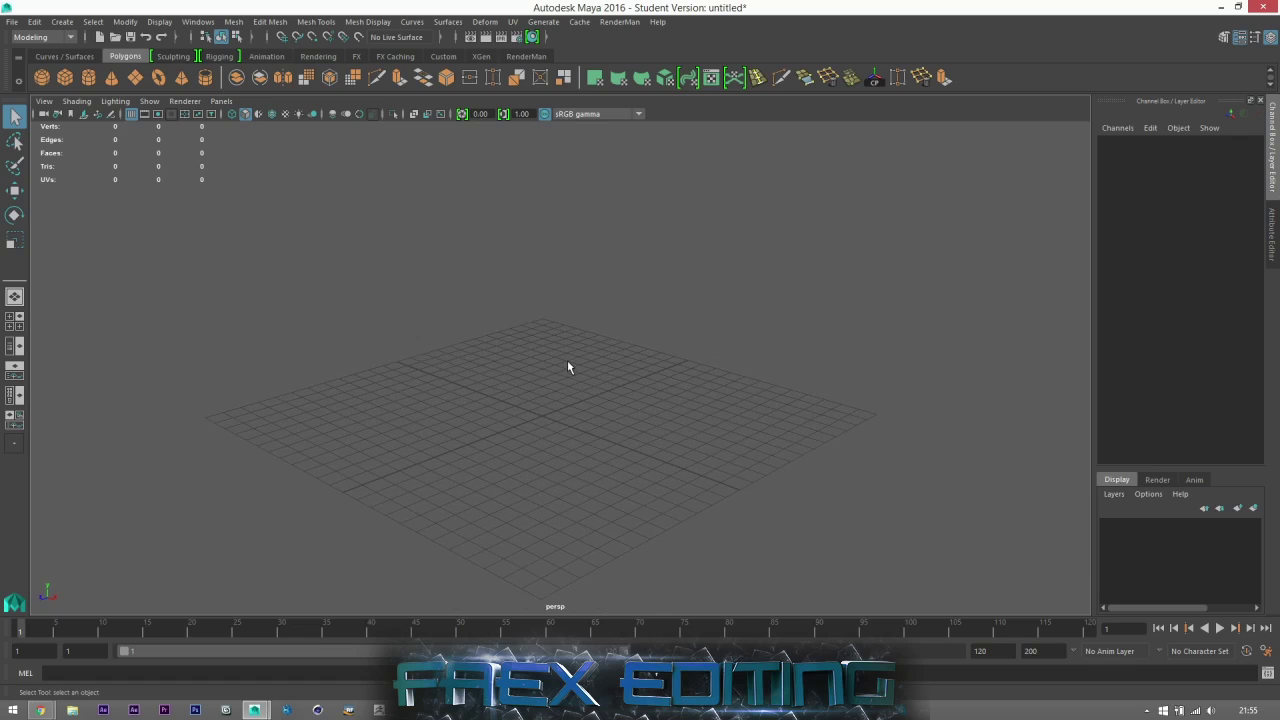
- Open the UV Editor and arrange it side by side with the main window, giving the main window the larger share
alt+drag(568, 390, 600, 378)
click(512, 22)
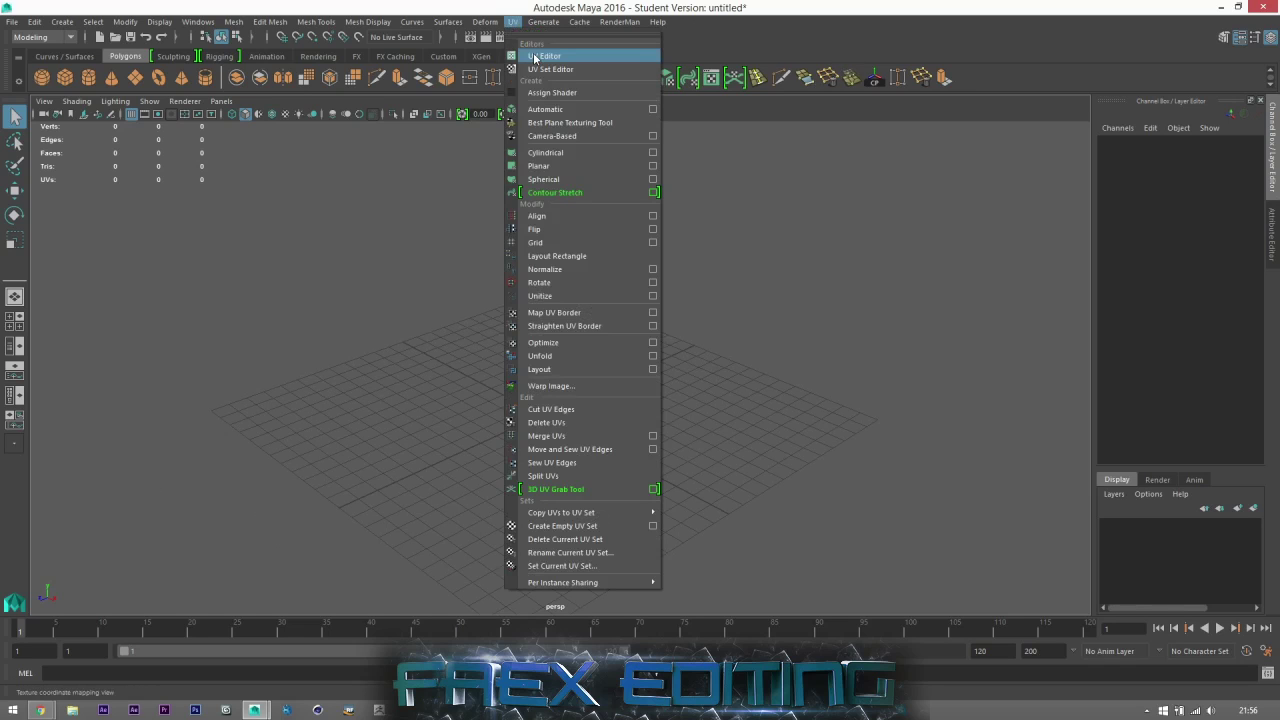
click(544, 56)
drag(663, 8, 2, 254)
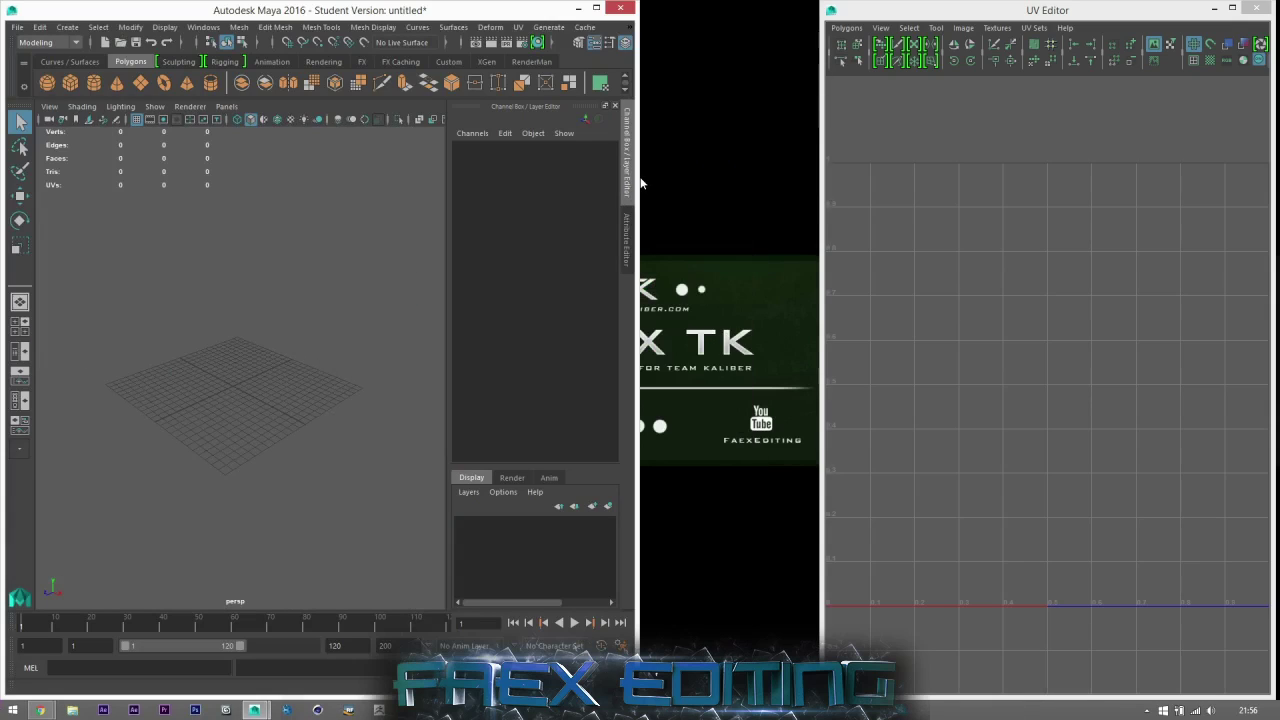
drag(637, 177, 818, 181)
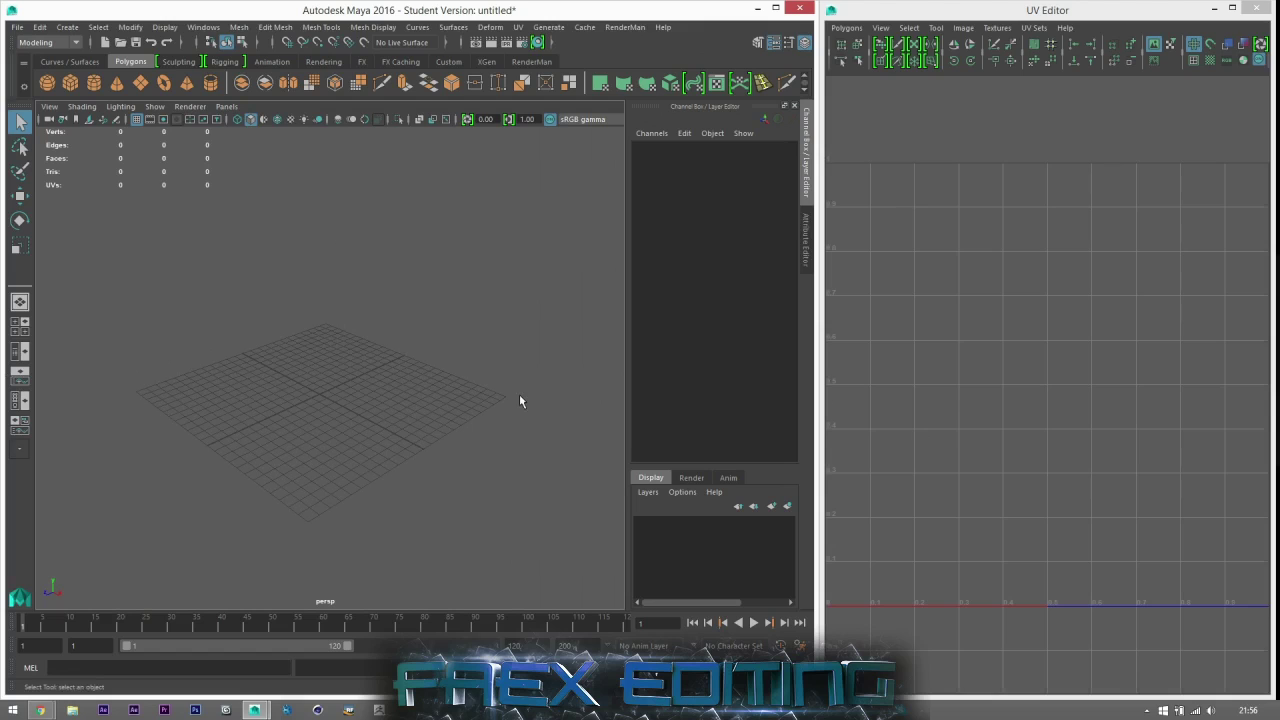
- Create a default polygon cube at the centre of the grid
scroll(353, 448, up, 5)
click(70, 83)
scroll(310, 444, up, 3)
scroll(337, 391, up, 5)
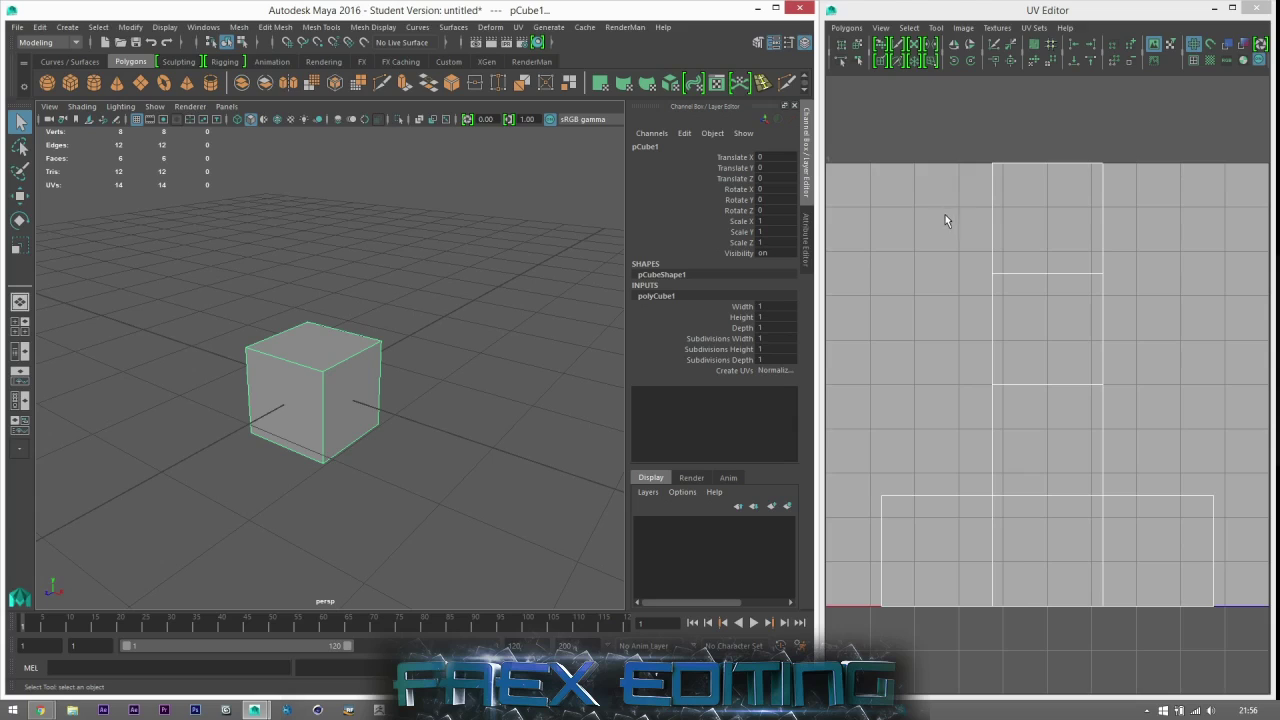
- Delete all existing UVs of the cube
scroll(941, 242, down, 1)
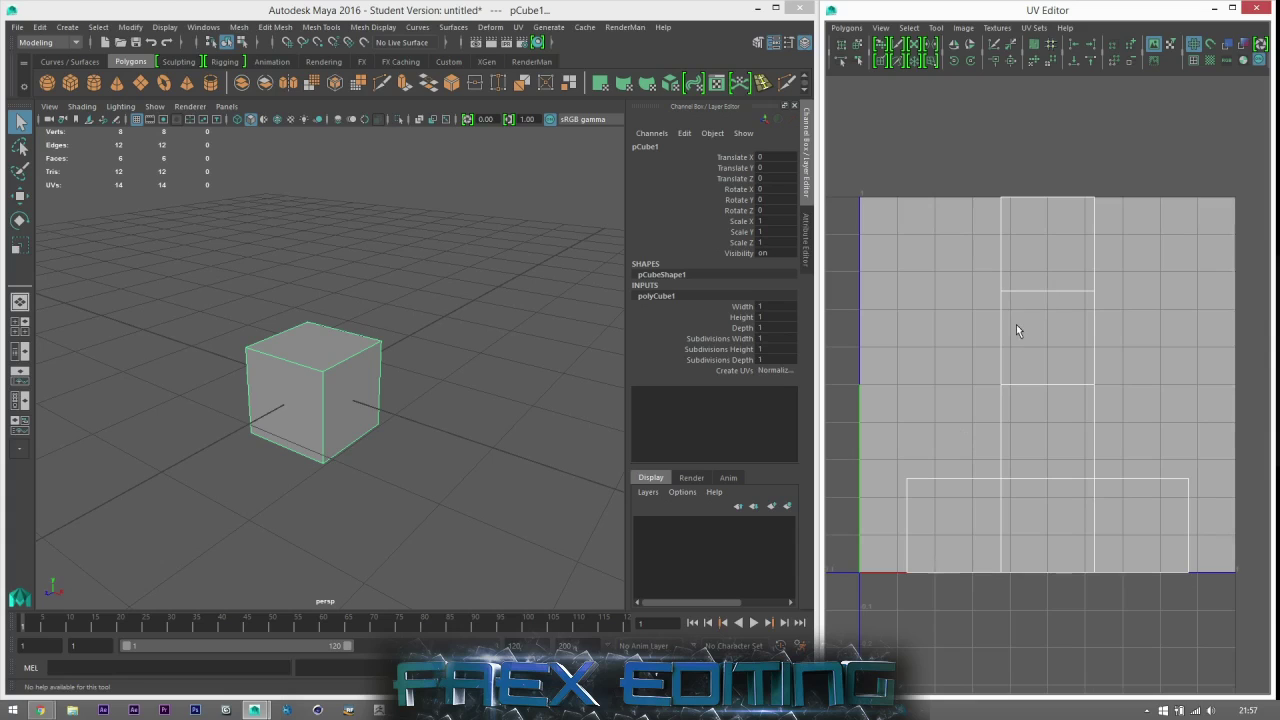
scroll(1016, 324, up, 2)
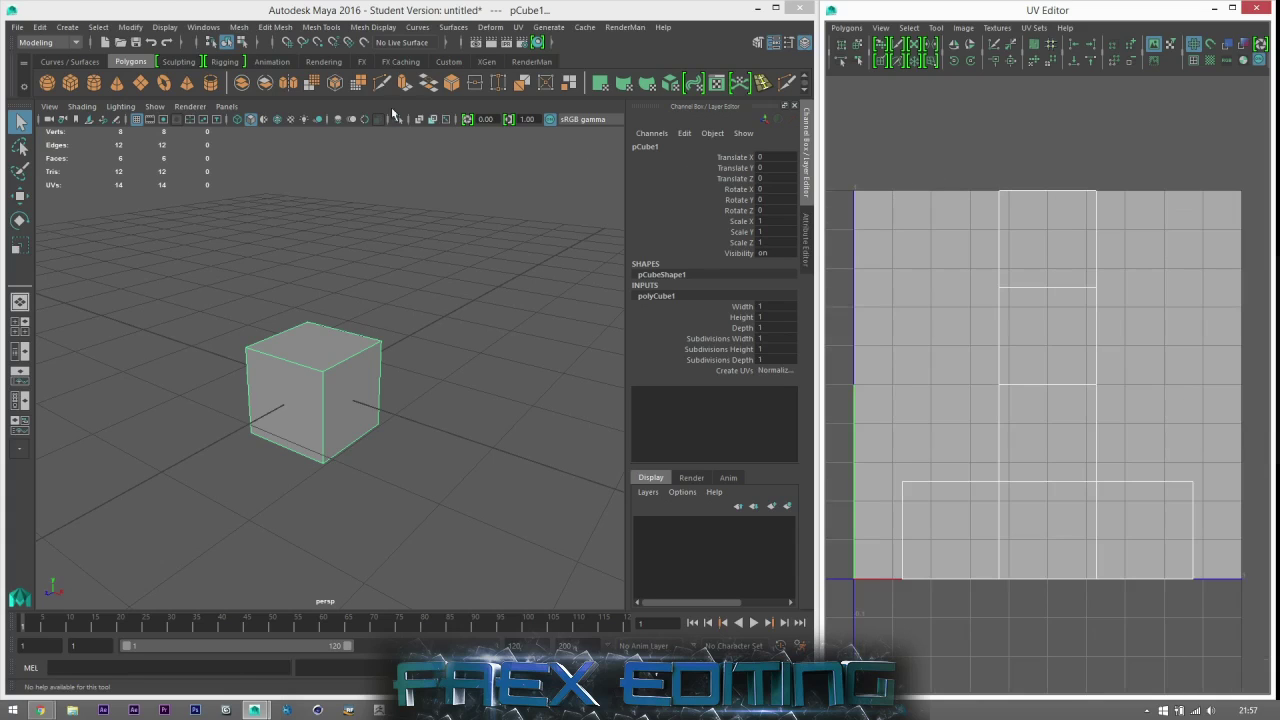
click(852, 28)
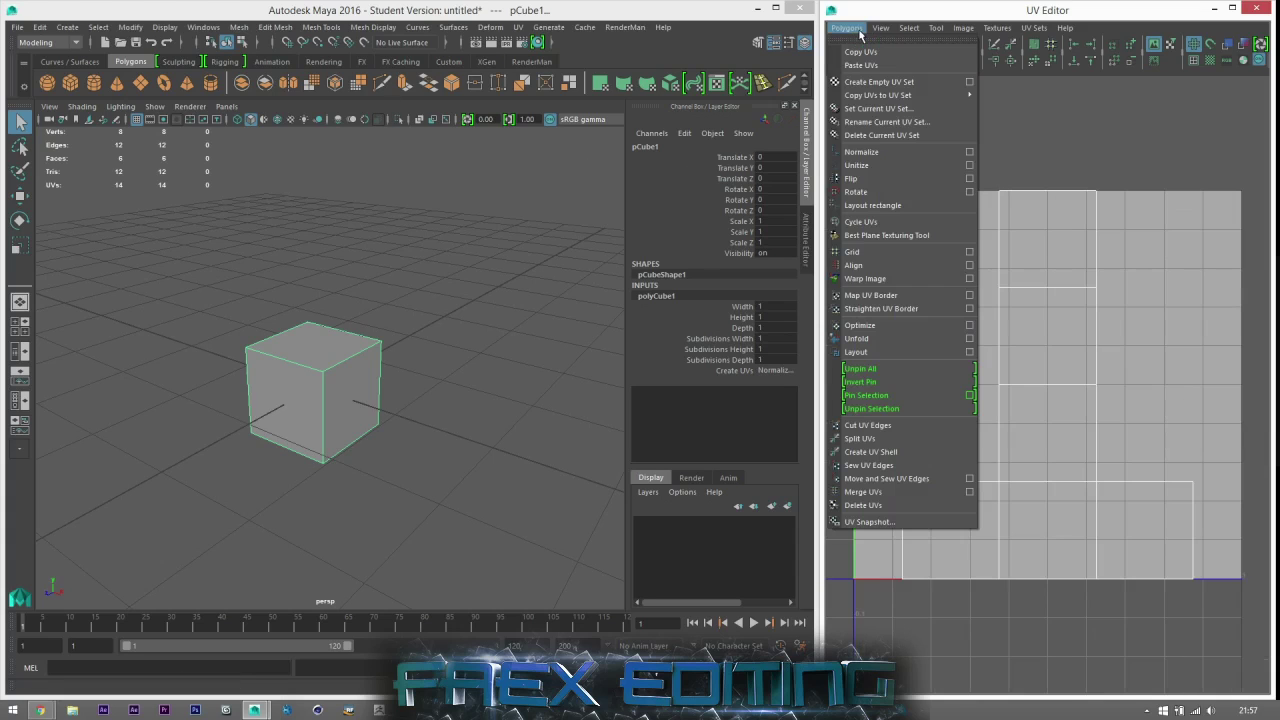
click(880, 508)
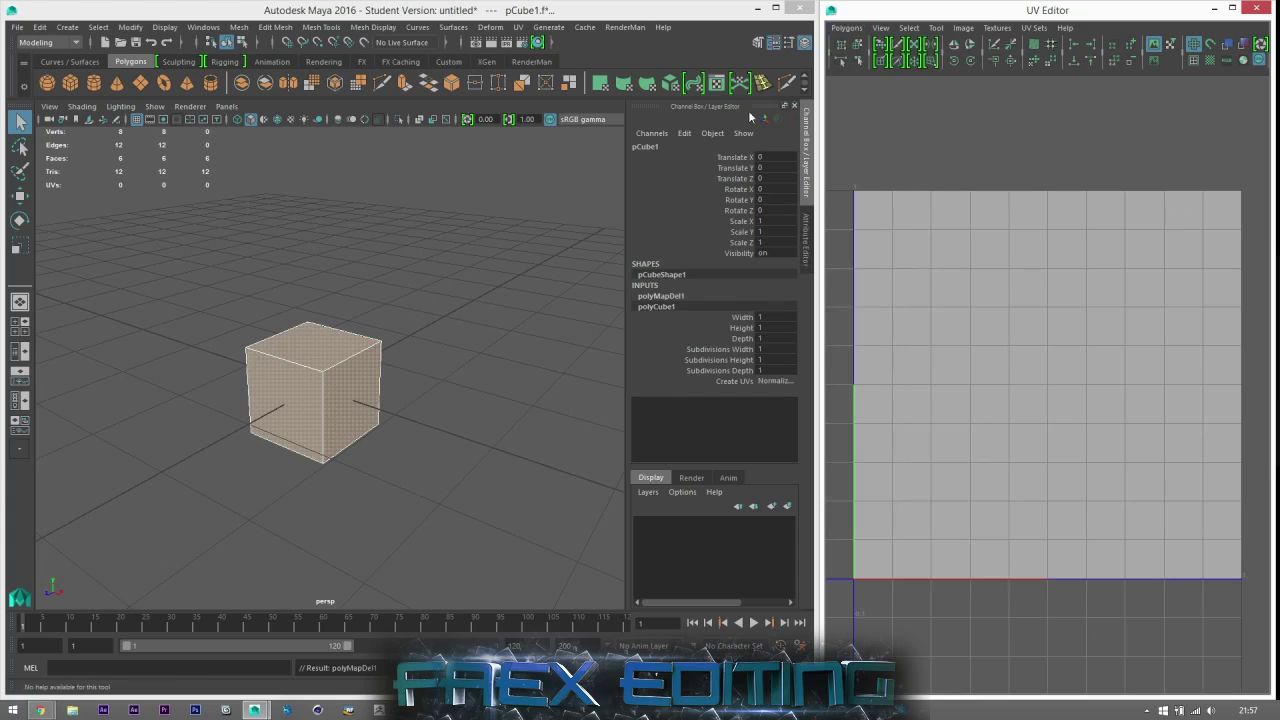
- Show the Modeling Toolkit and switch the cube to face selection
click(758, 43)
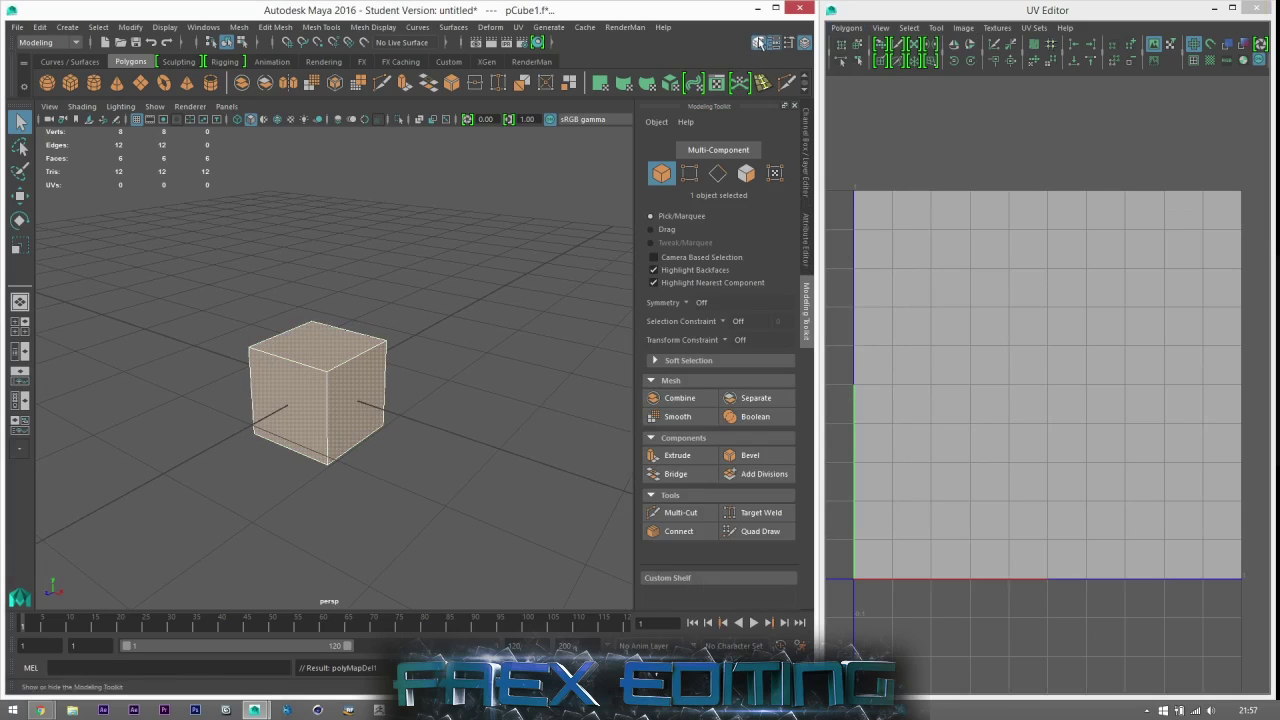
click(661, 174)
click(661, 174)
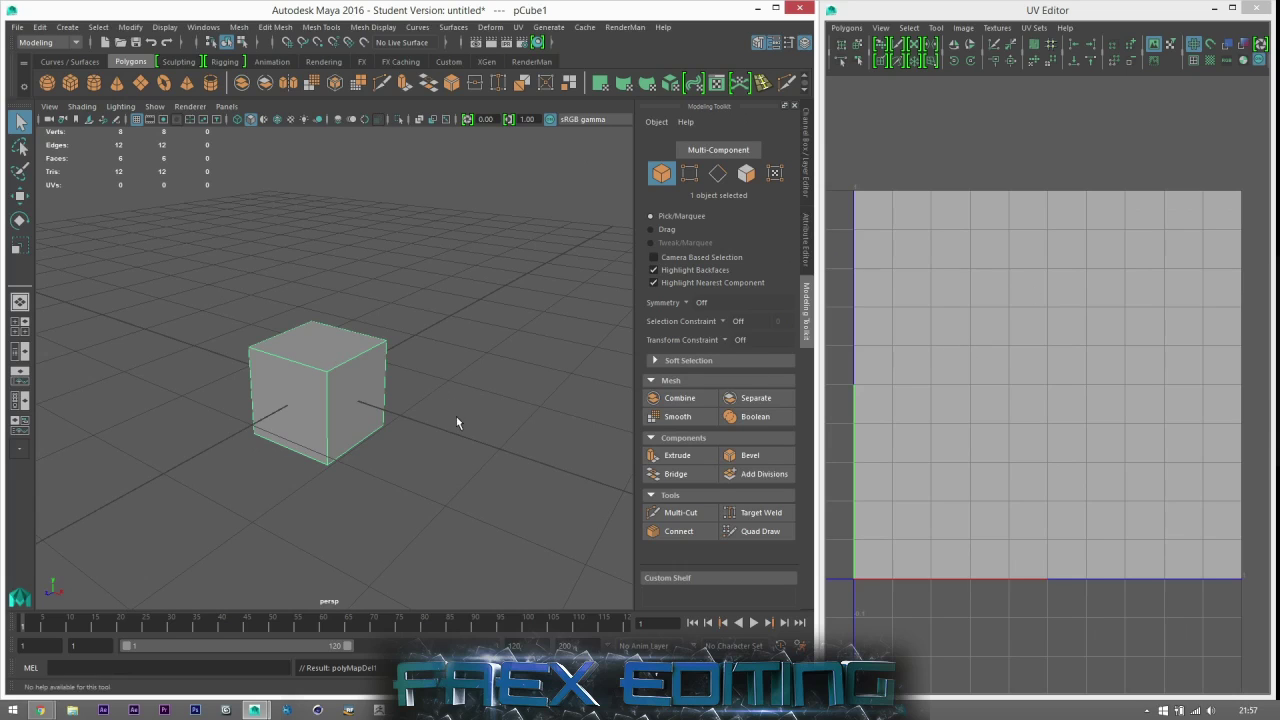
scroll(440, 420, up, 5)
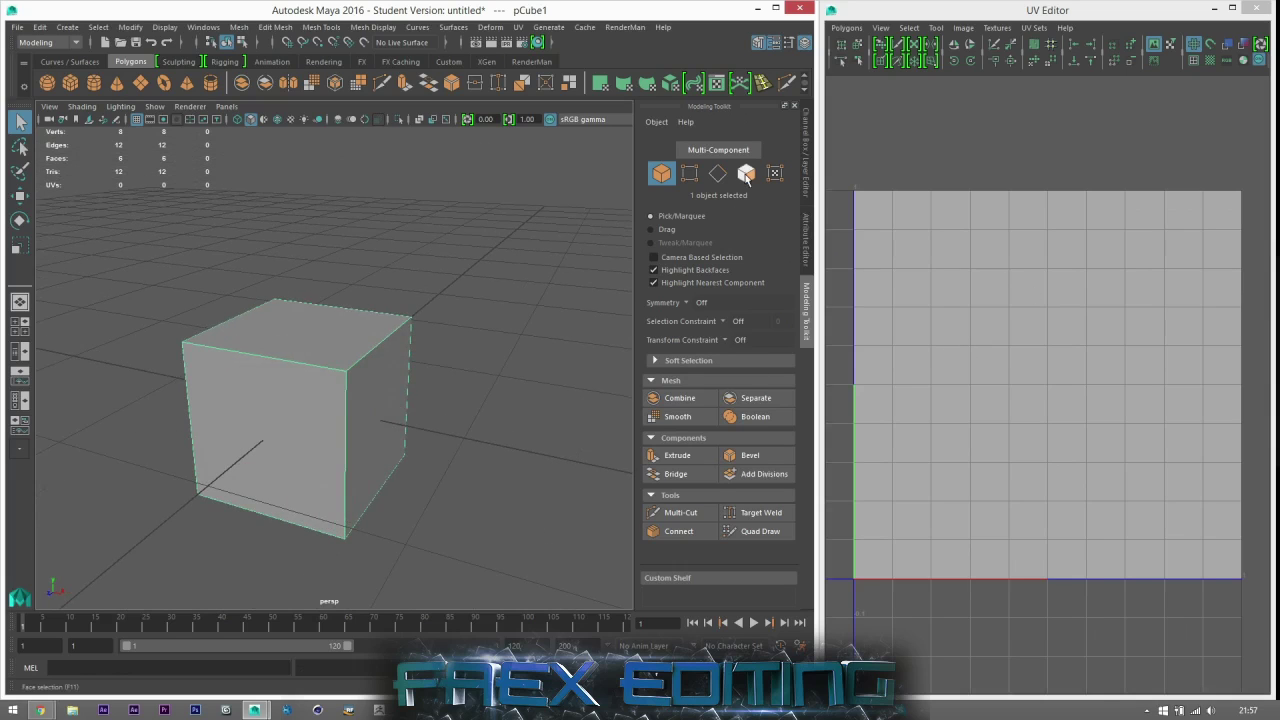
click(746, 174)
- Select the cube's front face, the one facing the Z axis
mouse_move(301, 448)
alt+mouse_down()
mouse_move(330, 422)
mouse_move(290, 414)
mouse_move(284, 436)
alt+mouse_up()
scroll(330, 422, down, 4)
scroll(329, 442, up, 4)
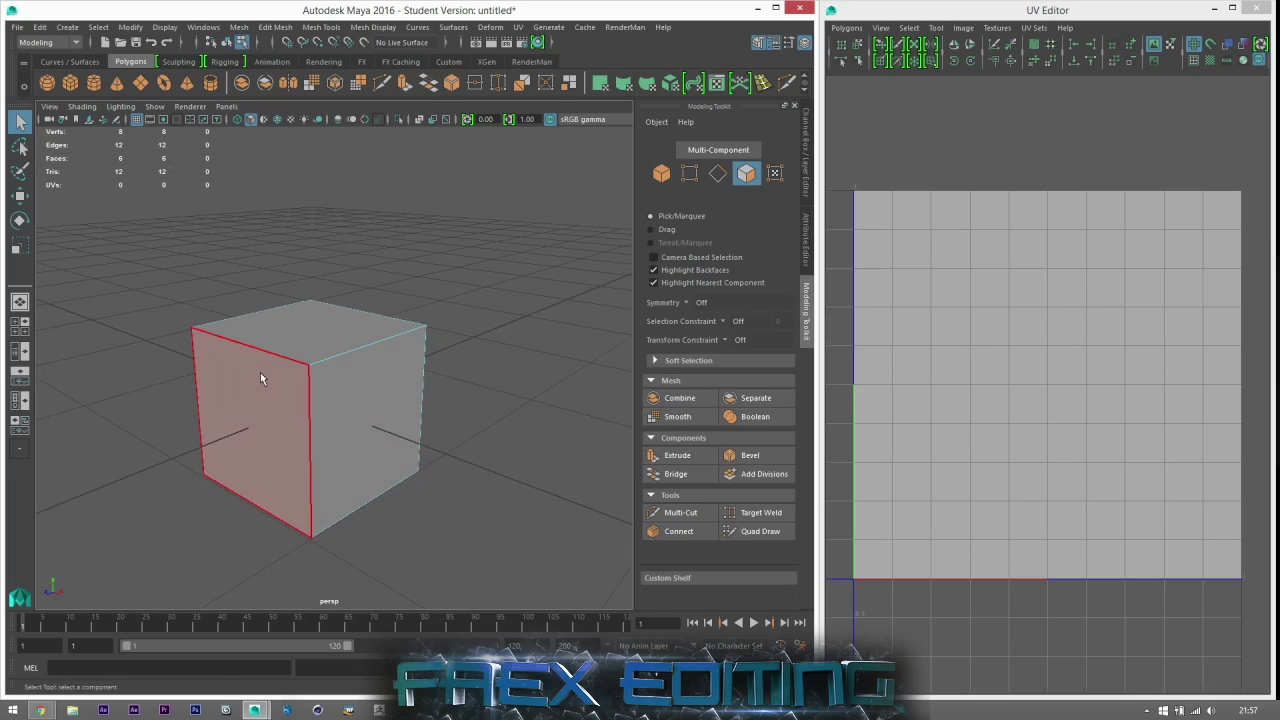
click(262, 374)
alt+drag(456, 389, 325, 416)
alt+drag(417, 394, 560, 432)
alt+drag(322, 428, 363, 432)
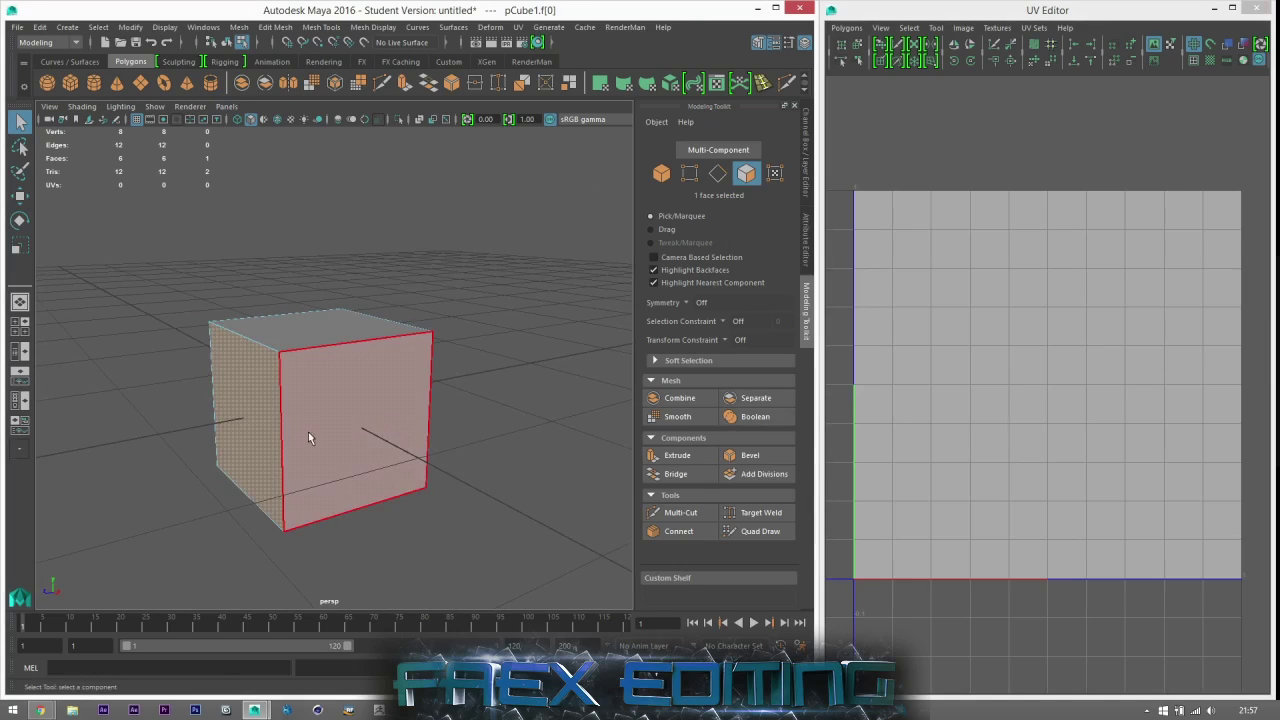
alt+drag(248, 412, 277, 412)
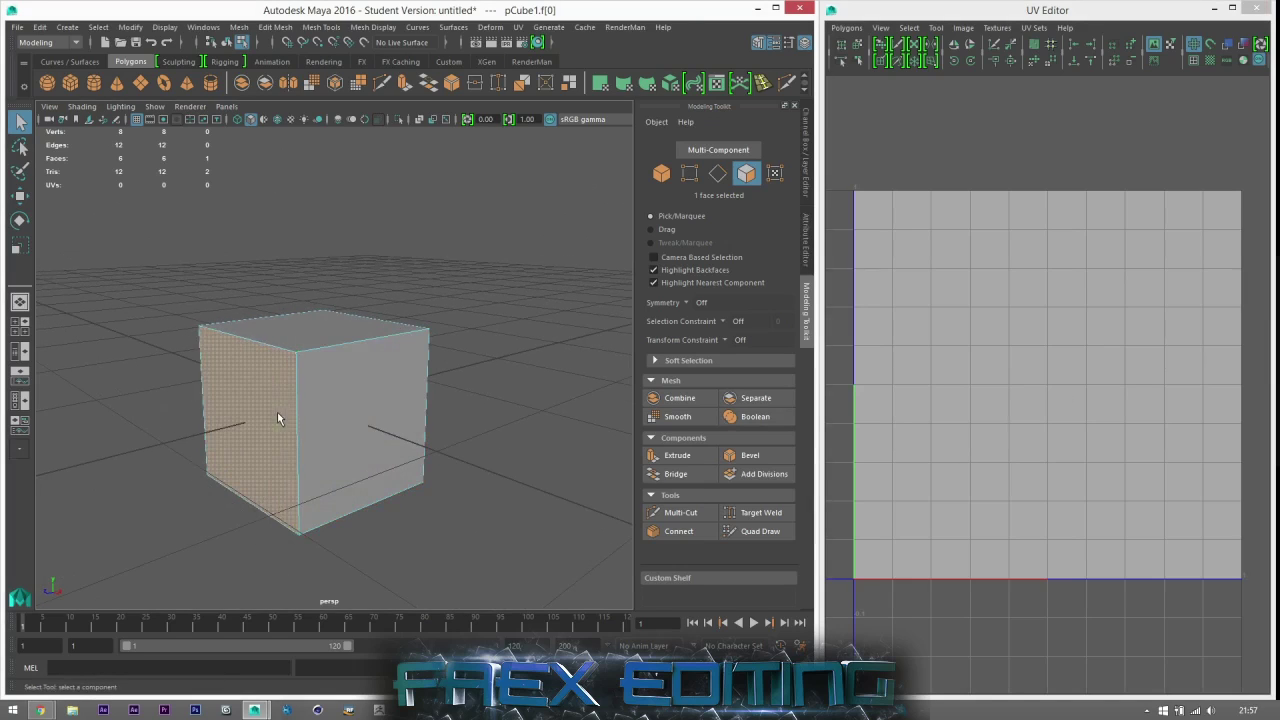
- Open the Planar mapping options and move the dialog clear of the cube
click(518, 27)
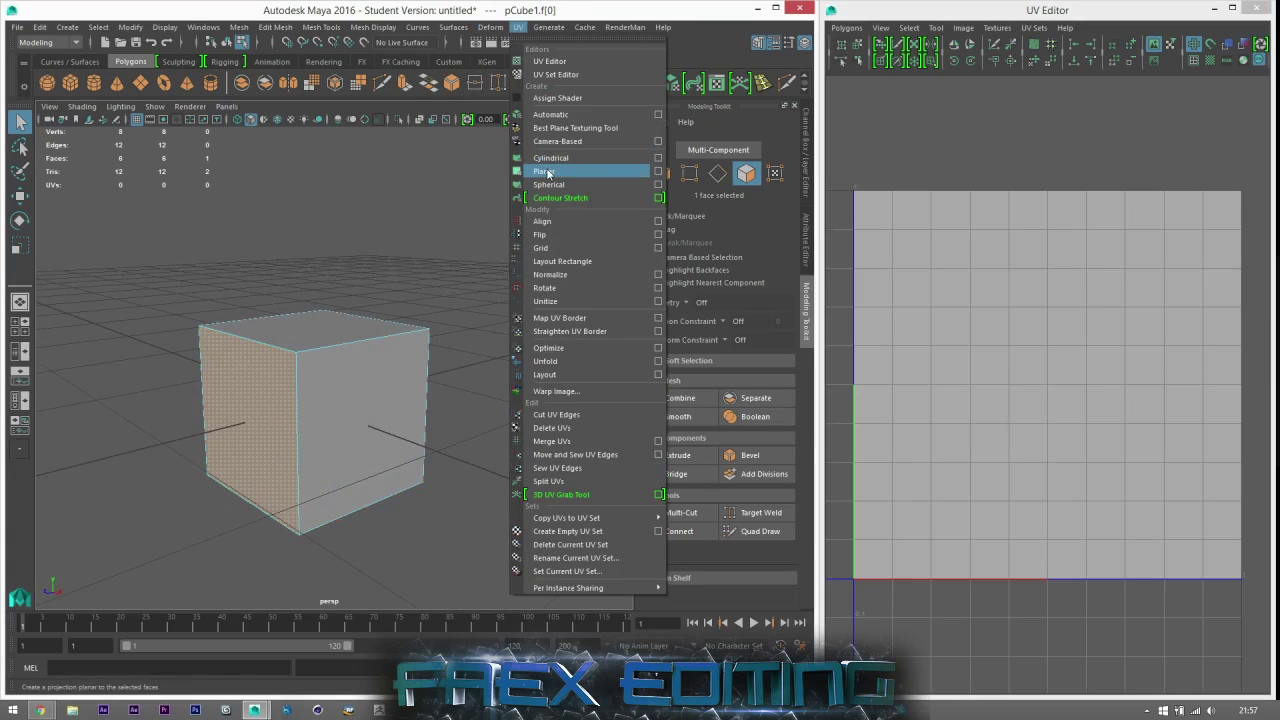
click(657, 176)
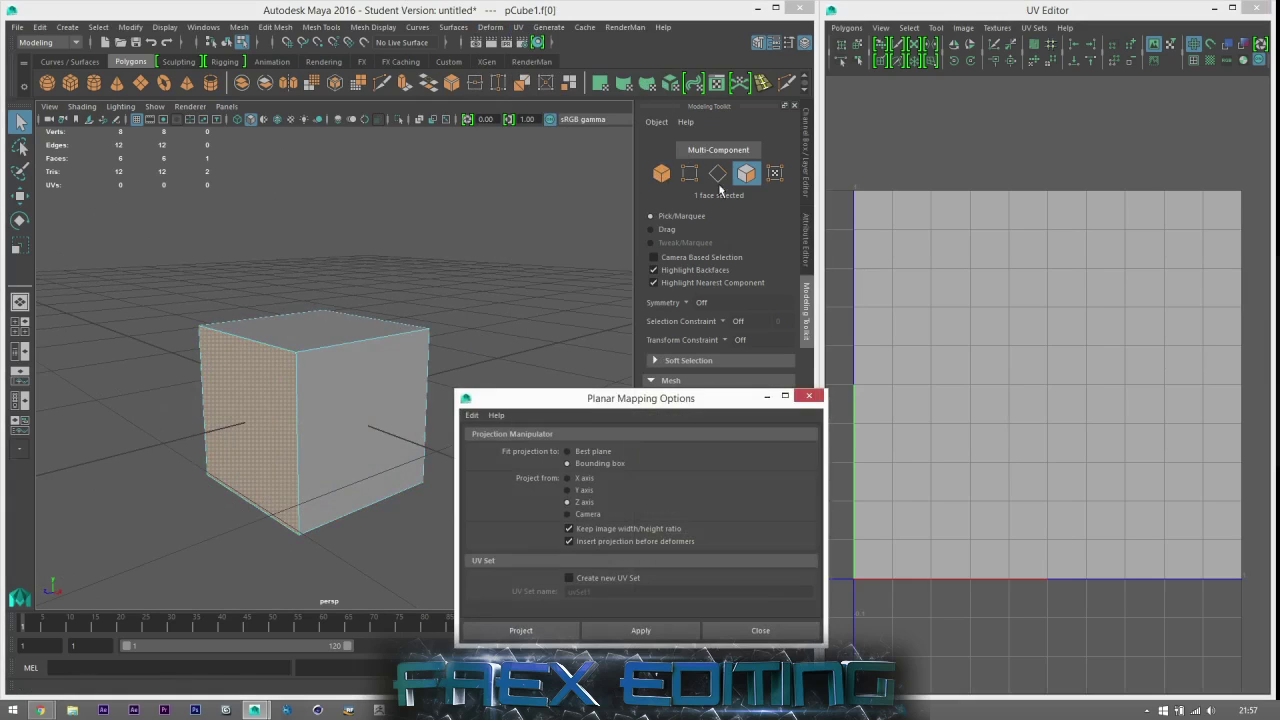
drag(656, 403, 629, 438)
scroll(399, 392, down, 2)
alt+drag(399, 392, 327, 375)
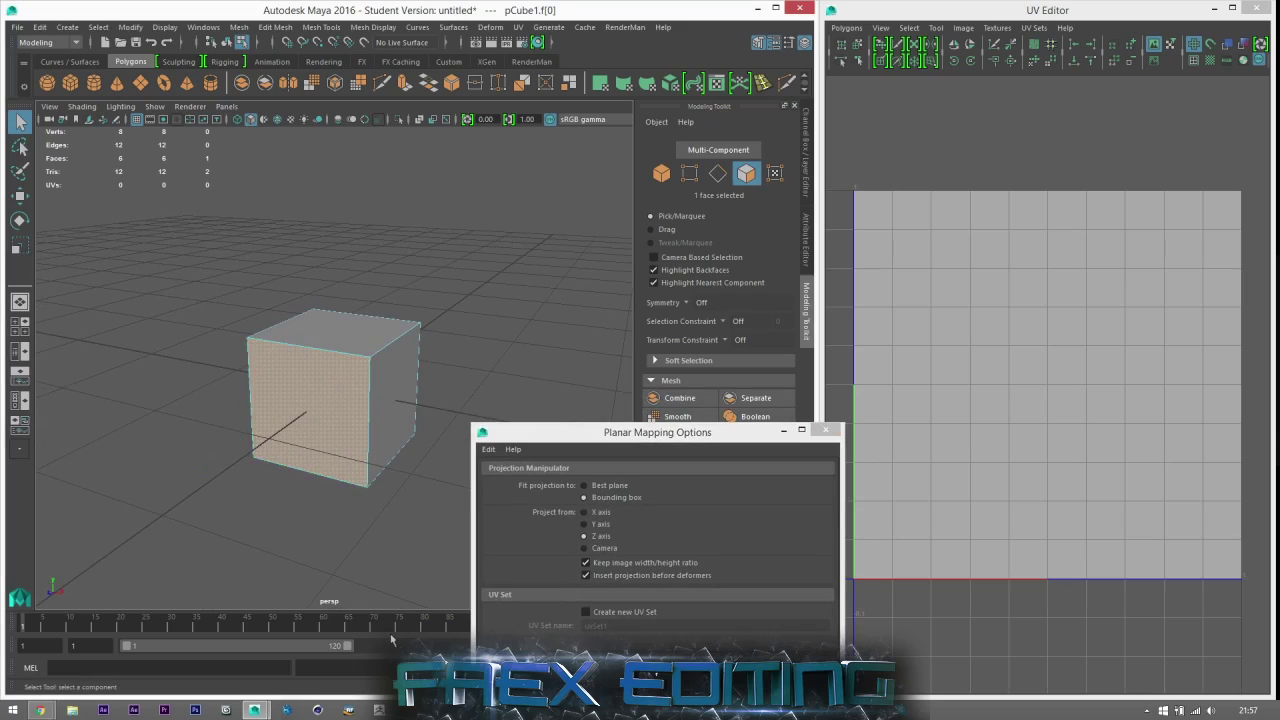
- Set the projection axis to Y, try selecting the cube's other faces, and reselect the front face
click(595, 516)
click(588, 524)
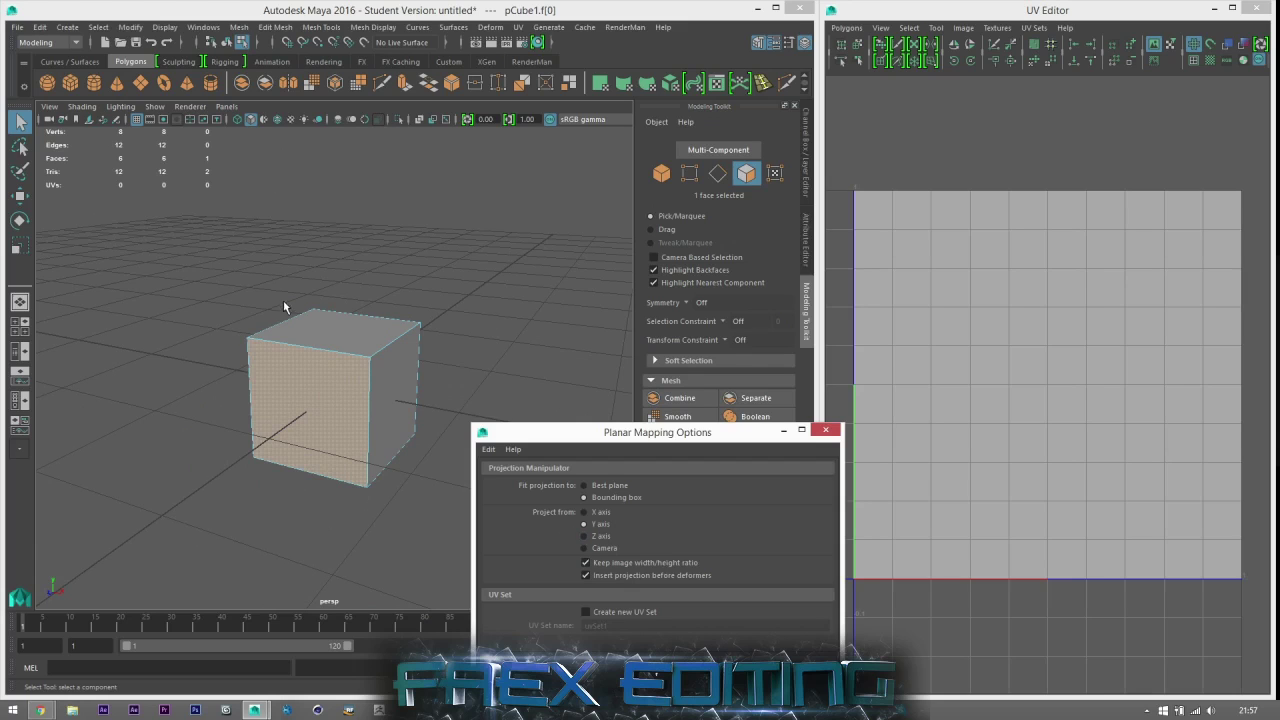
click(321, 322)
alt+drag(395, 395, 323, 441)
click(376, 381)
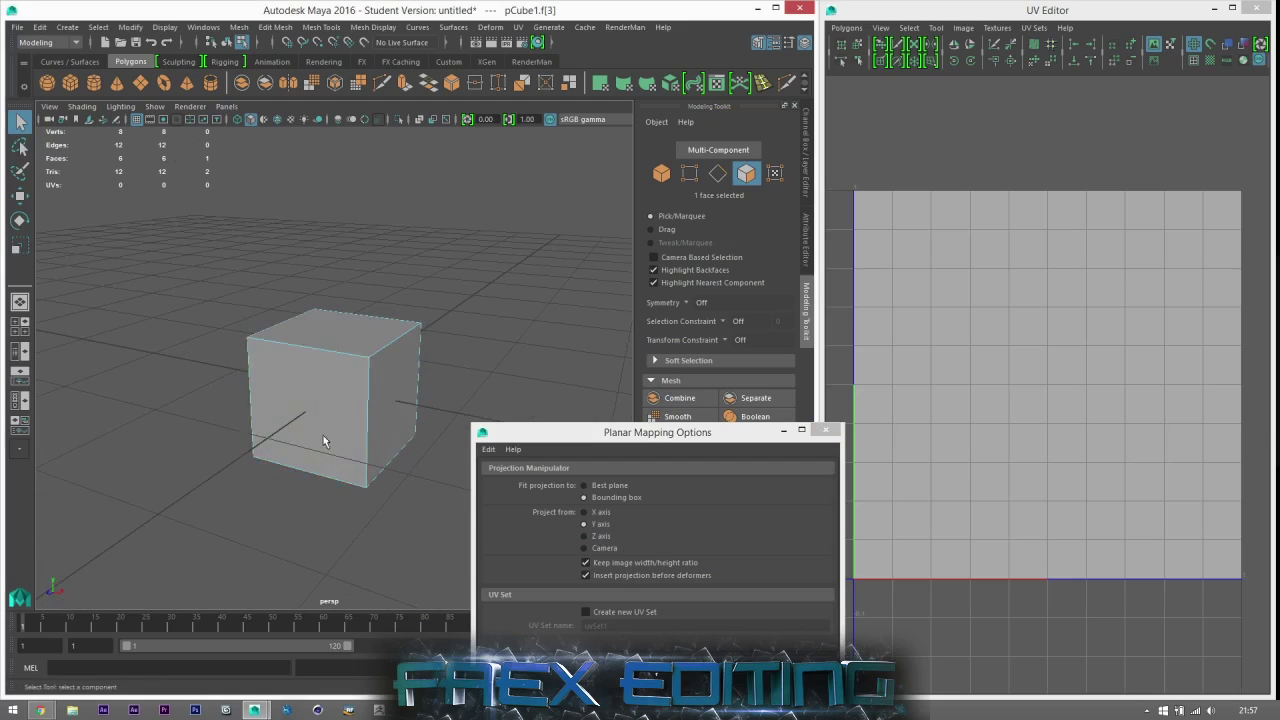
click(325, 385)
- Try a planar UV projection of the cube's front face from the X axis and check the projection plane around it
click(595, 511)
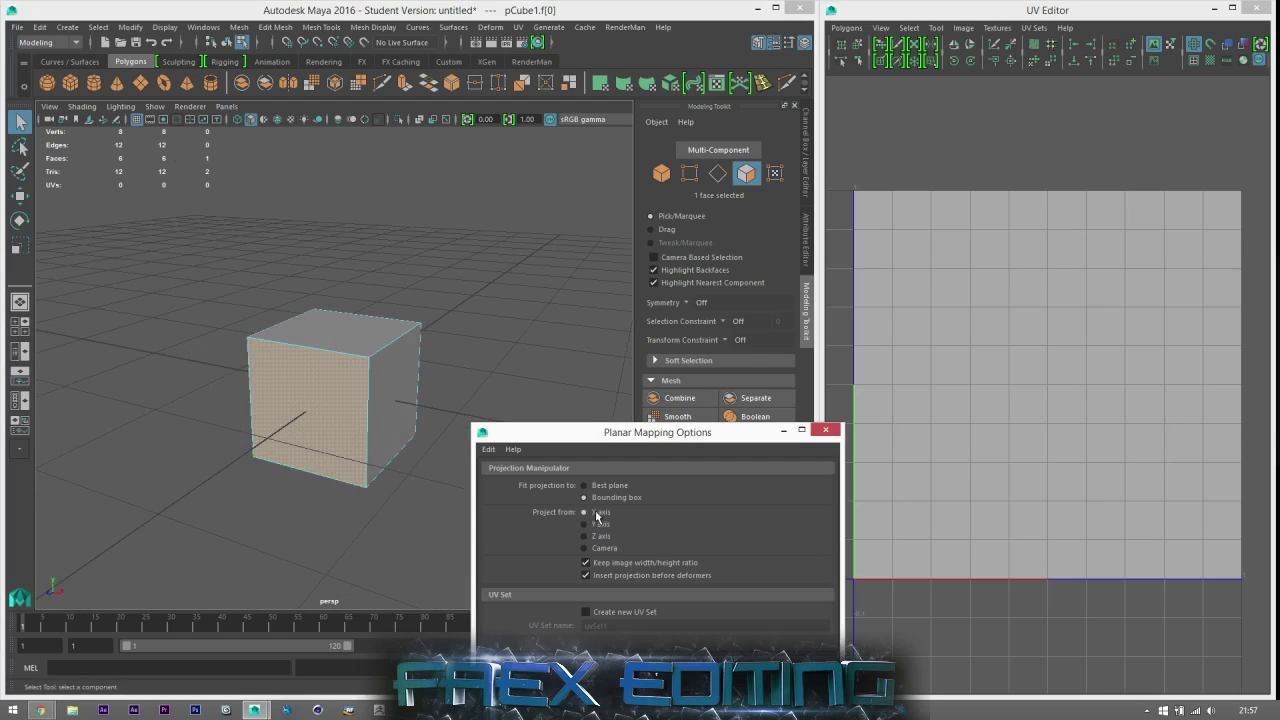
alt+drag(235, 408, 305, 398)
click(306, 400)
alt+drag(396, 458, 501, 497)
click(351, 432)
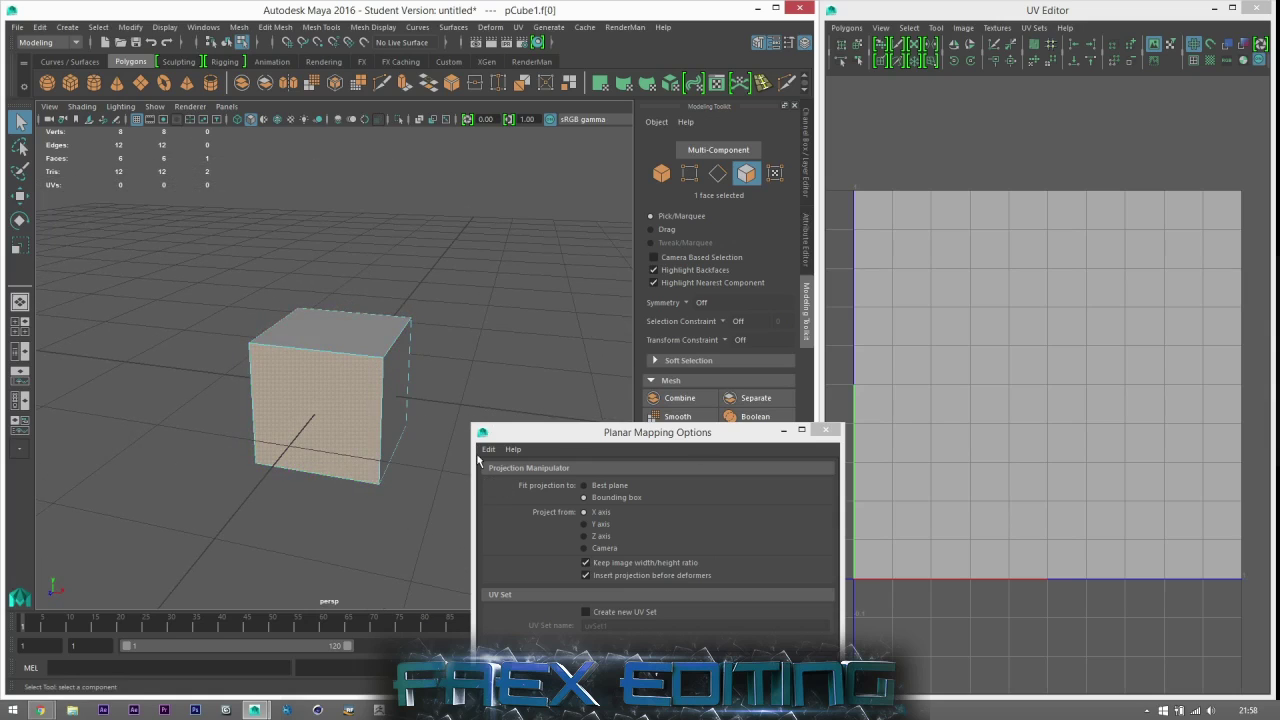
mouse_move(346, 397)
alt+mouse_down()
mouse_move(391, 380)
mouse_move(362, 378)
alt+mouse_up()
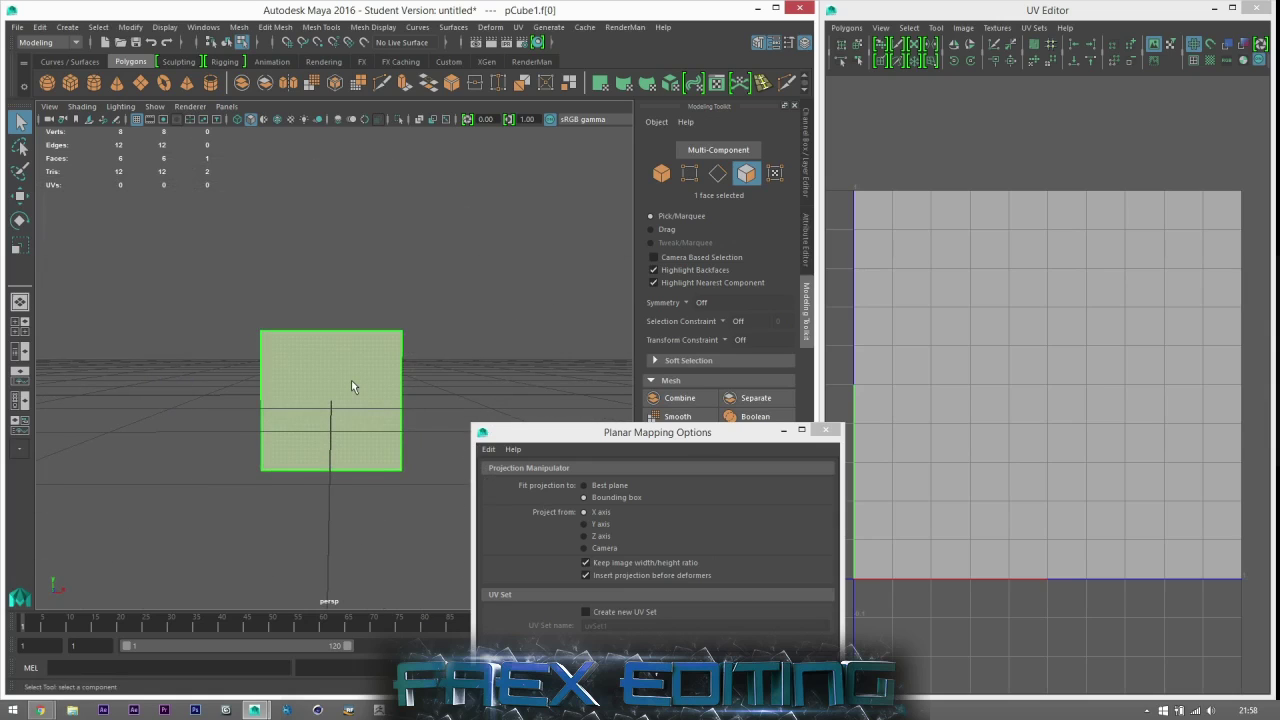
alt+drag(372, 385, 161, 478)
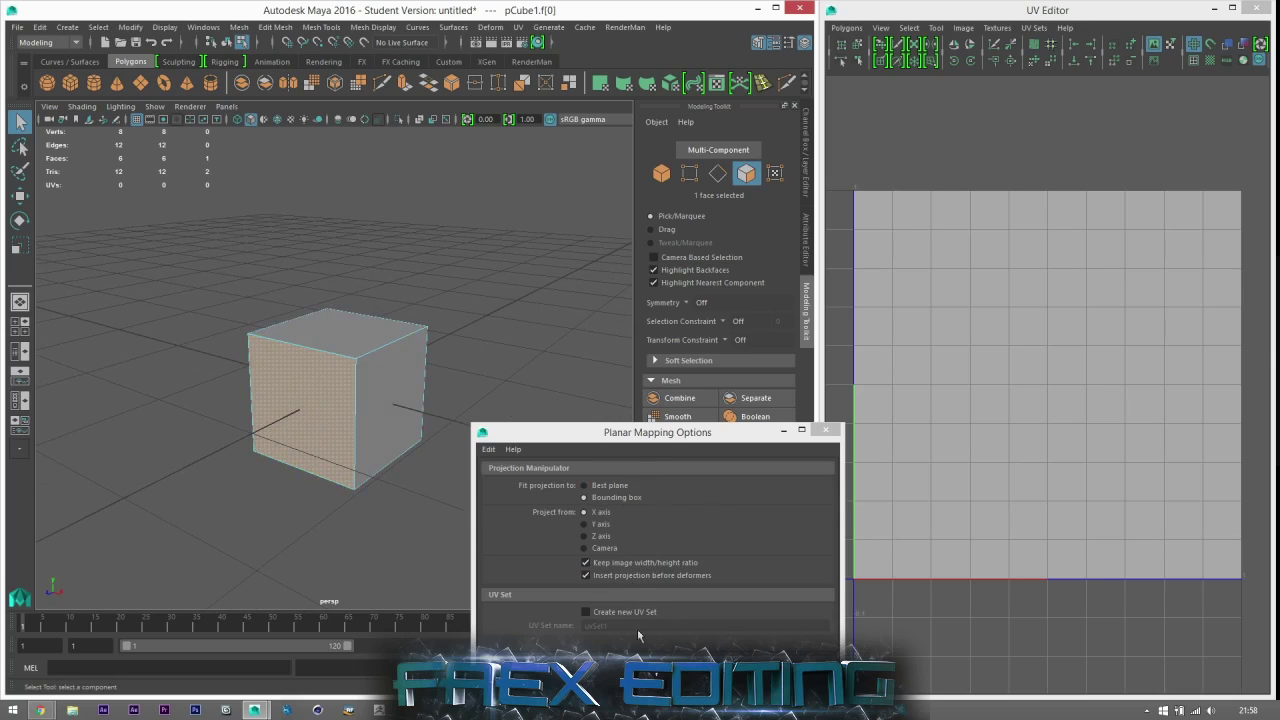
click(657, 682)
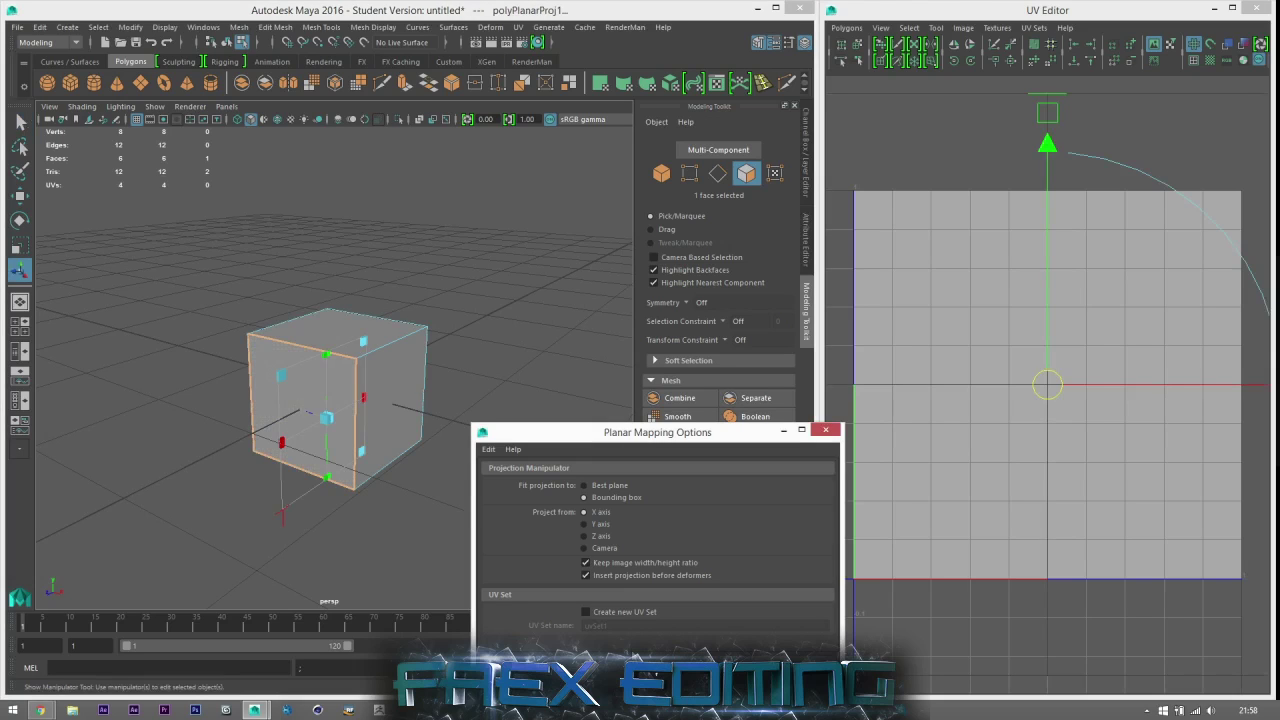
alt+drag(482, 508, 466, 431)
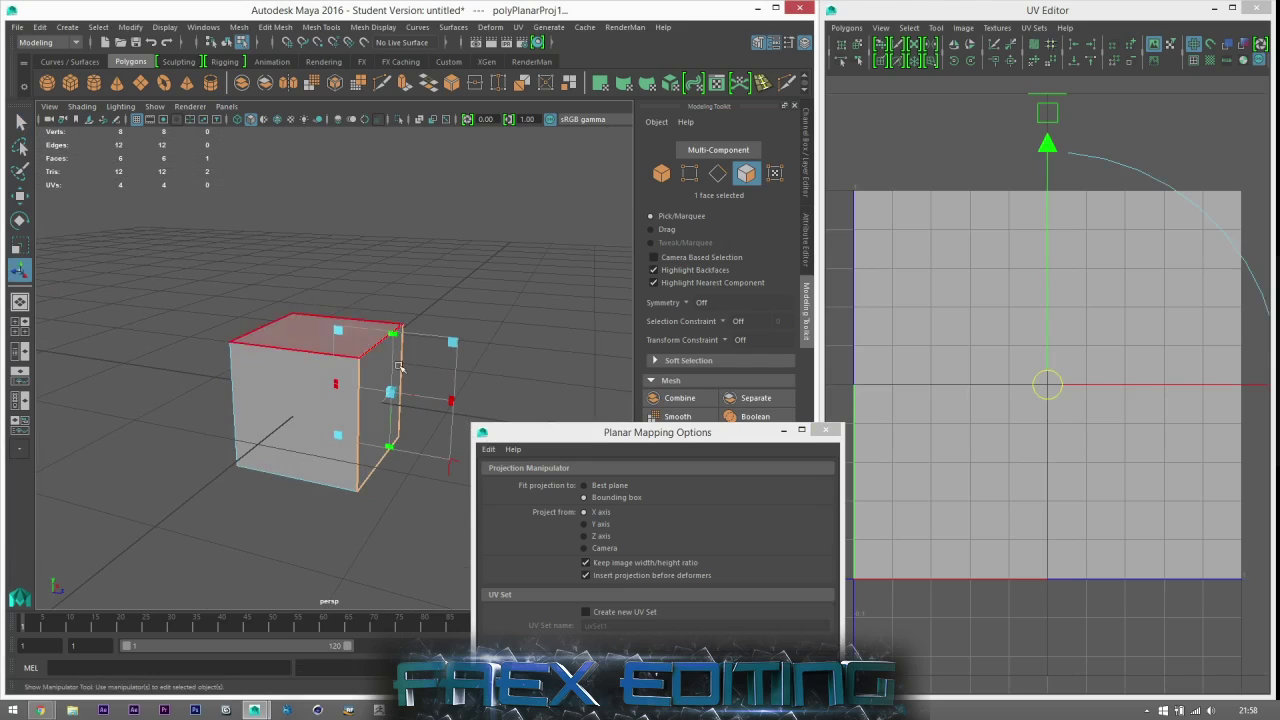
mouse_move(357, 372)
alt+mouse_down()
mouse_move(366, 443)
mouse_move(306, 530)
mouse_move(334, 383)
alt+mouse_up()
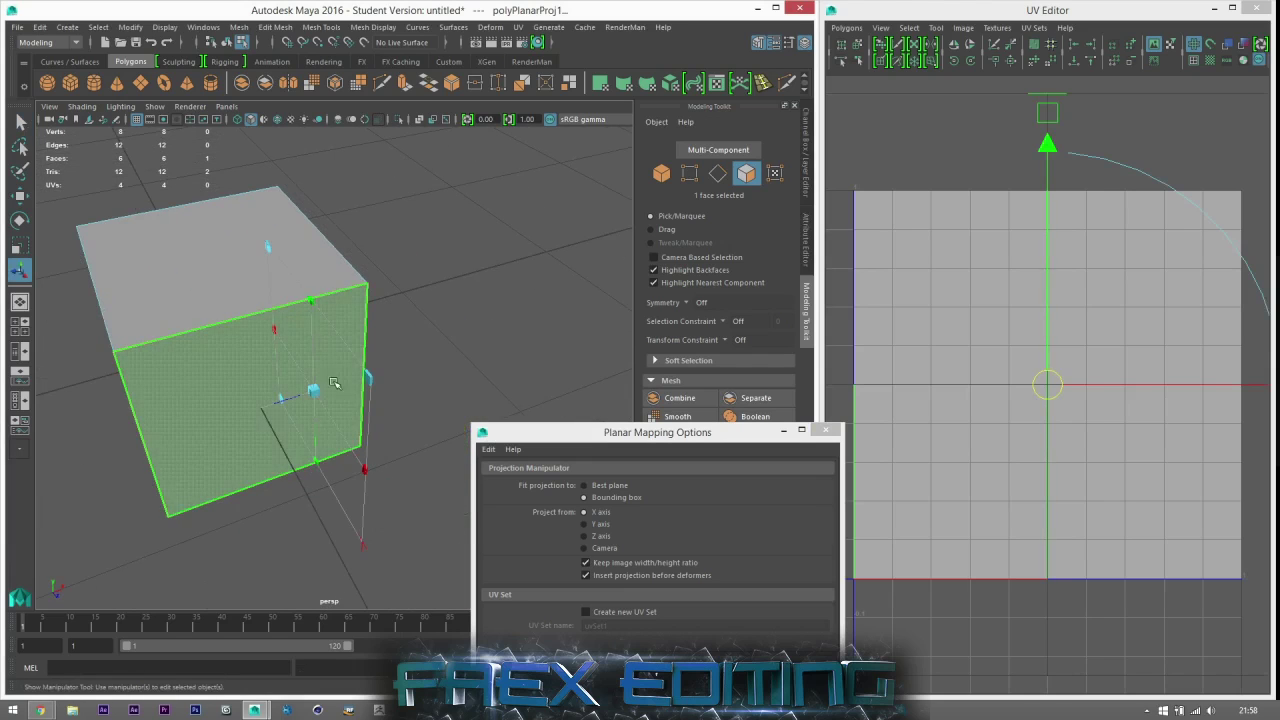
click(285, 499)
key(ctrl+z)
- Apply a planar UV projection to the cube's front face from the Z axis and check its alignment
scroll(286, 421, up, 2)
scroll(288, 422, down, 4)
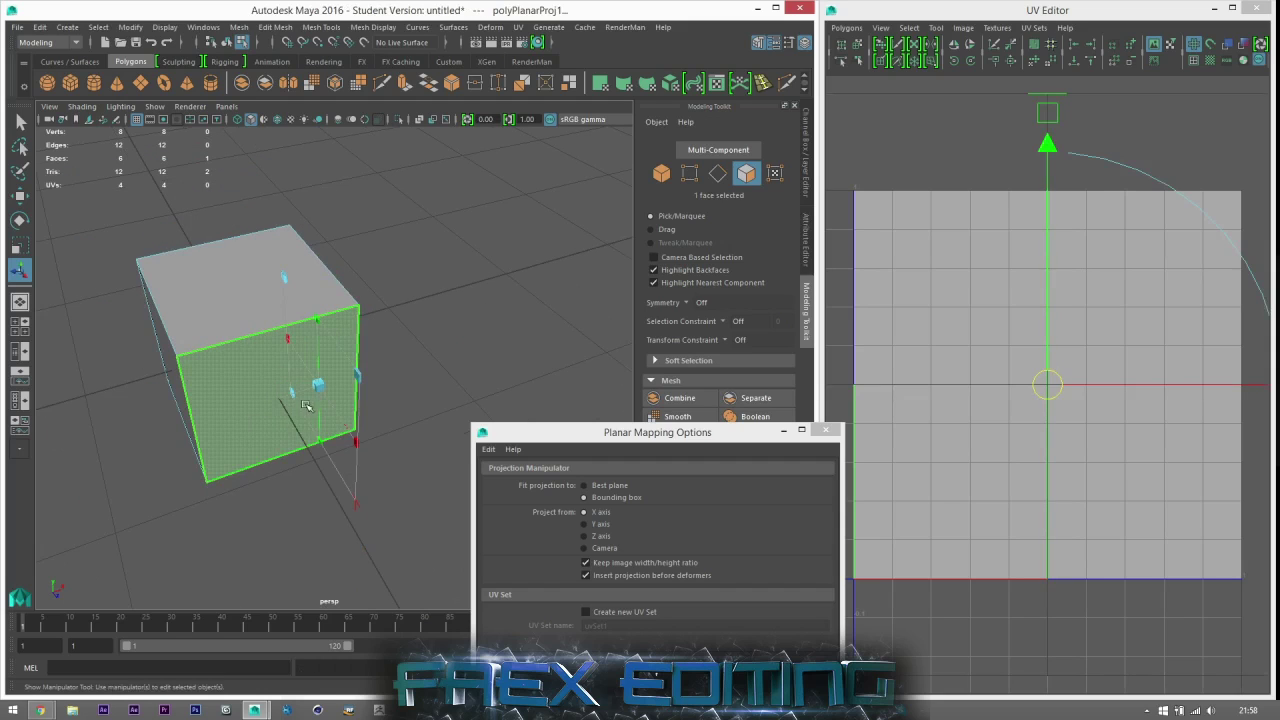
click(600, 536)
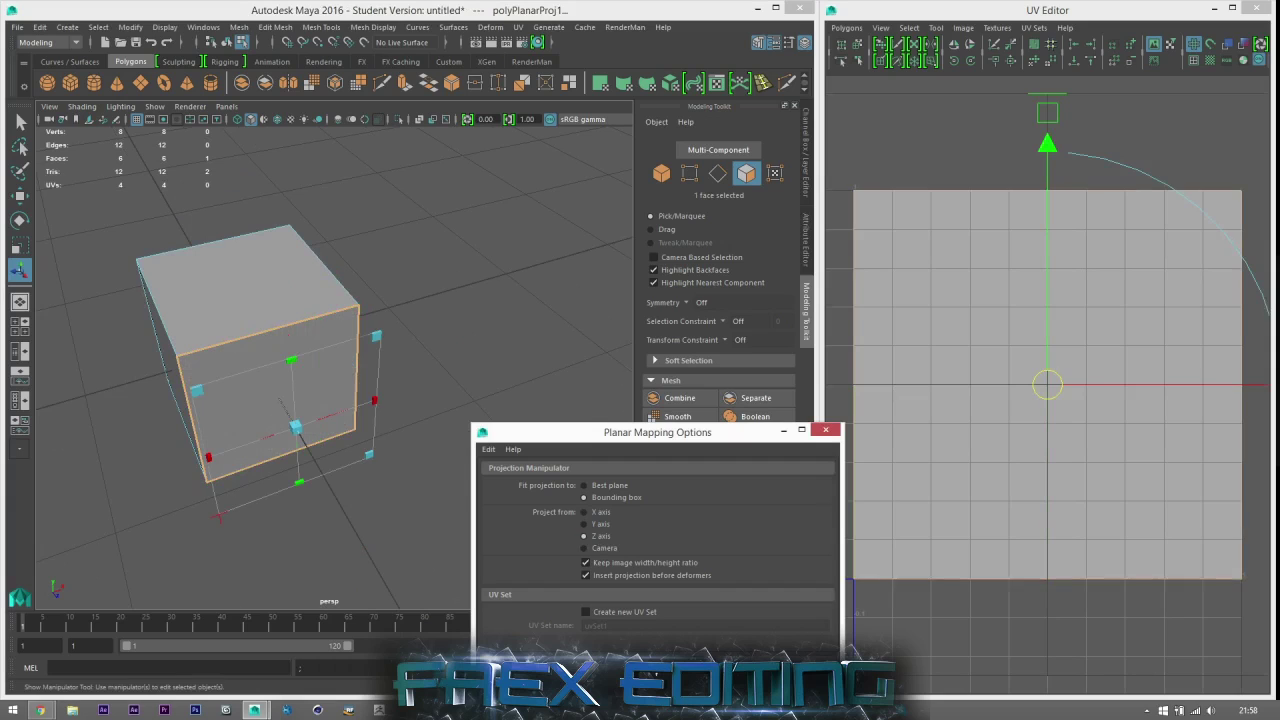
alt+drag(323, 480, 383, 416)
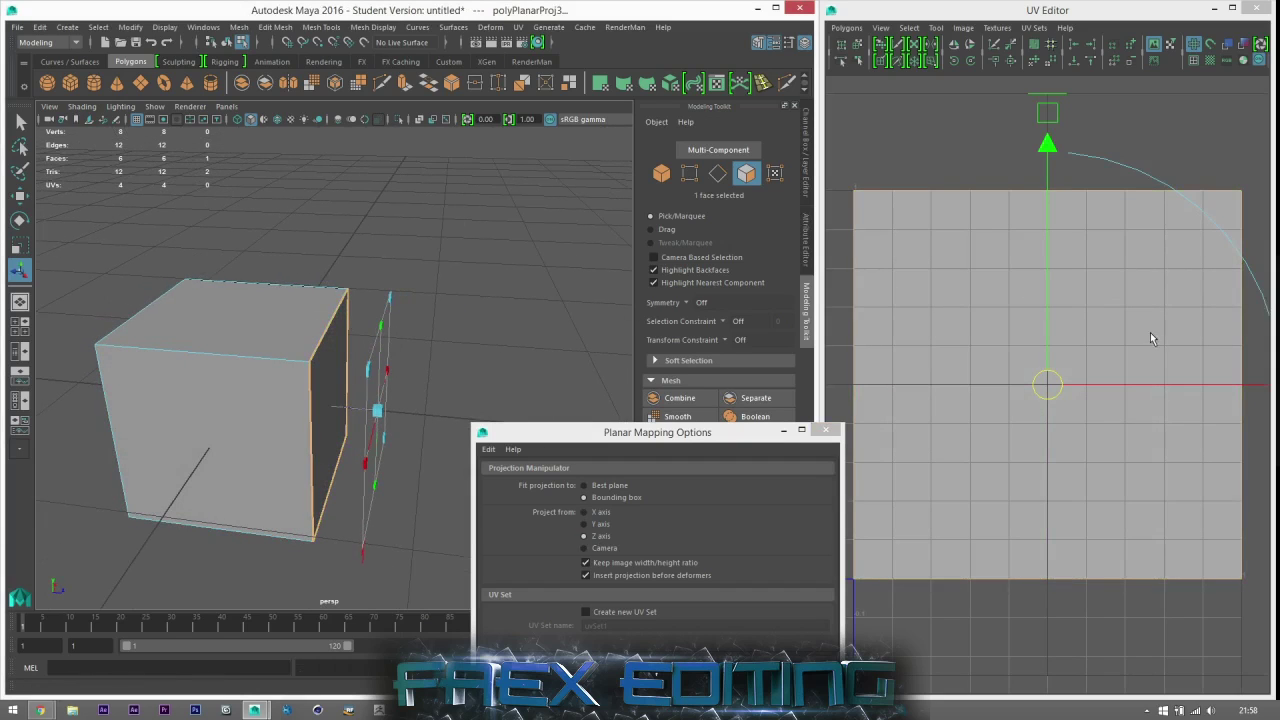
scroll(1148, 338, down, 3)
scroll(1048, 390, up, 3)
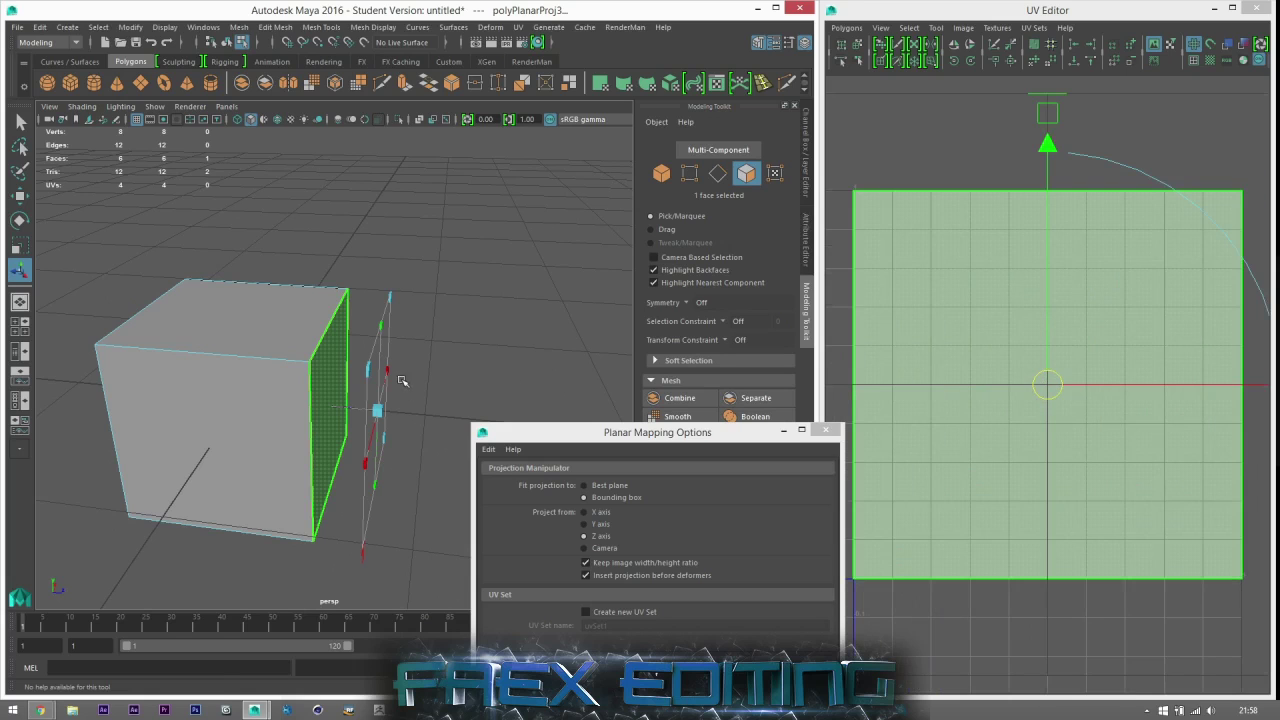
alt+drag(403, 381, 390, 382)
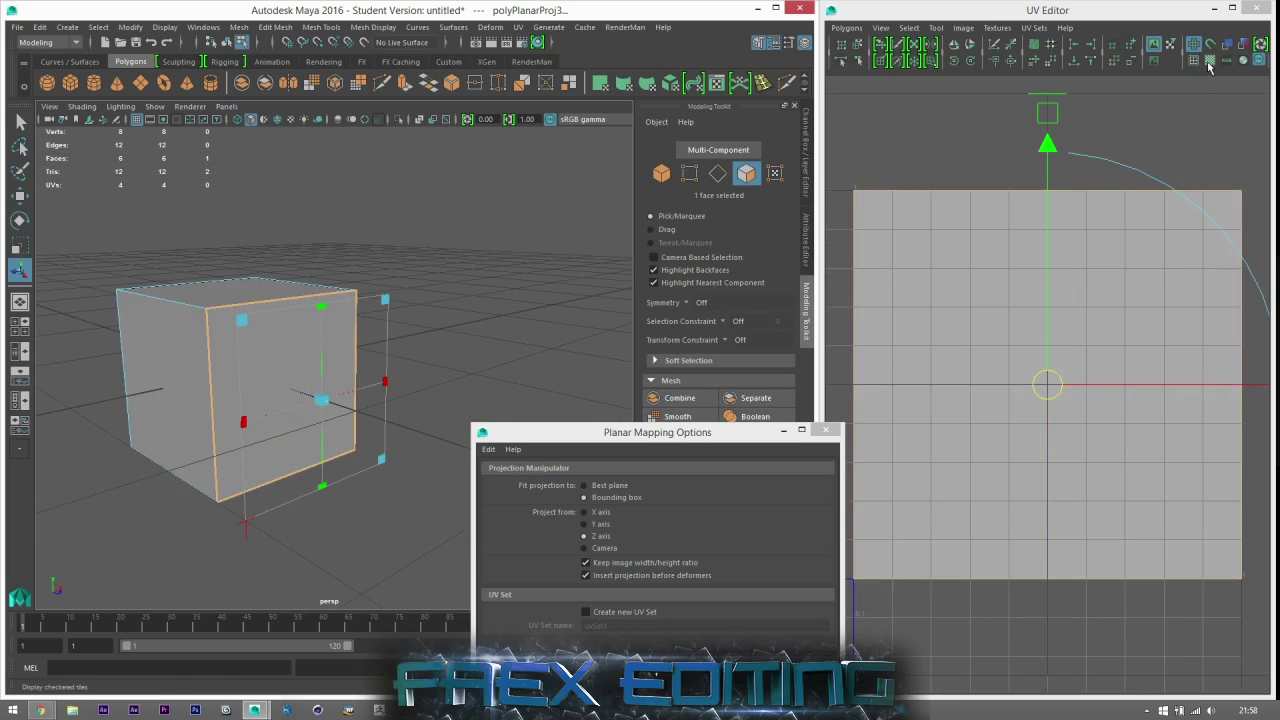
- Maximize the UV Editor and collapse the transform, cut, layout, align, isolate and image groups of its toolbar
click(1231, 9)
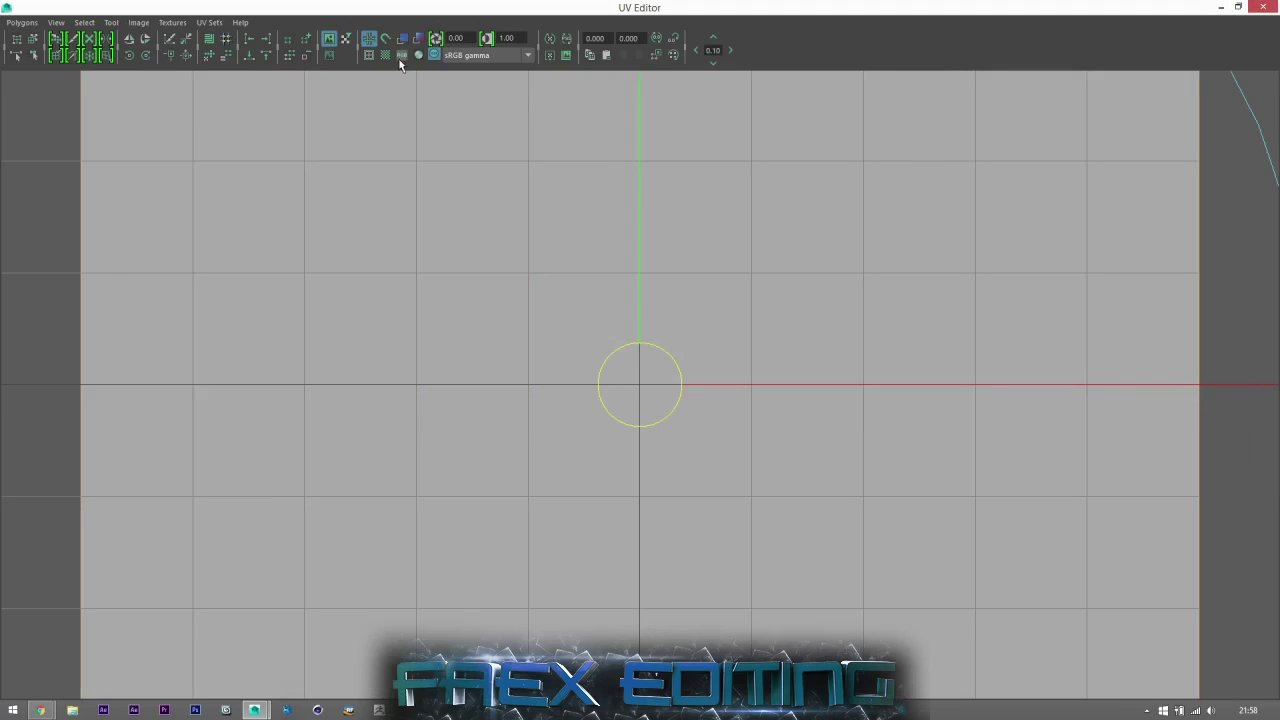
click(238, 47)
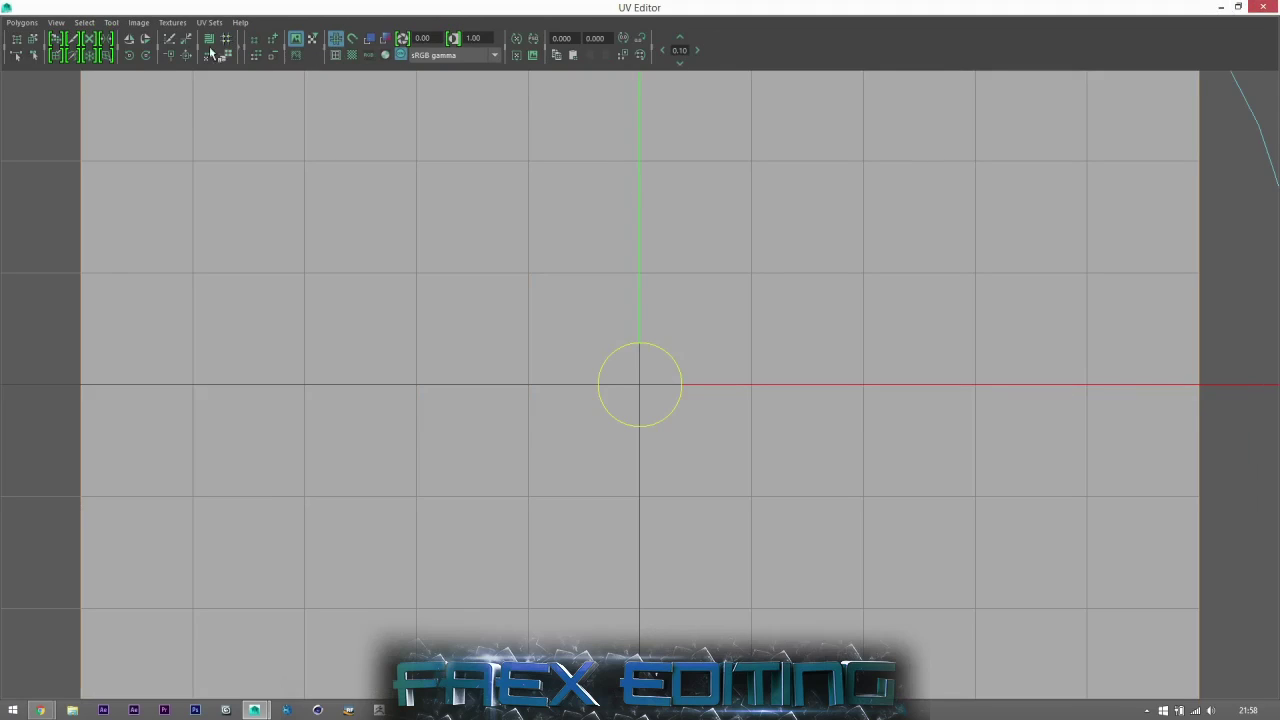
click(118, 47)
click(165, 47)
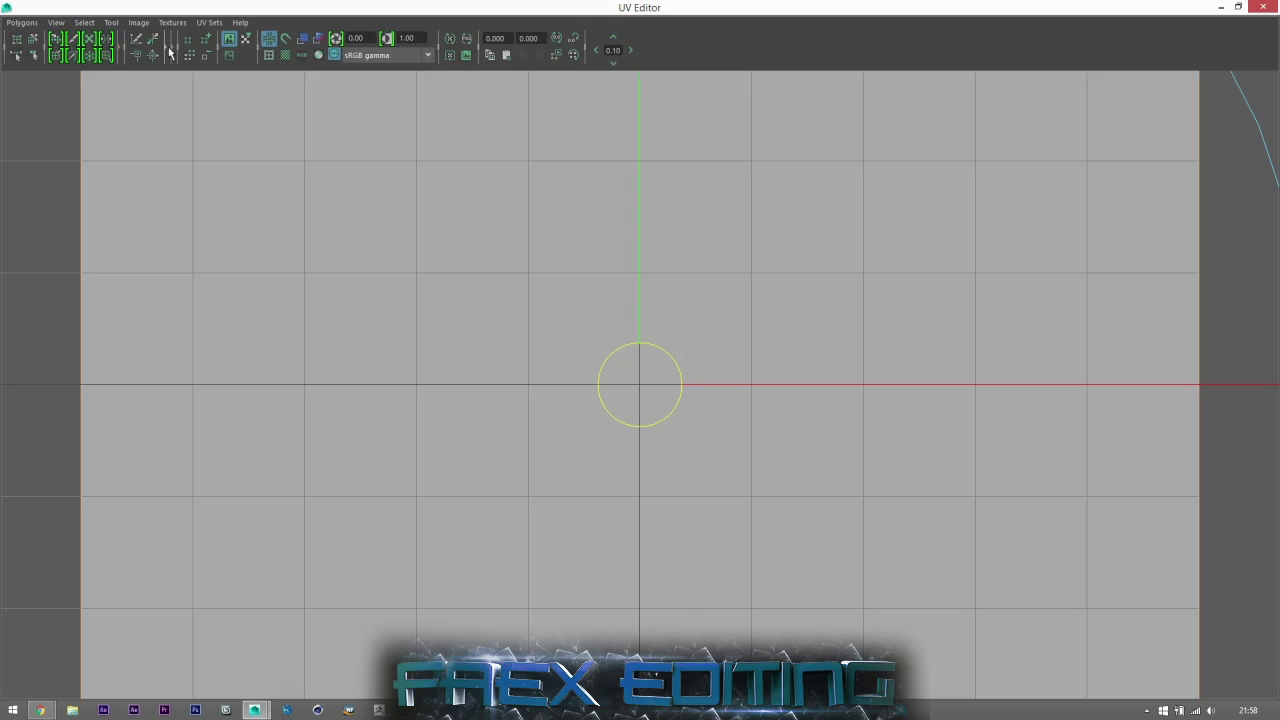
click(177, 47)
click(126, 47)
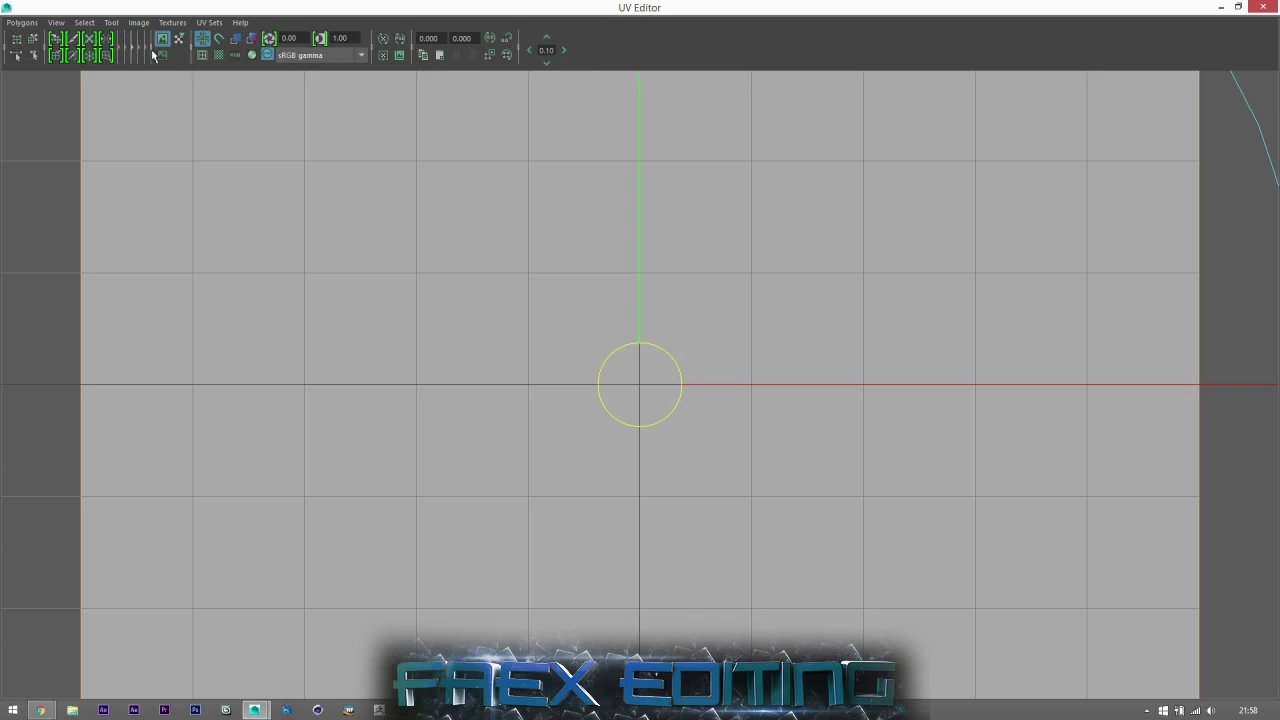
click(152, 48)
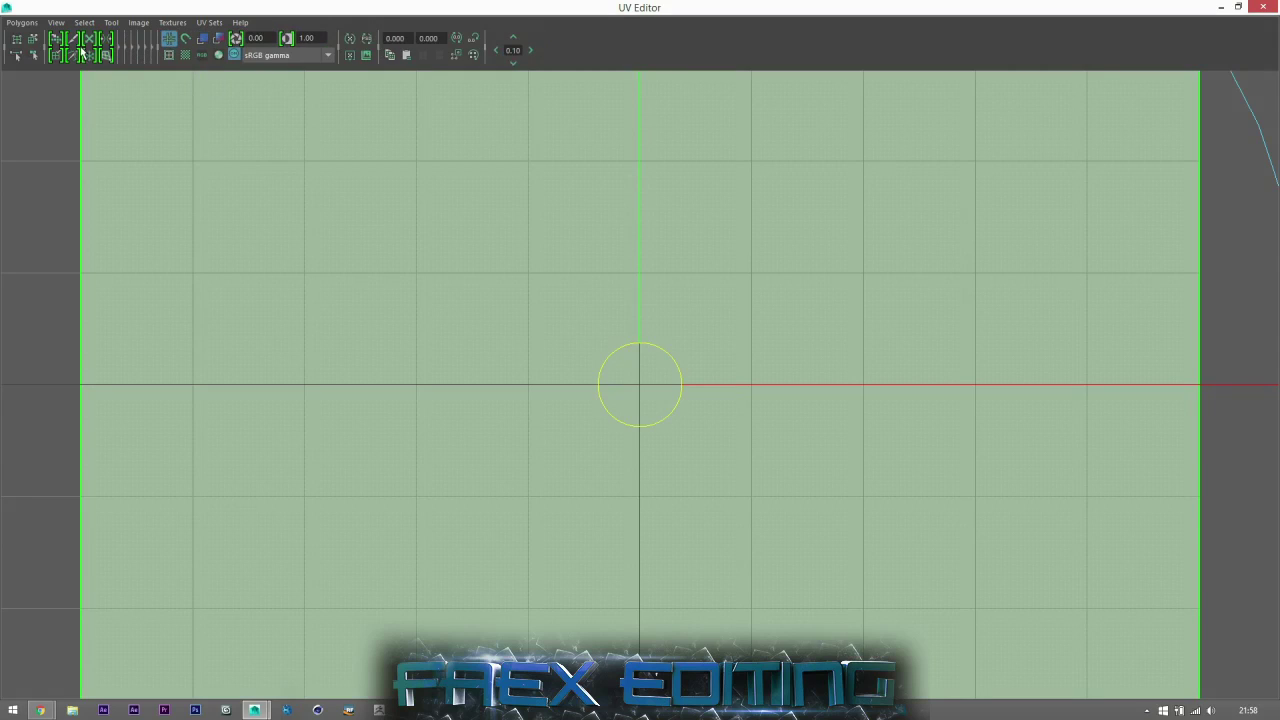
- Expand all collapsed toolbar groups of the UV Editor again
click(118, 47)
click(128, 53)
click(164, 47)
click(158, 47)
click(241, 47)
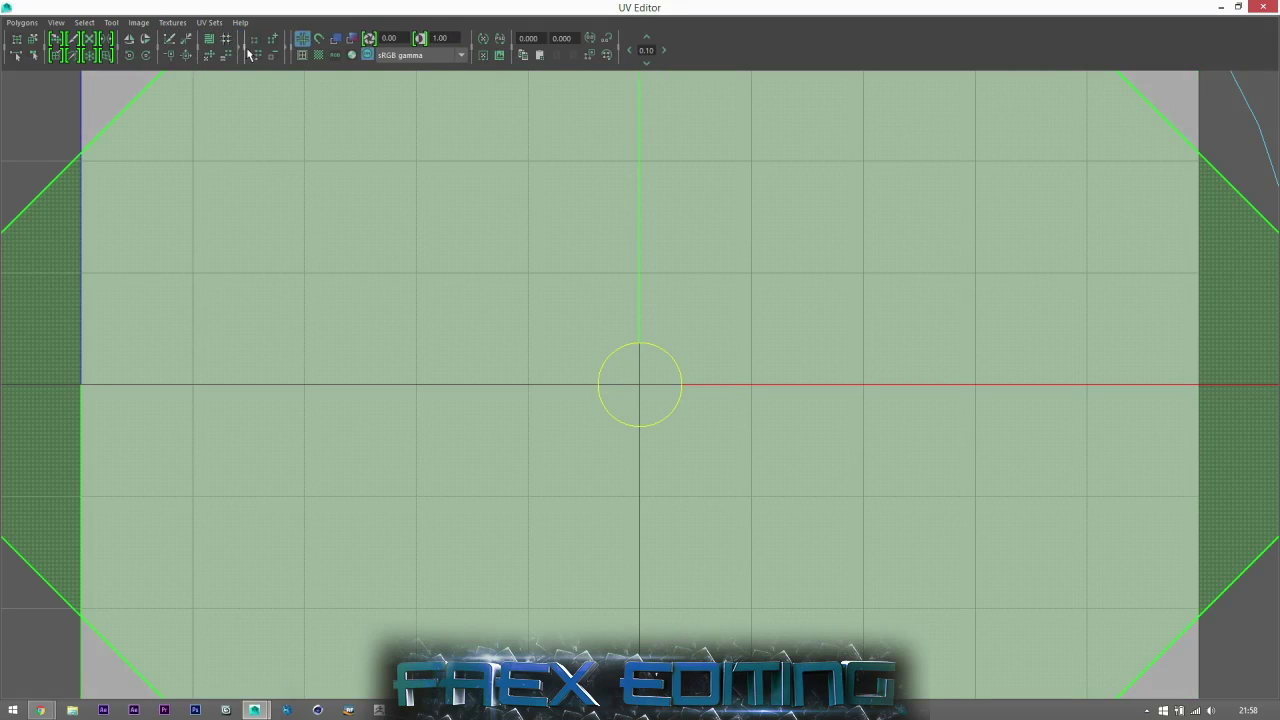
click(281, 52)
click(319, 48)
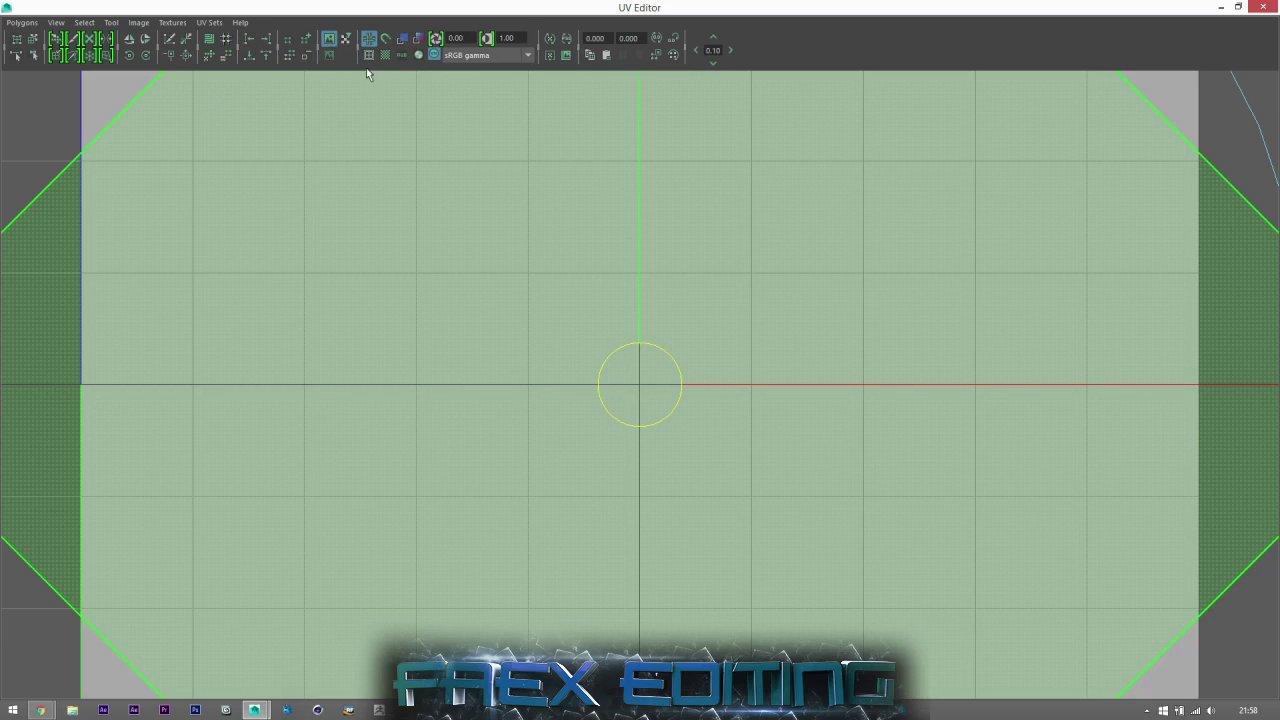
- Display the checkered tiles in the UV Editor and turn on shading of the UV shell
click(327, 36)
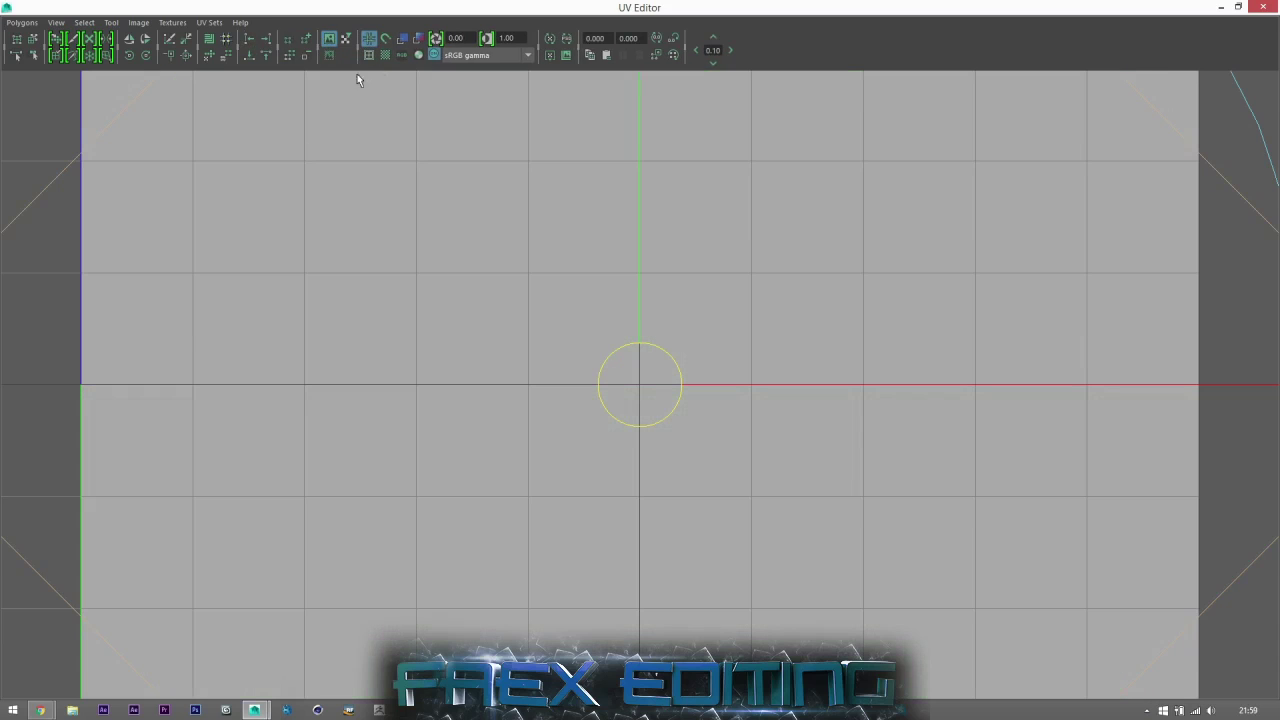
click(385, 55)
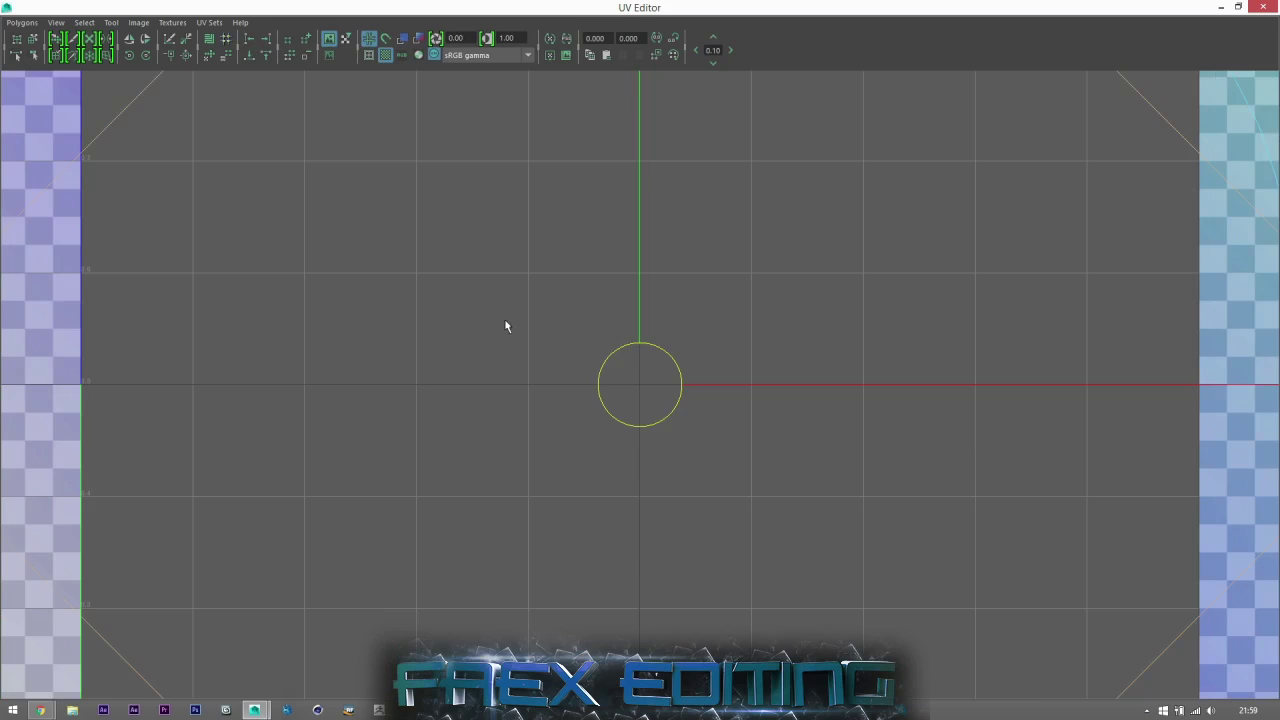
scroll(502, 320, up, 4)
scroll(415, 353, down, 1)
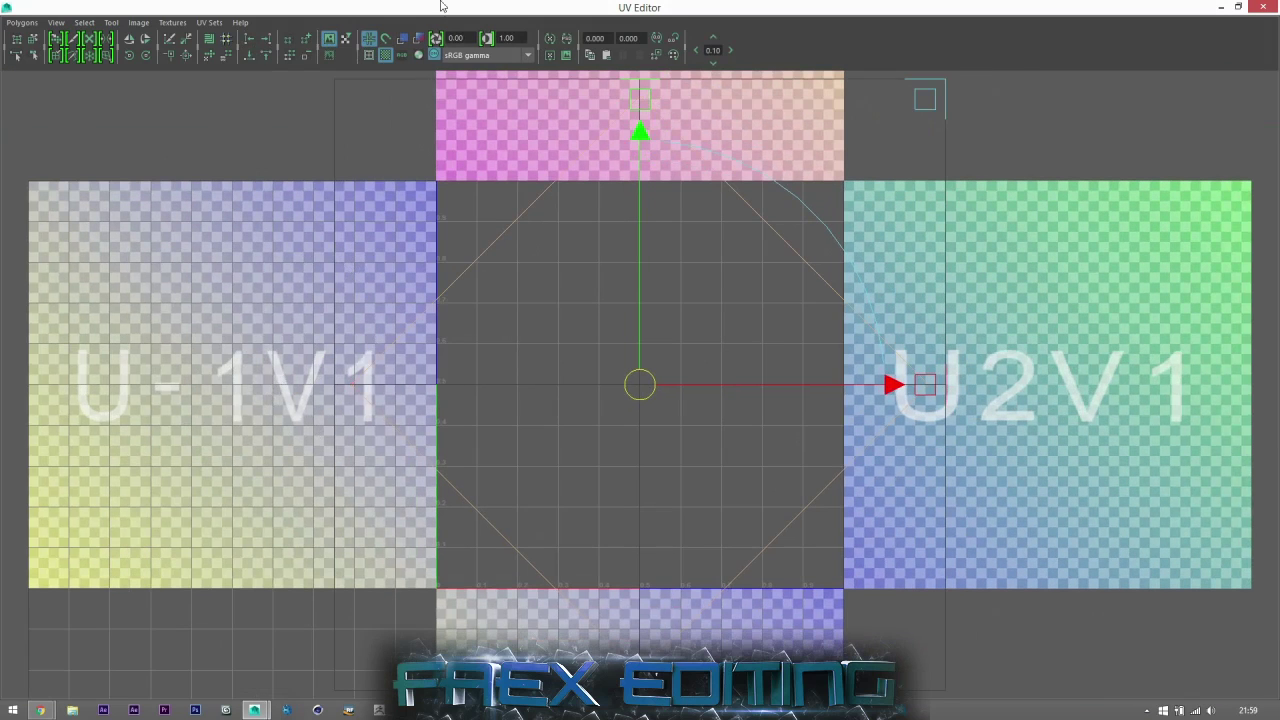
click(402, 40)
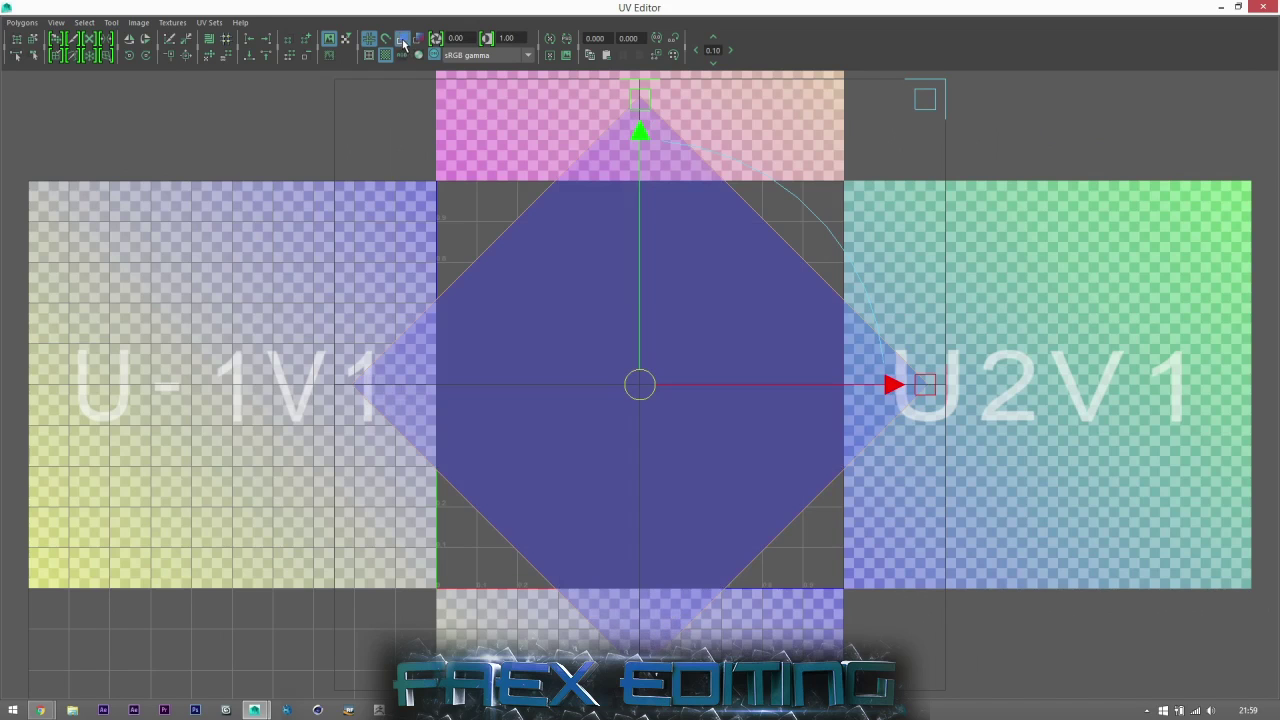
scroll(699, 352, down, 4)
scroll(681, 361, up, 1)
- Restore the UV Editor beside the viewport, adjust the space between the windows and frame the UV shell
key(space)
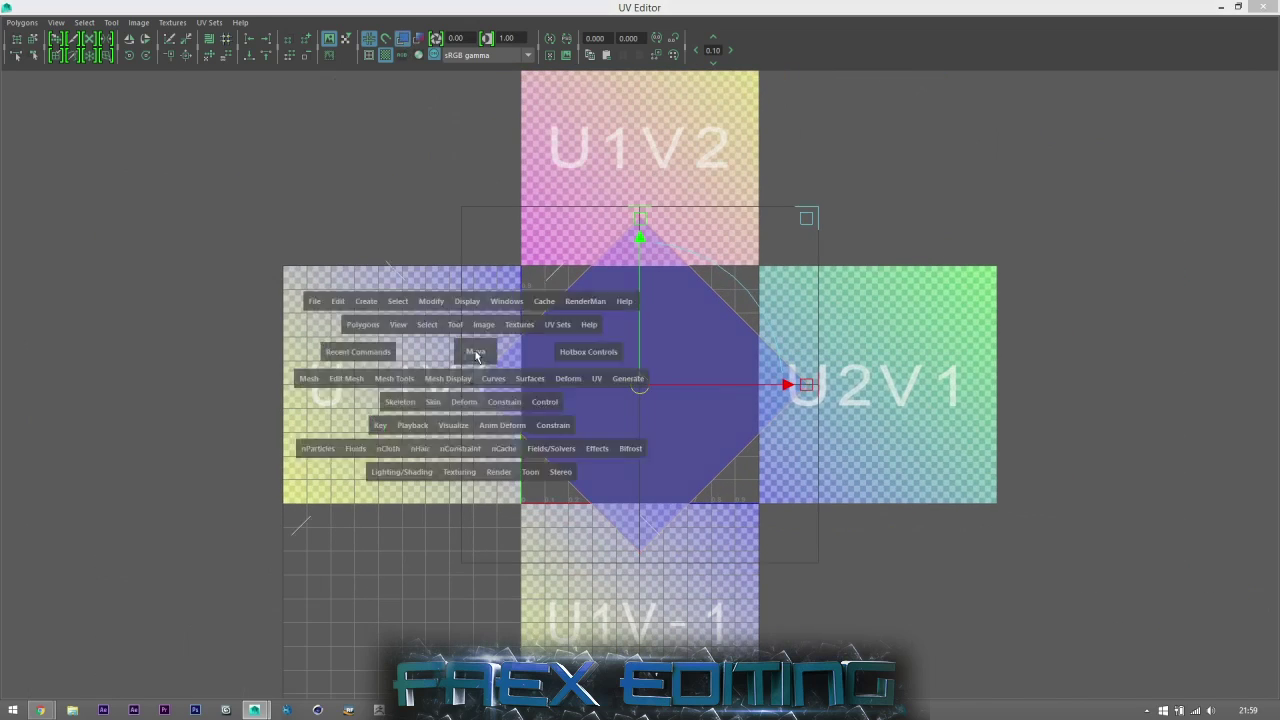
double_click(538, 6)
drag(643, 195, 825, 226)
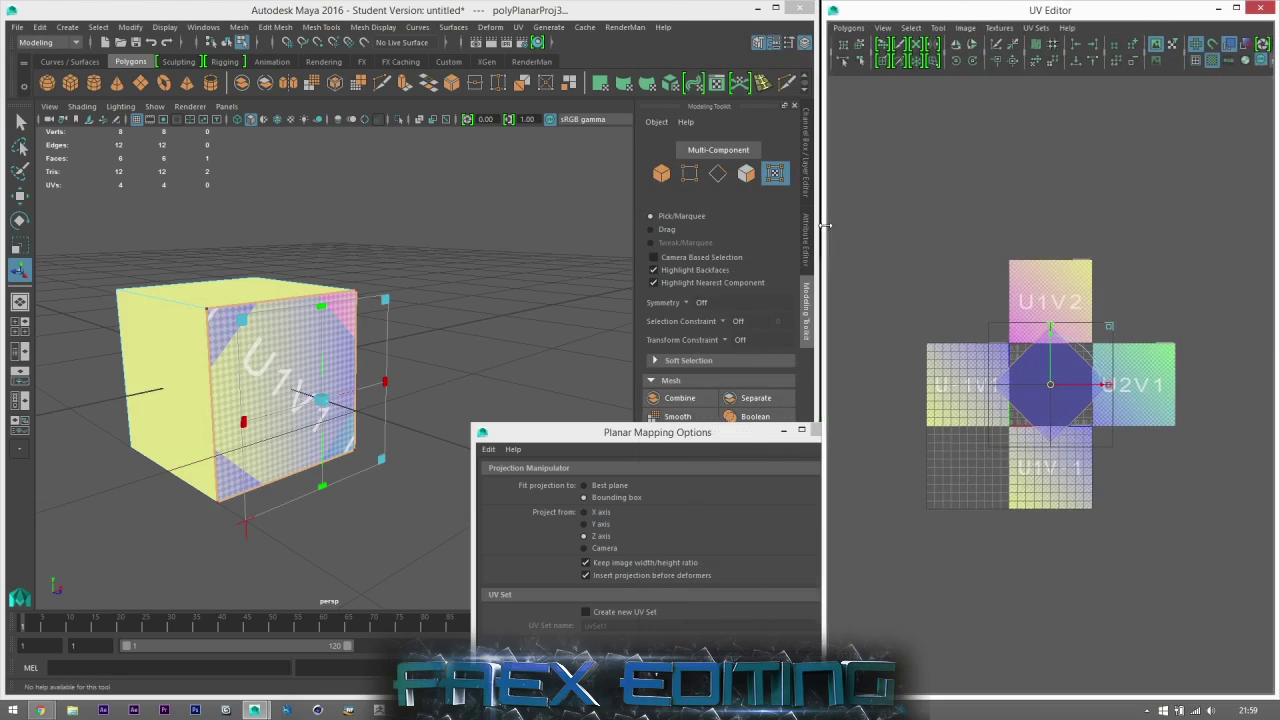
key(f)
click(1024, 348)
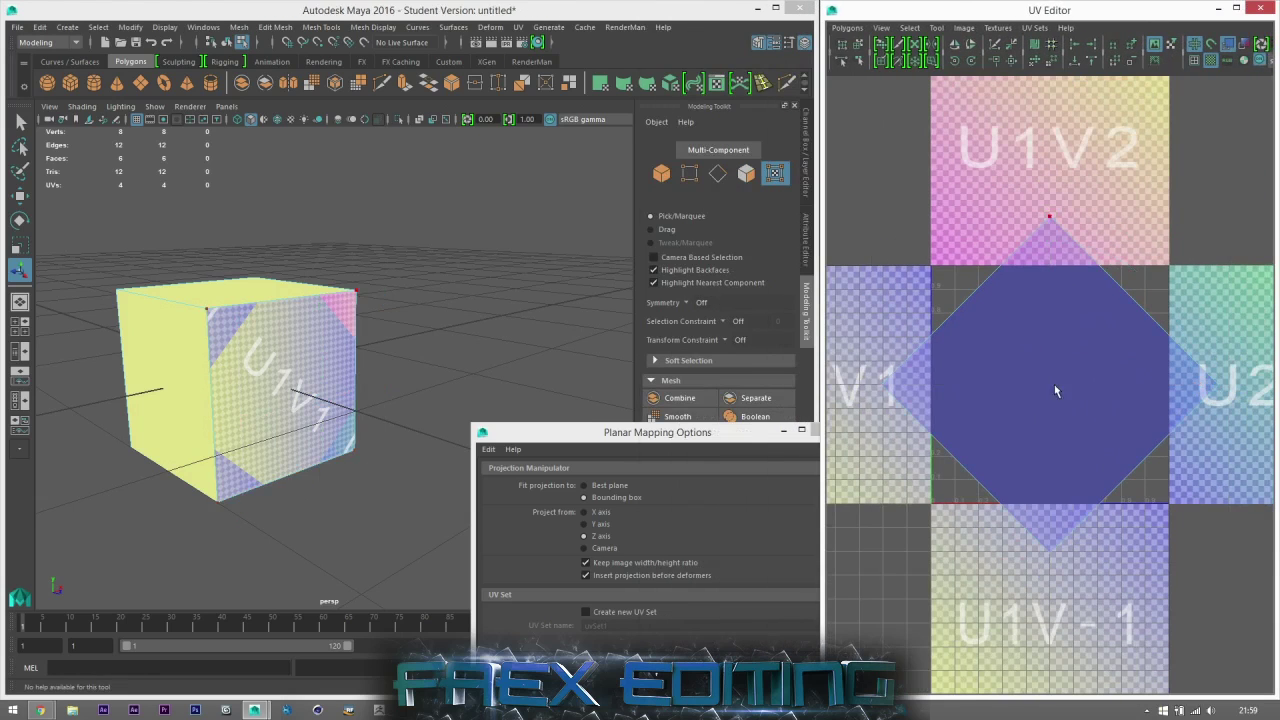
- Select the front face's shell in face mode, undo deleting the face itself, and delete only its UVs
click(746, 174)
drag(951, 233, 1137, 553)
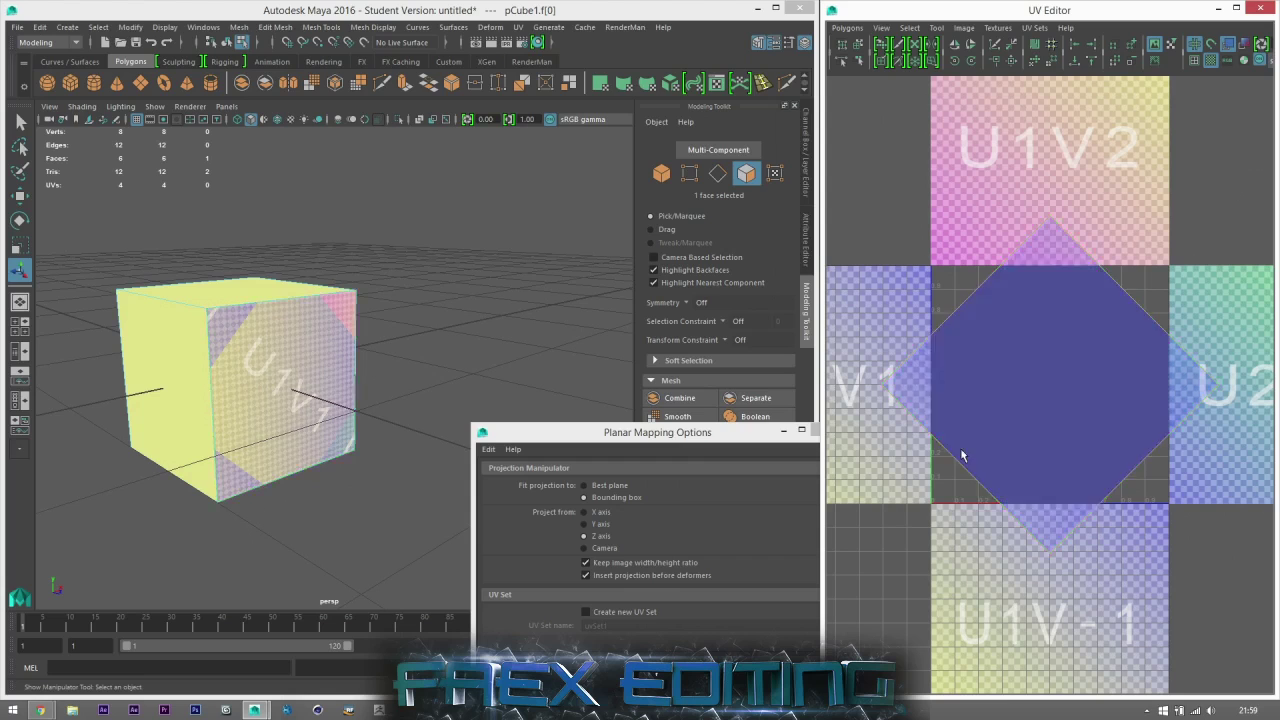
key(Delete)
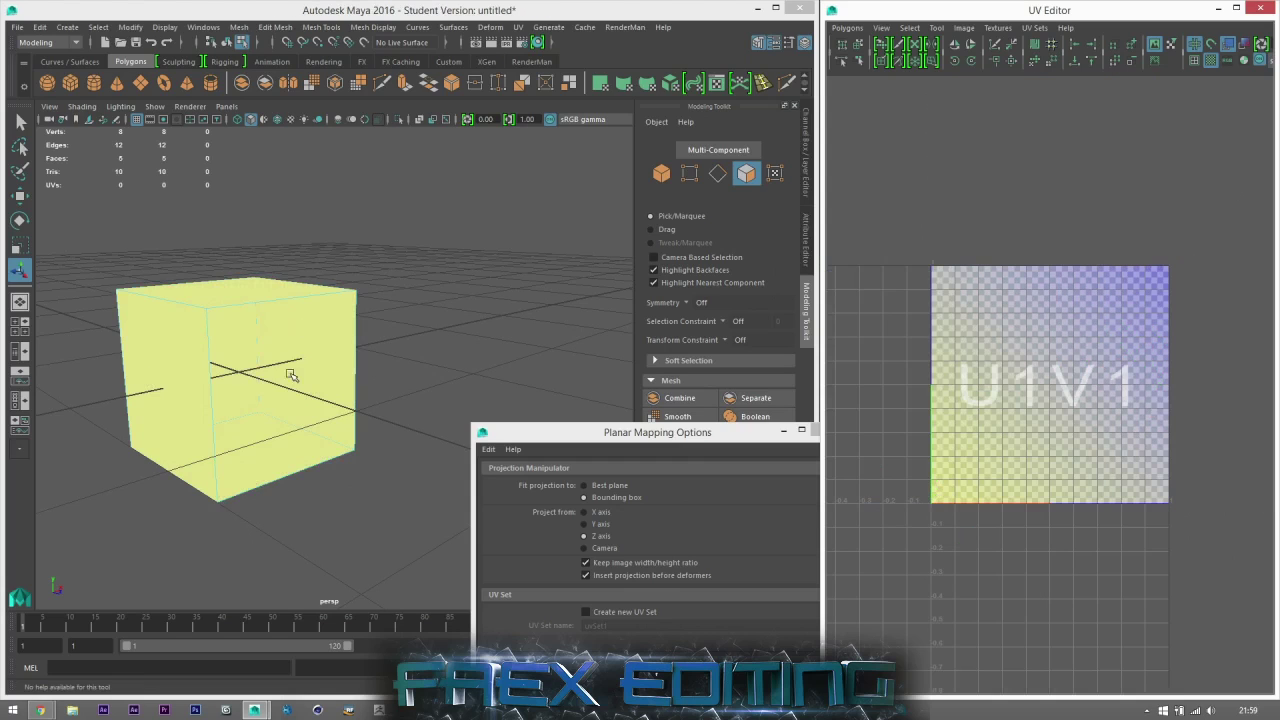
key(ctrl+z)
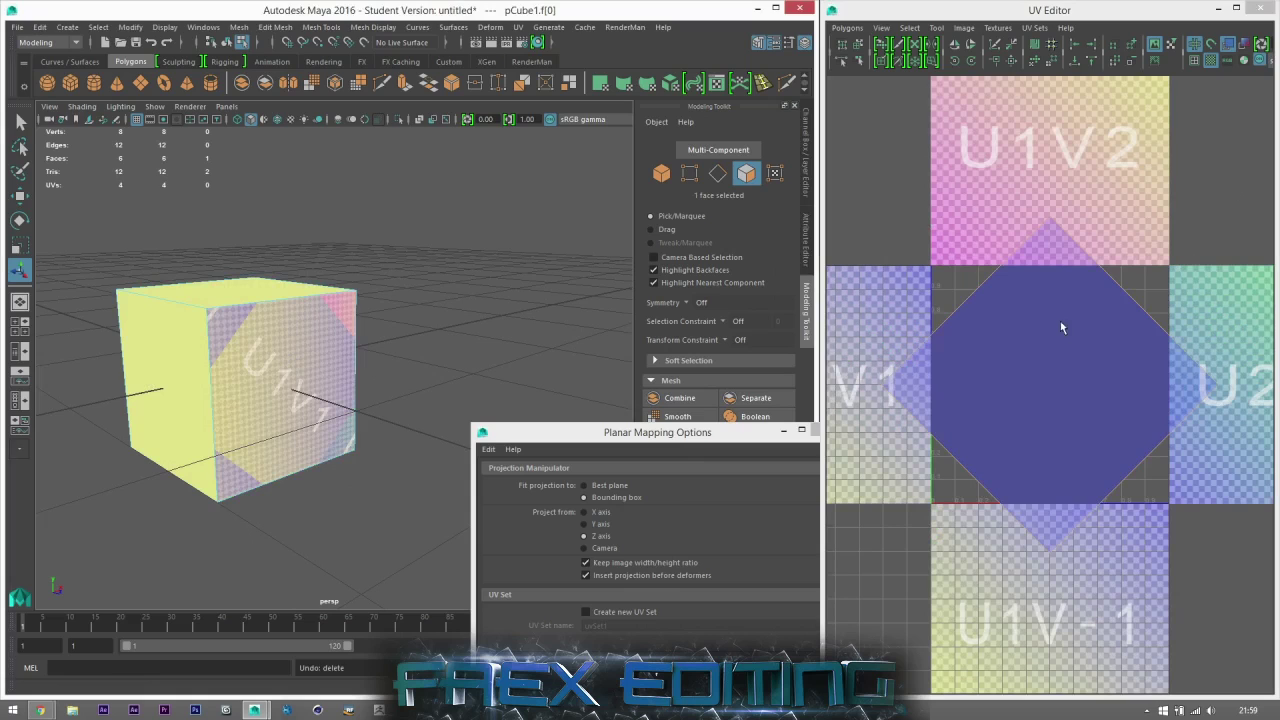
click(847, 28)
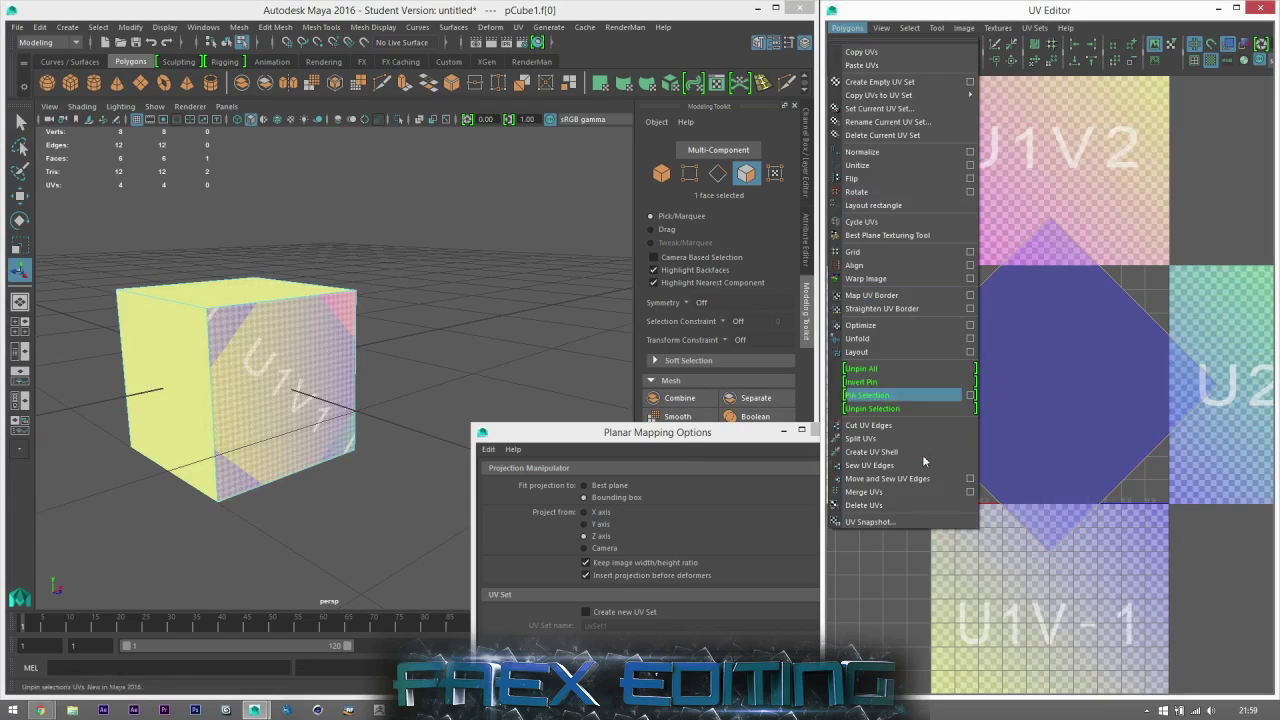
click(907, 502)
- Apply a new planar UV projection from the Z axis to the cube's front face and check its checker pattern
mouse_move(365, 418)
alt+mouse_down()
mouse_move(297, 426)
mouse_move(349, 406)
alt+mouse_up()
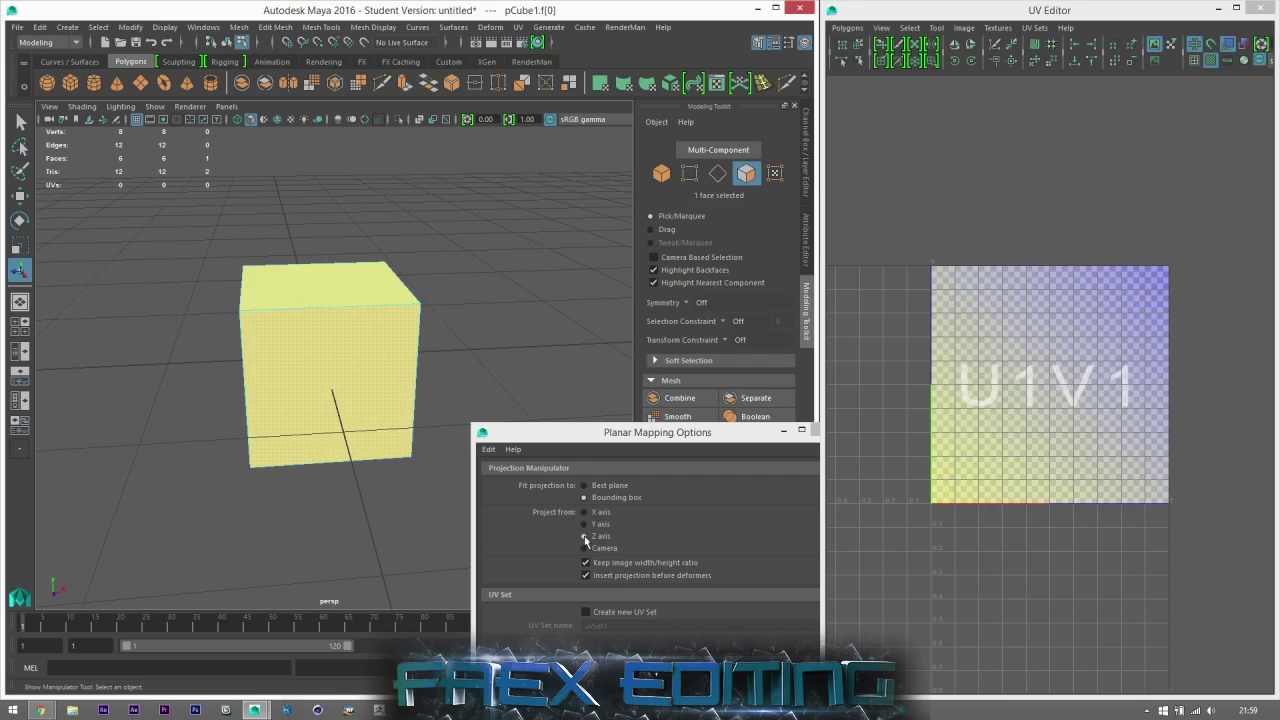
click(657, 674)
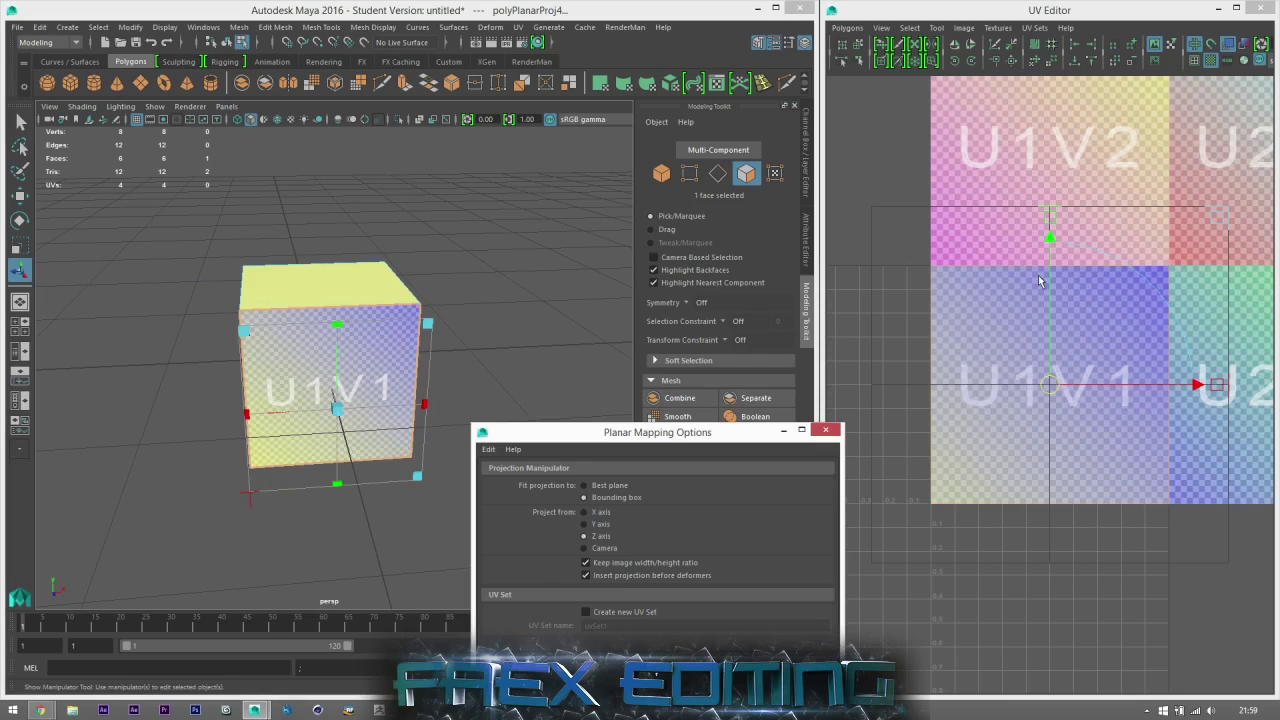
alt+drag(311, 379, 432, 367)
alt+drag(573, 347, 370, 352)
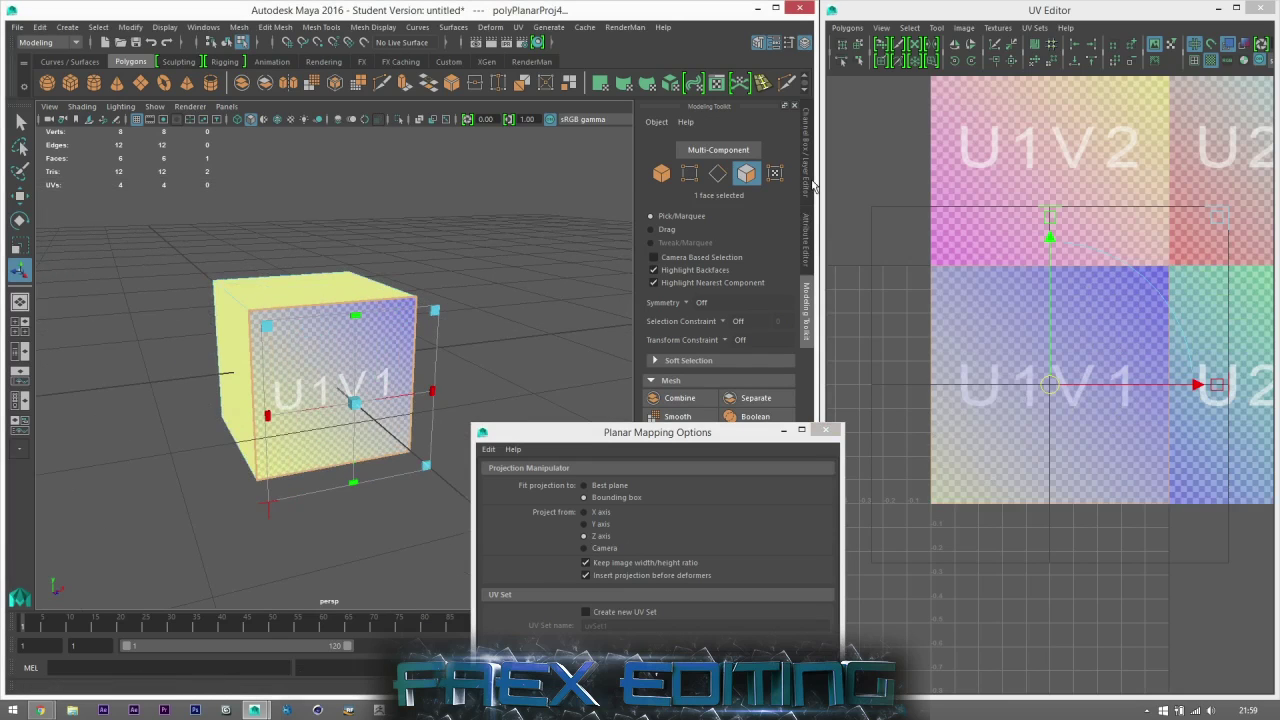
- Set the planar projection's width and height to 10 and inspect the scaled shell in the UV Editor
click(808, 172)
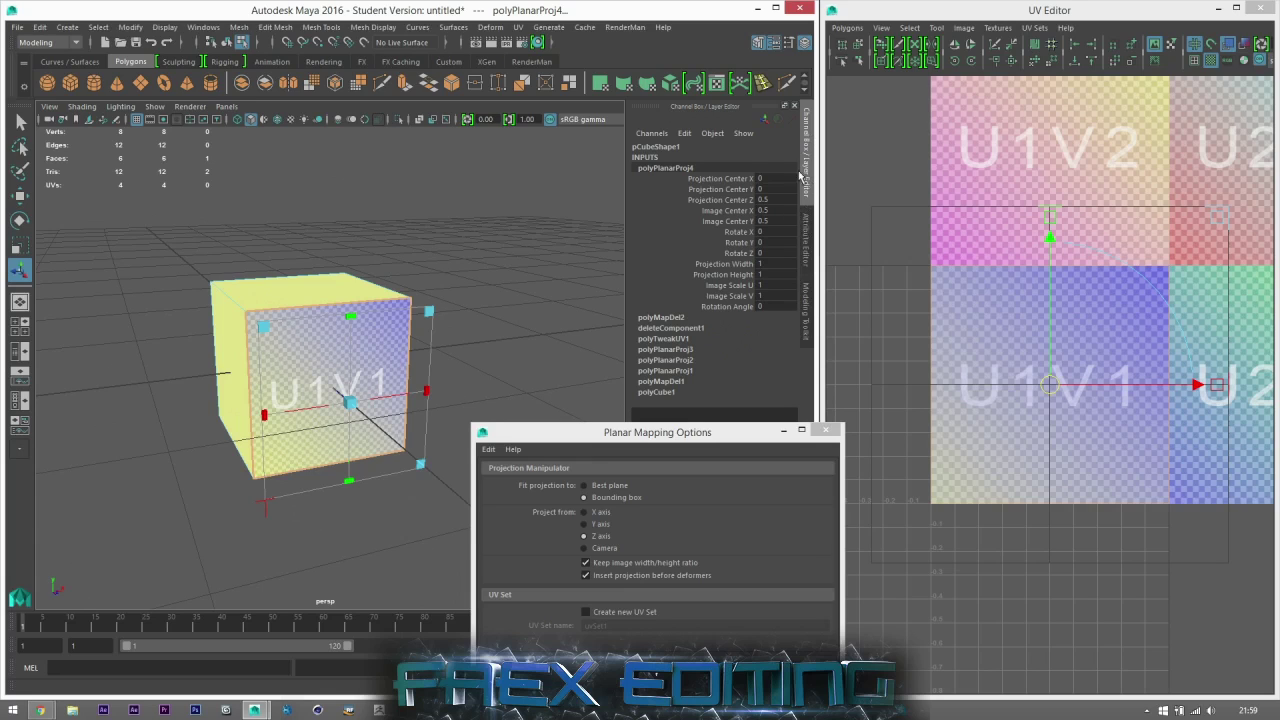
double_click(762, 264)
text(10)
key(Return)
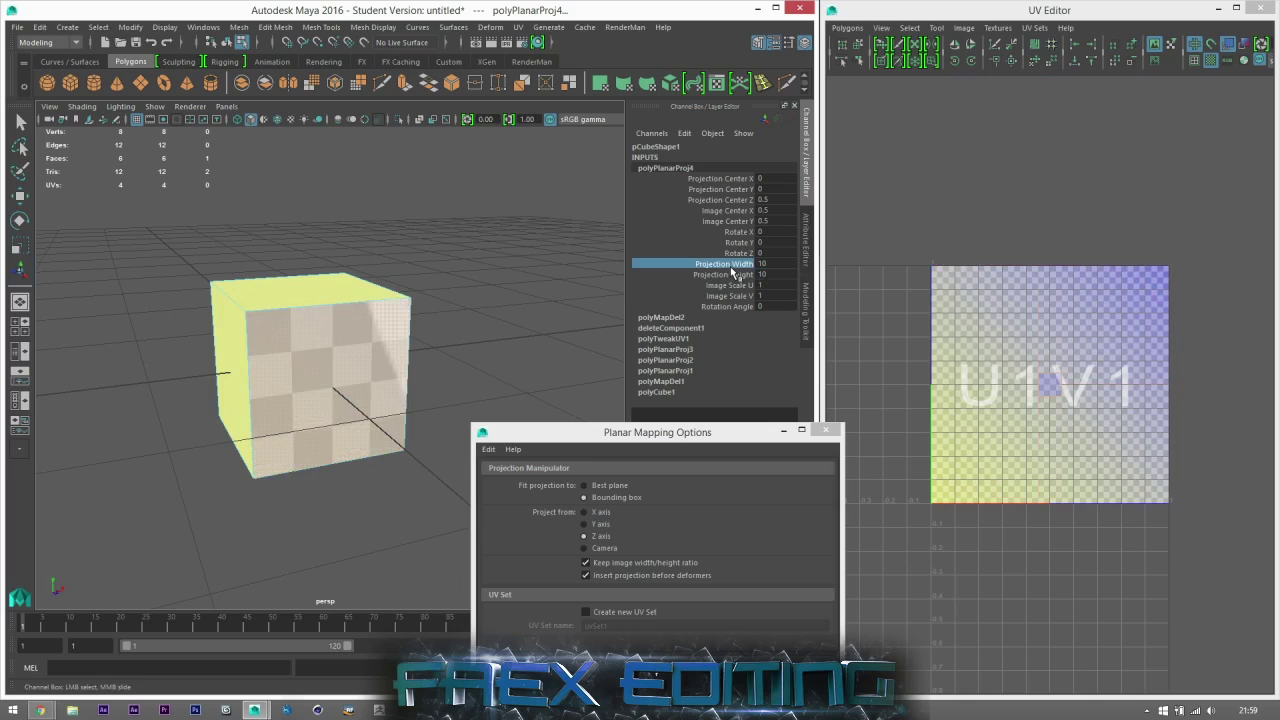
scroll(1053, 386, up, 5)
scroll(1050, 380, down, 4)
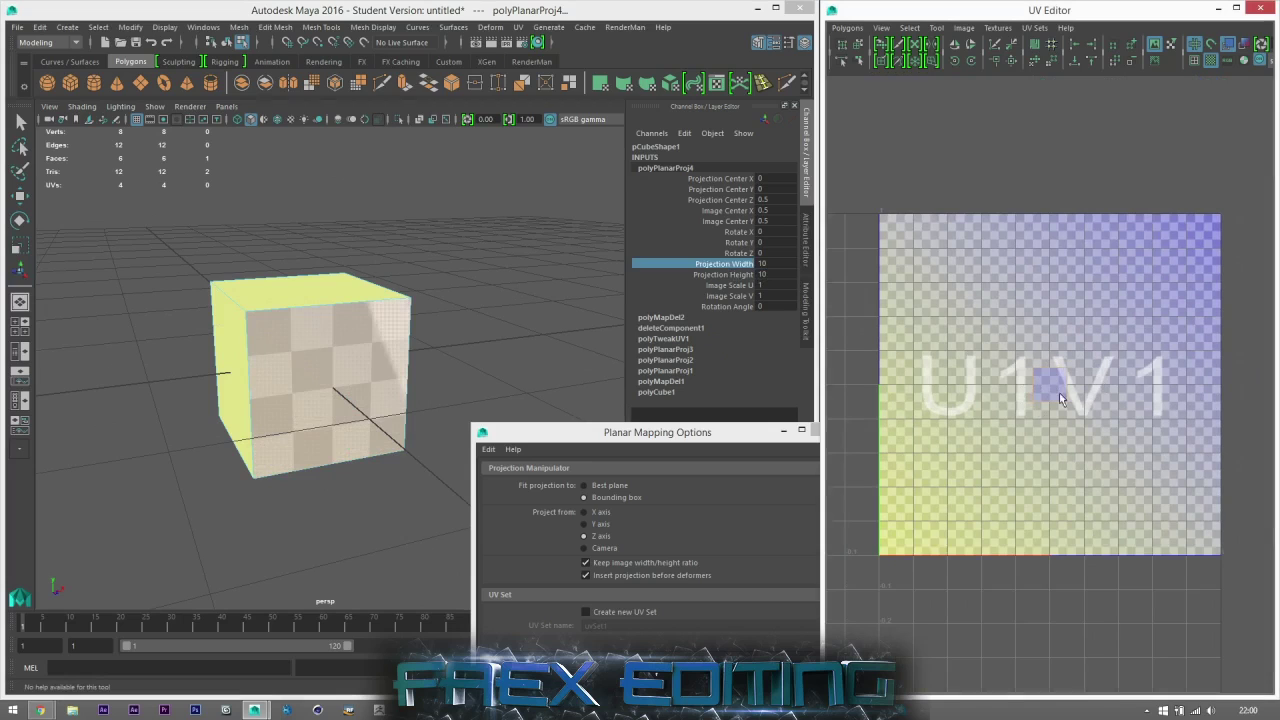
- Set the planar projection's width and height to 3 and compare the shell with the front face's checker texture
click(765, 264)
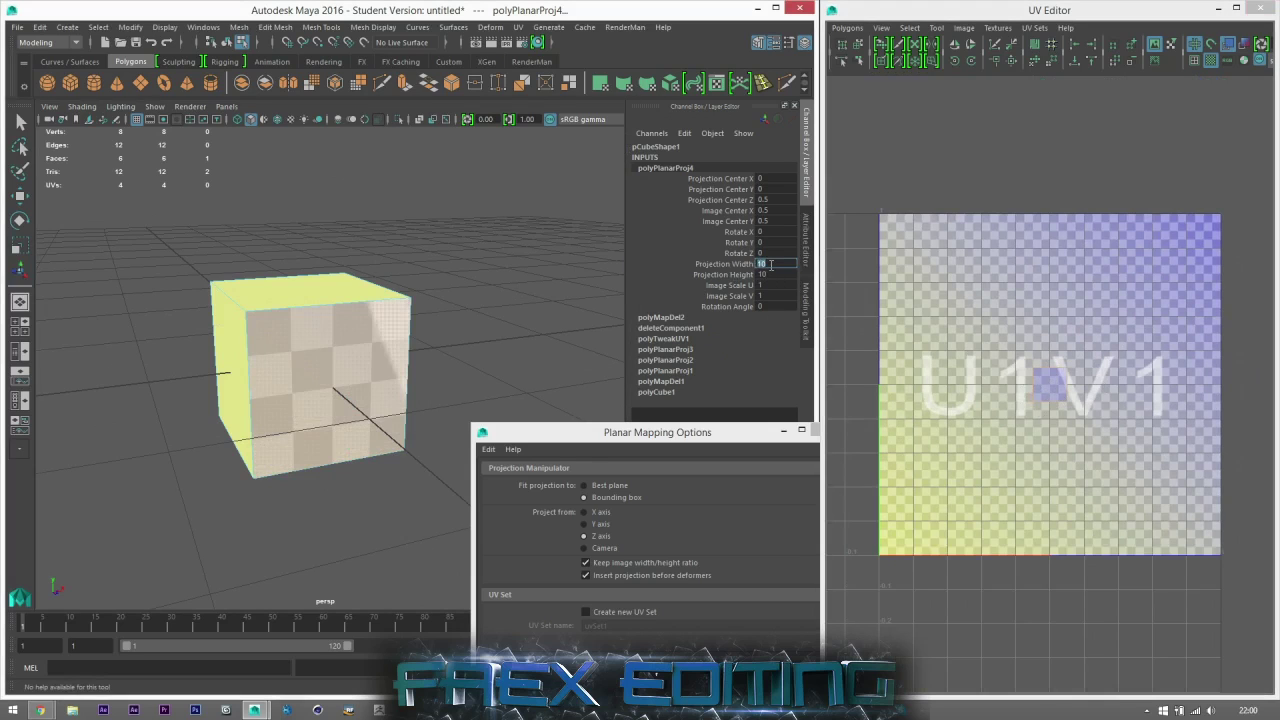
text(3)
key(Return)
click(748, 274)
key(w)
scroll(400, 405, up, 5)
scroll(400, 405, down, 3)
alt+drag(420, 425, 343, 385)
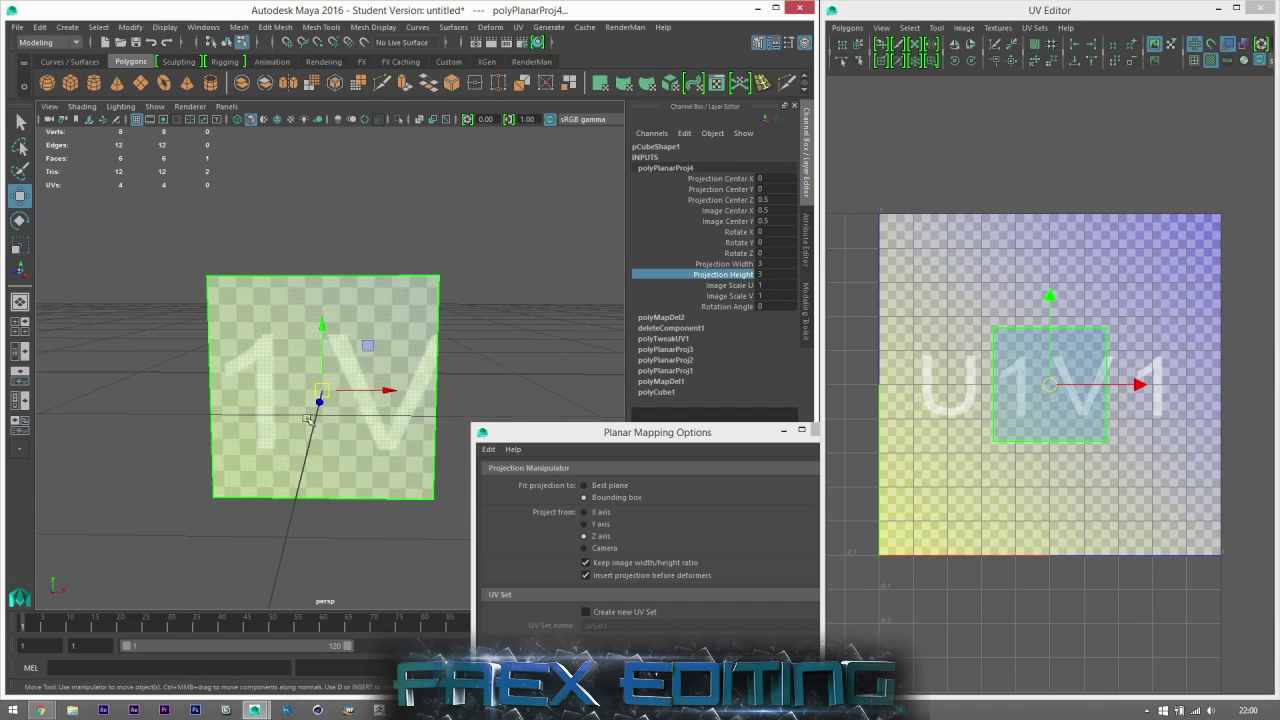
scroll(290, 357, up, 3)
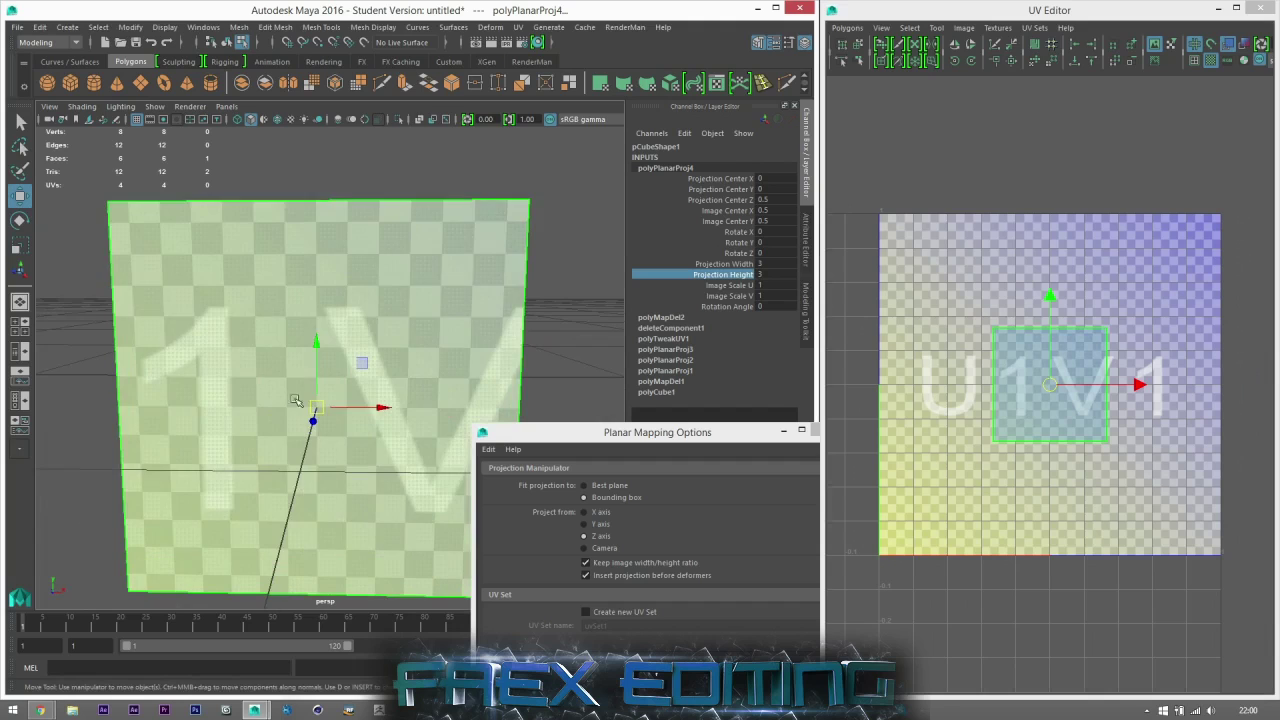
scroll(405, 365, down, 3)
alt+middle_drag(377, 330, 370, 327)
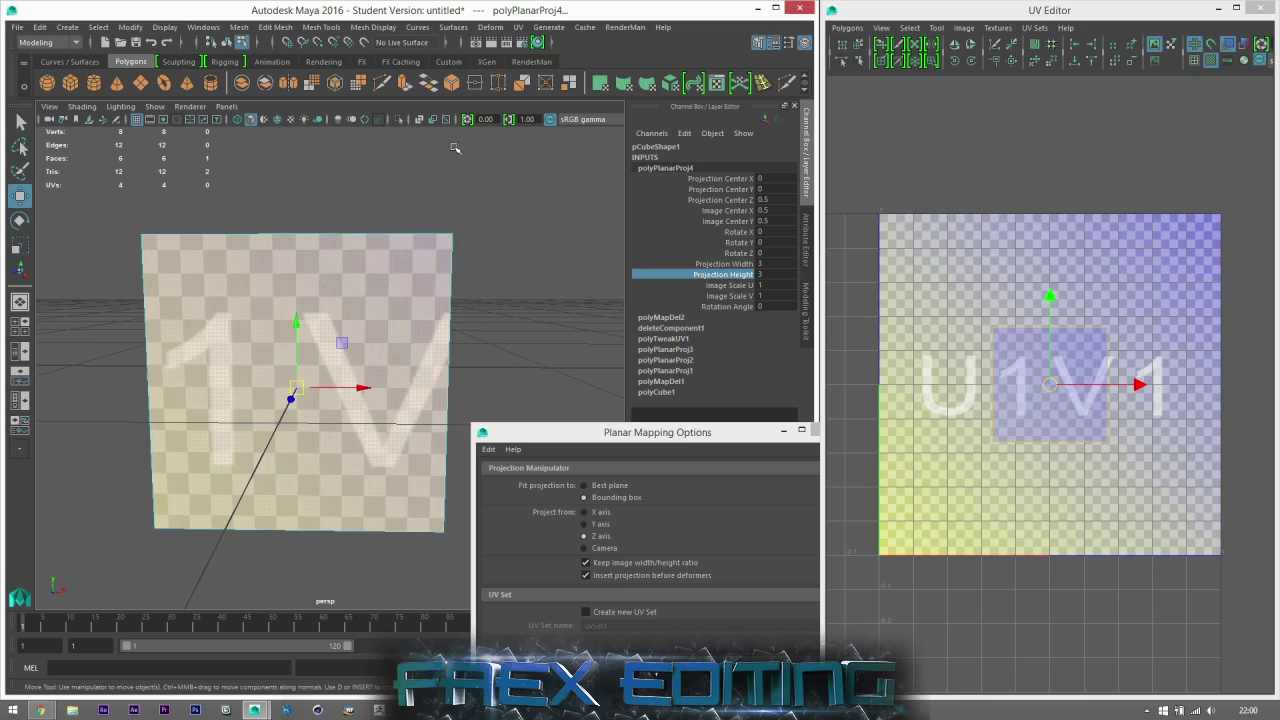
- Try moving the shell's upper-left UV outward to distort the texture, and undo the move
click(804, 300)
click(771, 173)
click(1001, 337)
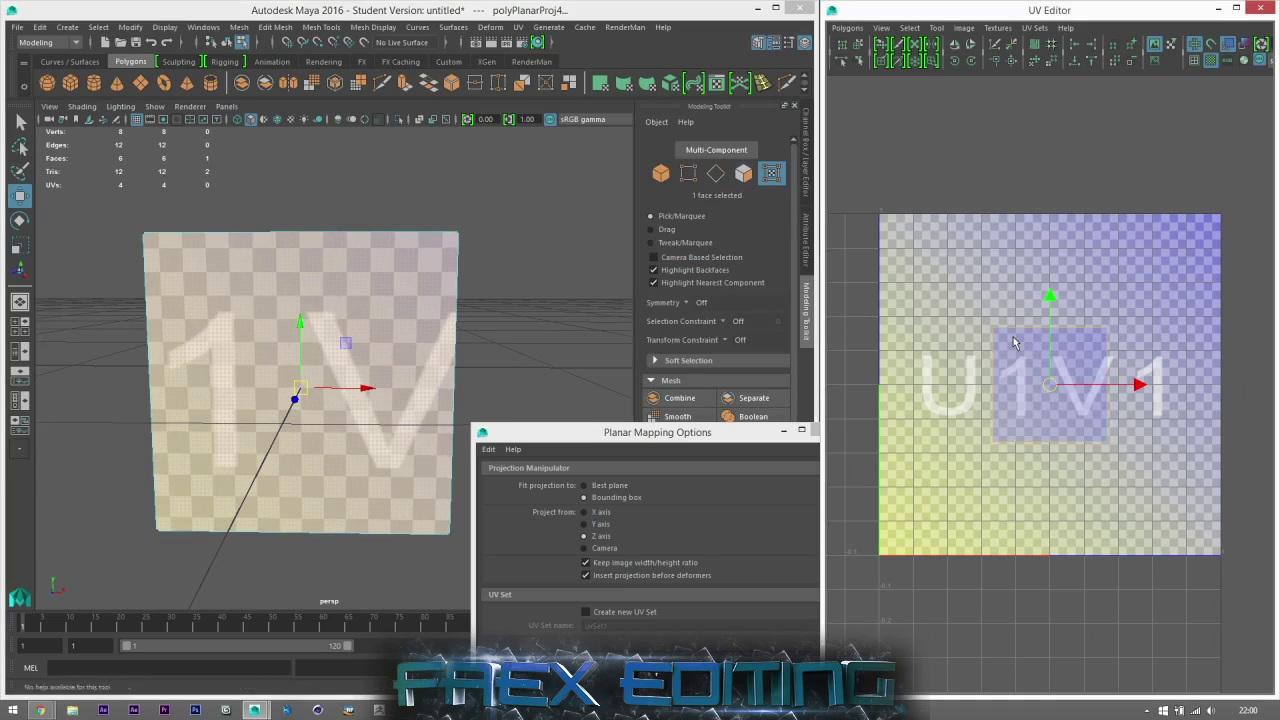
drag(991, 330, 922, 277)
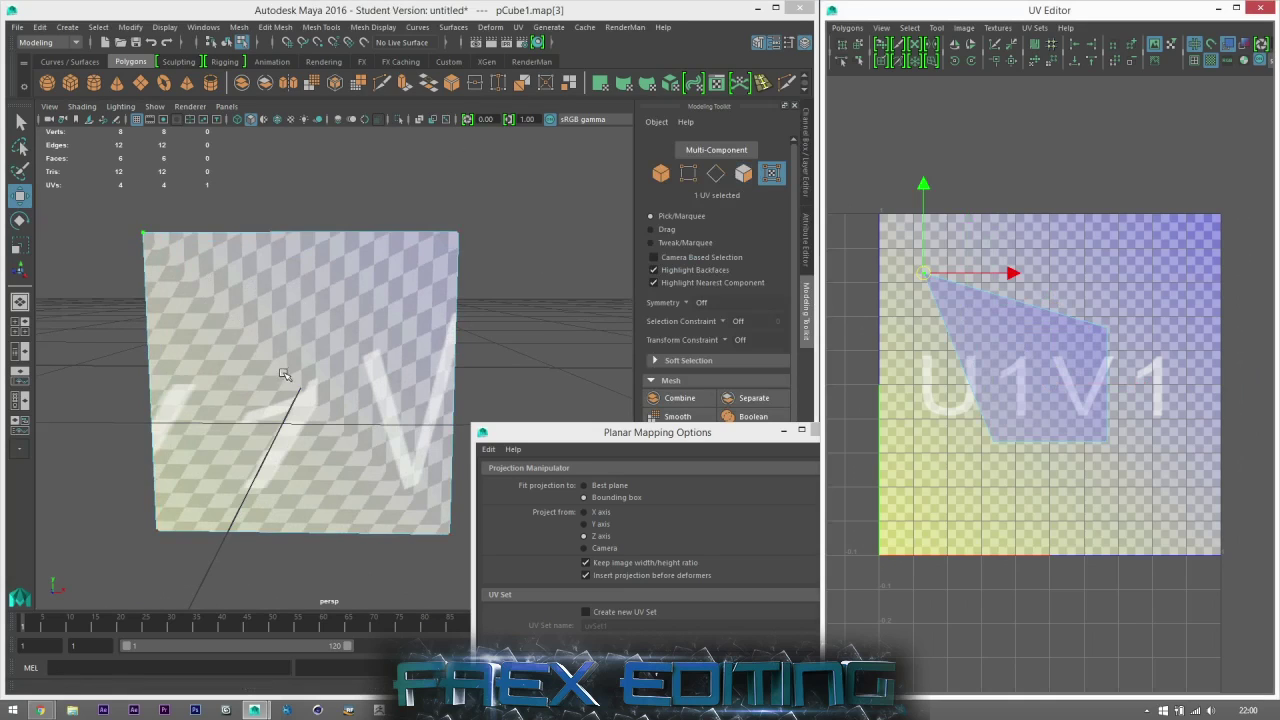
key(ctrl+z)
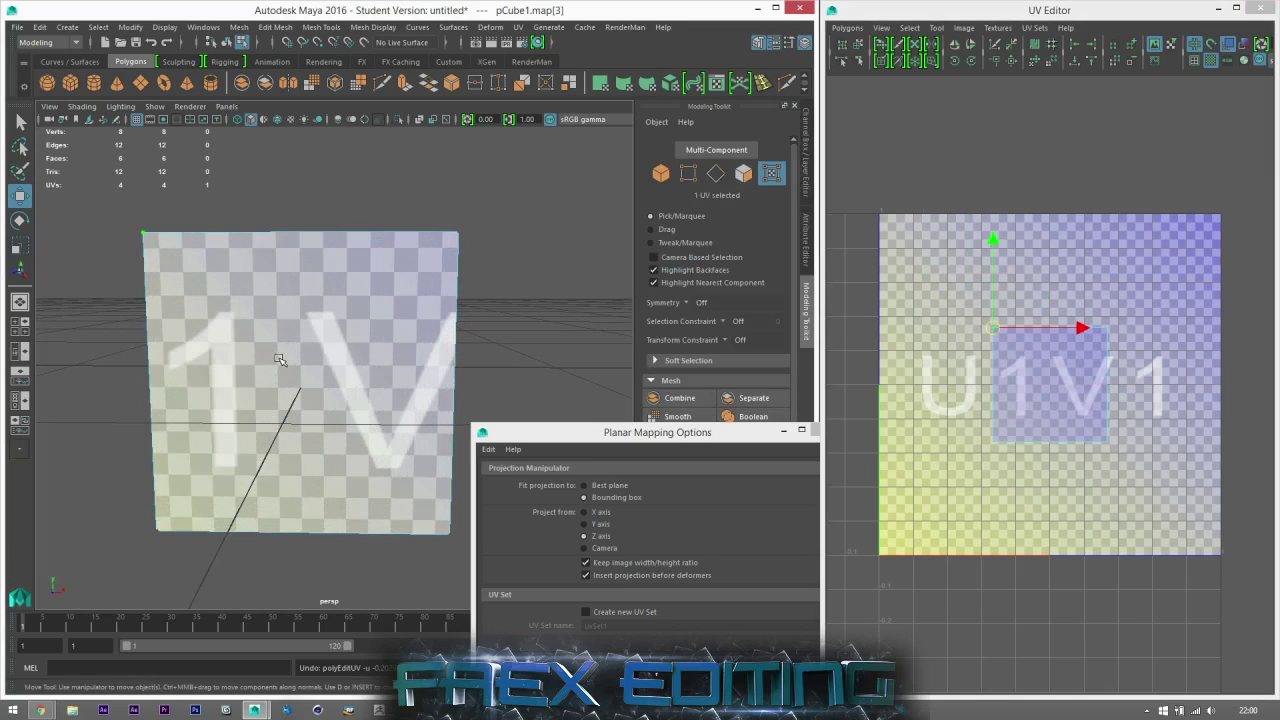
- Select the cube's unmapped side face next to the front face and apply a planar UV projection from the X axis
click(743, 174)
scroll(430, 345, down, 5)
alt+drag(430, 345, 398, 372)
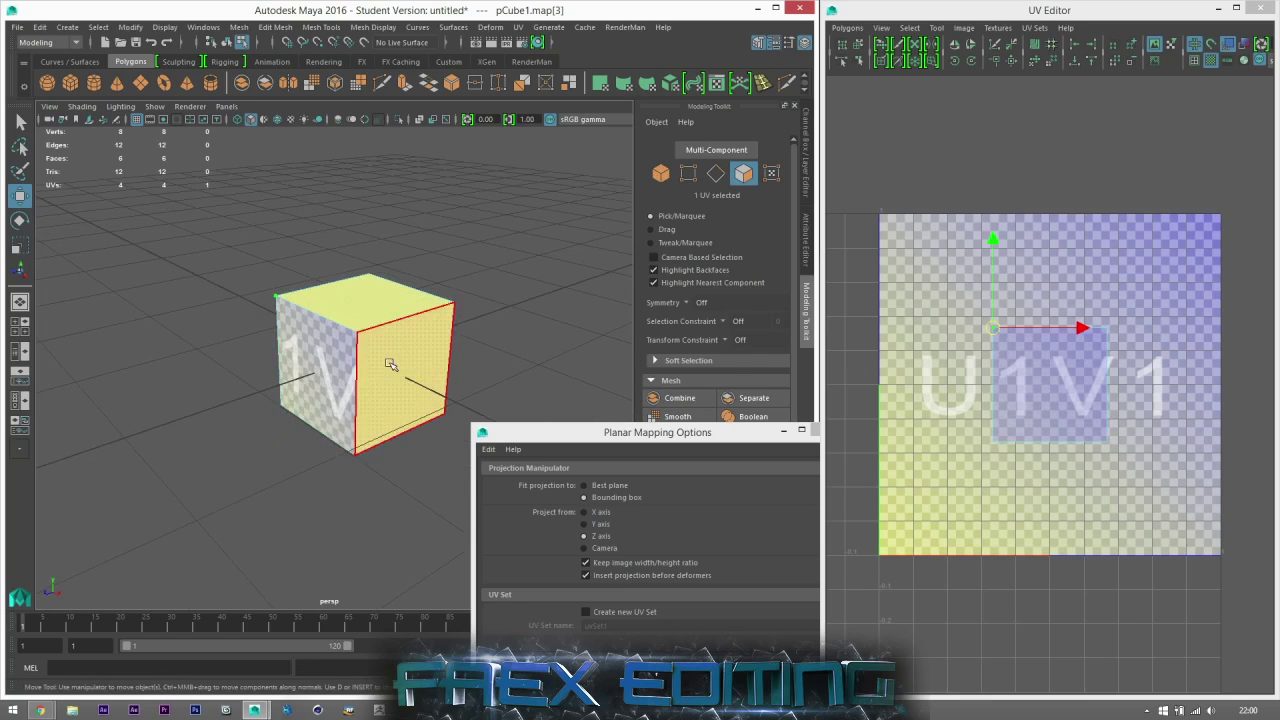
click(398, 372)
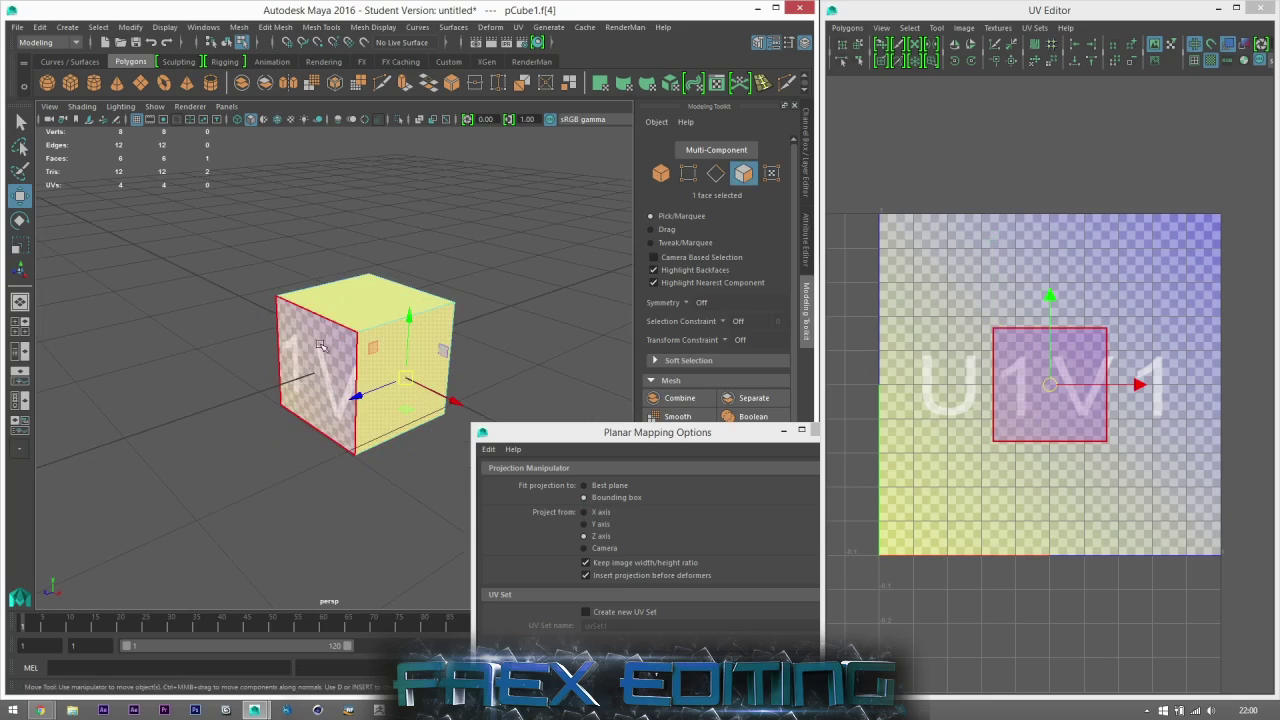
click(589, 513)
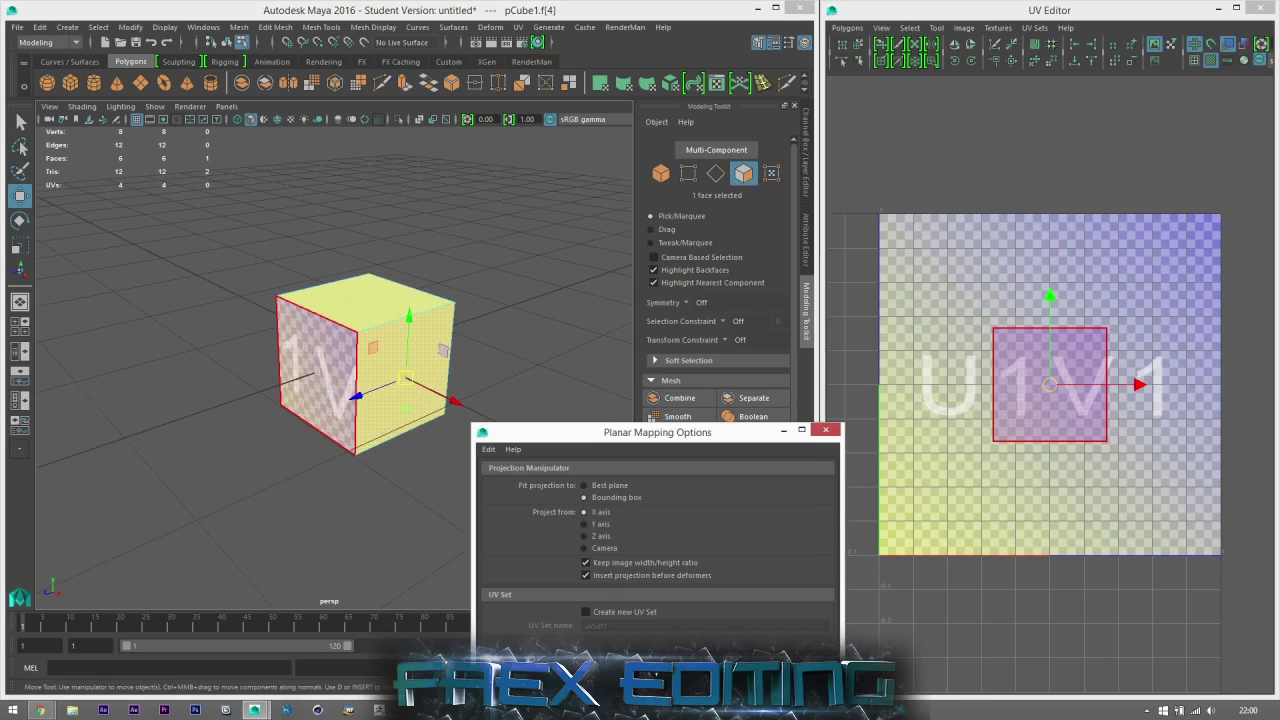
click(662, 673)
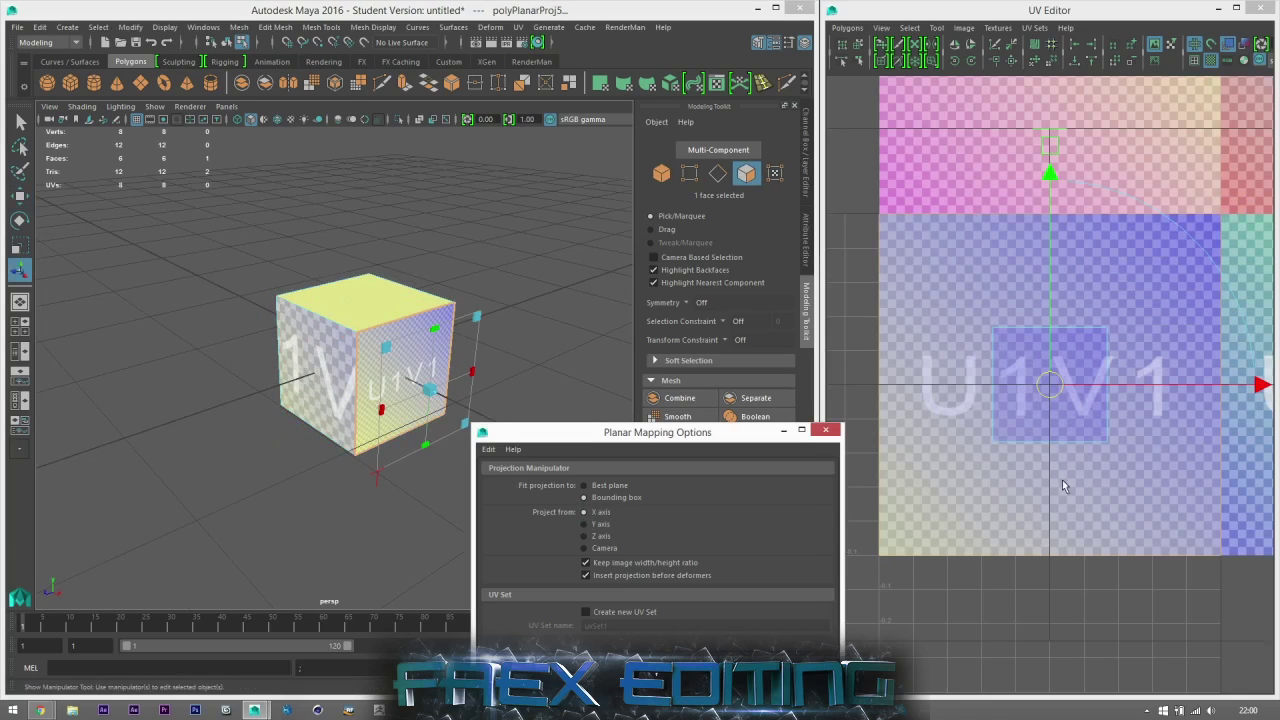
- Set the side face's projection width and height to 3 and compare its checker squares with the front face's
click(808, 185)
click(768, 264)
text(3)
click(767, 275)
text(3)
click(745, 274)
key(w)
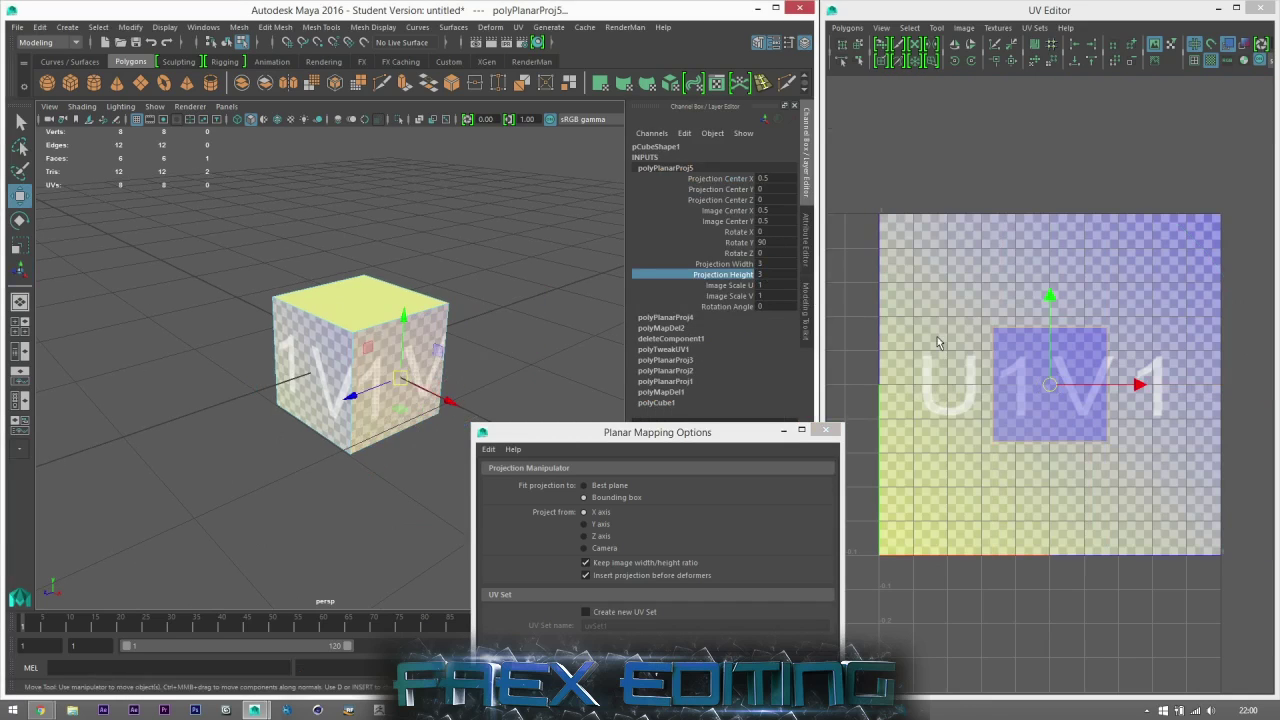
scroll(1028, 361, up, 3)
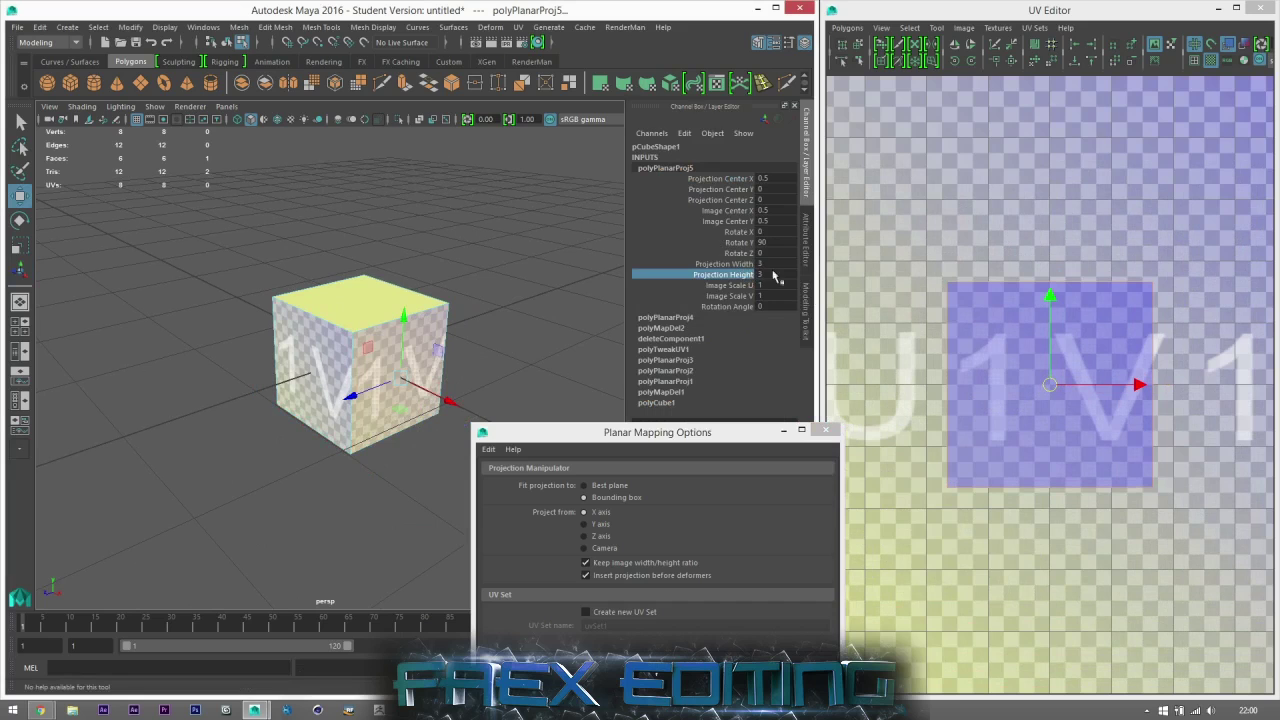
scroll(327, 348, up, 5)
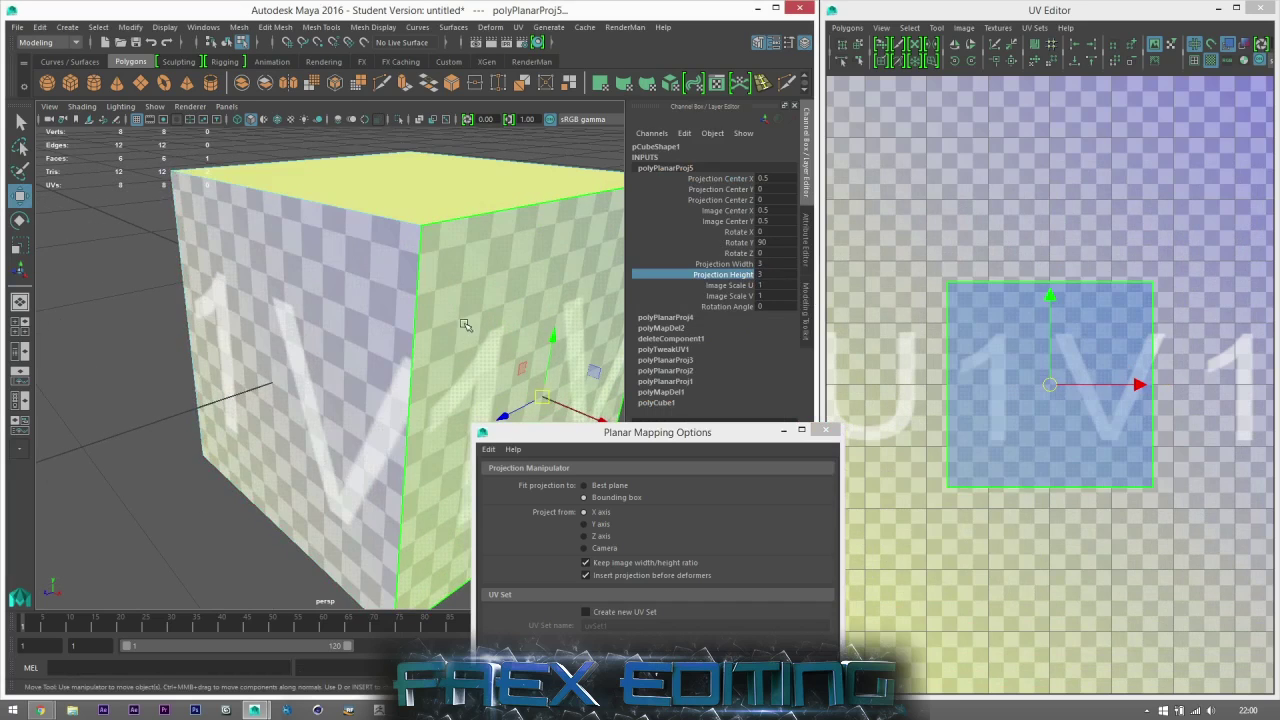
scroll(360, 349, down, 5)
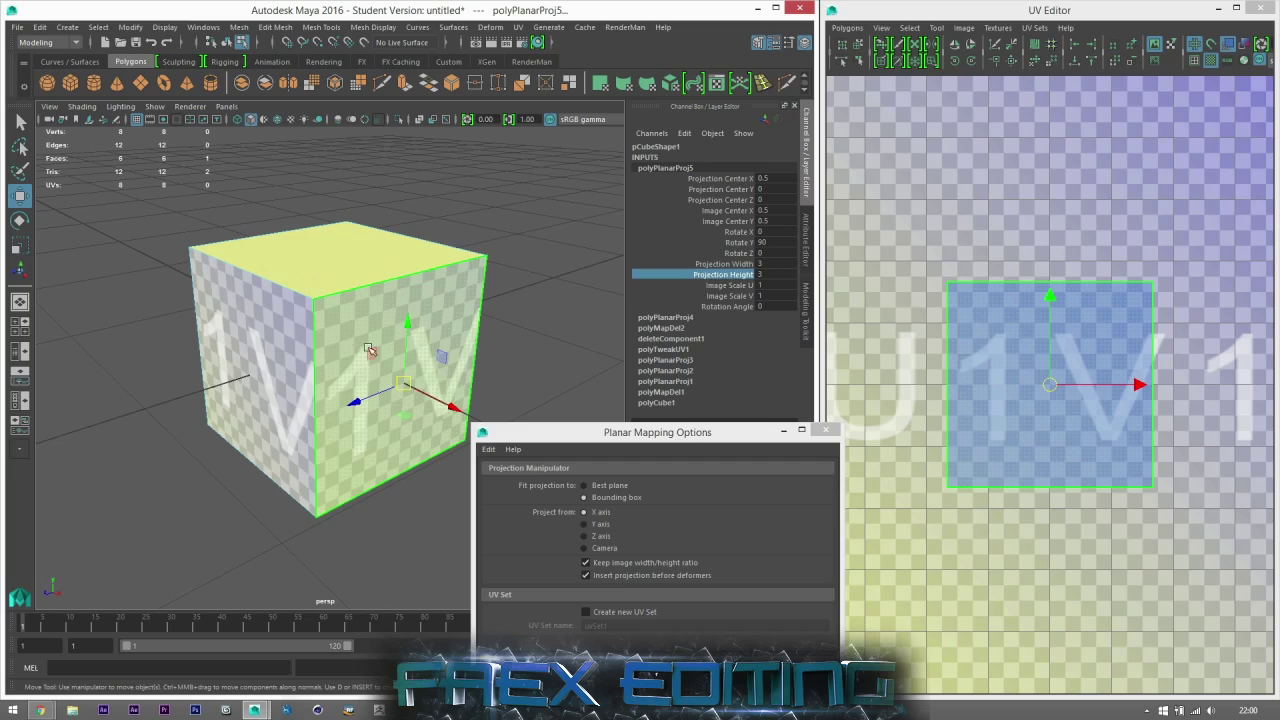
scroll(965, 430, down, 3)
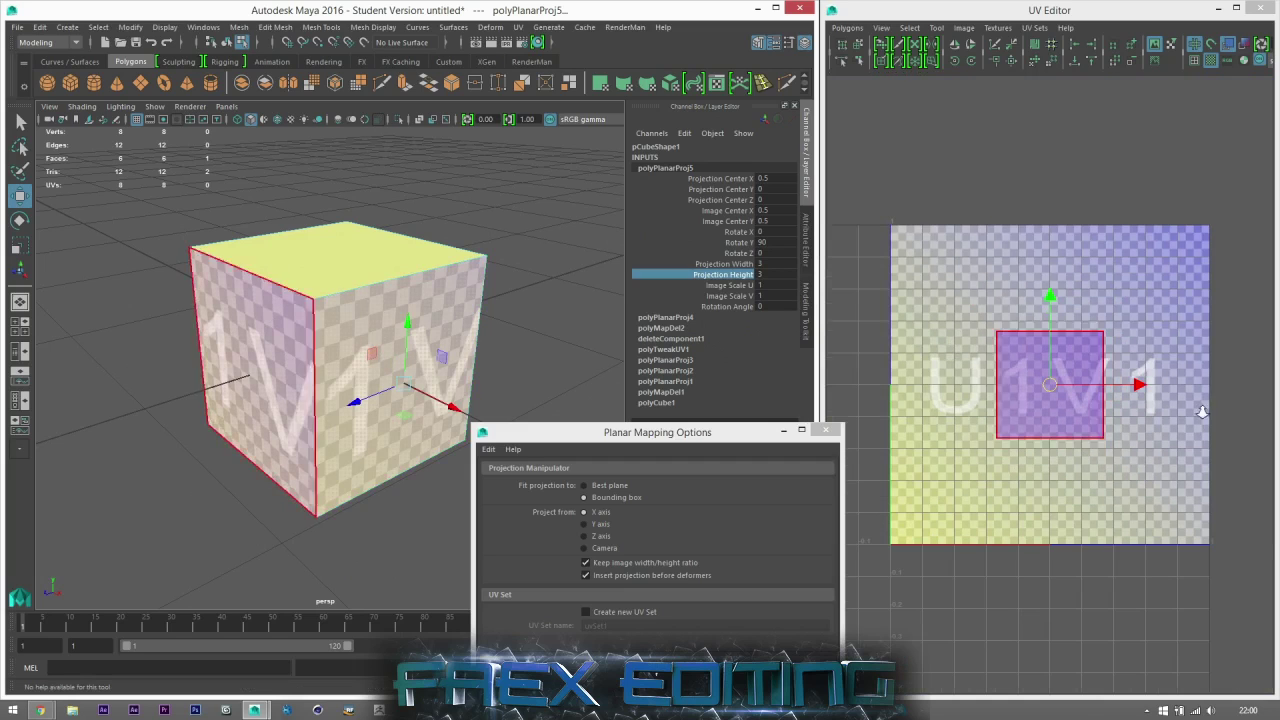
scroll(1202, 412, down, 1)
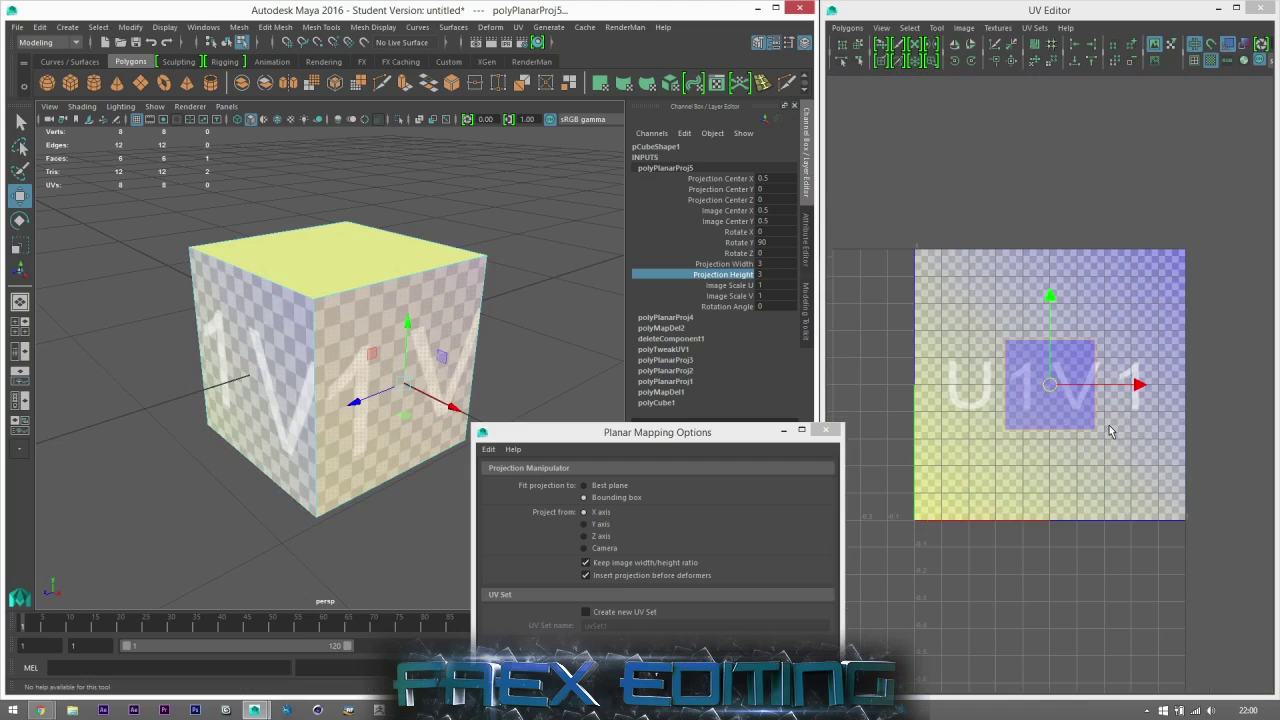
- Move the side face's UV shell up and right, clear of the front face's shell
alt+drag(520, 345, 545, 346)
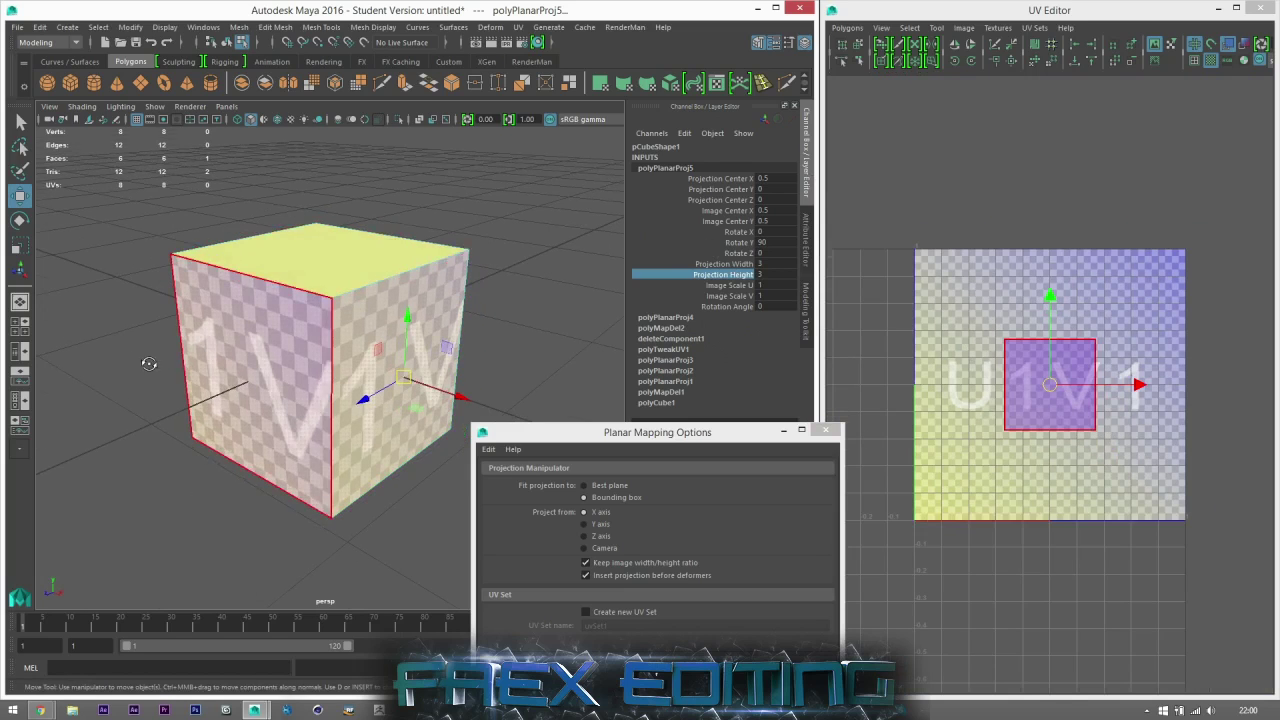
alt+drag(126, 358, 355, 335)
drag(1053, 383, 1112, 259)
- Select the opposite side face, apply an X-axis planar projection and set its projection width and height to 3
alt+drag(206, 371, 272, 361)
click(258, 397)
scroll(258, 397, down, 5)
click(657, 680)
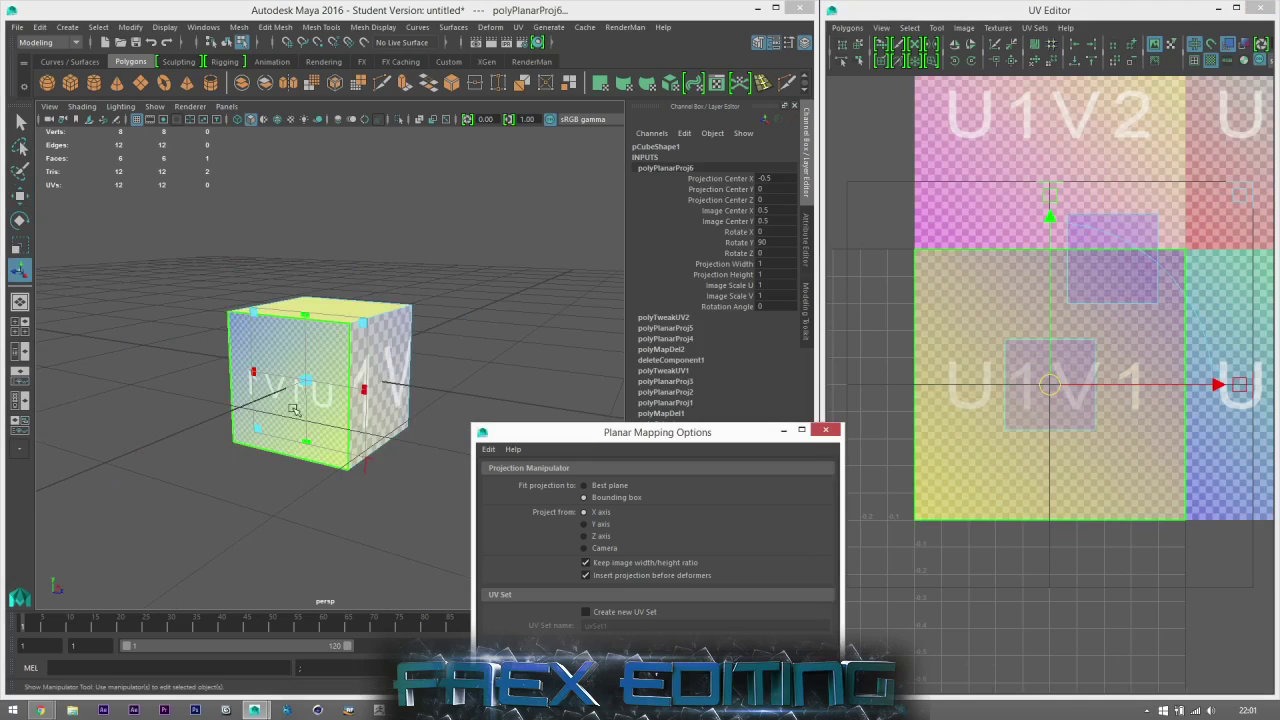
click(767, 277)
text(3)
key(Return)
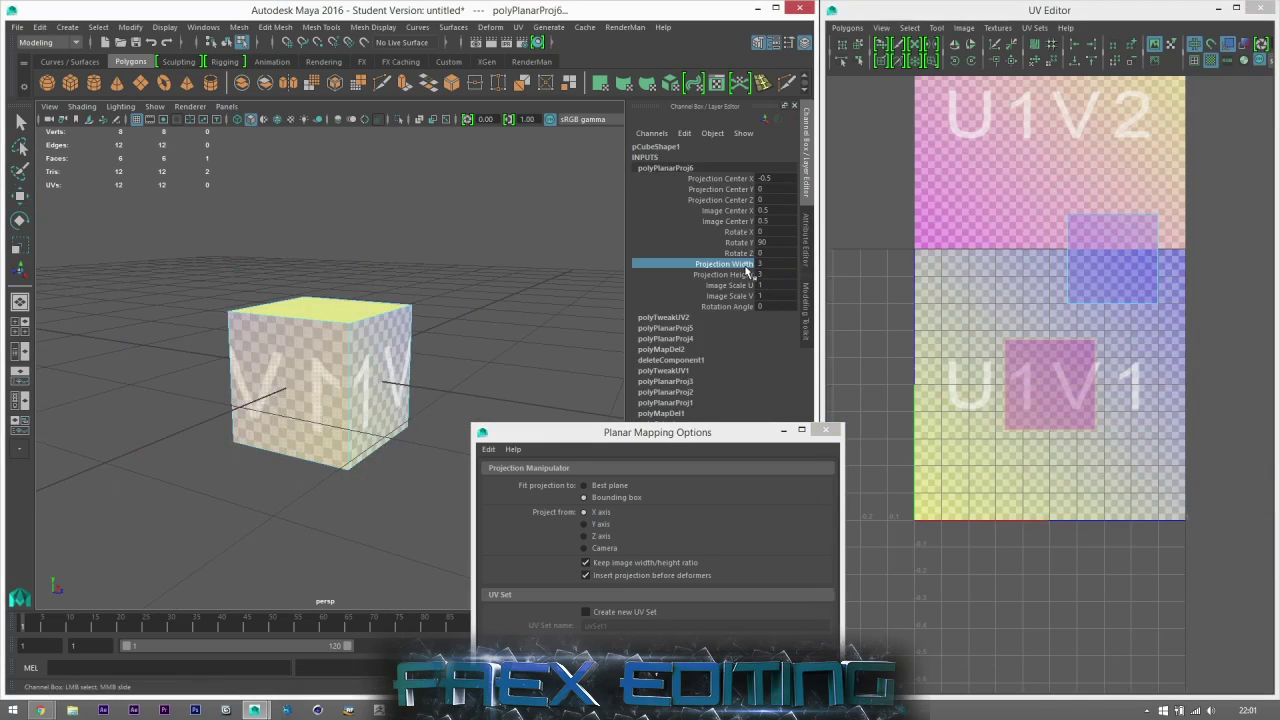
- Move the opposite side face's UV shell up and left, off the front face's shell
key(w)
drag(1056, 390, 1005, 297)
scroll(1069, 333, up, 5)
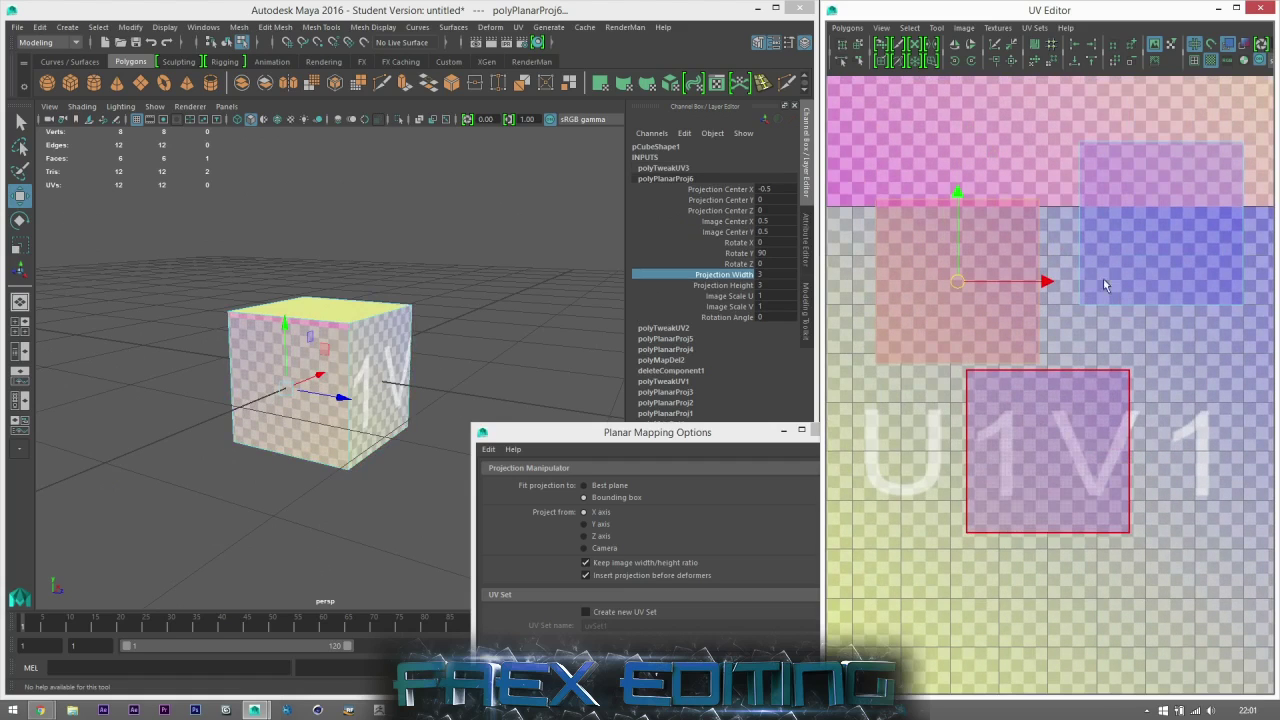
alt+click(372, 404)
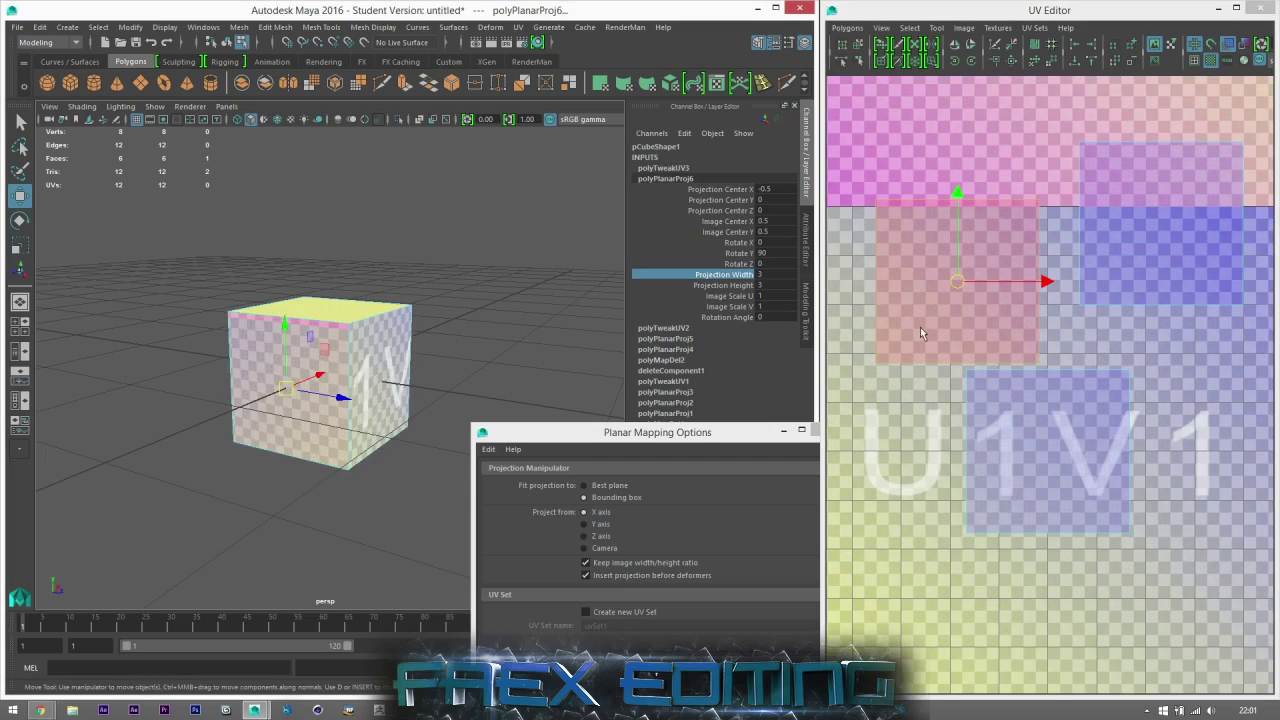
scroll(1006, 385, down, 2)
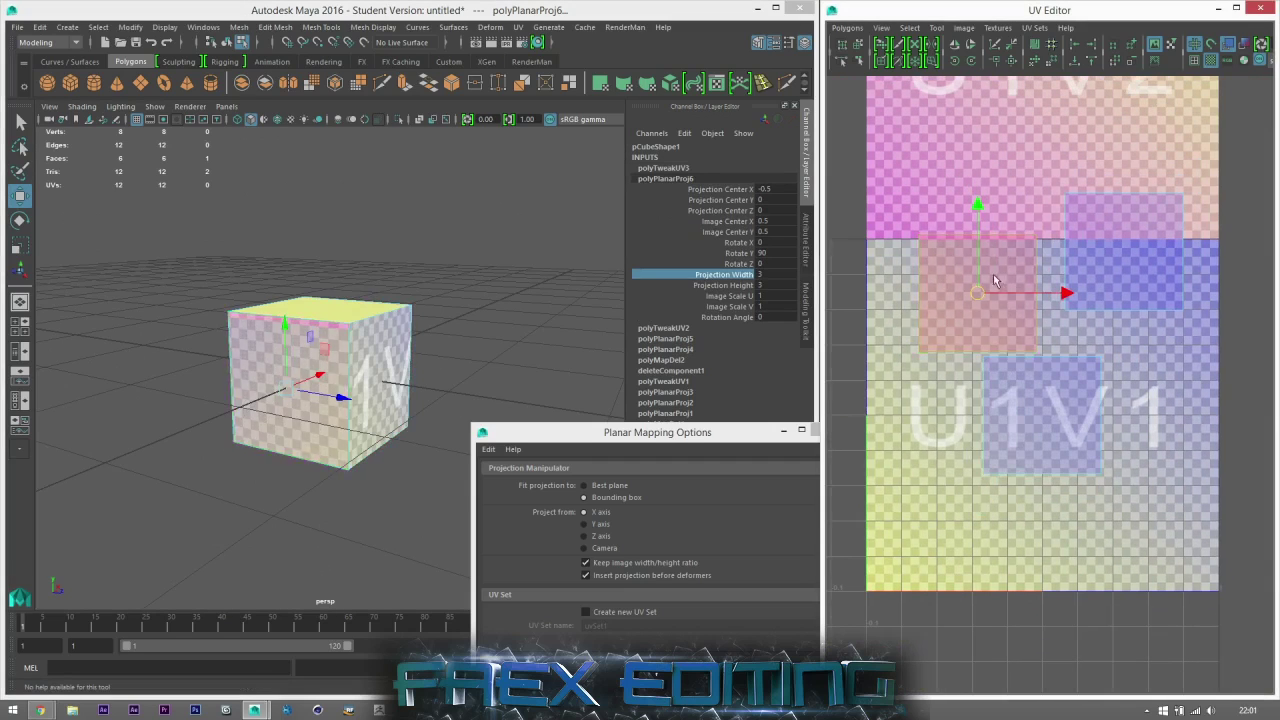
- Check the shell's orientation over the U1 text, flip it horizontally and place it above the front face's shell
drag(979, 294, 967, 409)
alt+drag(366, 420, 414, 410)
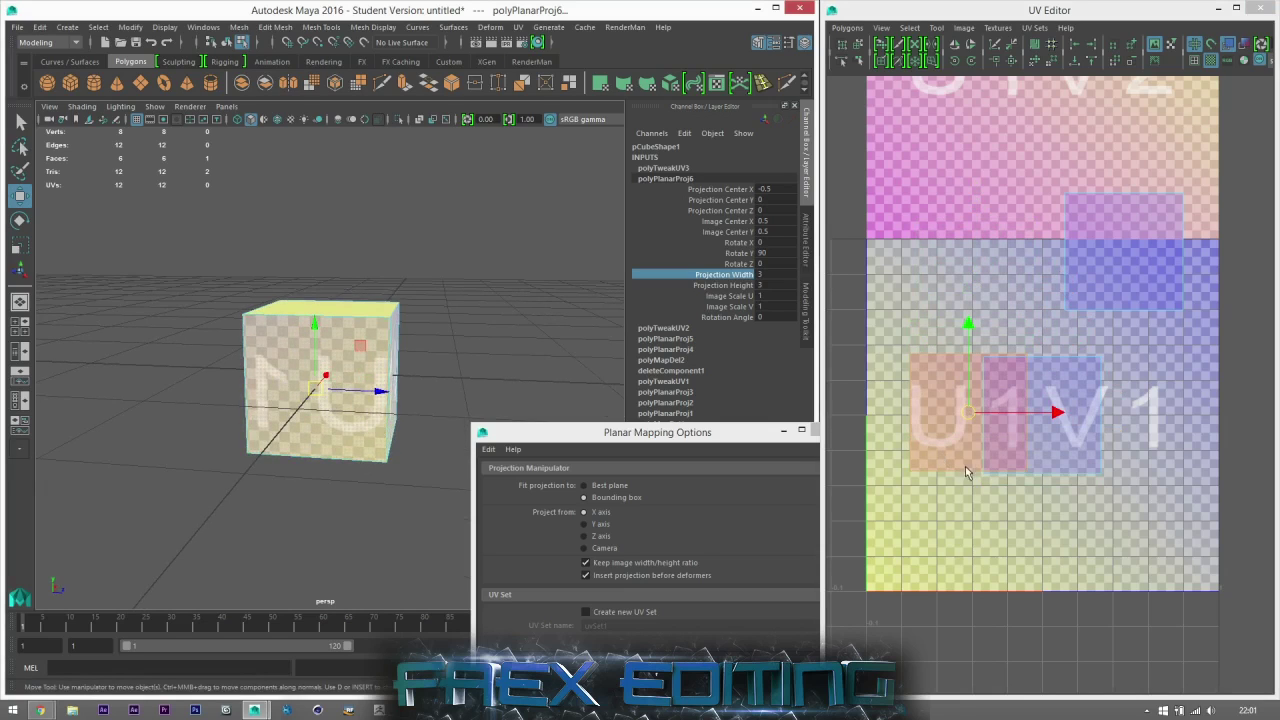
click(956, 46)
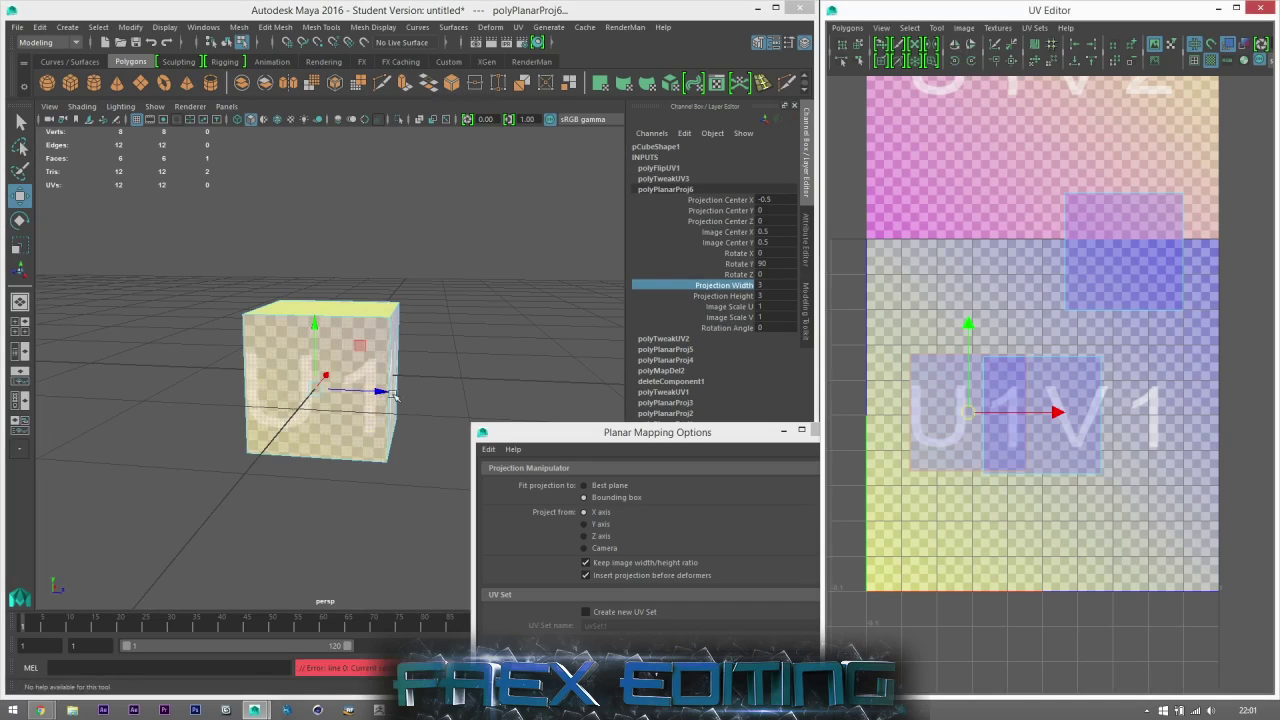
drag(955, 410, 950, 270)
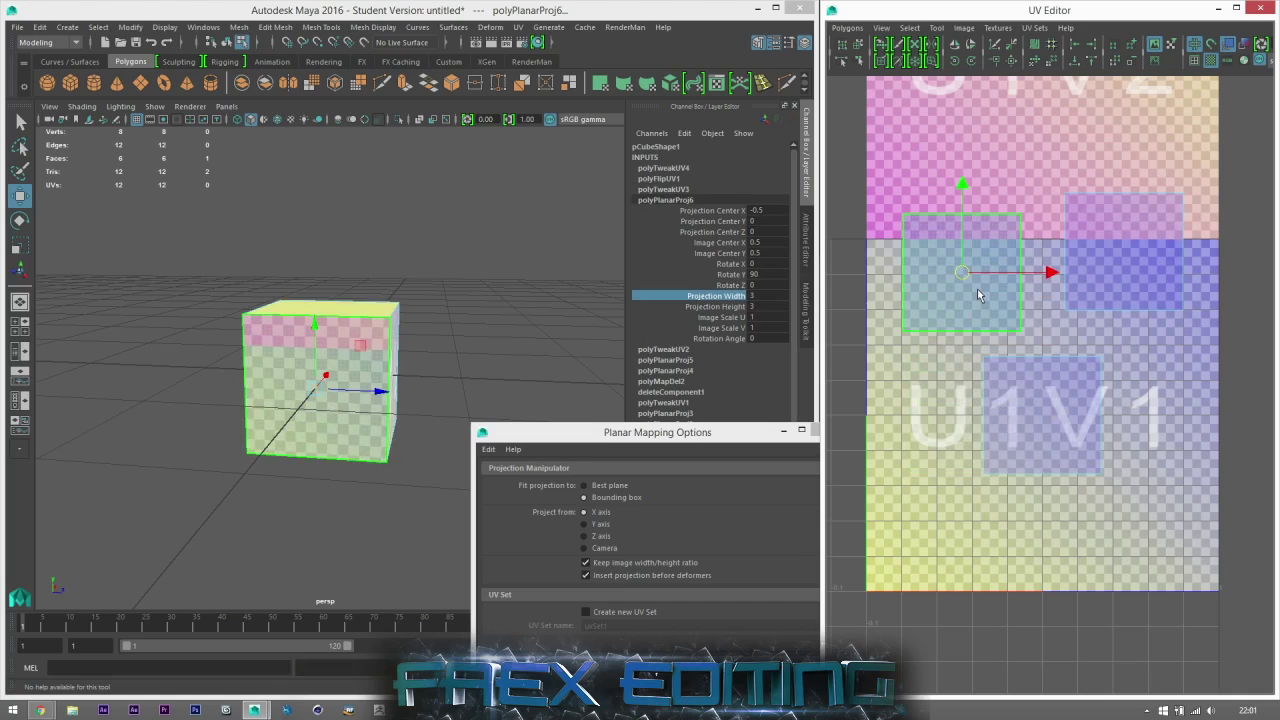
- Select the cube's back face, apply a Z-axis planar projection and set its projection width and height to 3
alt+drag(403, 323, 381, 387)
scroll(330, 402, up, 2)
click(430, 383)
click(611, 528)
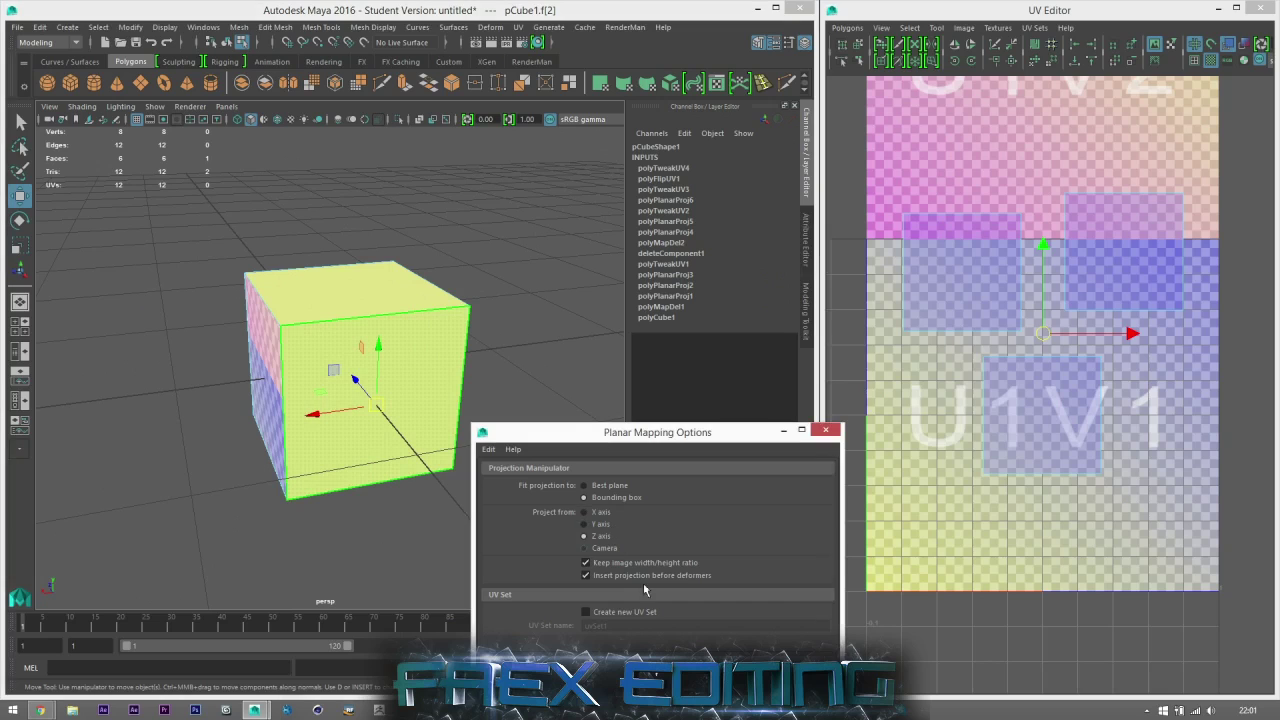
click(658, 677)
double_click(767, 275)
text(3)
key(Return)
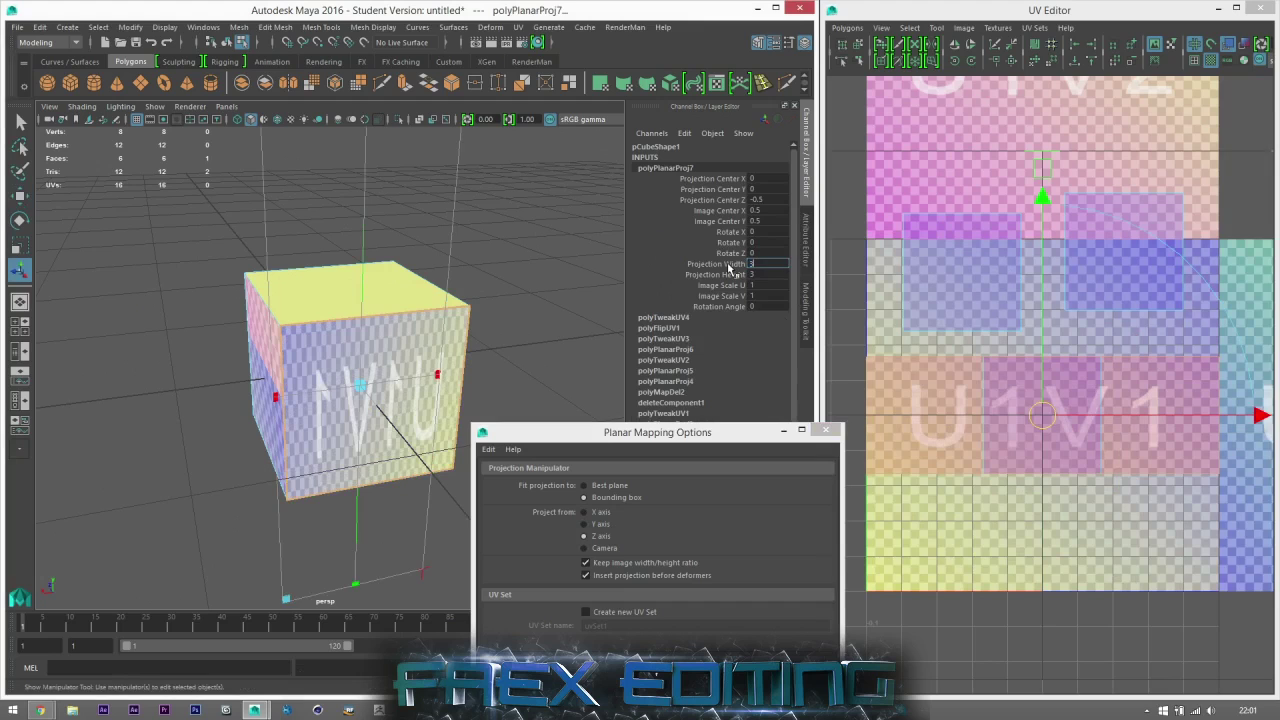
click(728, 268)
key(w)
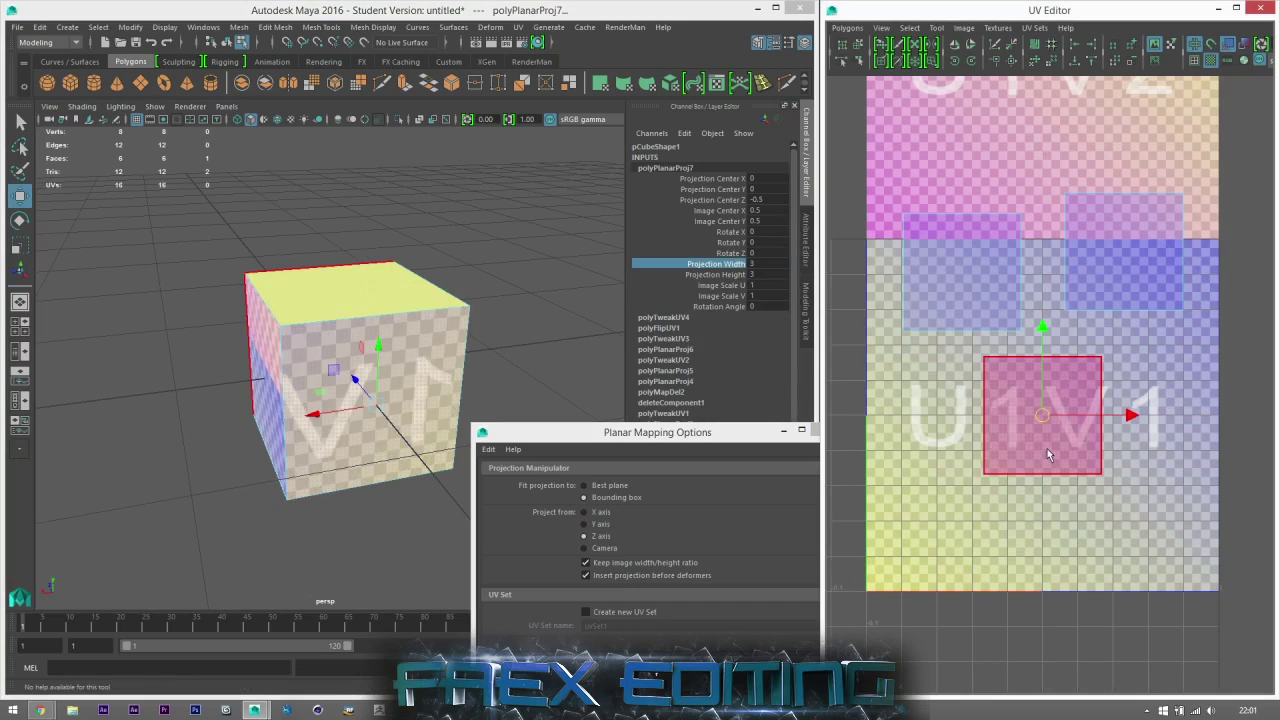
- Flip the back face's UV shell horizontally and move it right, across the U1V1 tile's right edge
click(955, 46)
drag(1049, 420, 1199, 465)
alt+middle_drag(1095, 538, 1057, 512)
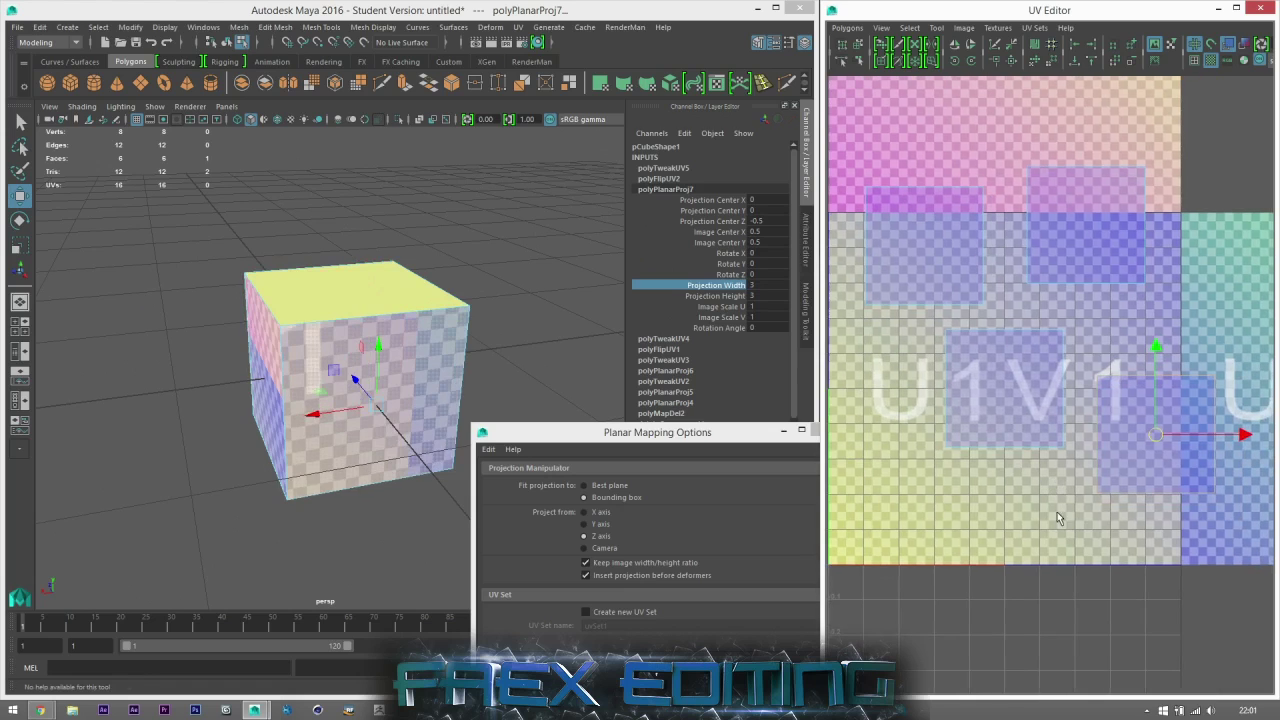
click(1057, 512)
- Select the cube's top and bottom faces together and apply a planar UV projection from the Y axis
click(350, 290)
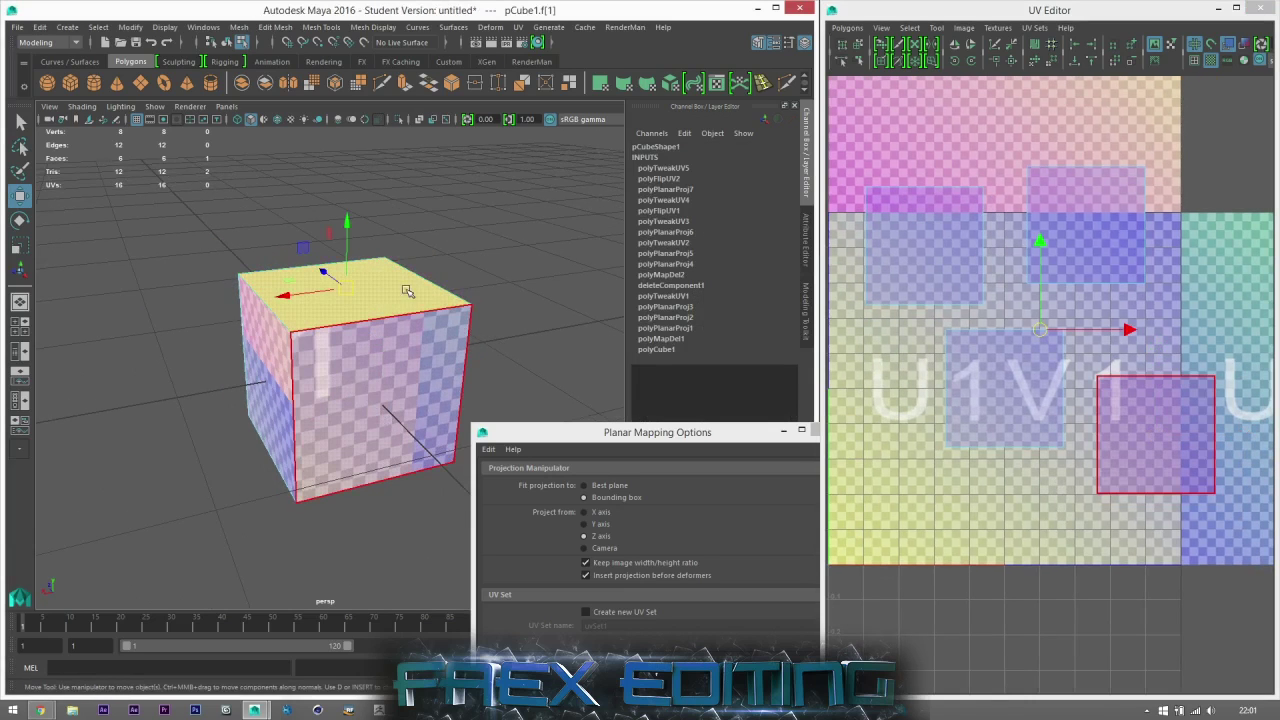
alt+drag(429, 316, 418, 205)
shift+click(372, 398)
mouse_move(449, 283)
alt+mouse_down()
mouse_move(431, 345)
mouse_move(440, 300)
alt+mouse_up()
click(599, 523)
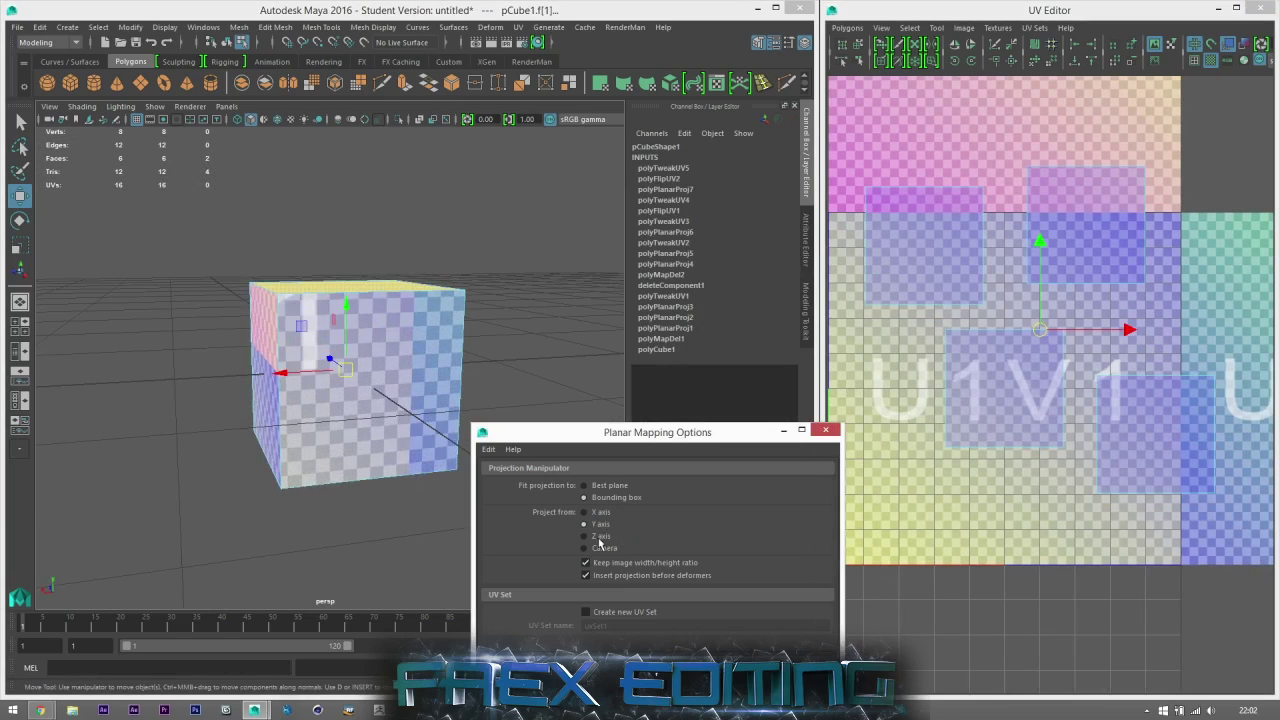
click(641, 655)
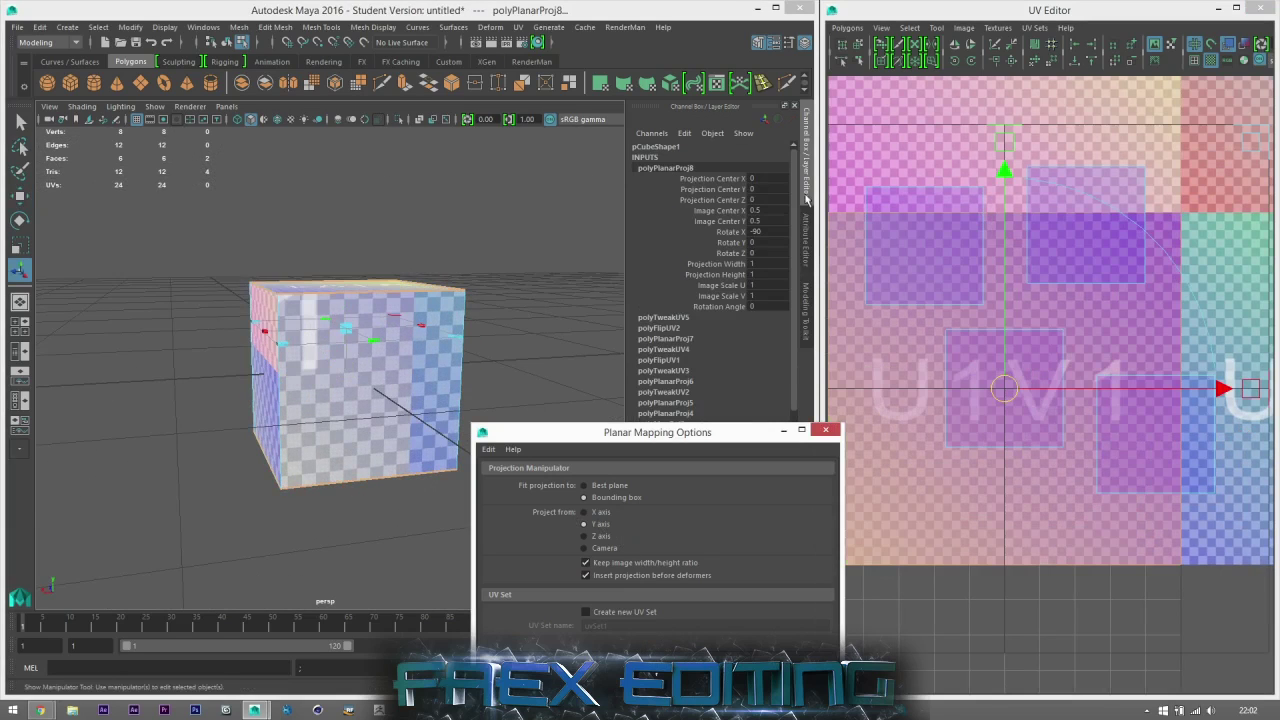
- Set the projection width and height of the top and bottom faces to 3
click(766, 263)
text(3)
key(Return)
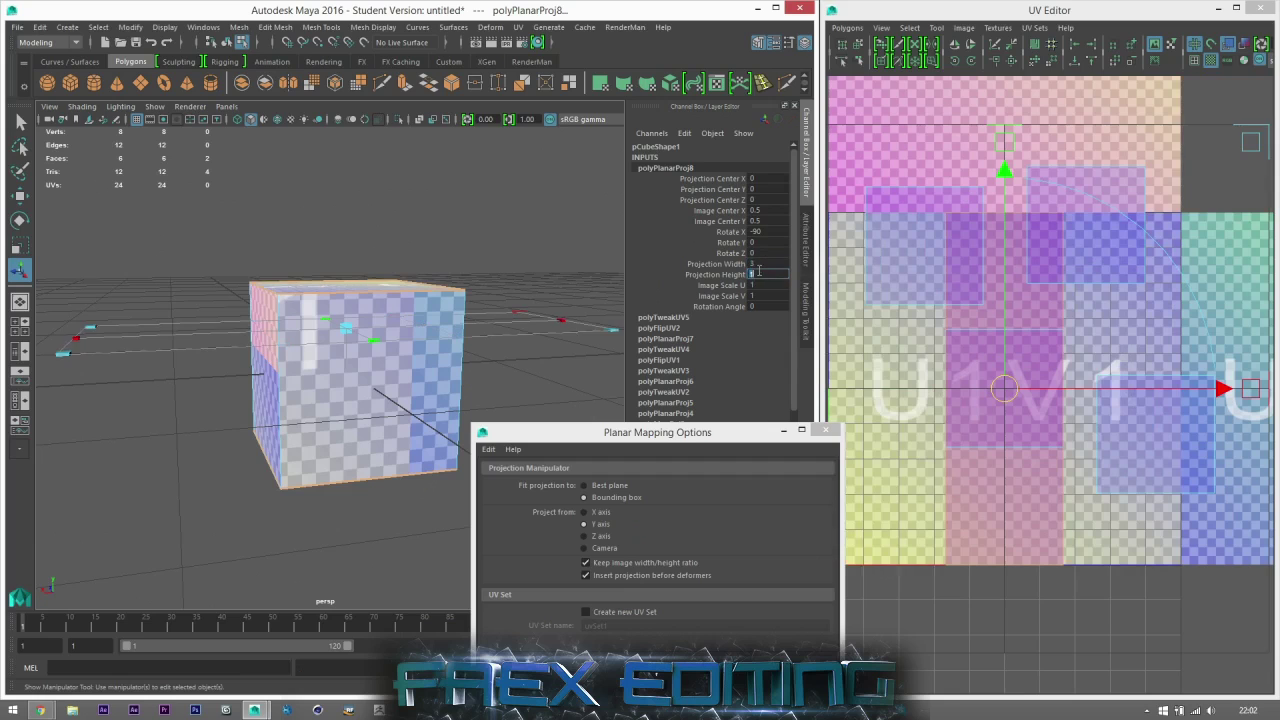
key(w)
- Move the overlapping top and bottom shells below the front face's shell, across the U1V1 tile's lower edge
scroll(1070, 297, down, 3)
scroll(1070, 297, up, 3)
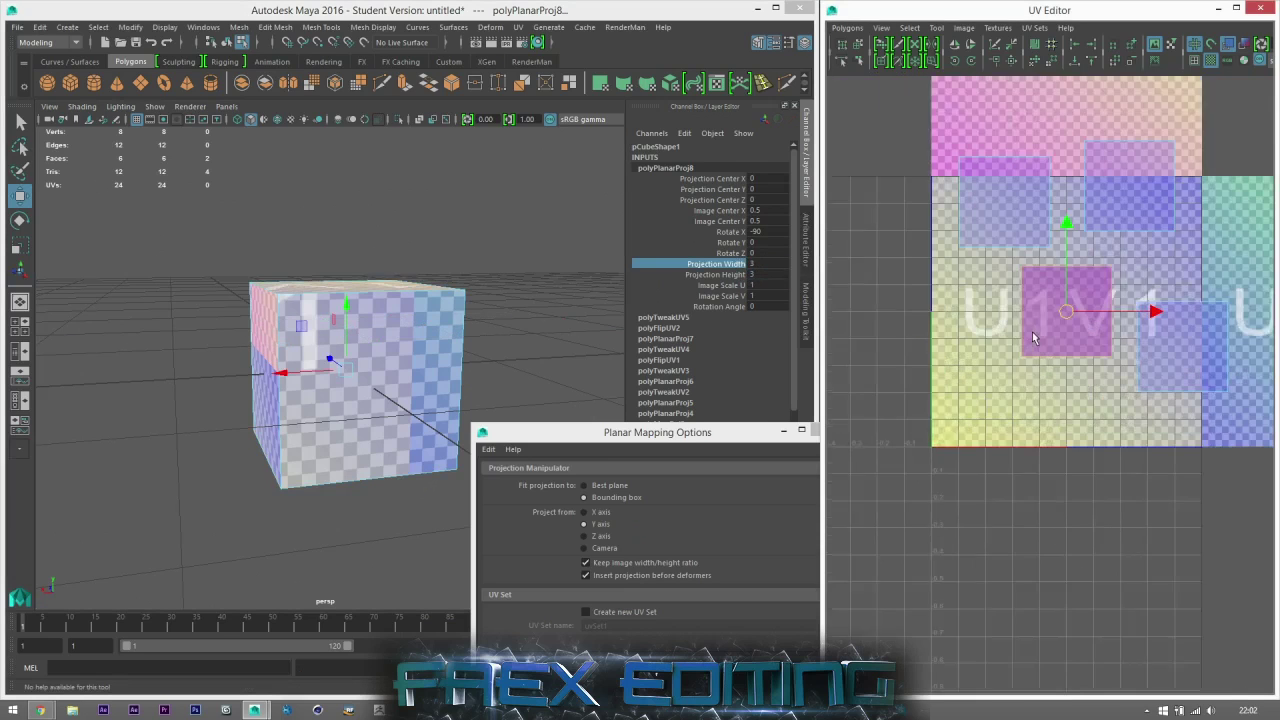
drag(1070, 297, 1011, 456)
alt+drag(360, 345, 302, 300)
alt+middle_drag(1023, 480, 1020, 496)
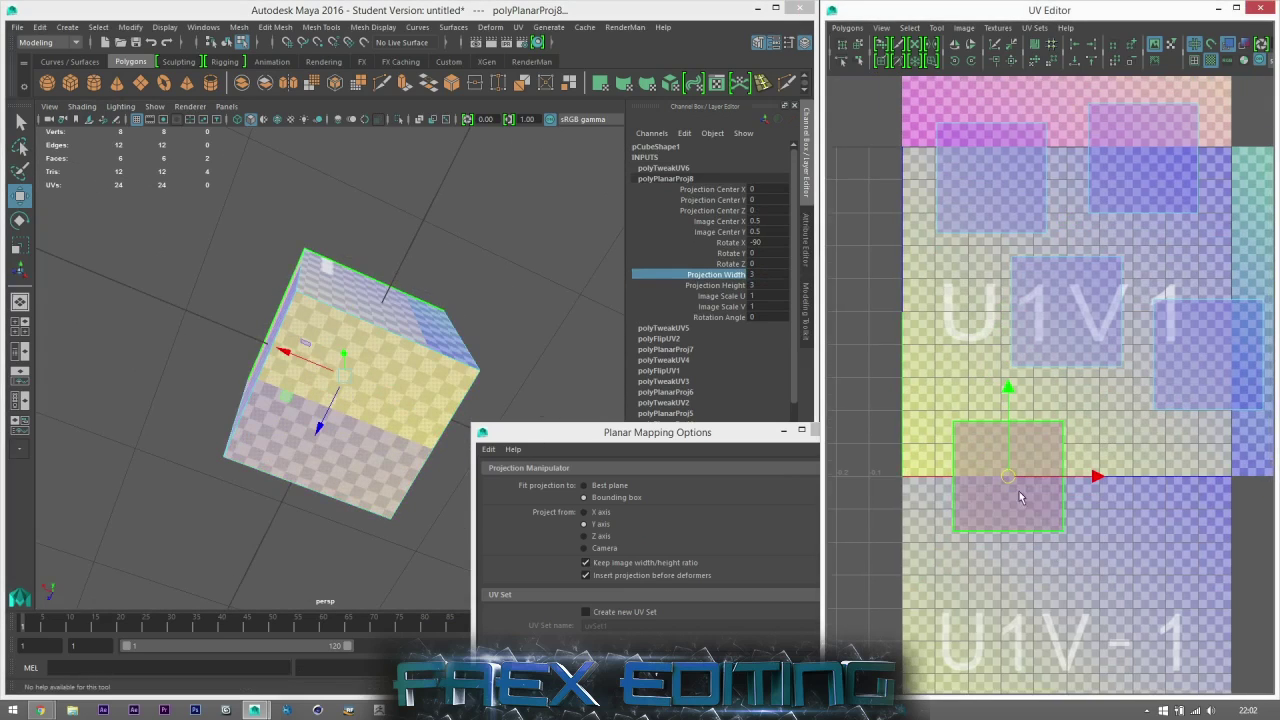
- Select only the top face's shell and move it right, beside the bottom face's shell
click(543, 300)
click(1000, 472)
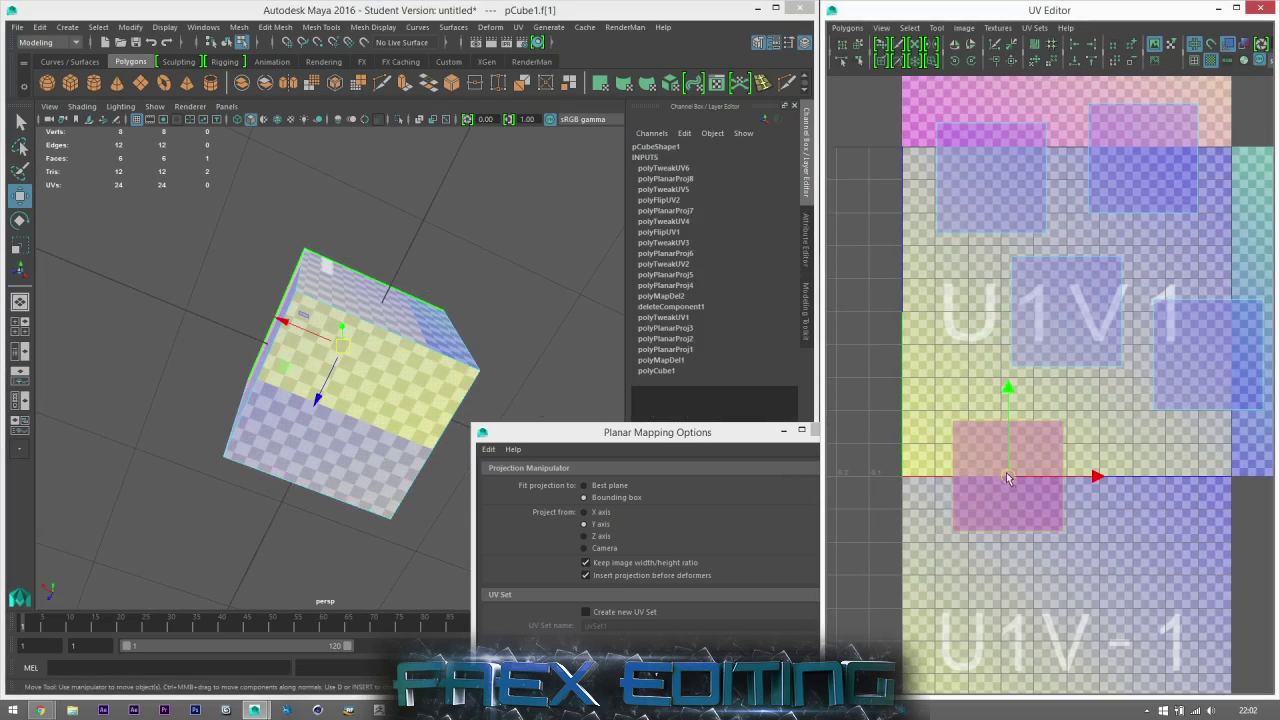
drag(1012, 476, 1148, 512)
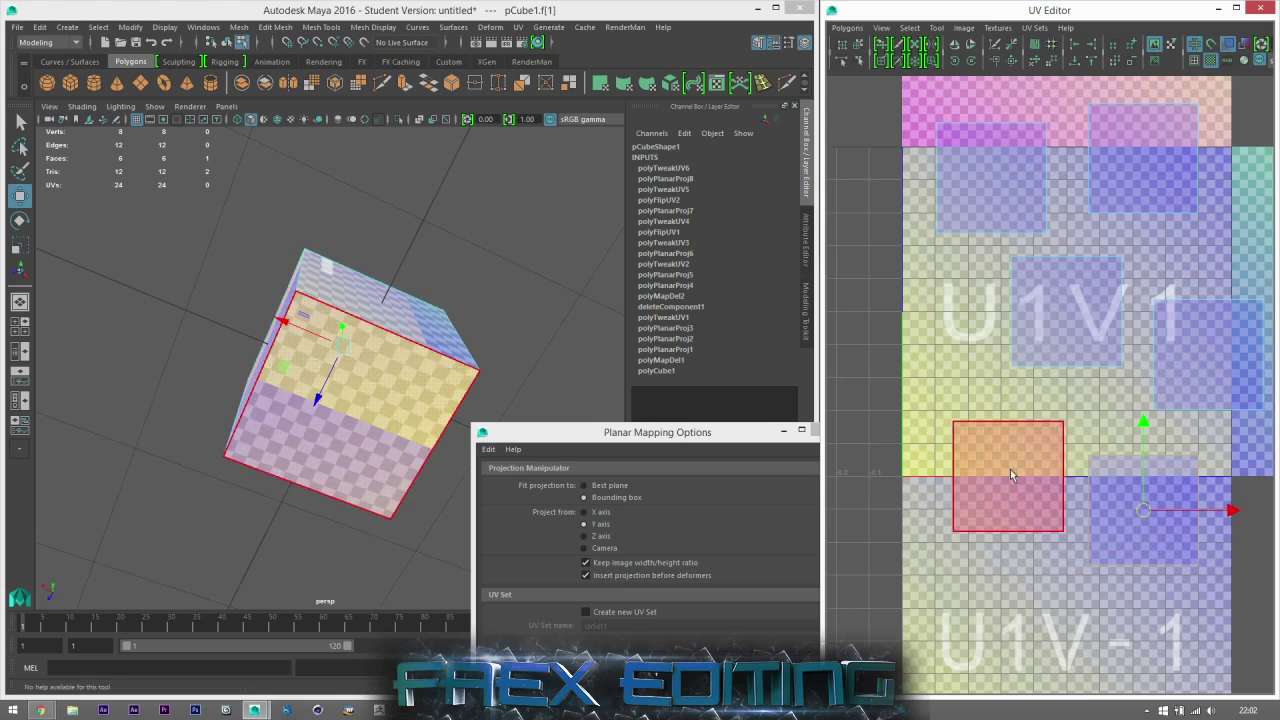
- Flip the bottom face's UV shell horizontally and clear the selection
click(1010, 469)
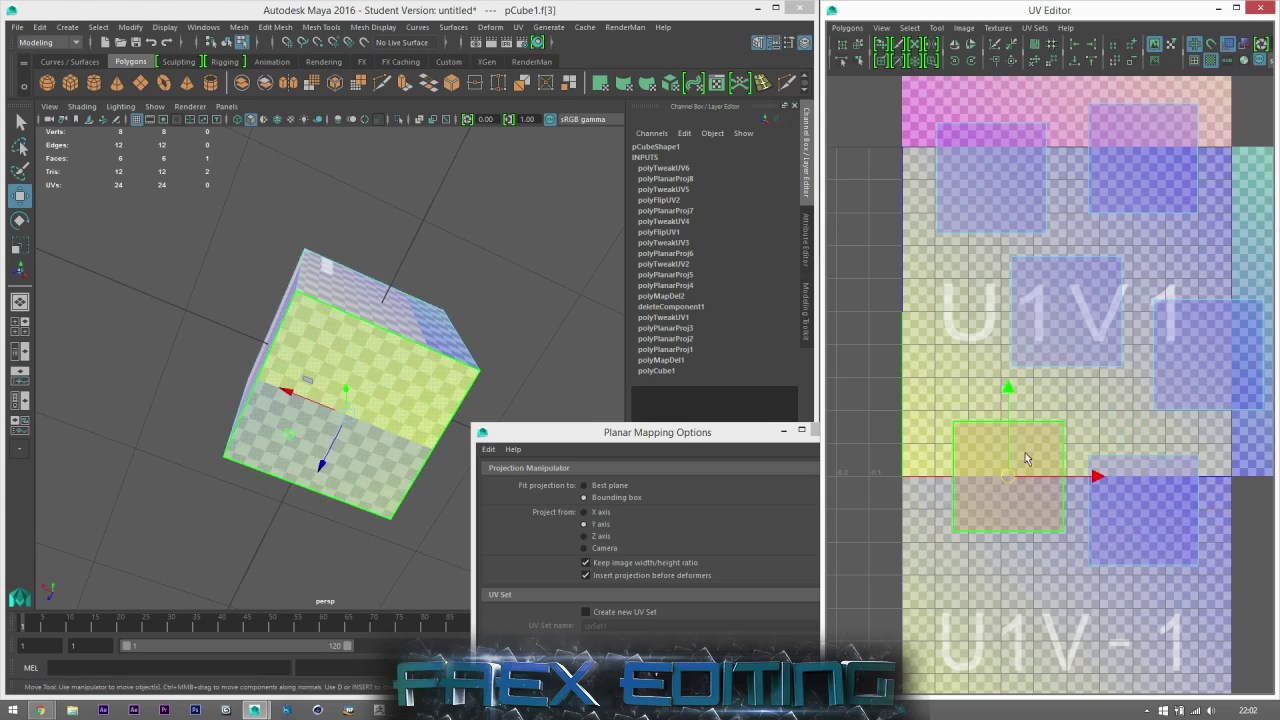
click(955, 45)
click(1100, 412)
- Examine the checker pattern on all sides of the cube, matching each face to its shell in the UV layout
scroll(1079, 343, down, 2)
alt+middle_drag(1079, 343, 1031, 341)
mouse_move(330, 335)
alt+mouse_down()
mouse_move(362, 380)
mouse_move(488, 454)
mouse_move(327, 331)
alt+mouse_up()
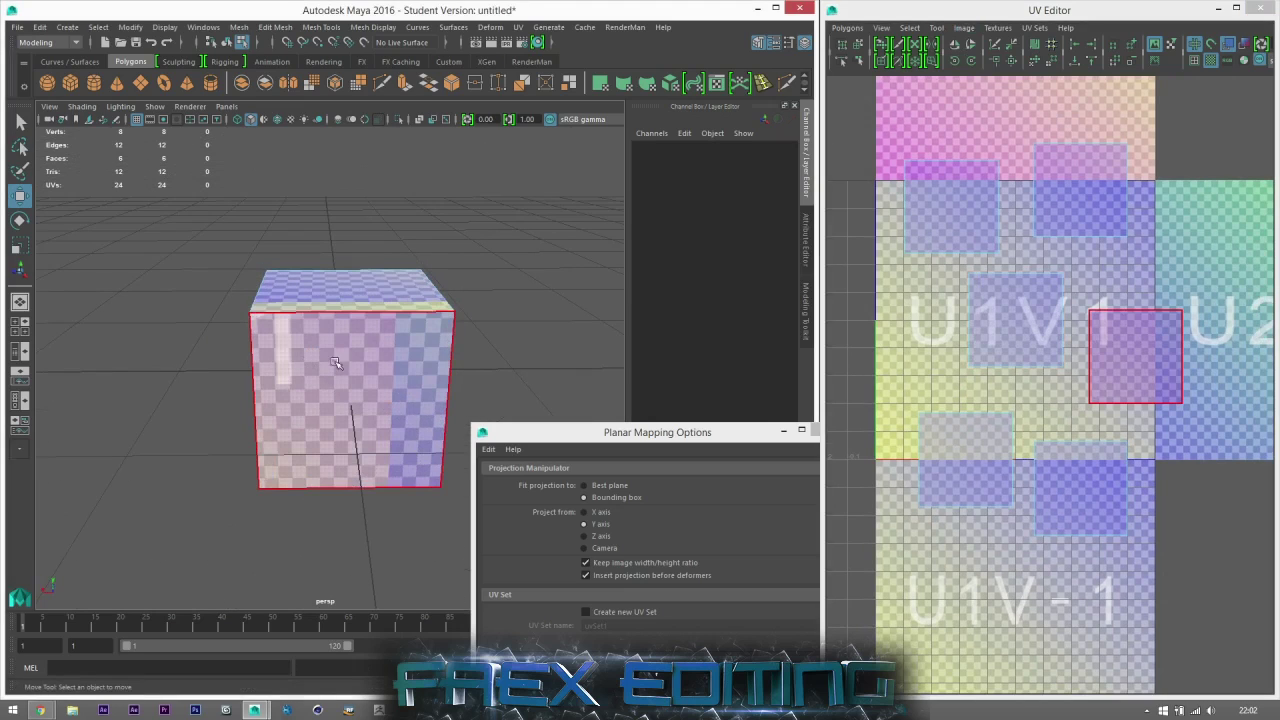
mouse_move(262, 364)
alt+mouse_down()
mouse_move(424, 350)
mouse_move(335, 378)
mouse_move(285, 372)
alt+mouse_up()
scroll(300, 365, up, 4)
alt+drag(385, 350, 300, 338)
mouse_move(434, 342)
alt+mouse_down()
mouse_move(311, 346)
mouse_move(350, 345)
mouse_move(292, 386)
mouse_move(402, 380)
alt+mouse_up()
scroll(348, 301, down, 4)
scroll(300, 386, up, 6)
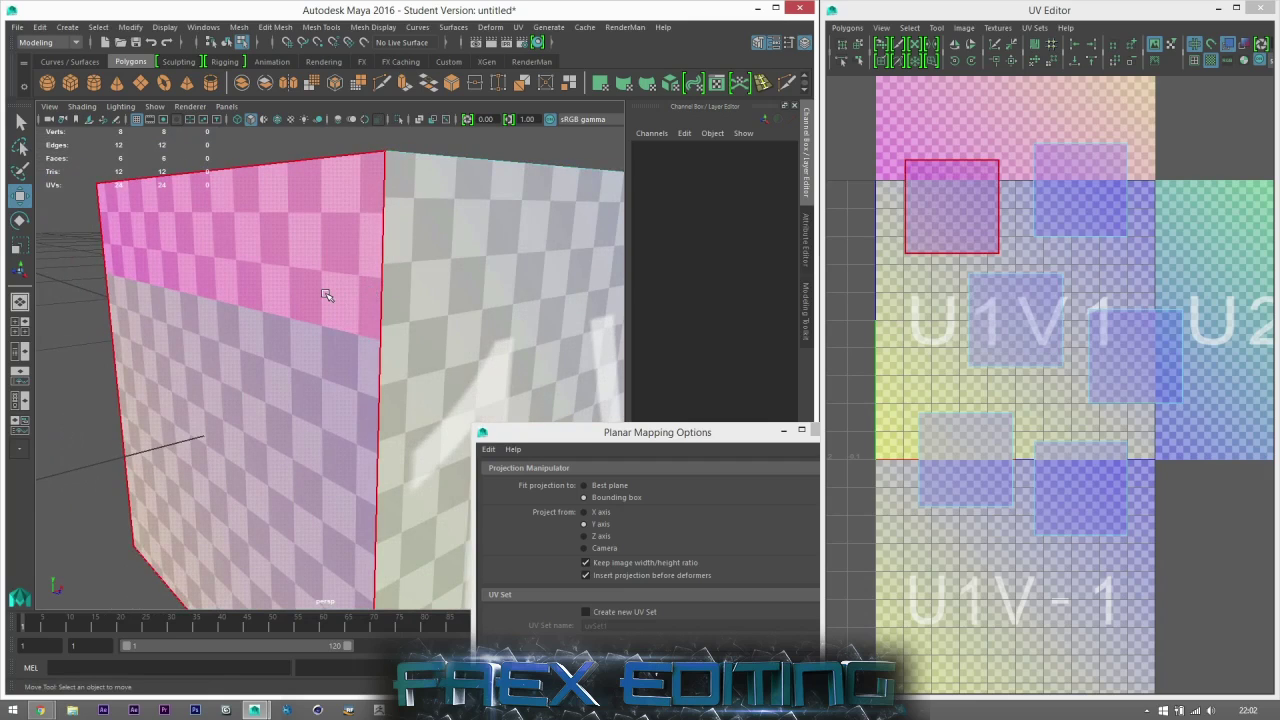
scroll(325, 295, down, 4)
click(262, 387)
click(433, 345)
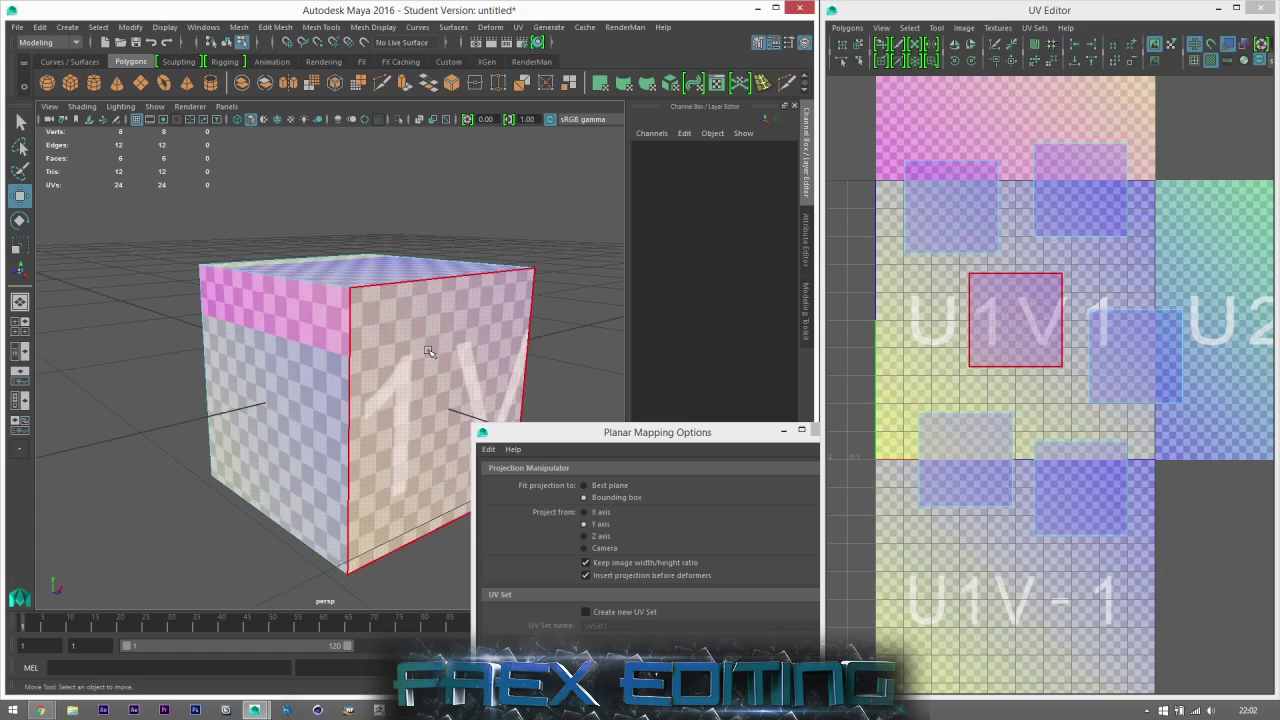
scroll(378, 411, down, 3)
alt+drag(378, 415, 356, 392)
scroll(384, 470, down, 3)
alt+drag(386, 486, 310, 422)
- Move the bottom face's UV shell left, across the border between the U-1V1 and U-1V-1 tiles
click(309, 421)
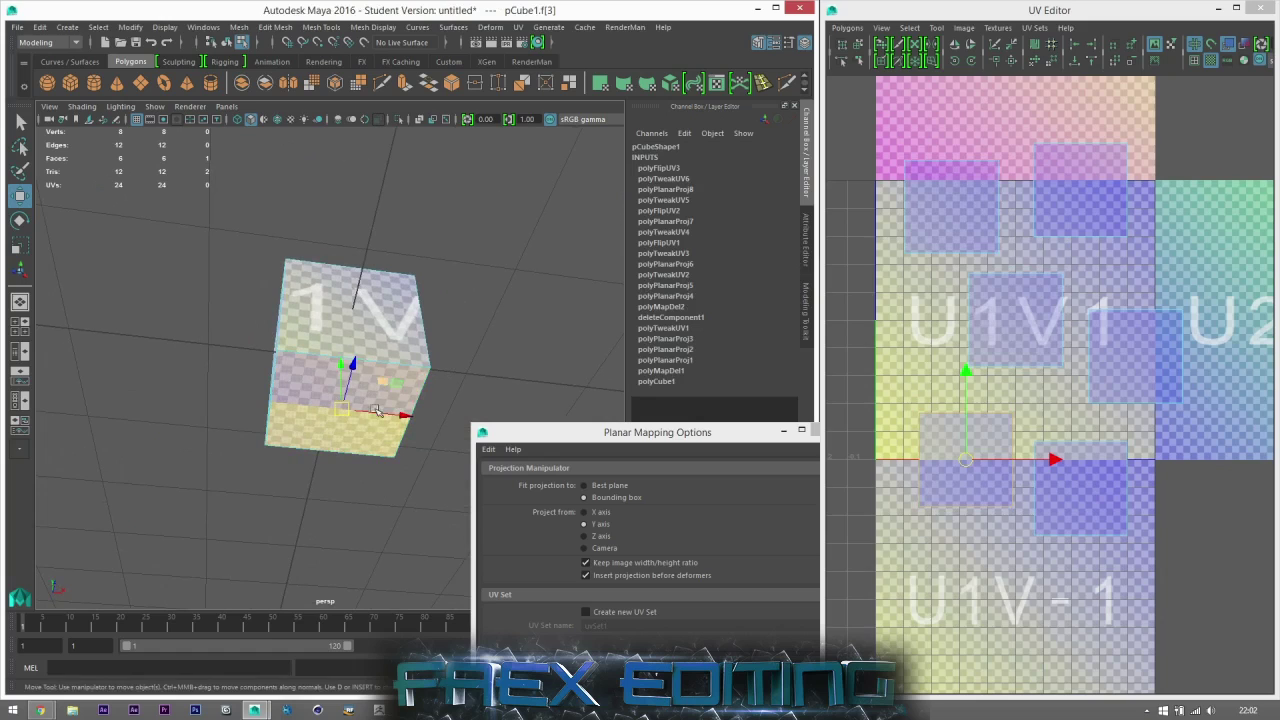
scroll(1141, 473, down, 3)
alt+middle_drag(1062, 463, 1229, 450)
drag(1174, 421, 1048, 435)
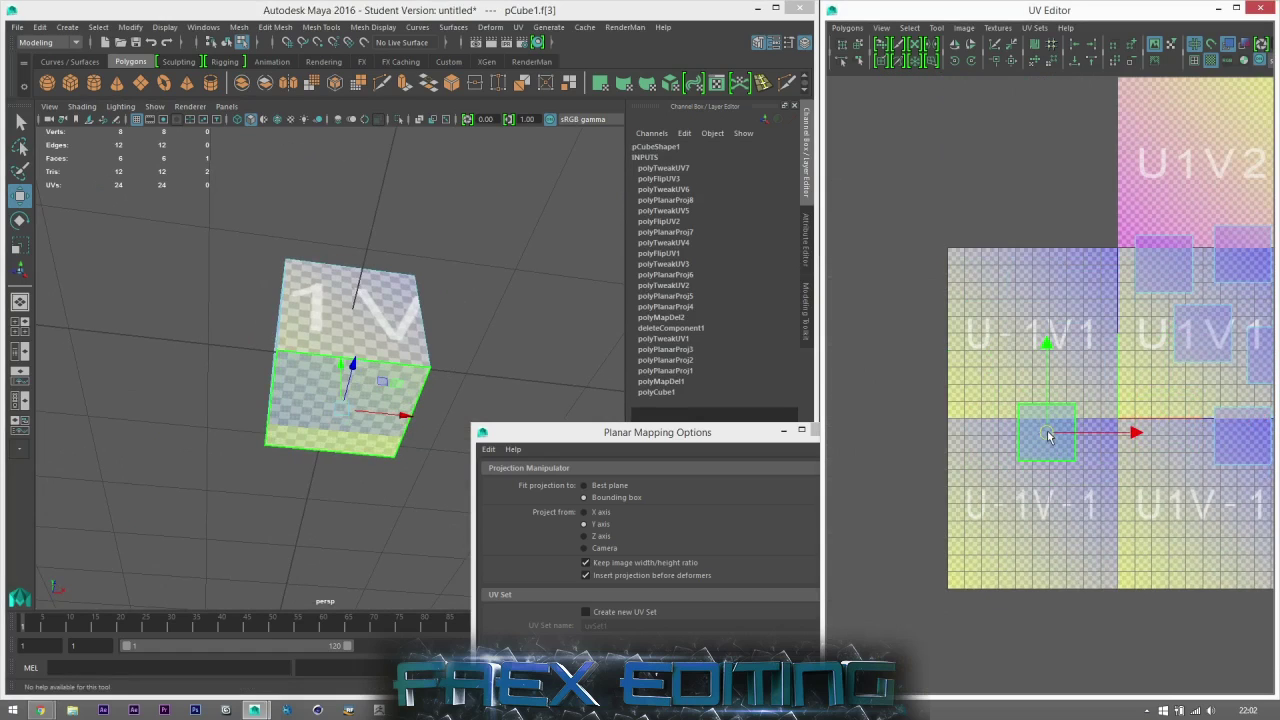
scroll(1086, 514, up, 4)
alt+middle_drag(1056, 477, 1054, 475)
alt+drag(456, 384, 350, 428)
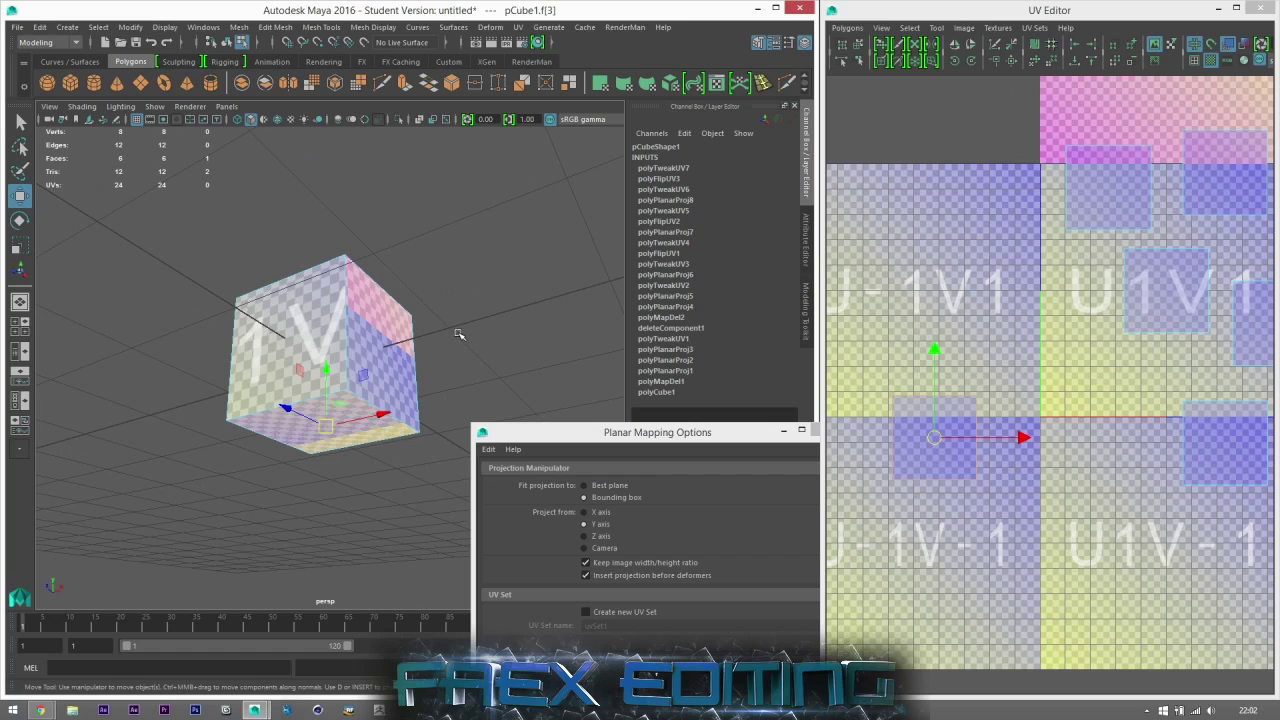
- Select the side face whose shell crosses the U1V1 tile's upper edge and move that shell into the U-1V1 tile
alt+drag(487, 348, 425, 392)
click(363, 400)
click(361, 397)
drag(1224, 152, 1109, 241)
drag(1227, 260, 934, 266)
- Open the Modeling Toolkit, switch to edge selection, and check one vertical cube edge against its matching borders in the UV layout
alt+drag(462, 414, 510, 365)
click(805, 305)
click(716, 176)
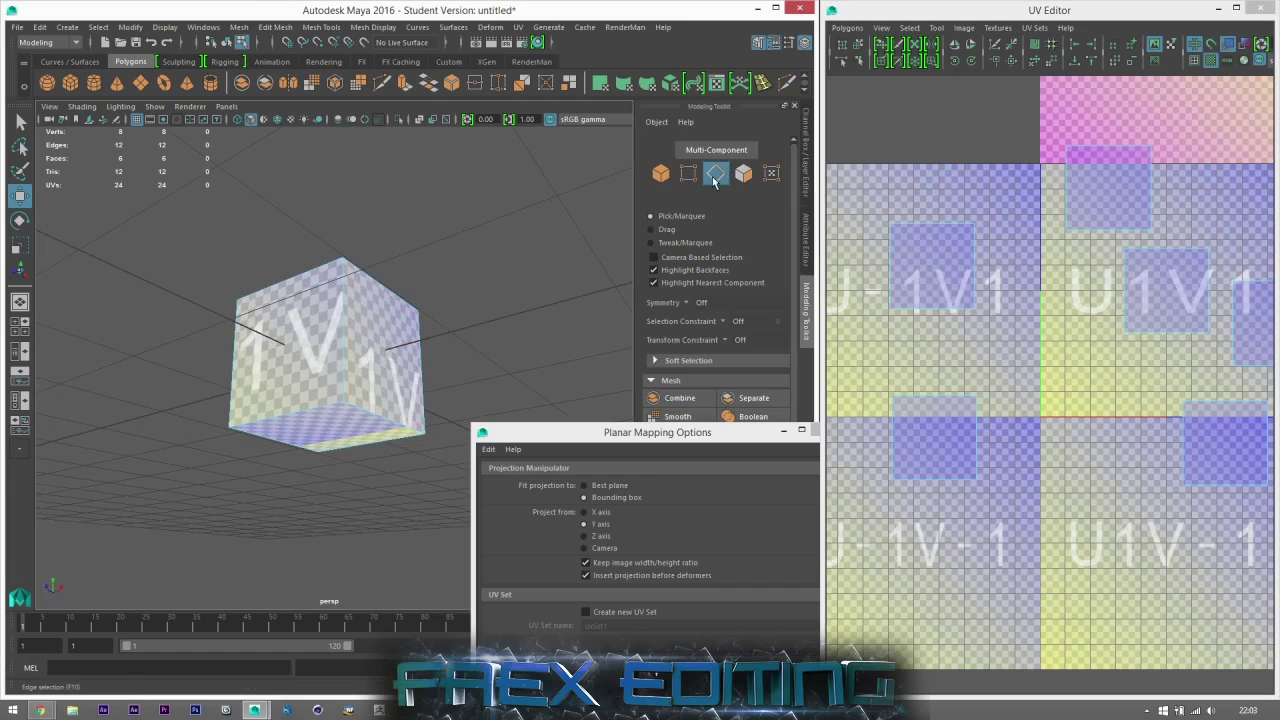
click(372, 413)
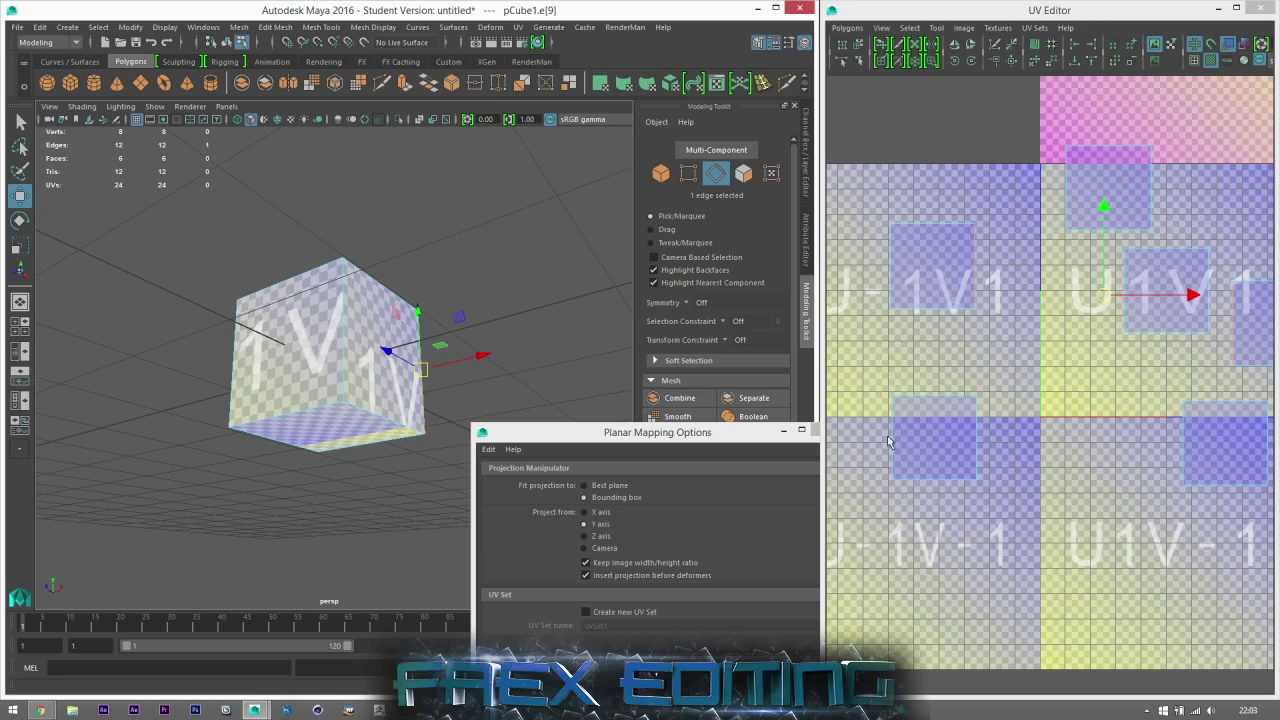
click(901, 323)
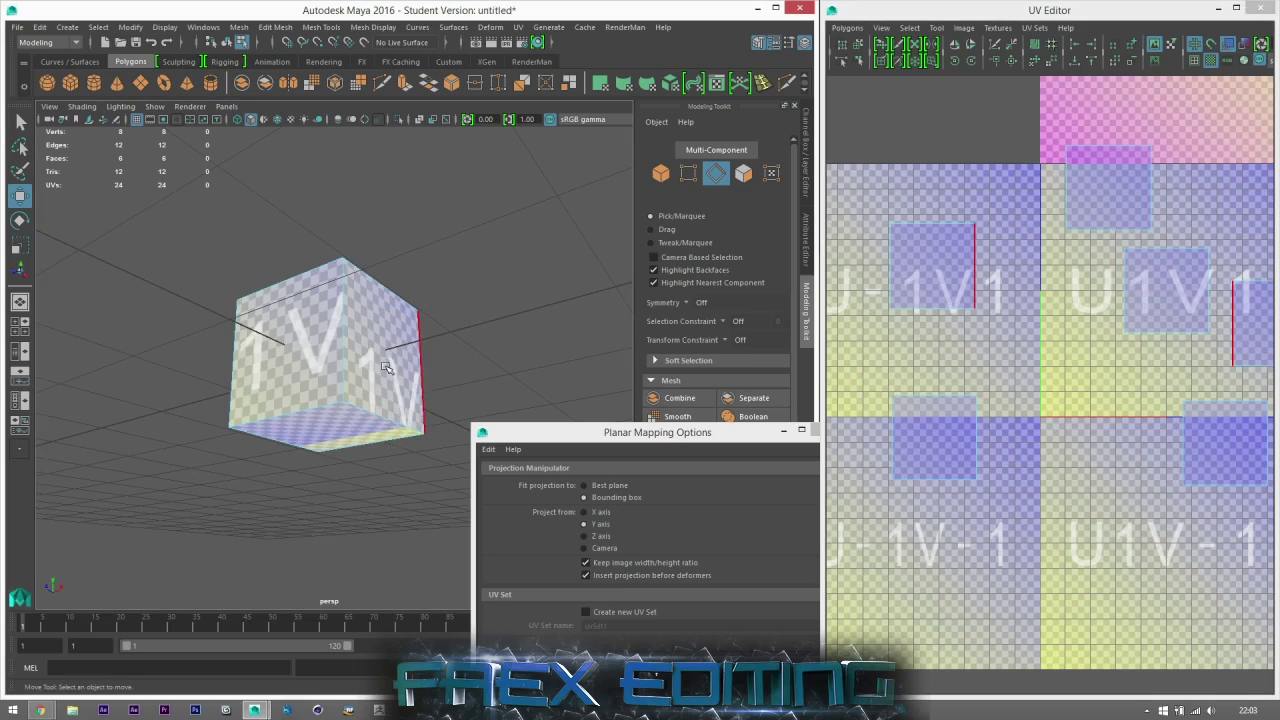
- Move and sew the bottom face's shell to the U-1V1 side face's shell along their shared edge, and inspect the seam
click(368, 410)
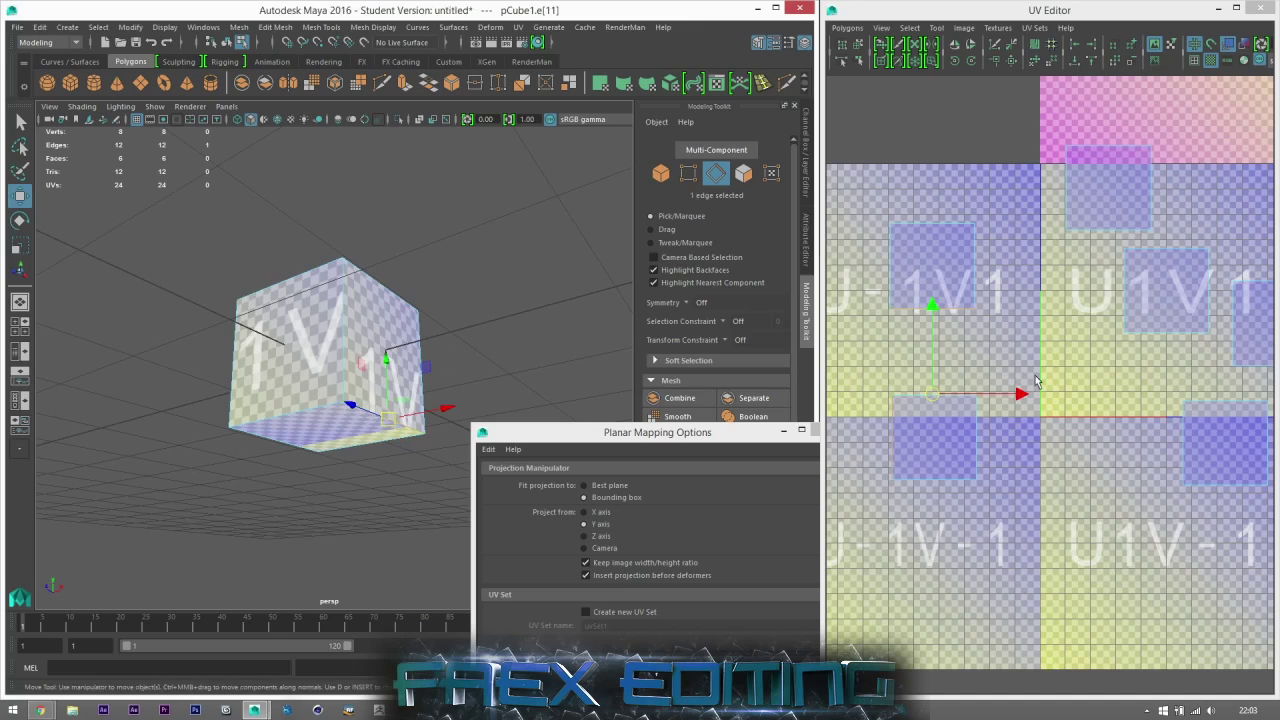
click(1013, 62)
scroll(363, 417, up, 5)
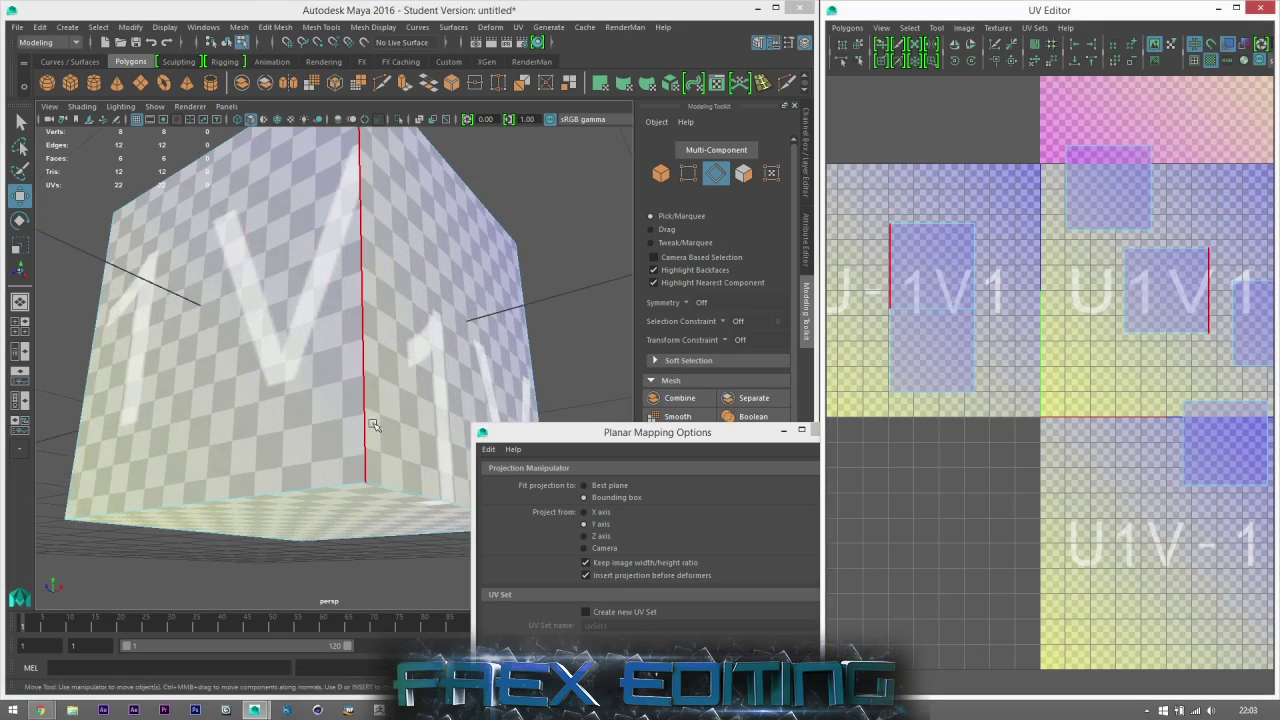
alt+drag(363, 417, 320, 380)
scroll(326, 357, up, 3)
alt+middle_drag(326, 357, 322, 457)
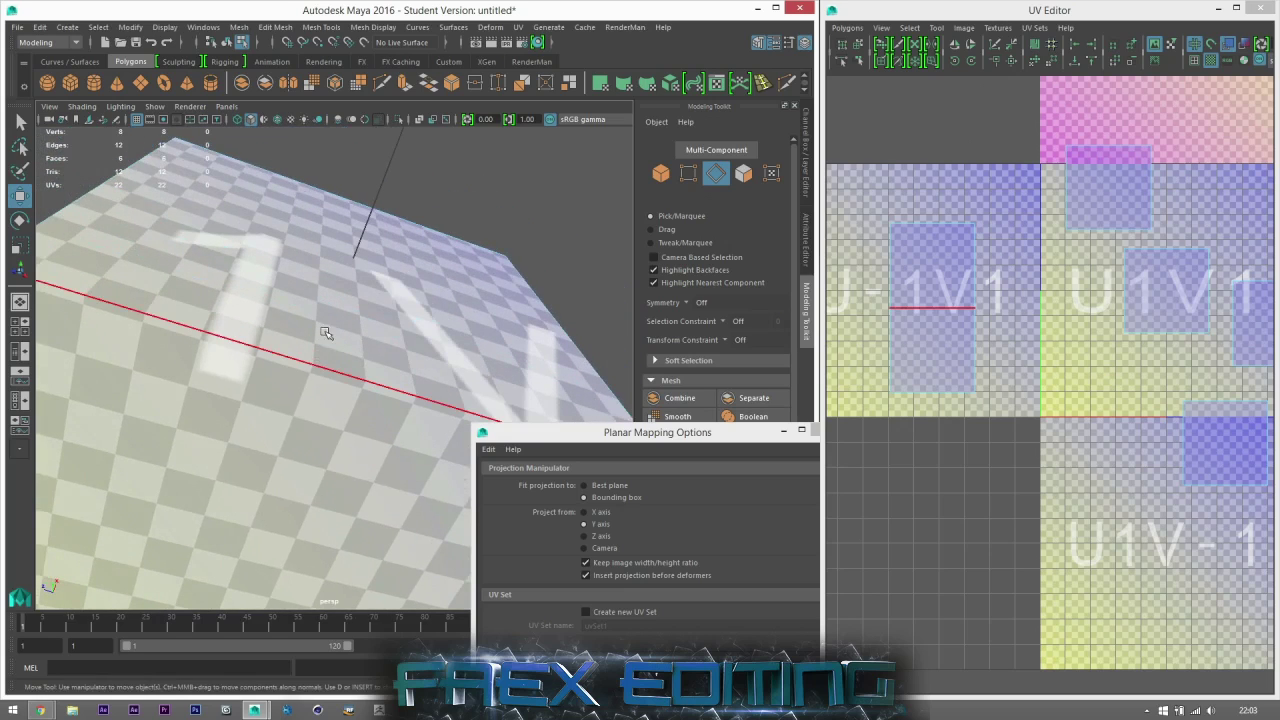
scroll(375, 337, down, 8)
alt+drag(378, 330, 455, 374)
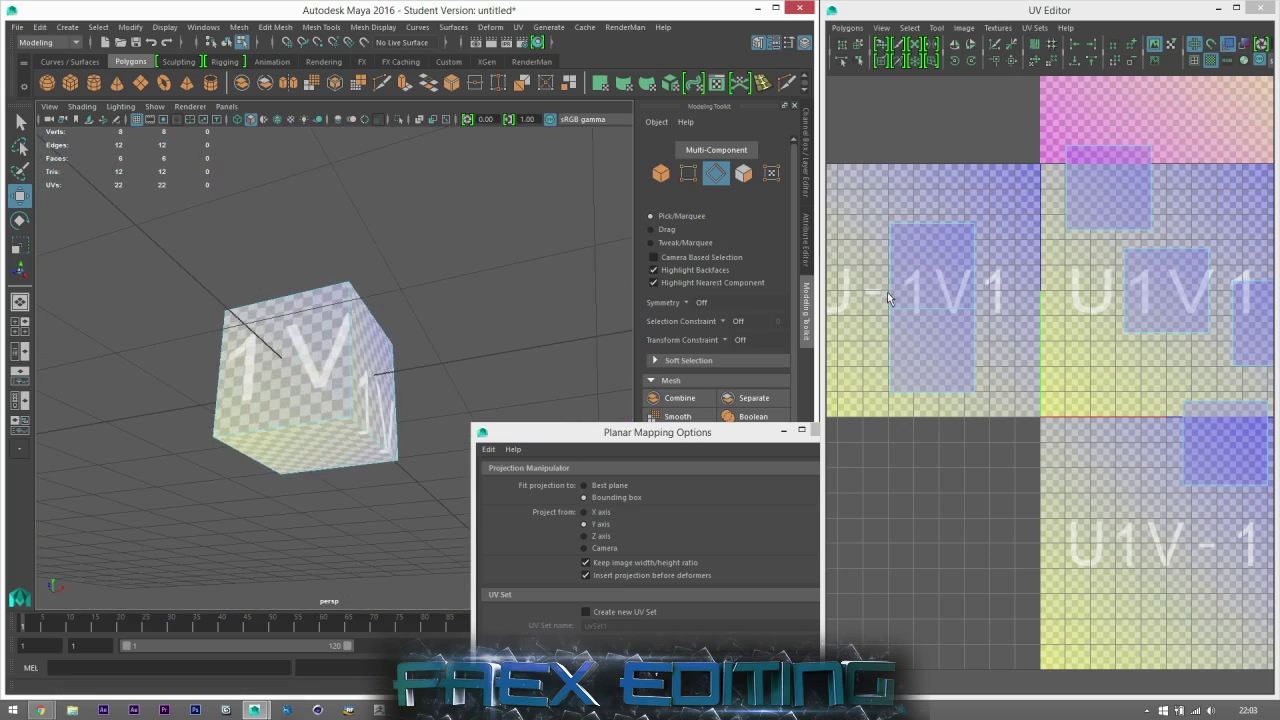
- Select the side face whose shell is in the middle of the U1V1 tile and move it just right of the two-face shell
click(743, 173)
click(349, 369)
alt+drag(379, 380, 540, 428)
alt+middle_drag(540, 428, 475, 414)
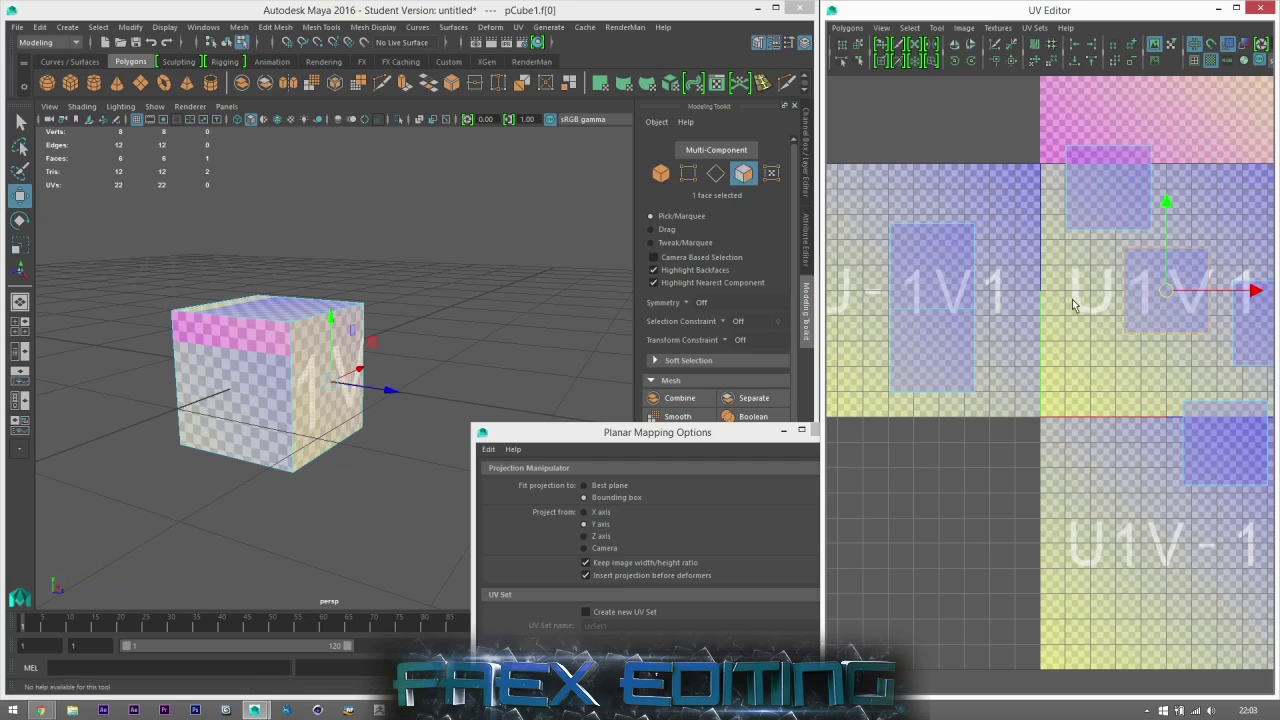
drag(1167, 293, 1039, 352)
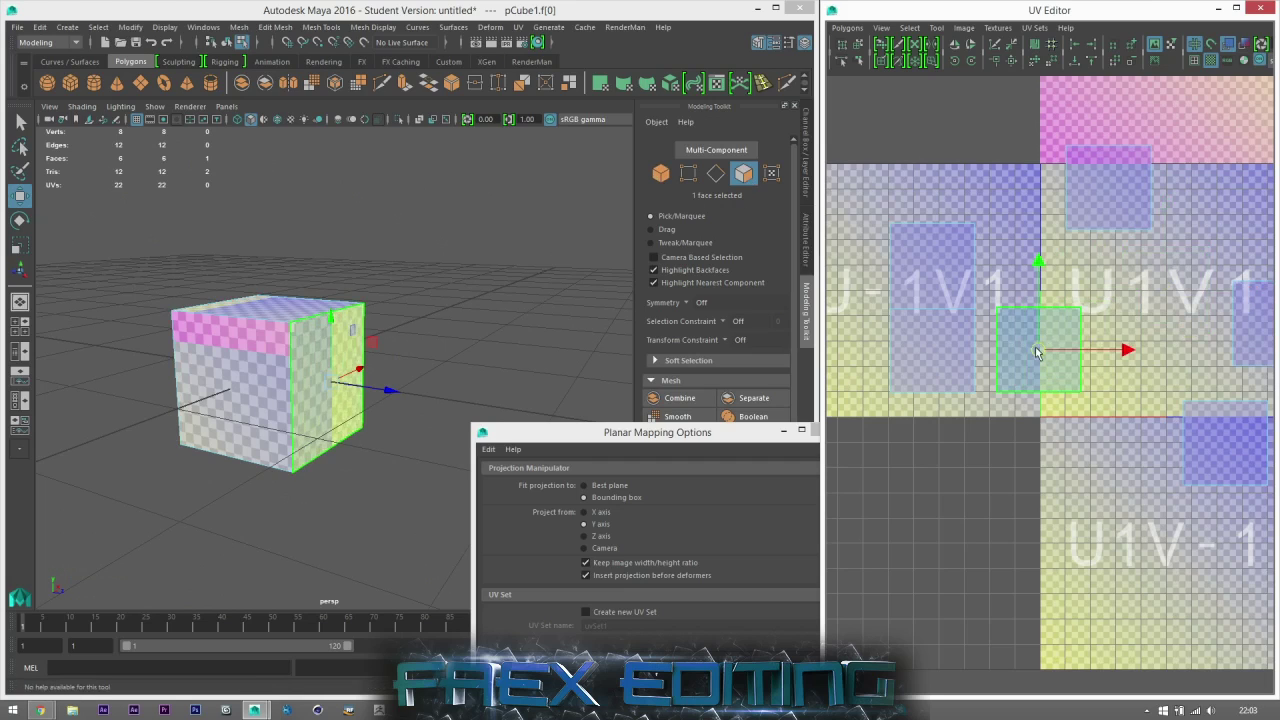
- Select the opposite side face and move its UV shell from the U1V1 tile's right border to the left of the two-face shell
alt+drag(135, 390, 246, 419)
click(248, 421)
scroll(970, 370, down, 4)
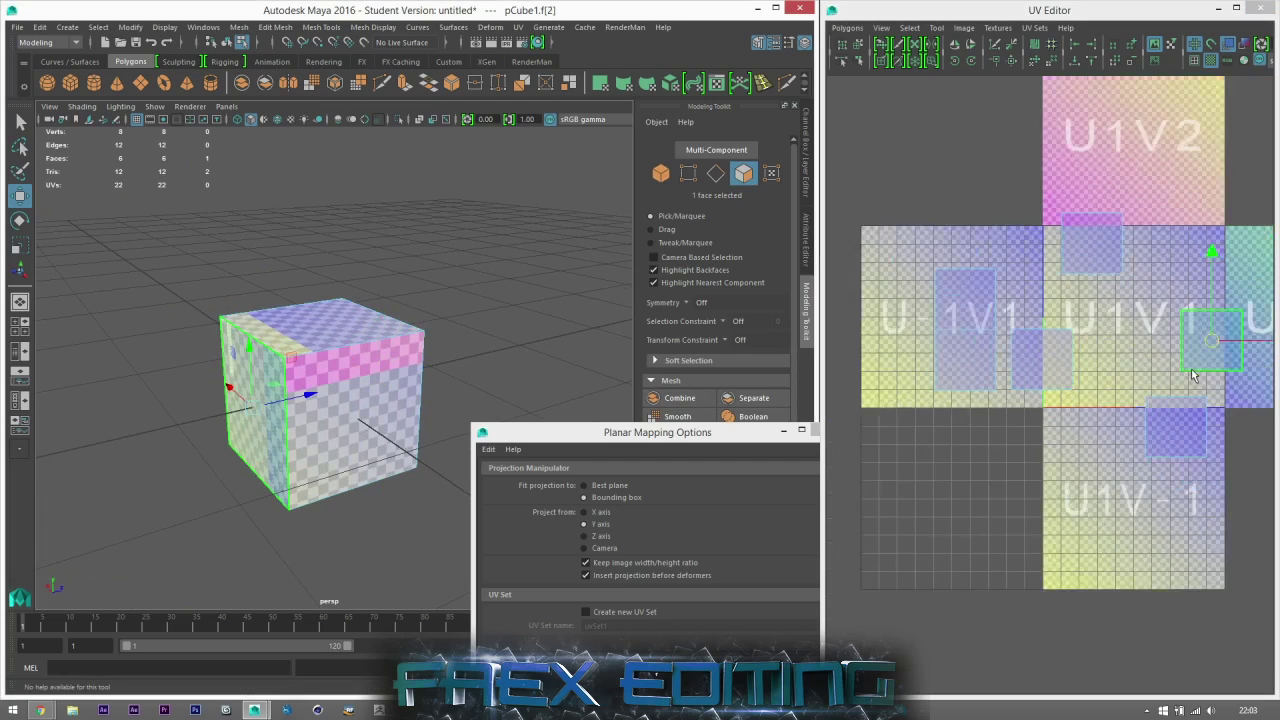
scroll(920, 368, up, 5)
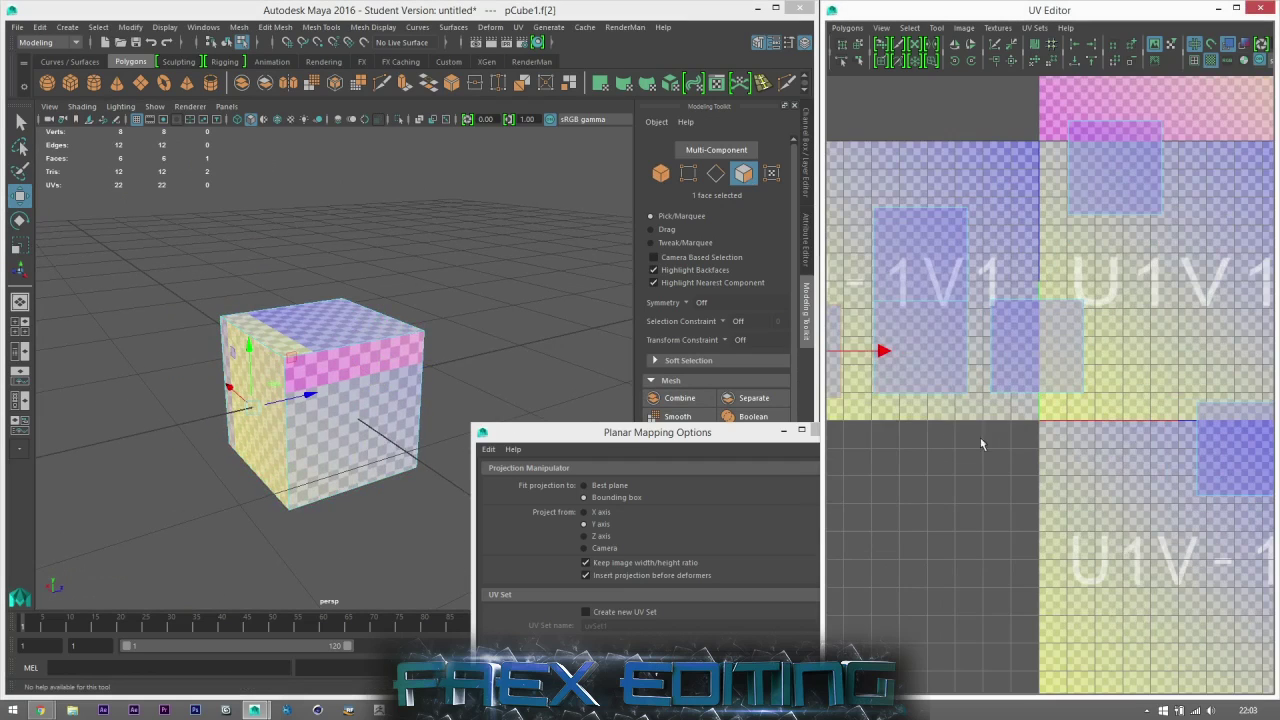
- Move and sew the two neighbouring side faces' shells onto the left and right edges of the bottom face's UVs
click(716, 173)
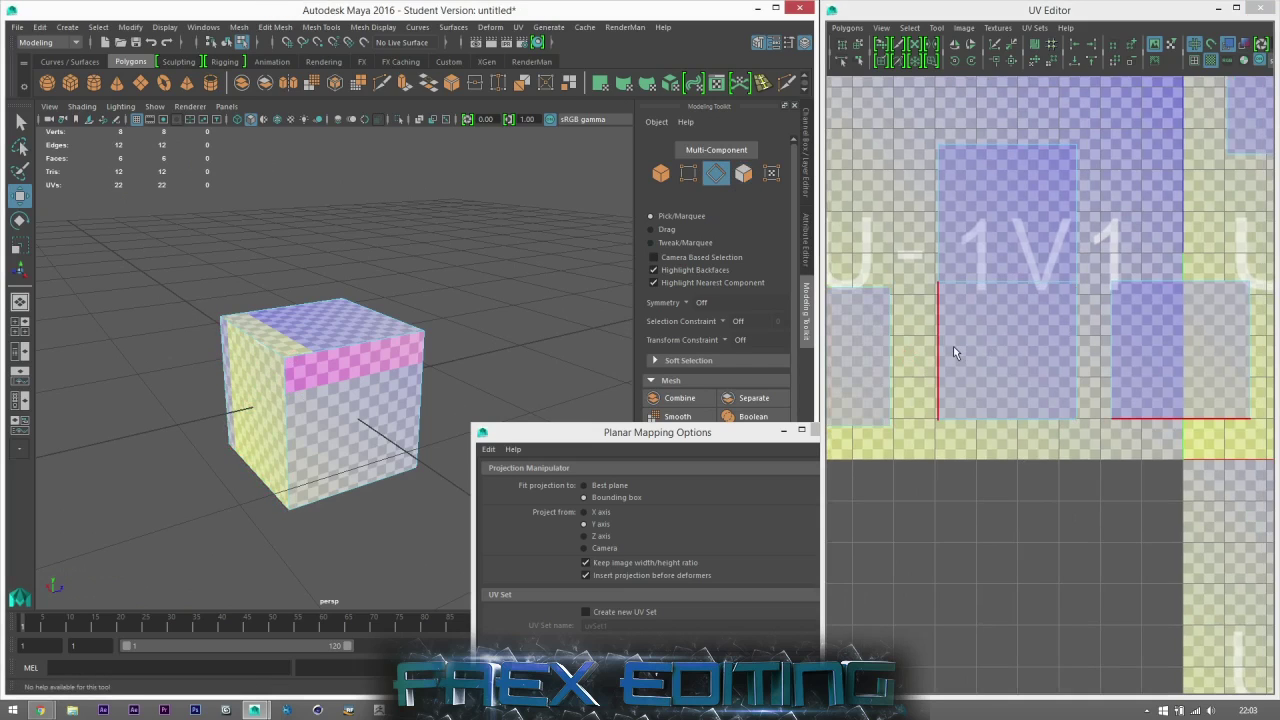
click(1066, 339)
scroll(1061, 343, down, 1)
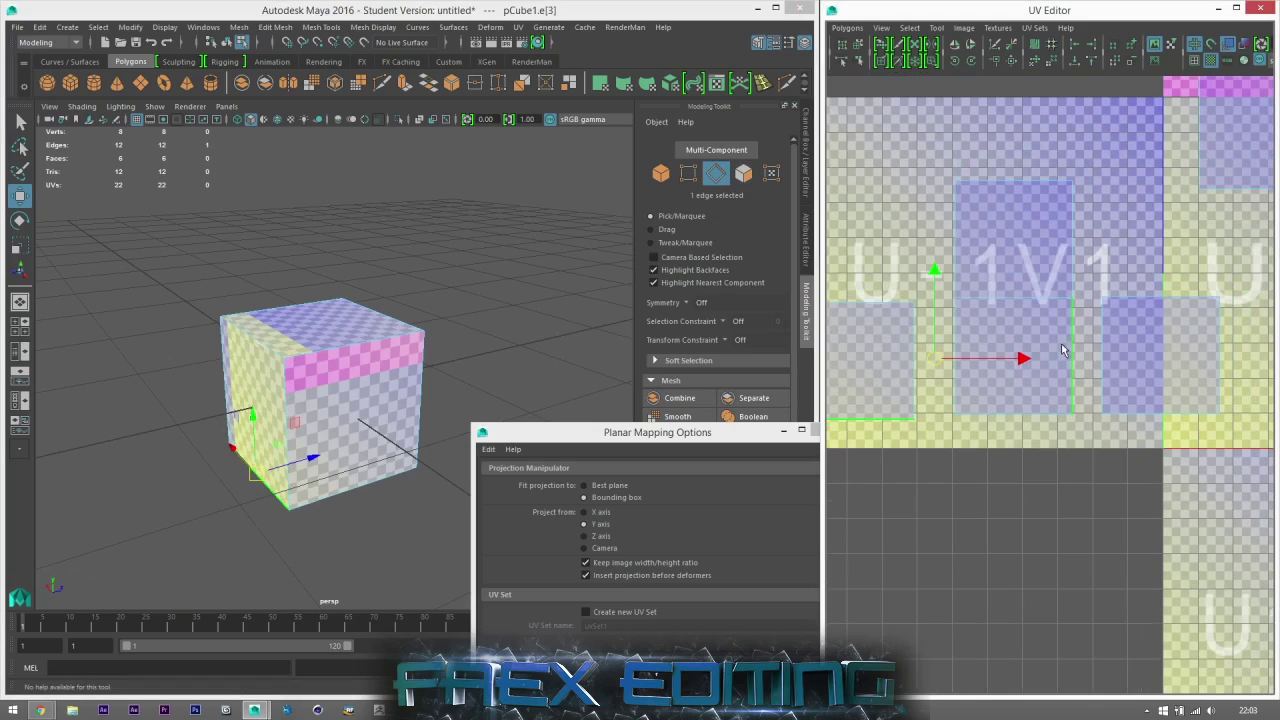
click(1015, 62)
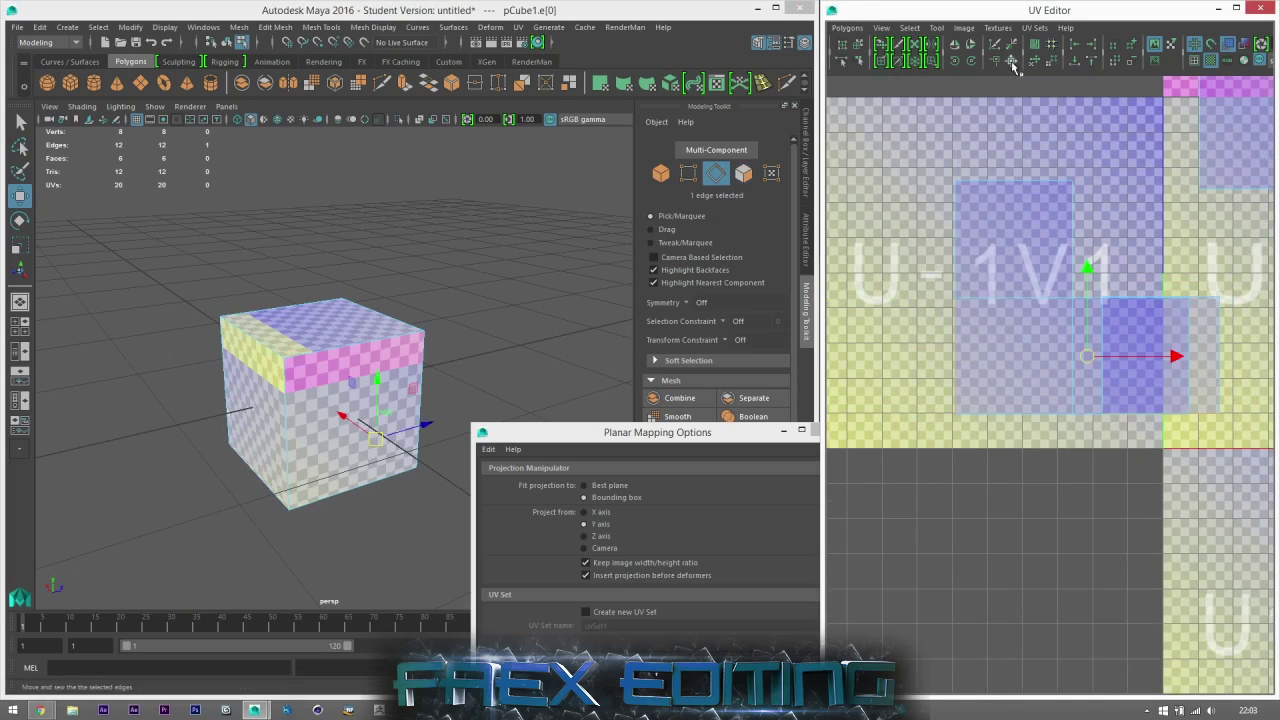
click(1012, 62)
scroll(1067, 338, down, 2)
scroll(1068, 364, down, 2)
alt+middle_drag(1071, 366, 1013, 312)
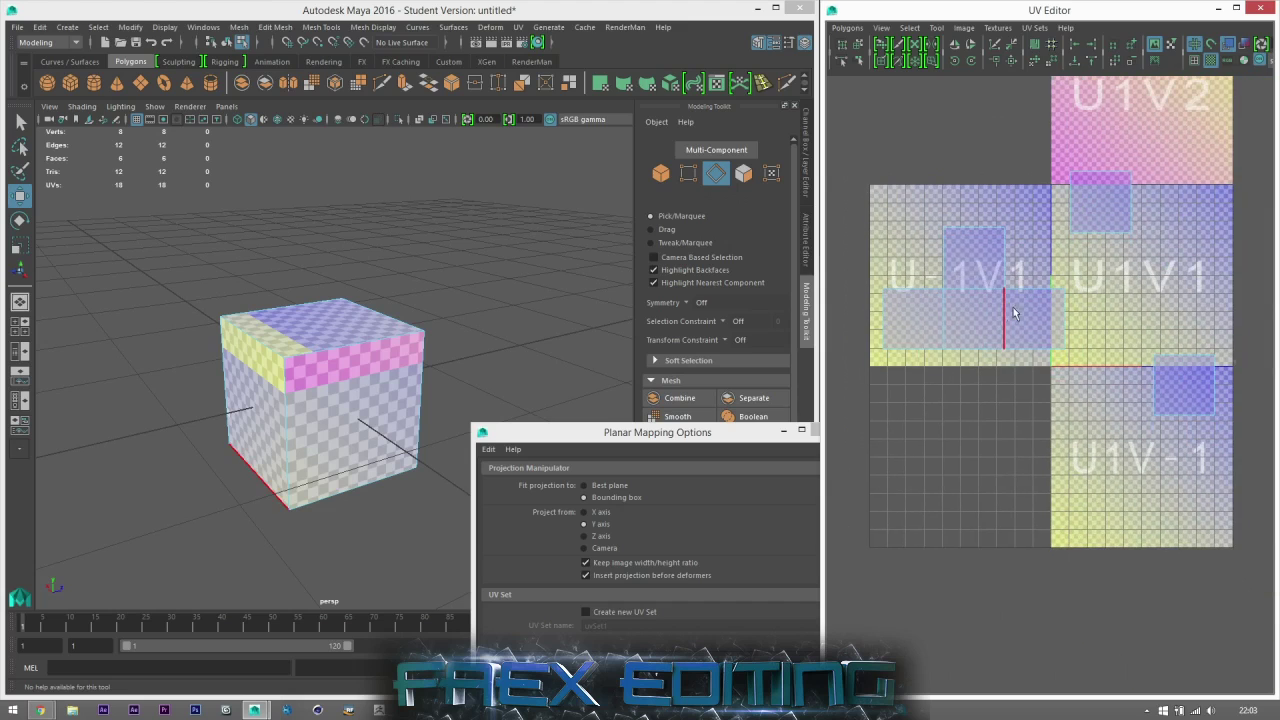
- Move and sew the last side face and the top face below the bottom face's UVs to complete a cross layout
click(967, 353)
click(1015, 62)
click(976, 406)
click(1015, 62)
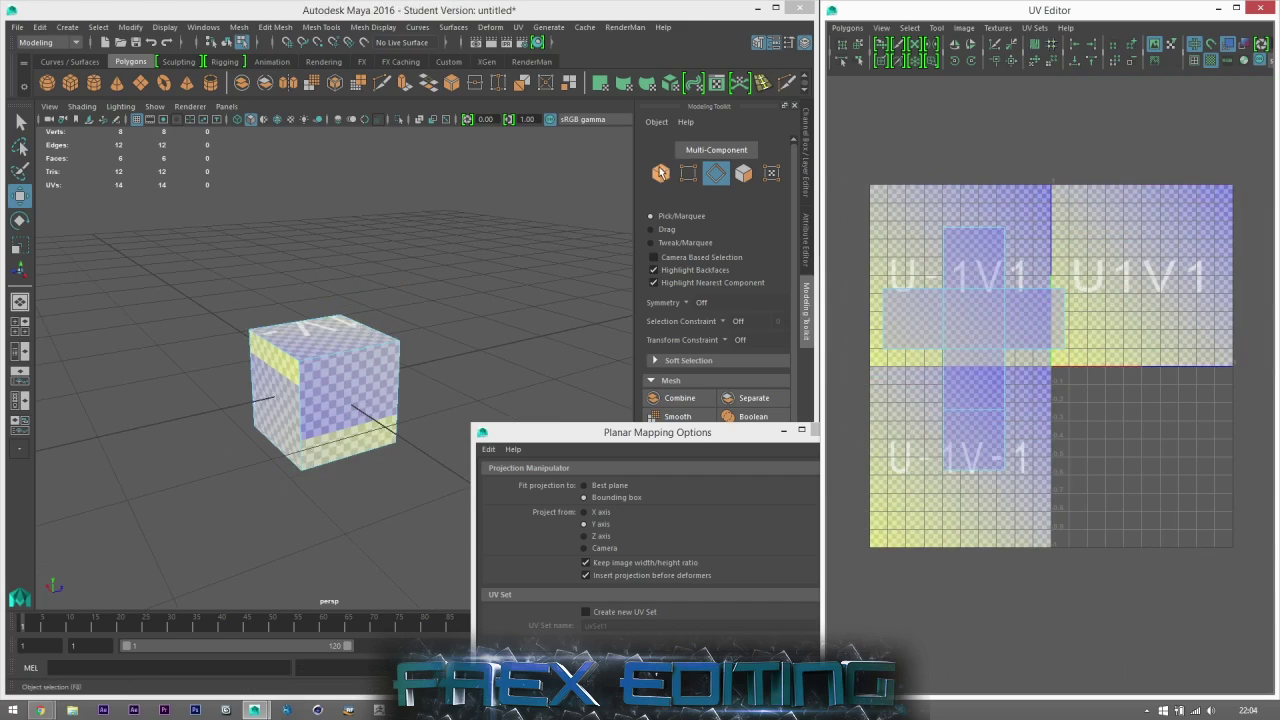
- Return to object selection and examine the checker texture's continuity across the edges on all sides of the cube
click(661, 173)
scroll(437, 400, up, 3)
click(336, 554)
scroll(338, 446, up, 4)
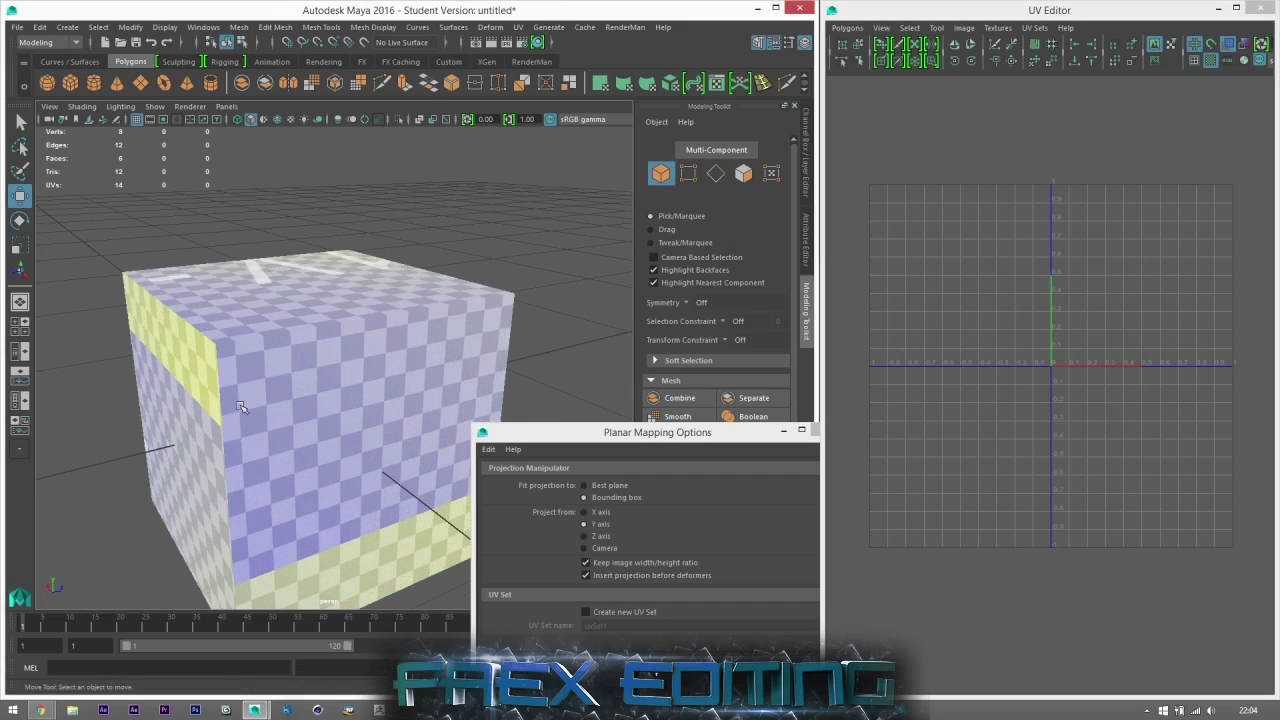
alt+drag(240, 406, 316, 412)
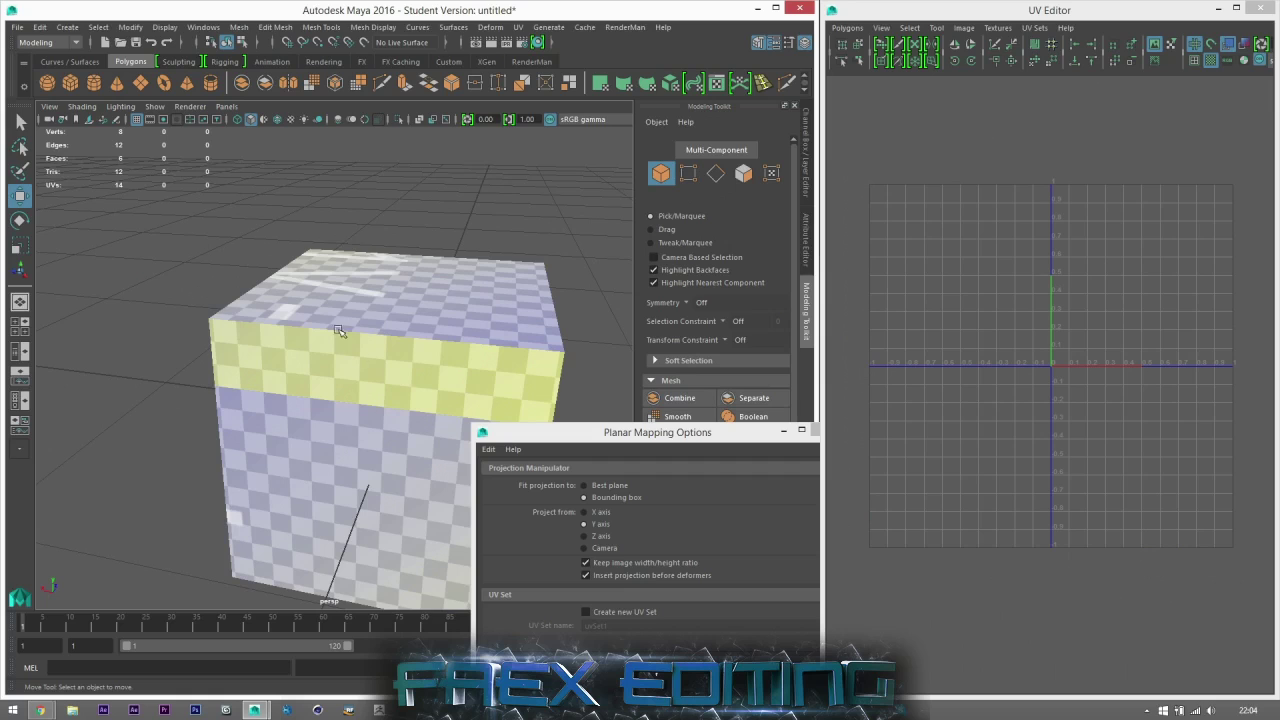
click(513, 318)
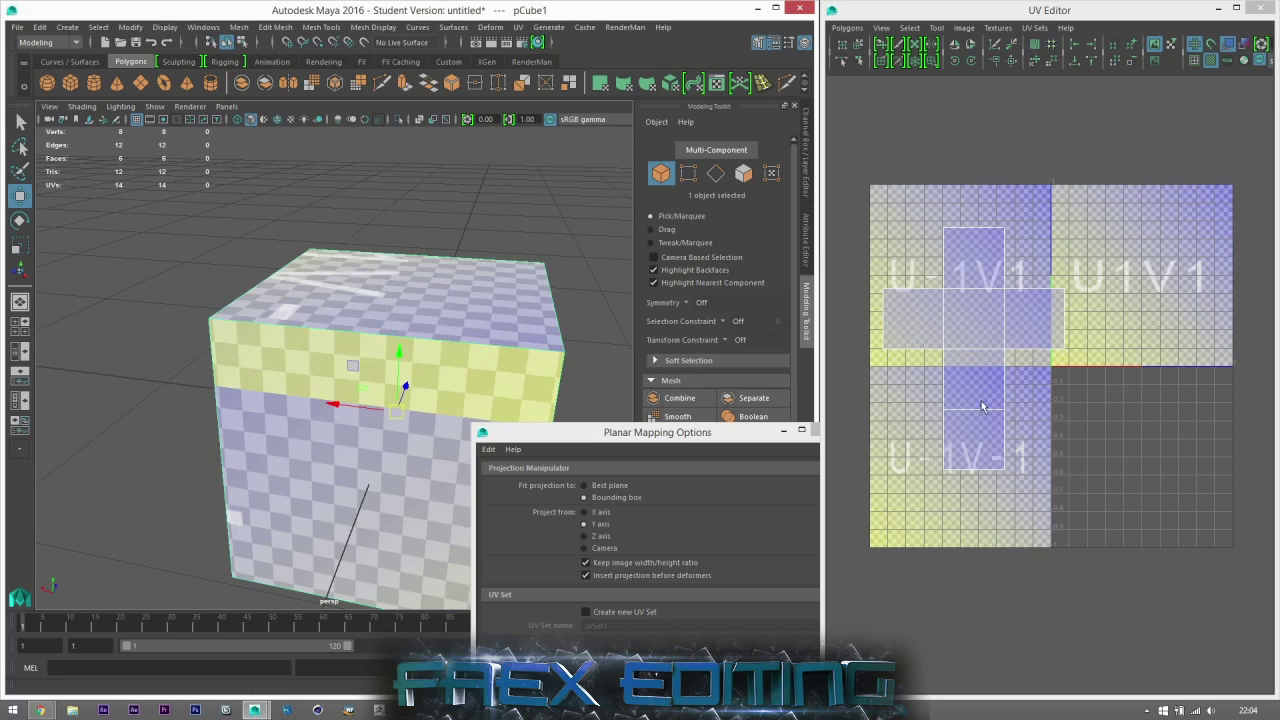
scroll(485, 317, down, 3)
alt+drag(423, 335, 510, 327)
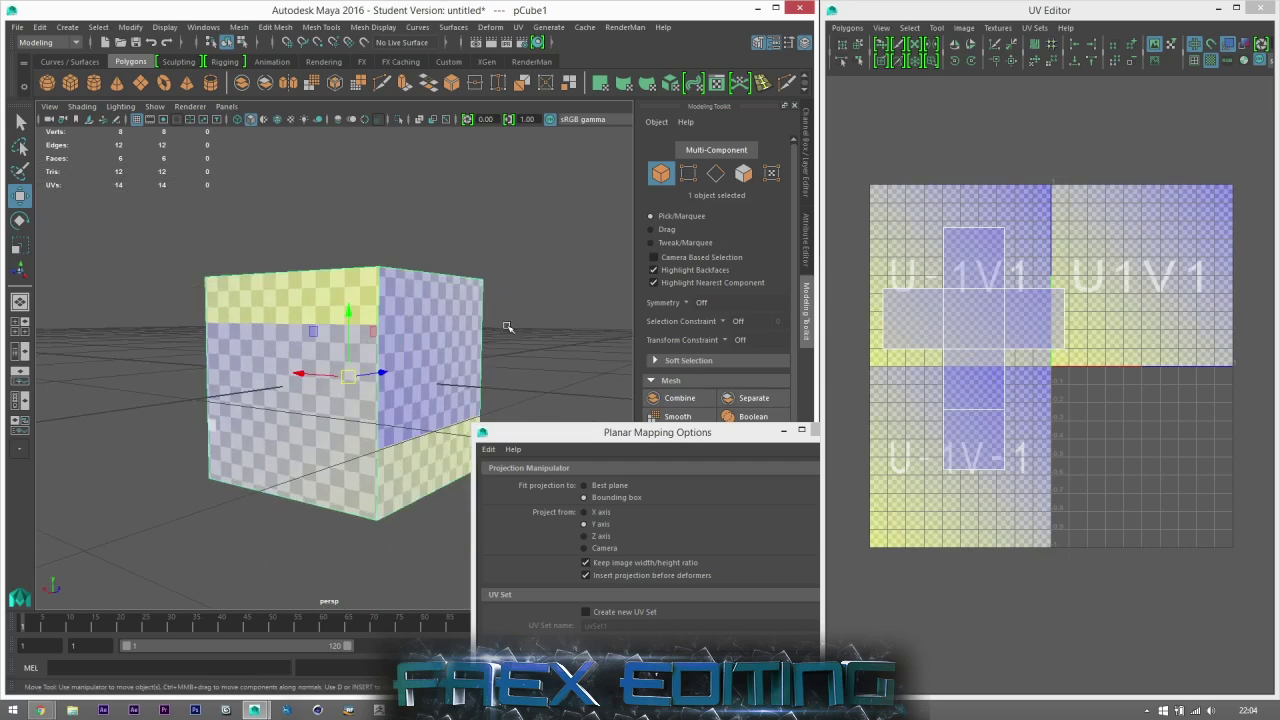
click(510, 327)
alt+drag(424, 358, 283, 390)
scroll(300, 385, down, 4)
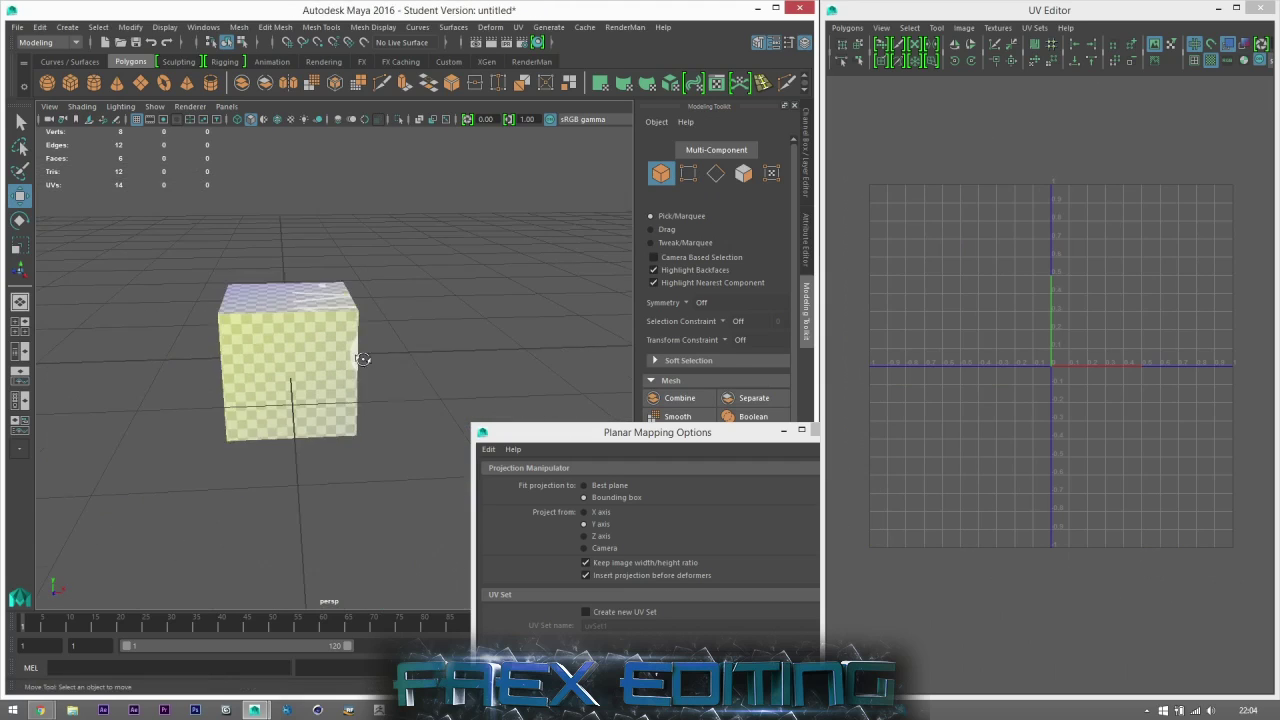
alt+drag(365, 359, 332, 359)
scroll(404, 352, down, 2)
scroll(382, 322, up, 4)
- Undo the last three UV sewing operations of the cross layout
click(332, 342)
key(ctrl+z)
key(ctrl+z)
key(ctrl+z)
key(ctrl+z)
key(ctrl+z)
key(ctrl+z)
key(ctrl+z)
key(ctrl+z)
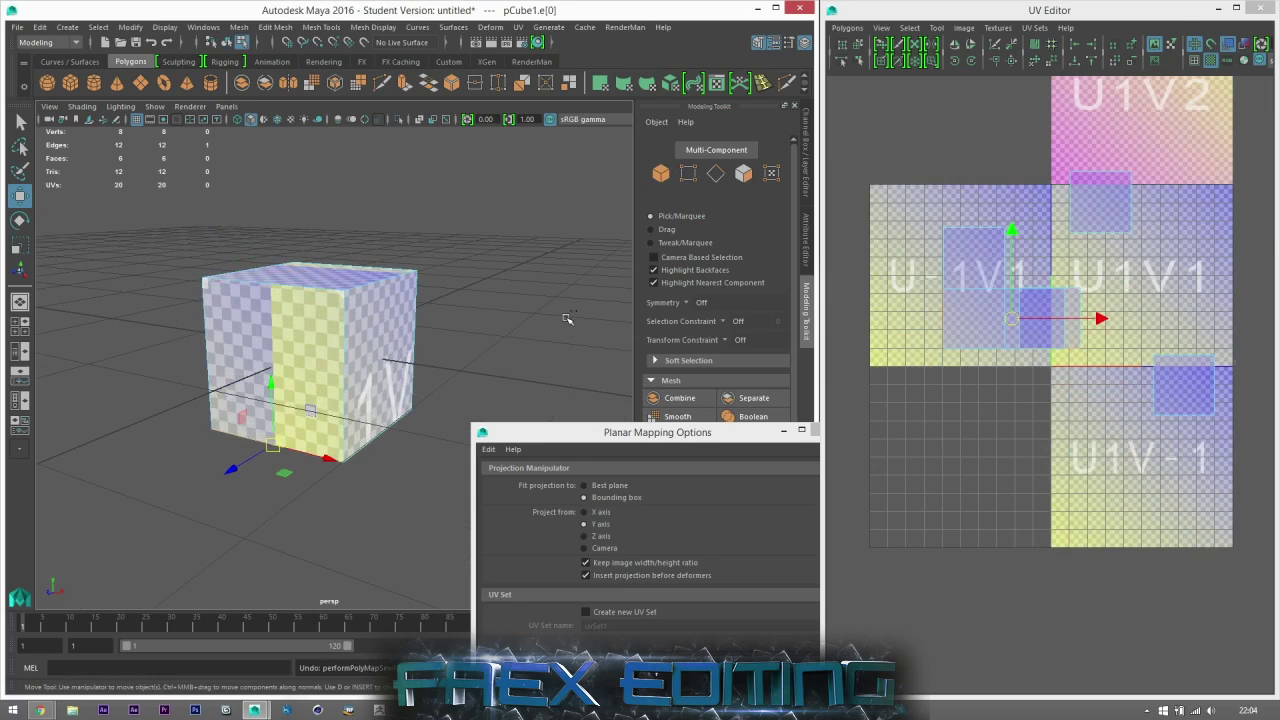
scroll(370, 354, up, 3)
alt+drag(420, 327, 416, 303)
scroll(437, 376, down, 5)
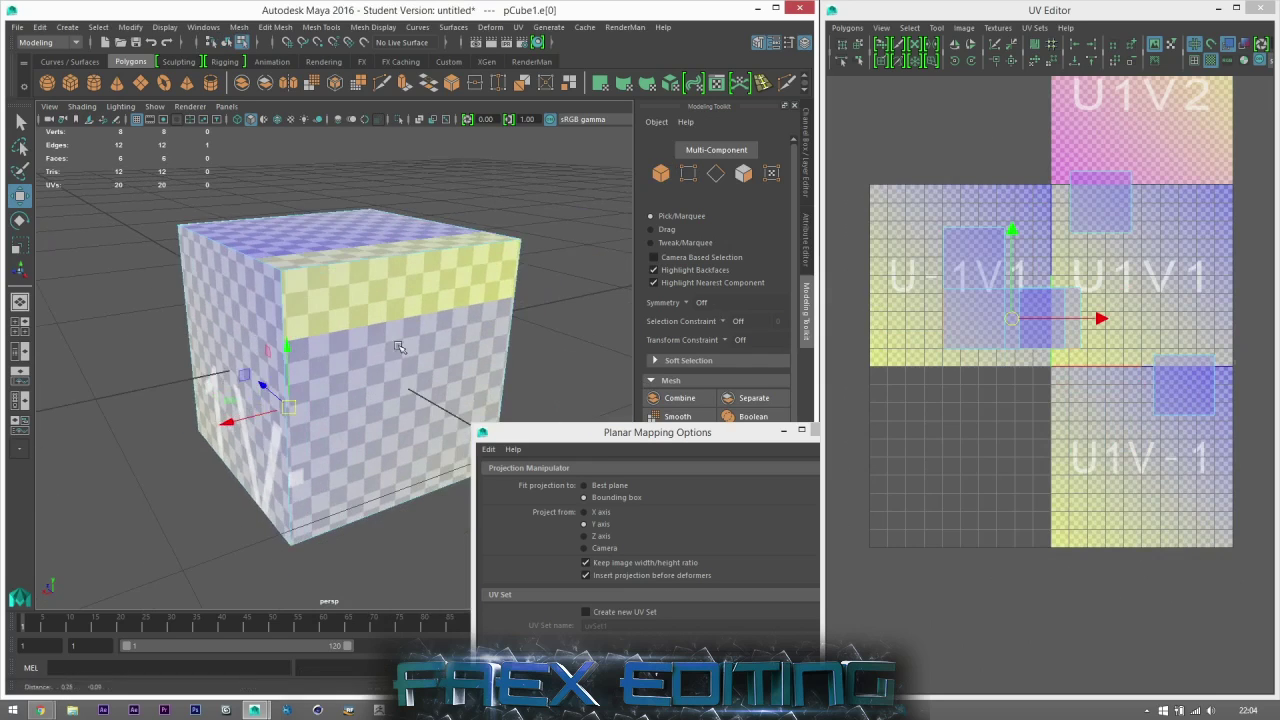
- Undo the remaining sewing and shell moves until all six face shells are separate again
click(541, 319)
key(ctrl+z)
key(ctrl+z)
key(ctrl+z)
key(ctrl+z)
key(ctrl+z)
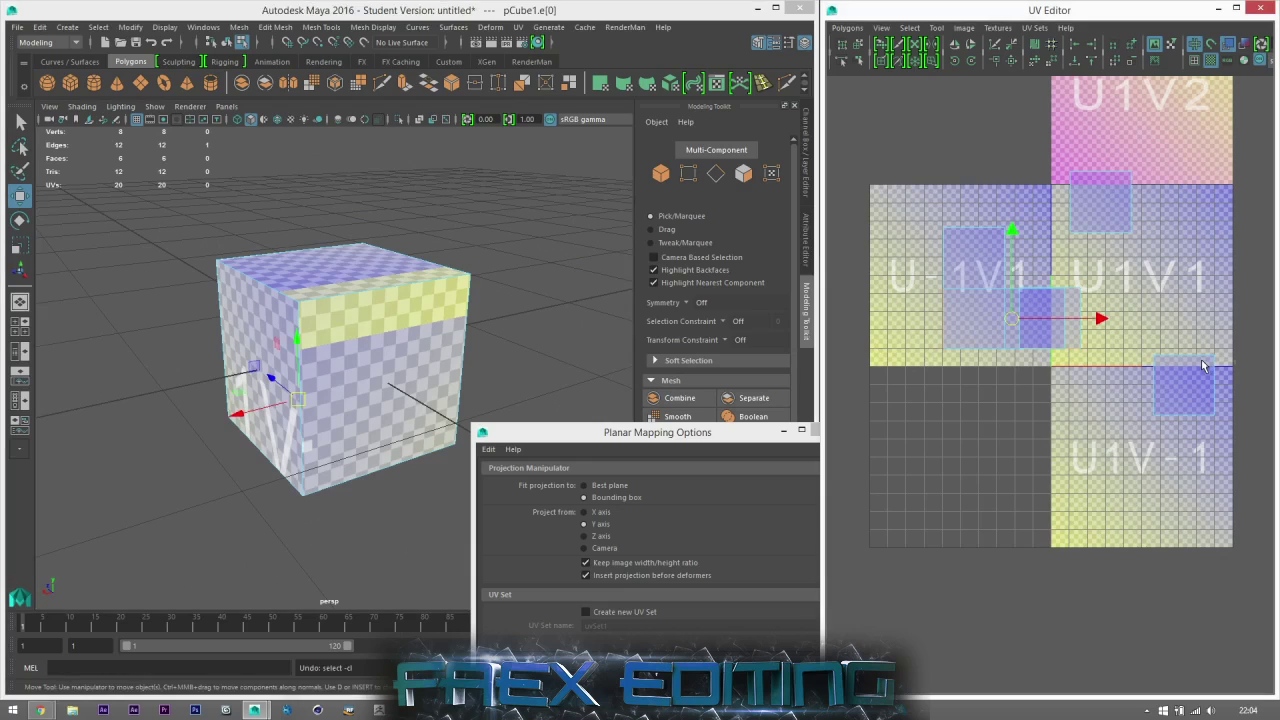
key(ctrl+z)
key(ctrl+z)
key(ctrl+z)
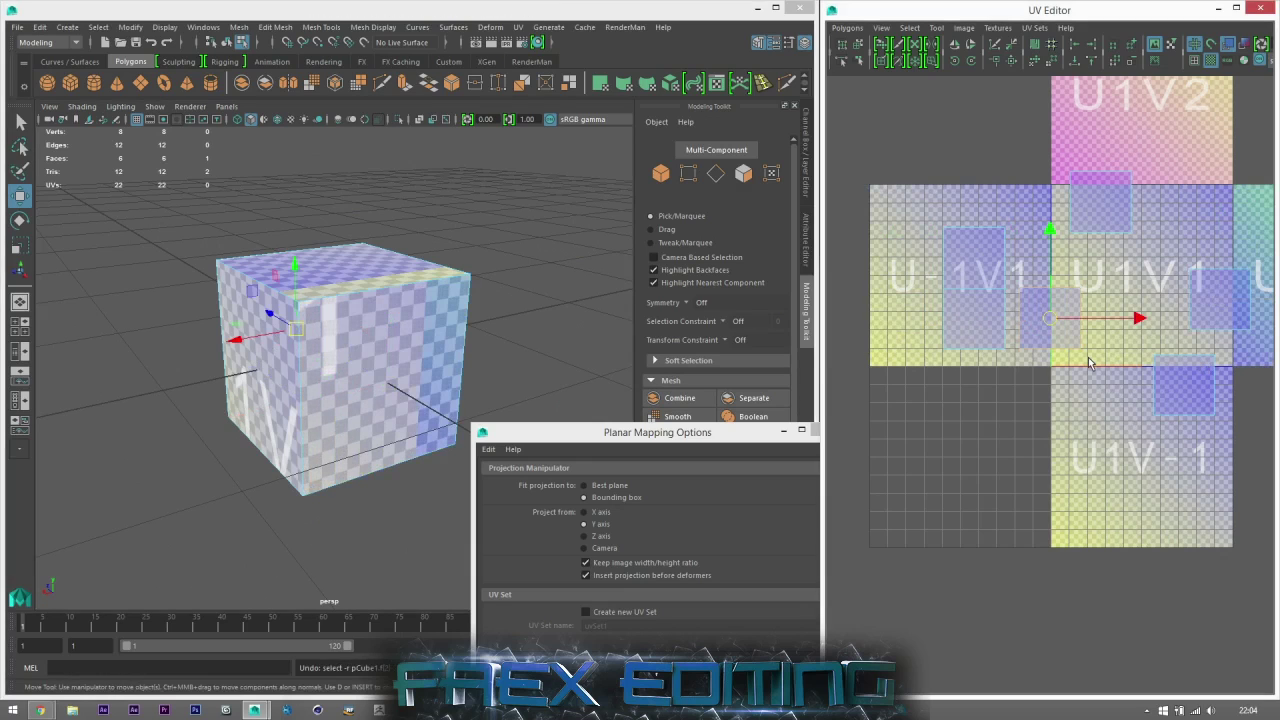
key(ctrl+z)
key(ctrl+z)
key(ctrl+z)
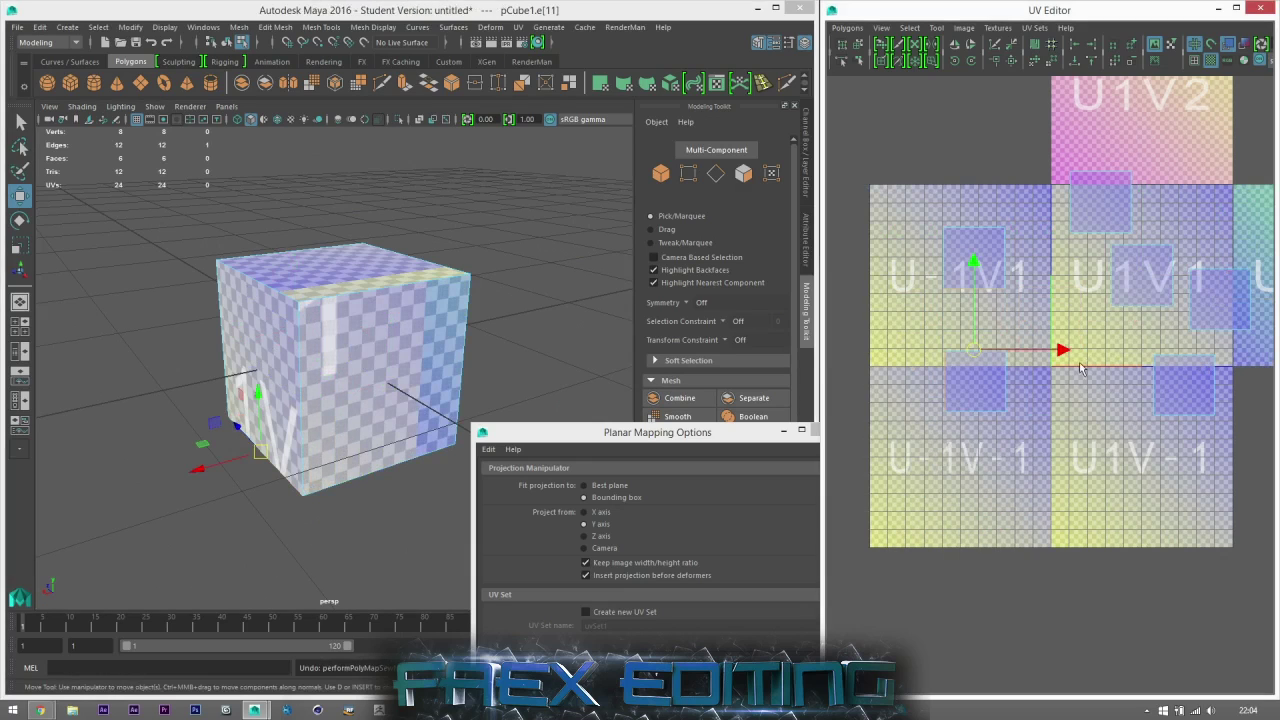
- Move and sew the four side faces' UV shells into one horizontal strip along three of the cube's vertical edges
alt+drag(374, 424, 410, 400)
click(716, 175)
click(346, 362)
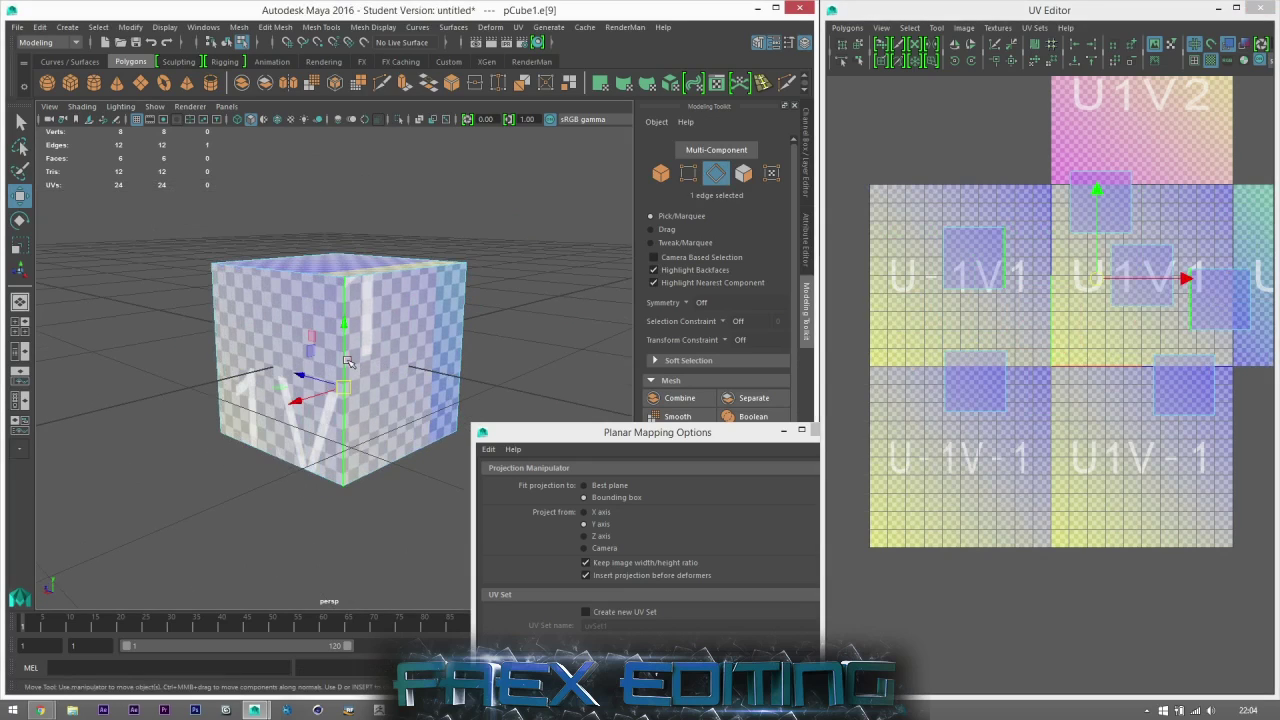
click(1013, 62)
alt+drag(360, 372, 308, 367)
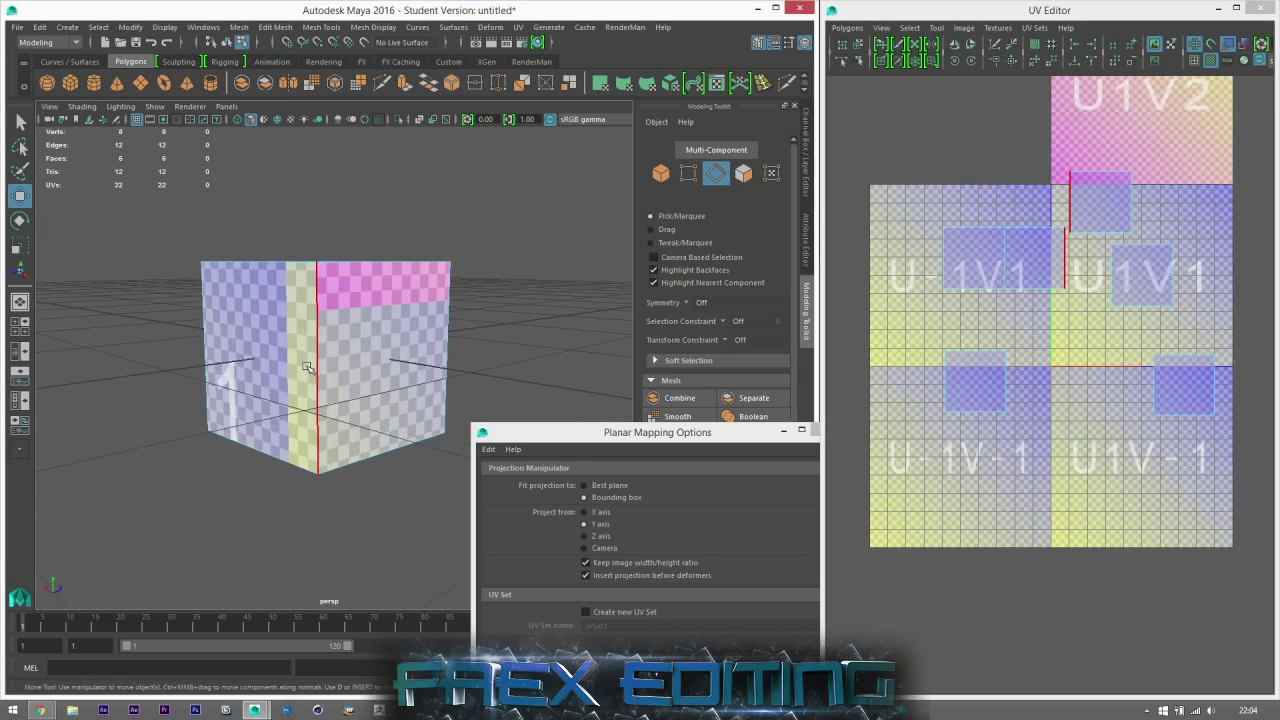
click(312, 363)
click(1012, 62)
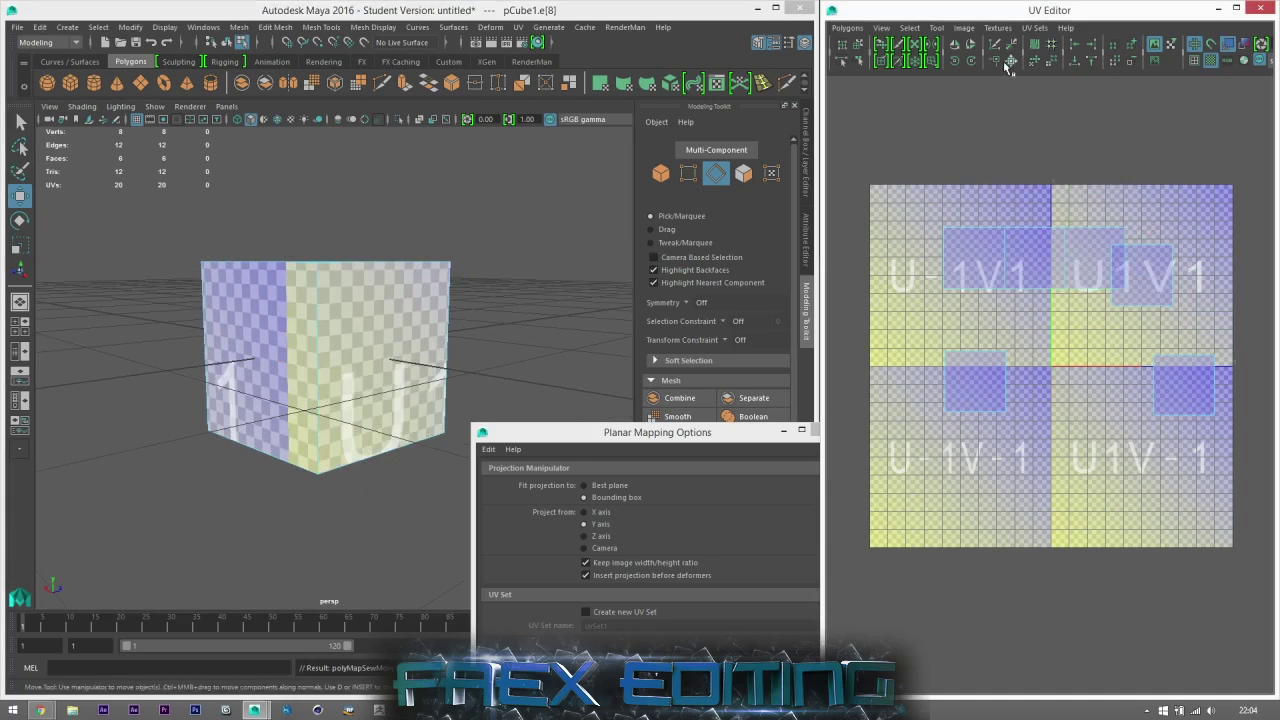
alt+drag(509, 347, 500, 385)
click(323, 395)
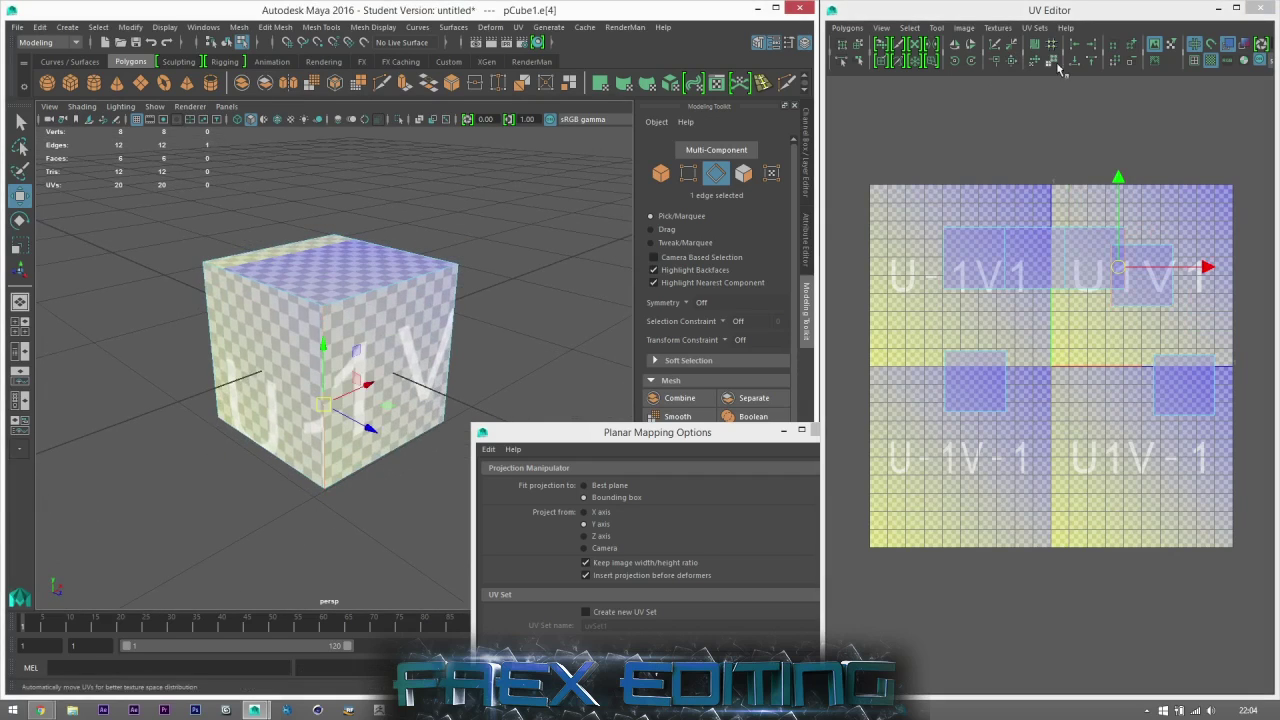
click(1013, 62)
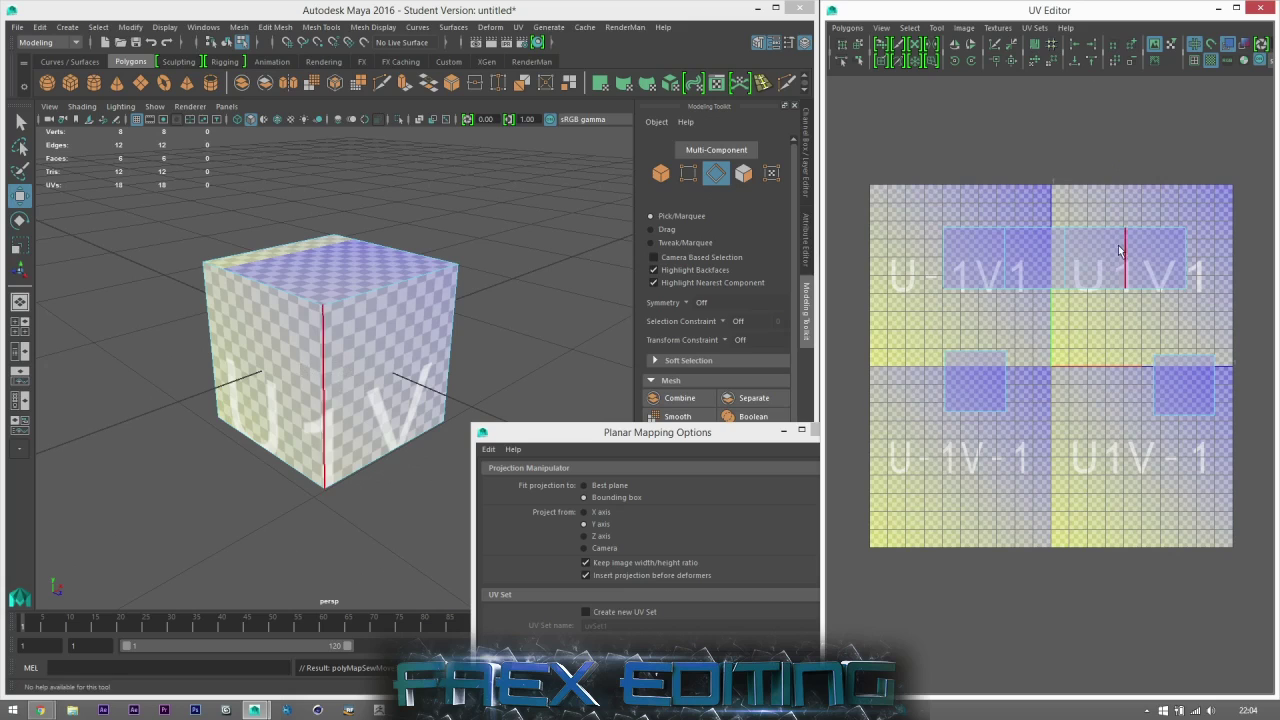
- Try to sew the strip's two ends together along the cube's remaining vertical edge, and undo the sewing
alt+drag(543, 306, 230, 320)
click(224, 320)
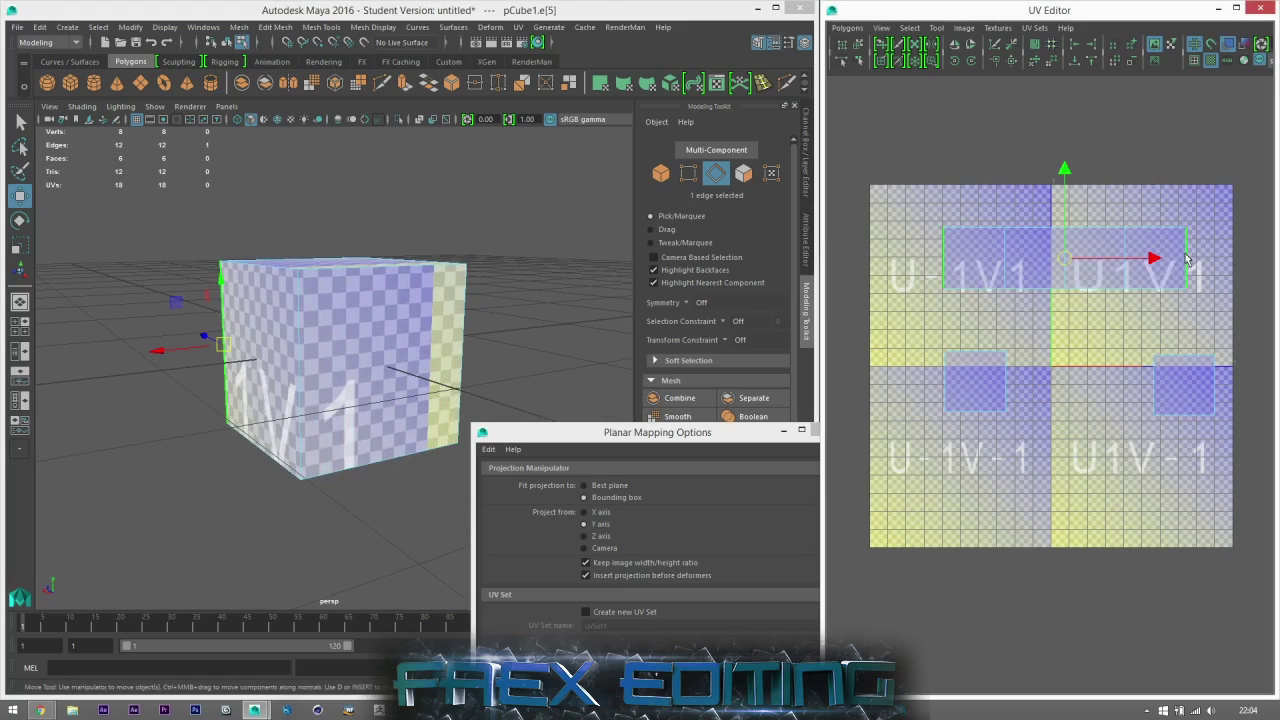
click(1012, 61)
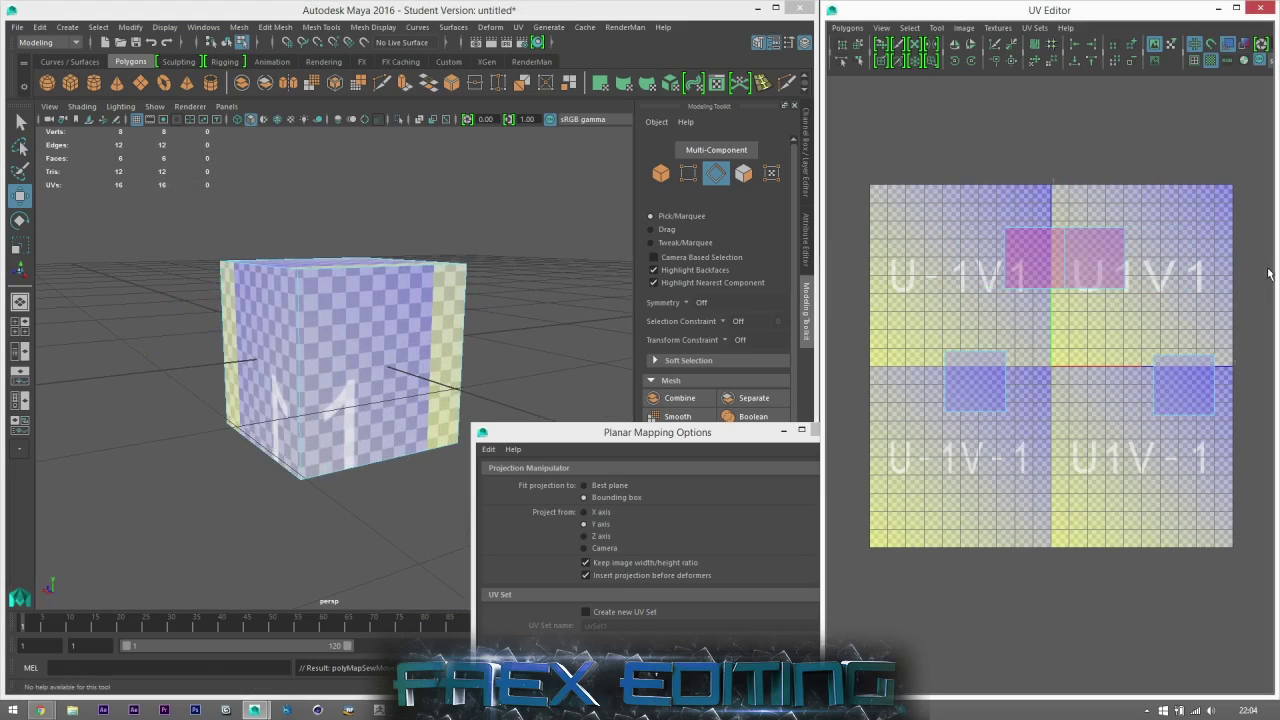
key(ctrl+z)
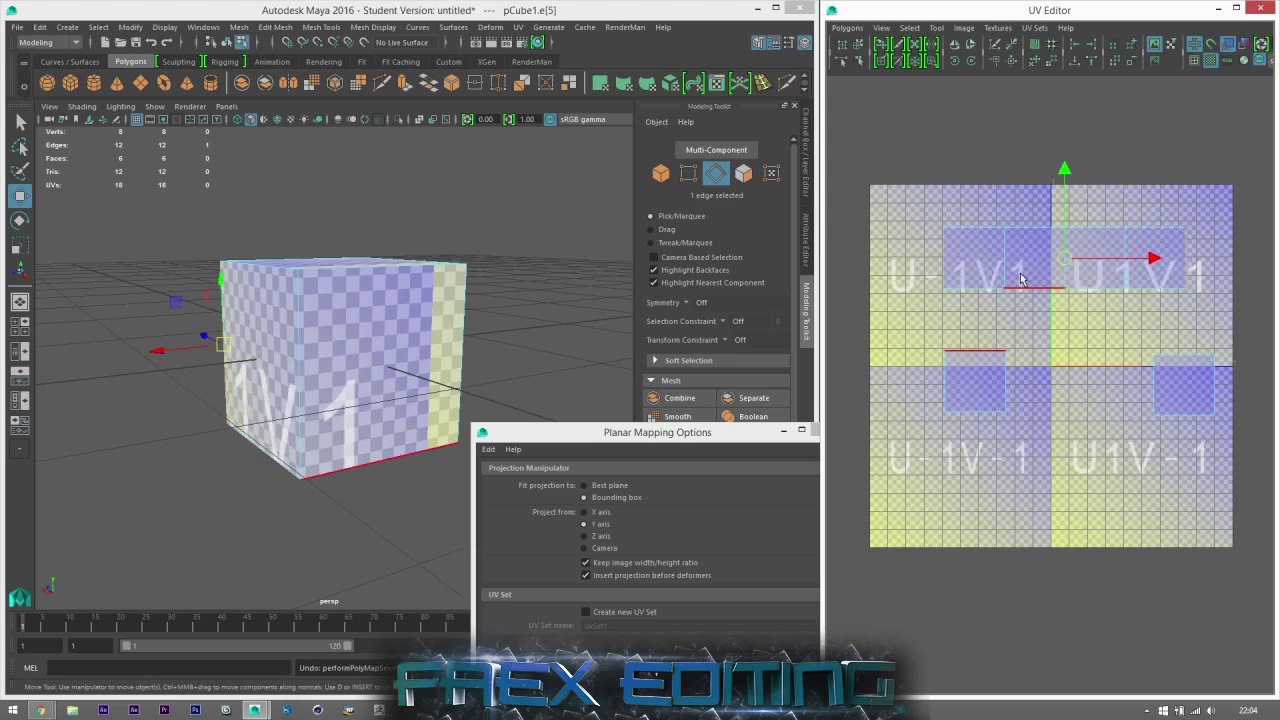
- Move and sew the bottom face's shell onto the lower edge of the strip's third face
click(1103, 340)
click(1110, 288)
click(997, 62)
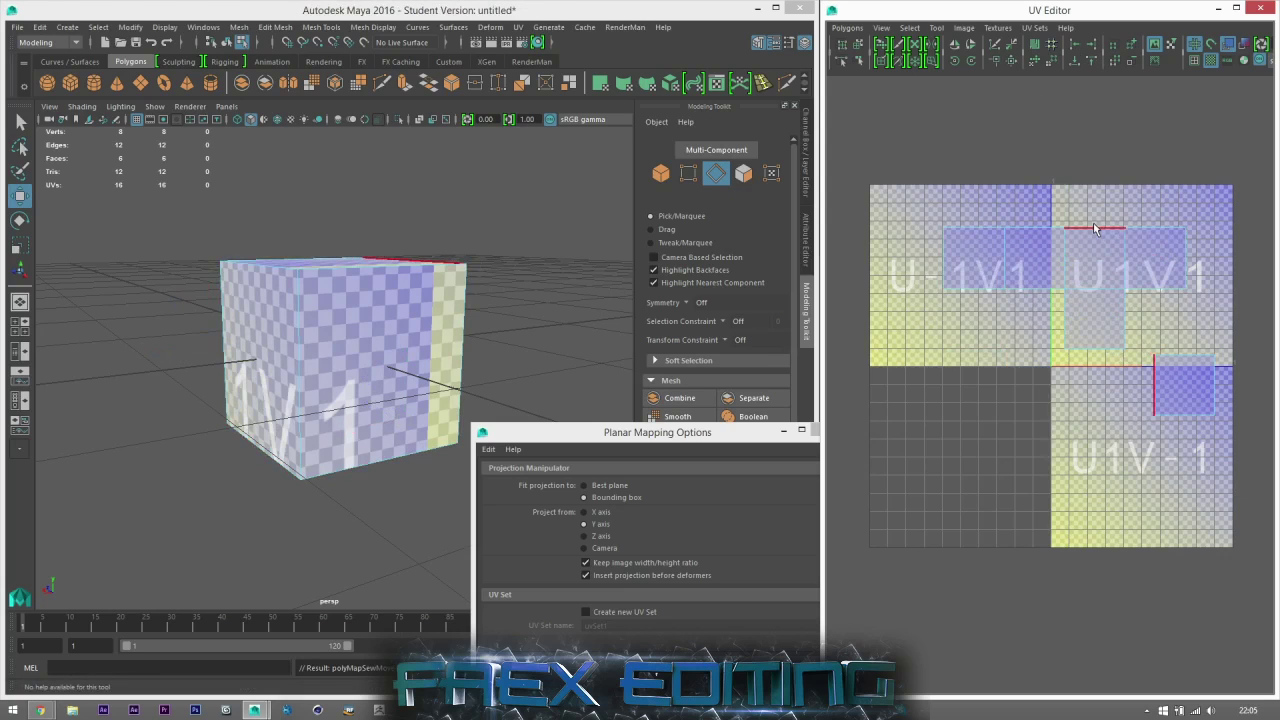
- Move and sew the top face's shell onto the upper edge of the strip's third face, and clear the edge selection
click(1014, 61)
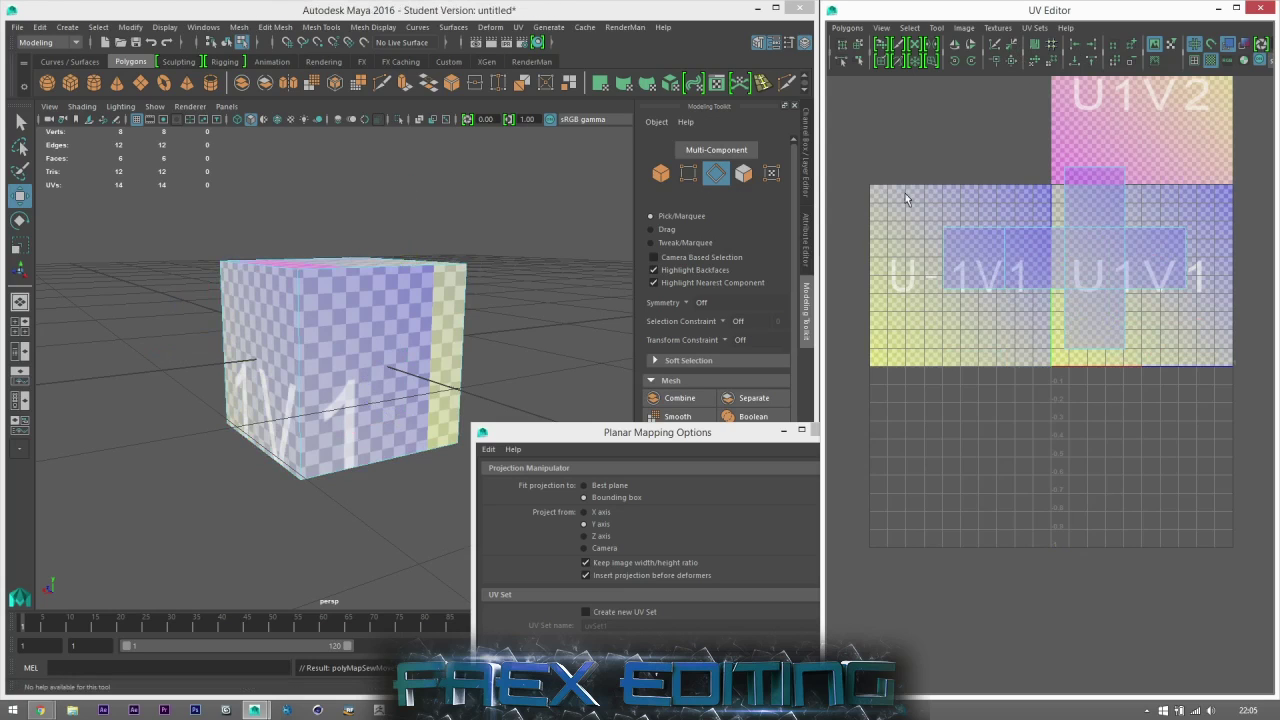
click(491, 271)
scroll(433, 299, up, 3)
alt+drag(387, 292, 427, 450)
scroll(433, 299, up, 3)
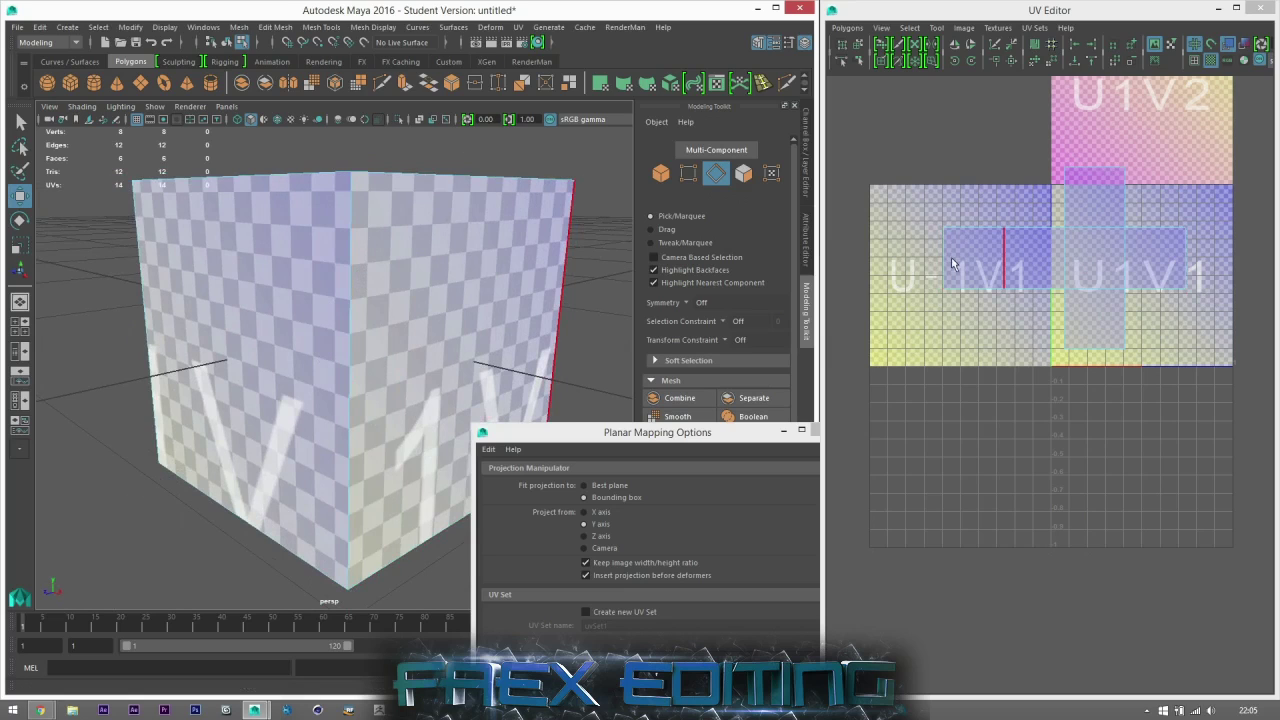
scroll(540, 314, down, 2)
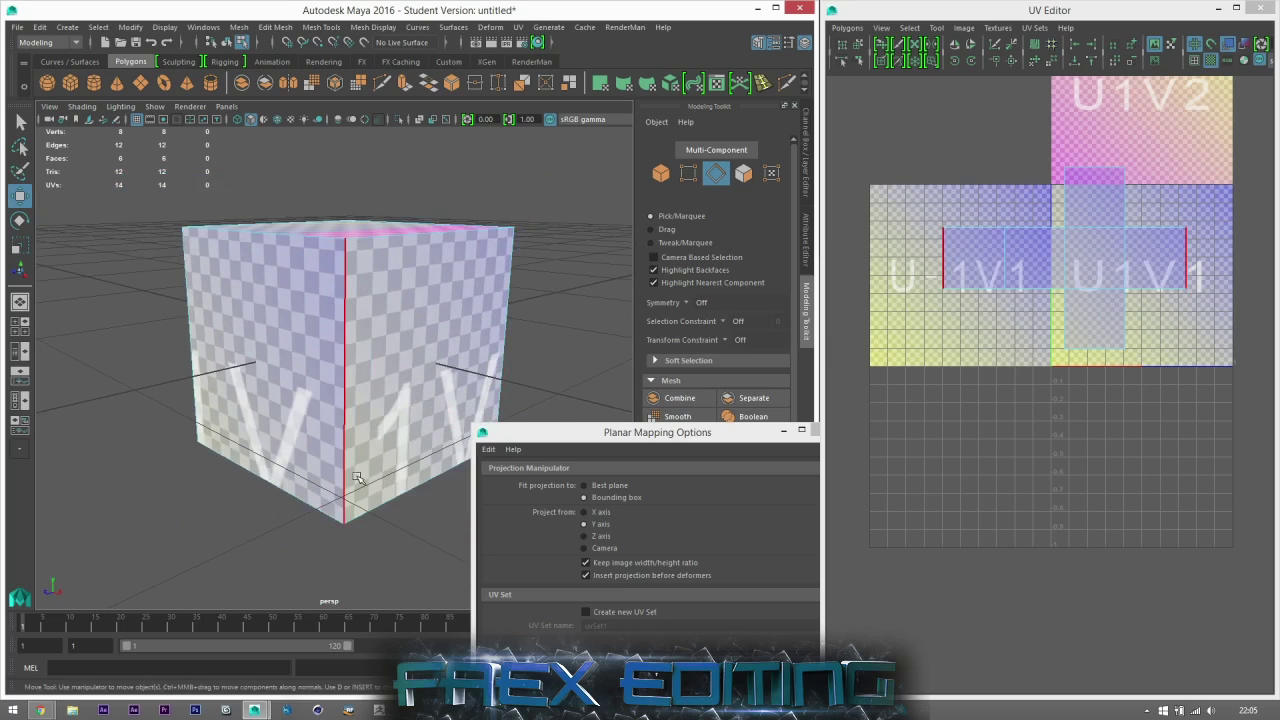
- Inspect the checker texture on the whole cube from several sides in object mode
click(660, 172)
scroll(307, 378, down, 2)
alt+drag(263, 476, 291, 491)
scroll(301, 437, down, 3)
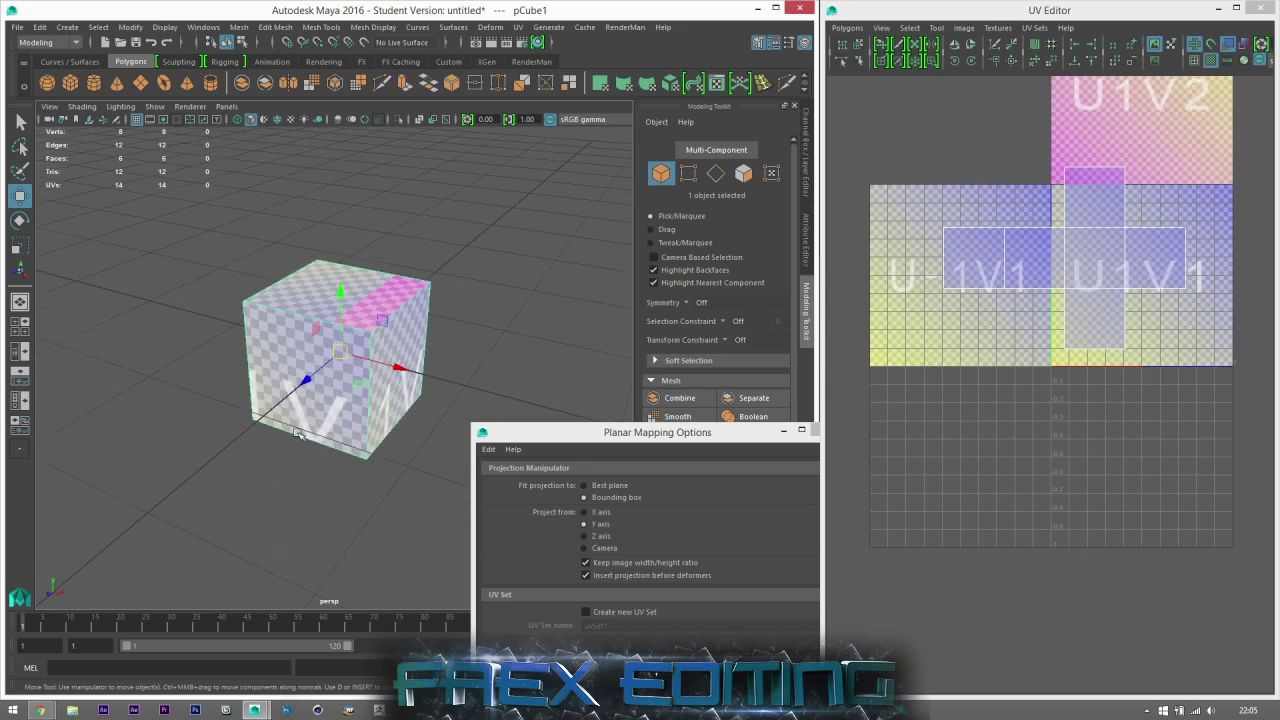
scroll(301, 437, up, 2)
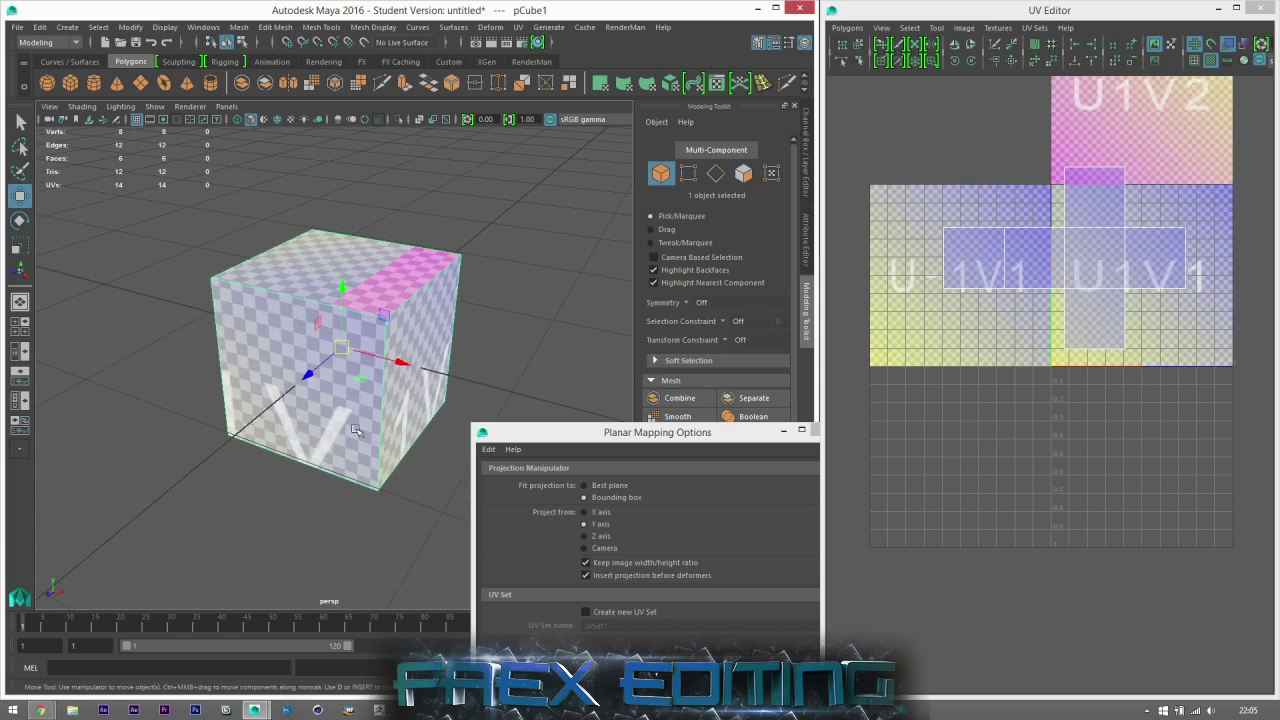
alt+drag(355, 430, 523, 393)
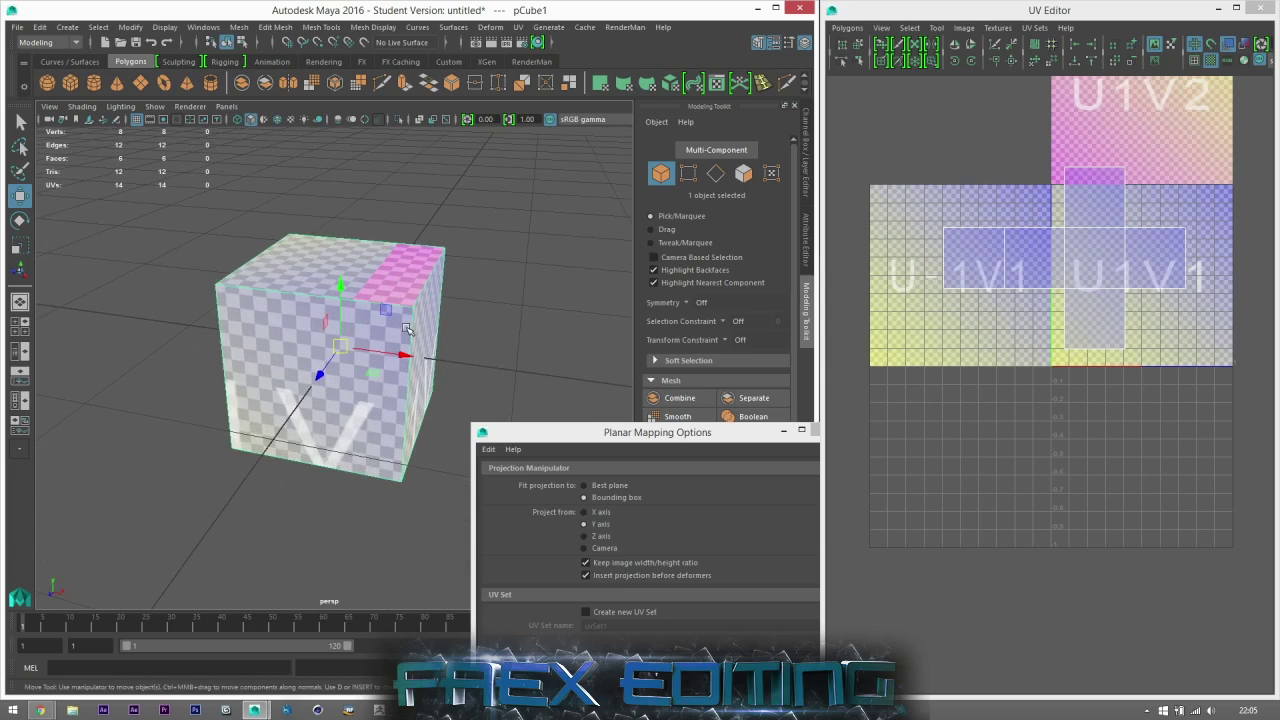
click(521, 313)
scroll(444, 321, down, 2)
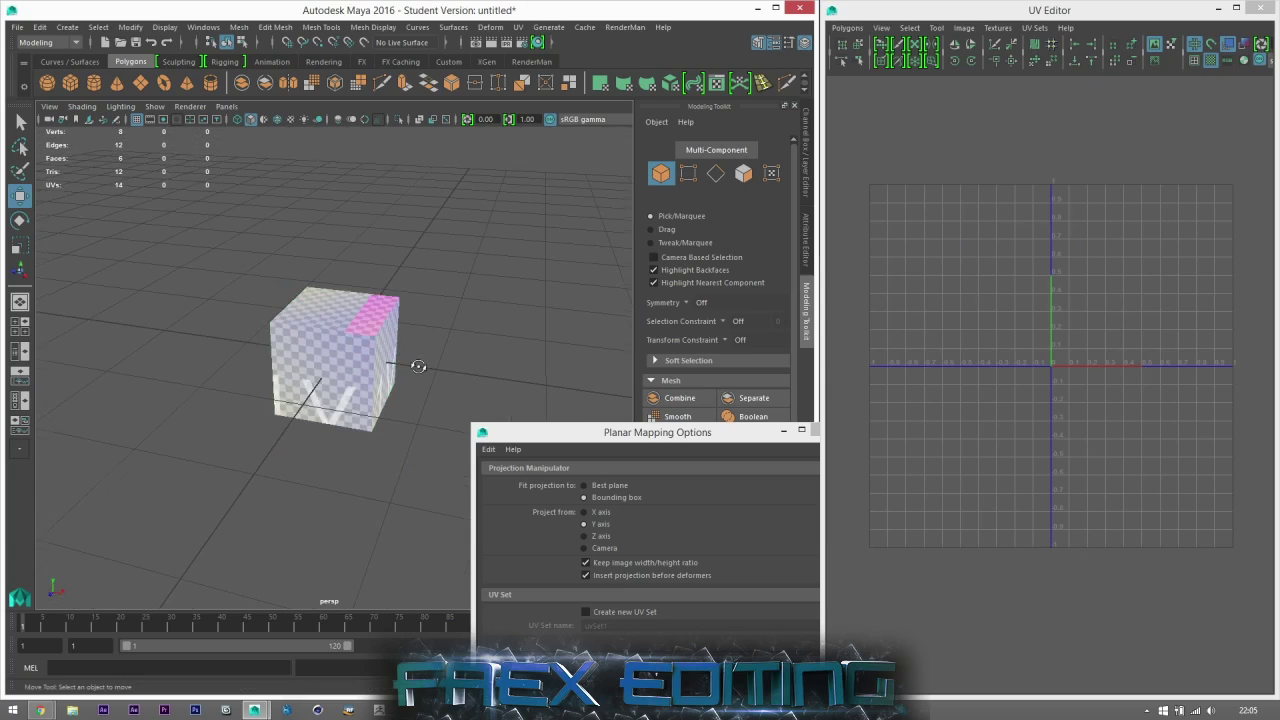
alt+drag(419, 366, 458, 356)
click(362, 356)
- Select all six faces of the cross-shaped UV layout and scale them down slightly
click(744, 174)
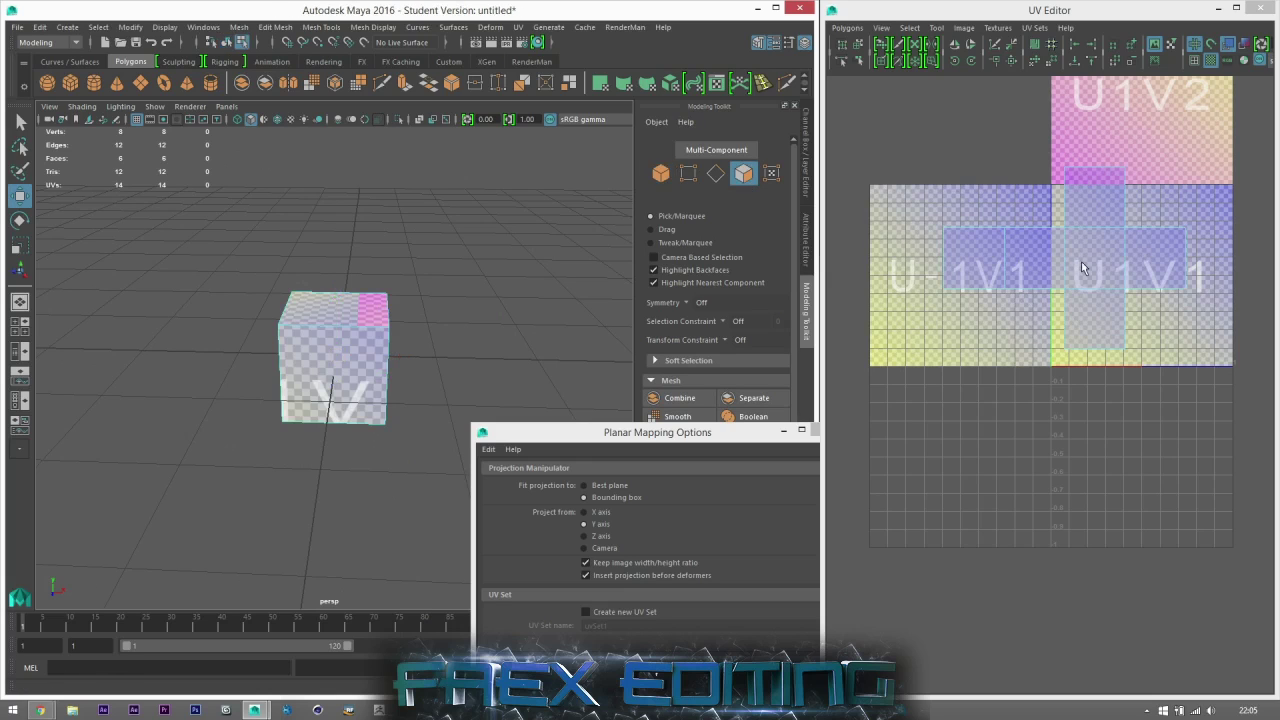
scroll(1081, 263, up, 2)
alt+middle_drag(1080, 262, 1073, 281)
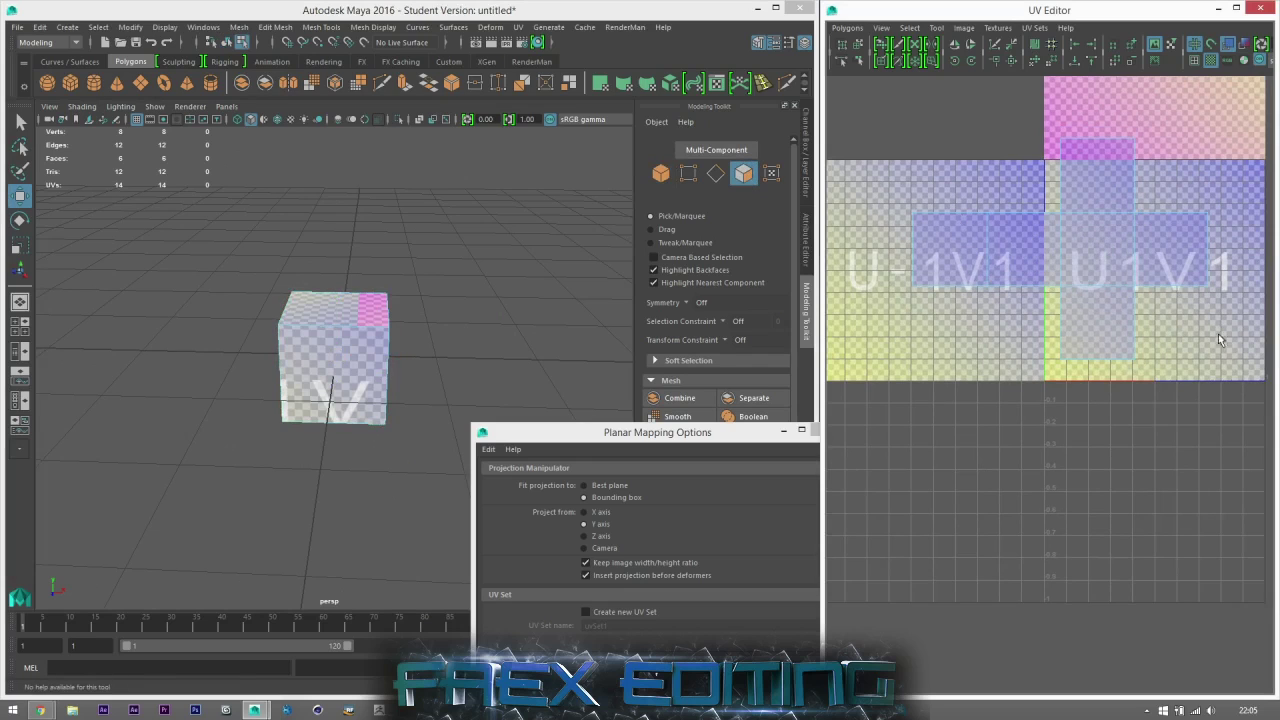
drag(958, 141, 928, 133)
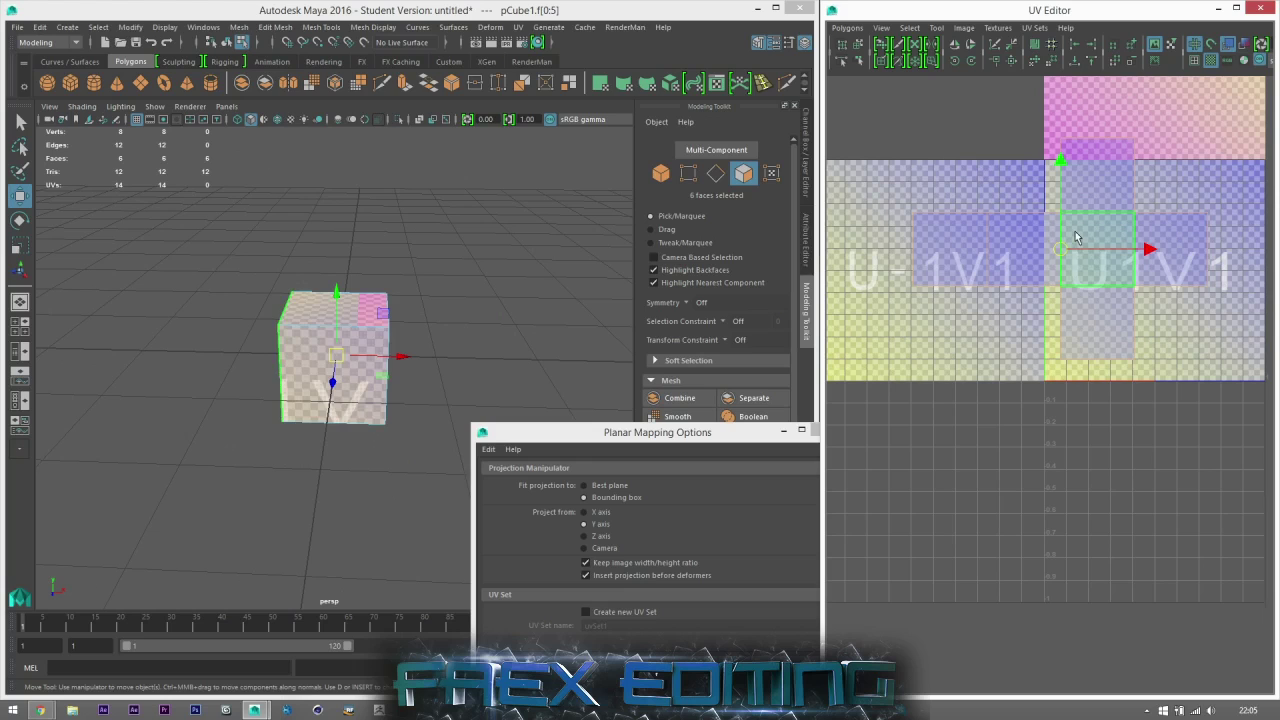
key(r)
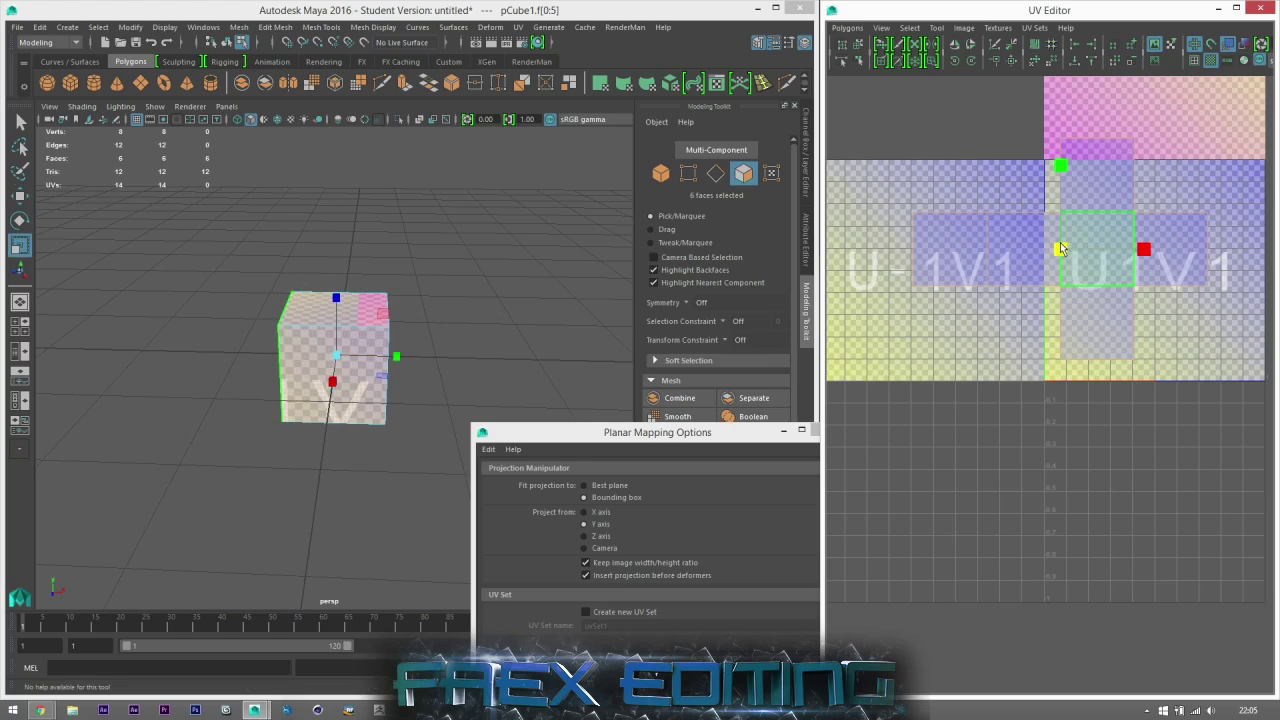
drag(1062, 257, 1100, 268)
scroll(1100, 268, up, 3)
scroll(1016, 331, down, 3)
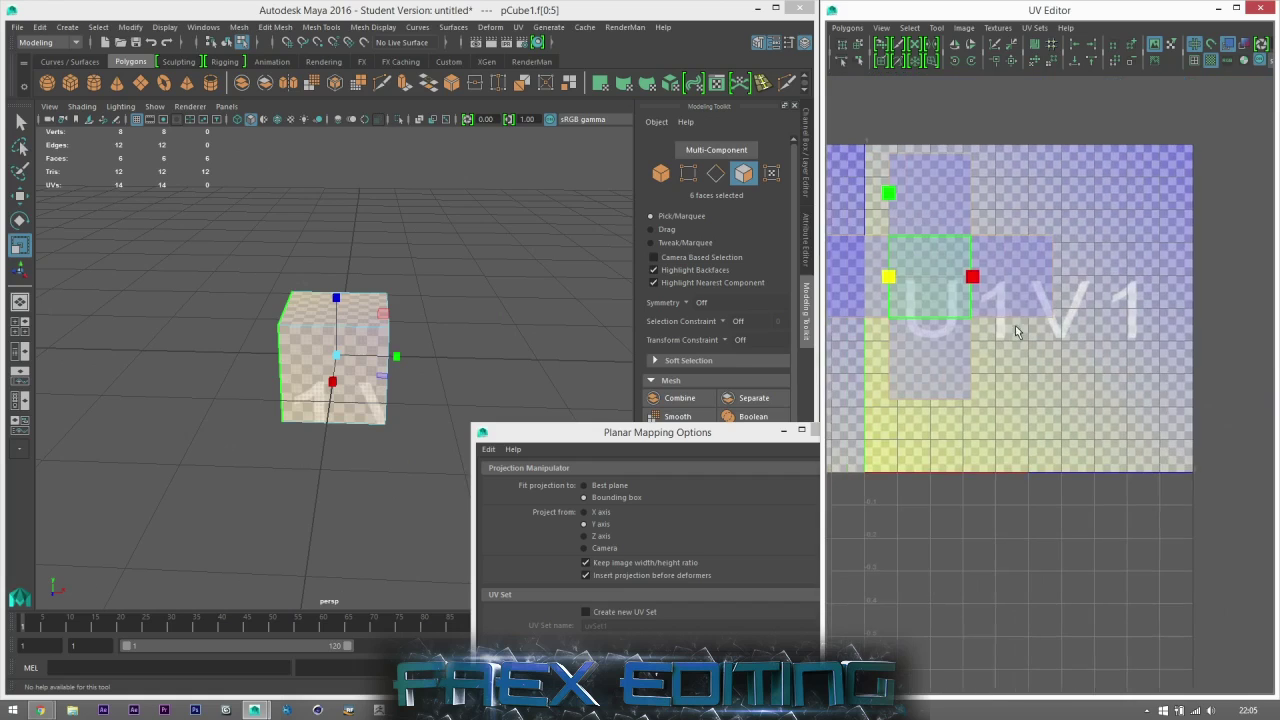
- Scale the UV layout down to a tiny cross and back up to compare the checker size on the cube
scroll(918, 286, down, 2)
drag(933, 307, 875, 307)
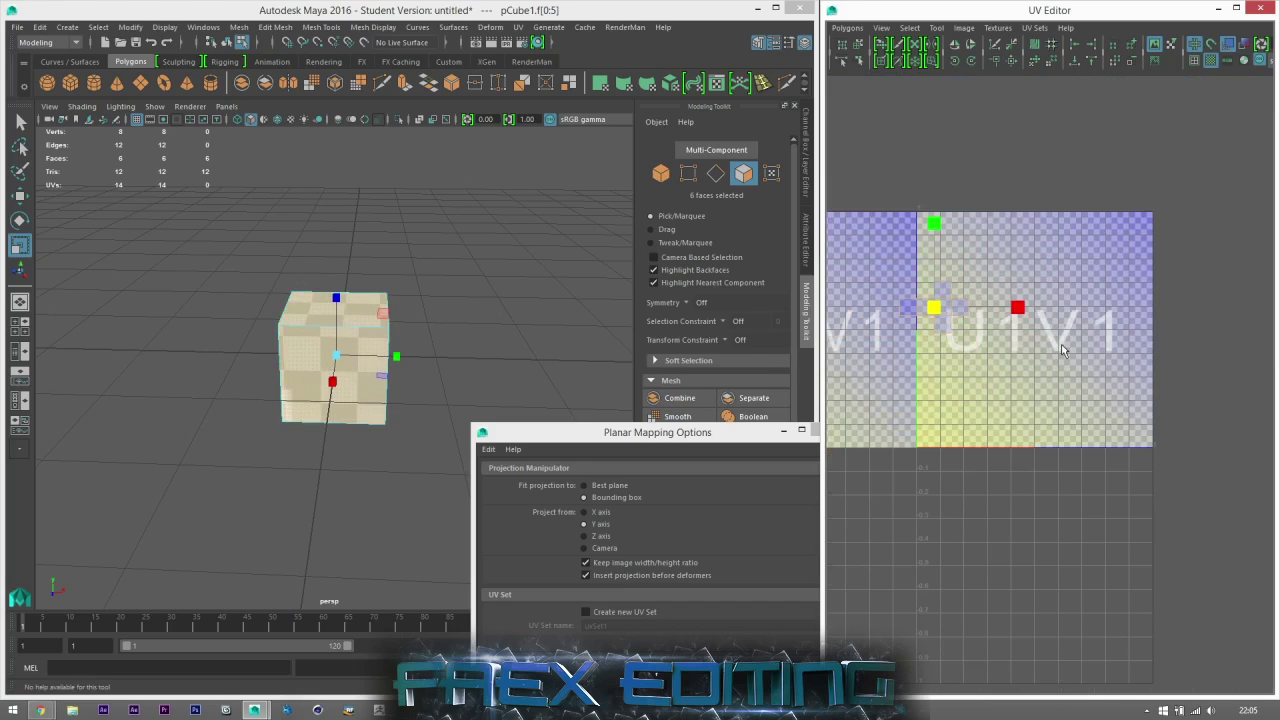
scroll(1022, 285, up, 2)
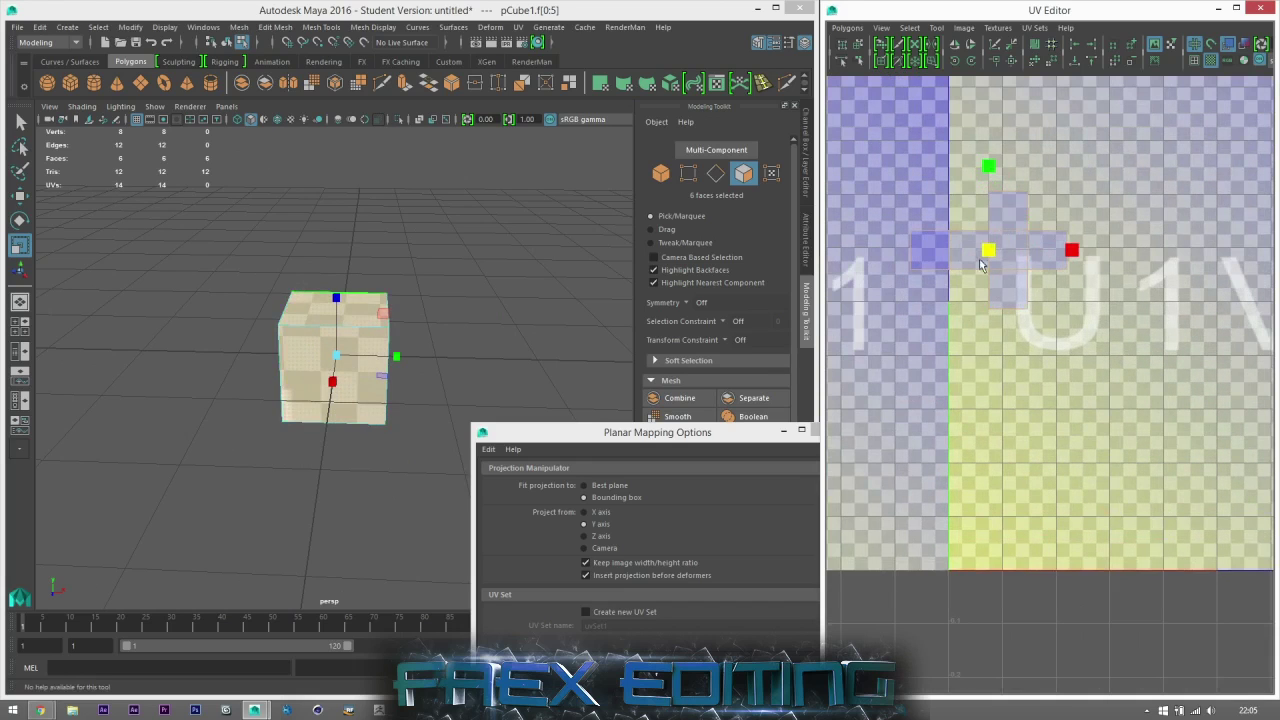
scroll(1021, 244, down, 4)
alt+middle_drag(1071, 397, 996, 385)
drag(944, 310, 1218, 302)
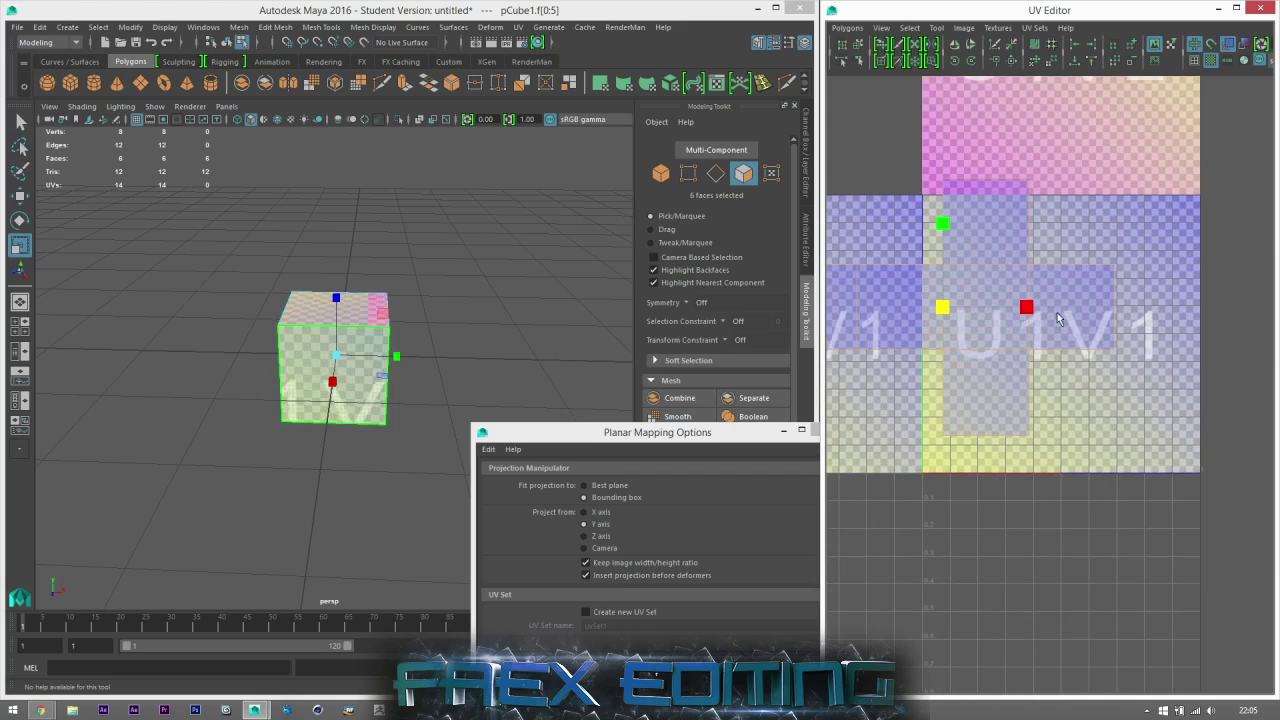
- Move the whole UV layout up into the U1V2 tile
key(f)
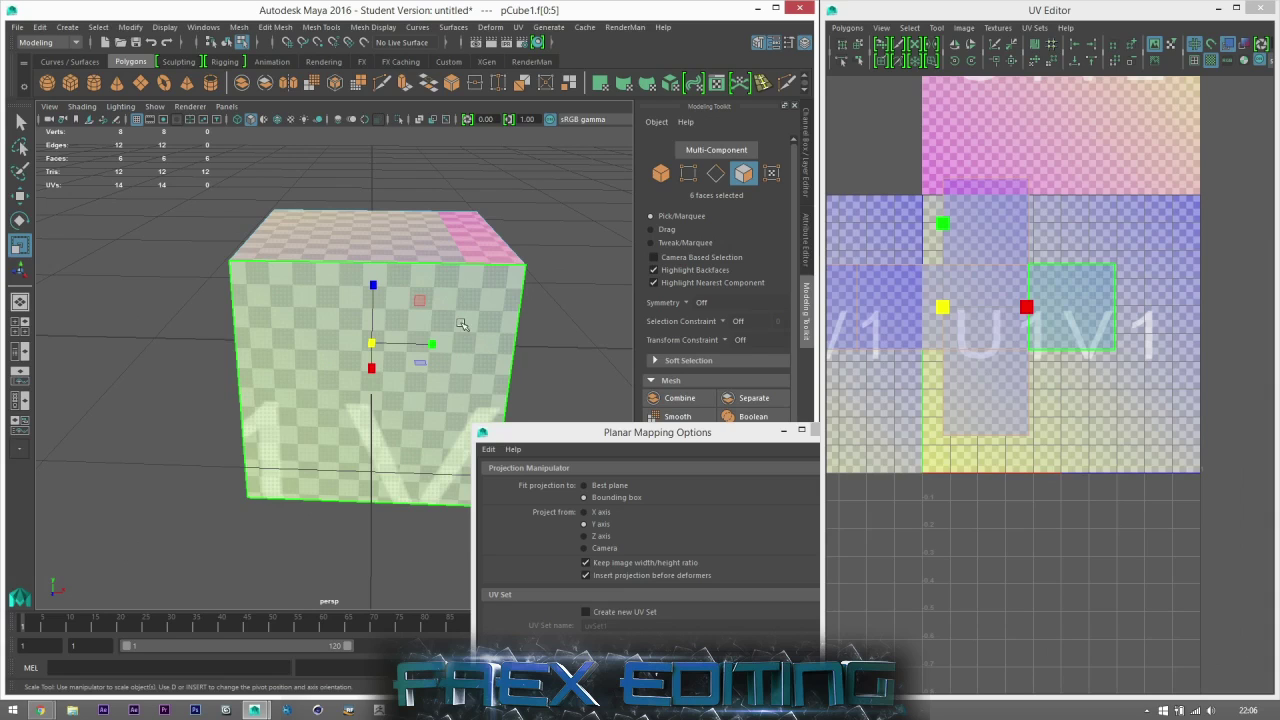
scroll(463, 324, down, 3)
alt+middle_drag(489, 317, 399, 294)
scroll(1090, 365, down, 3)
scroll(1090, 365, down, 1)
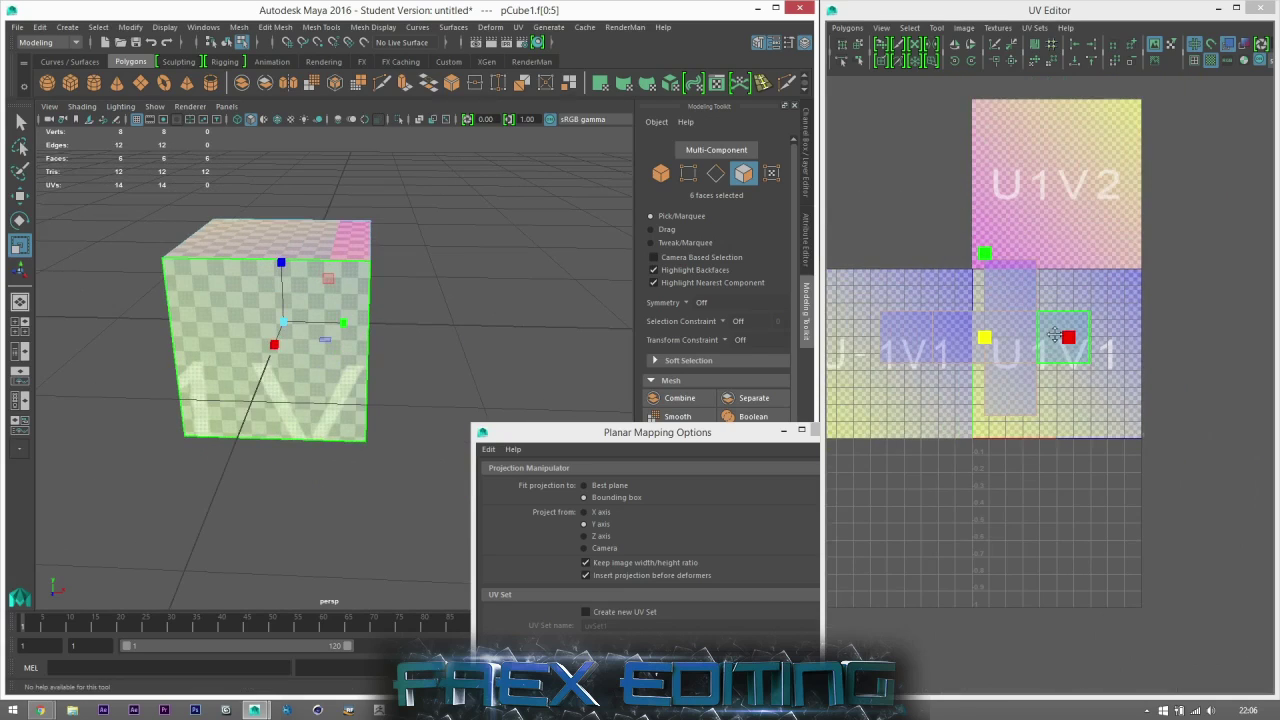
key(w)
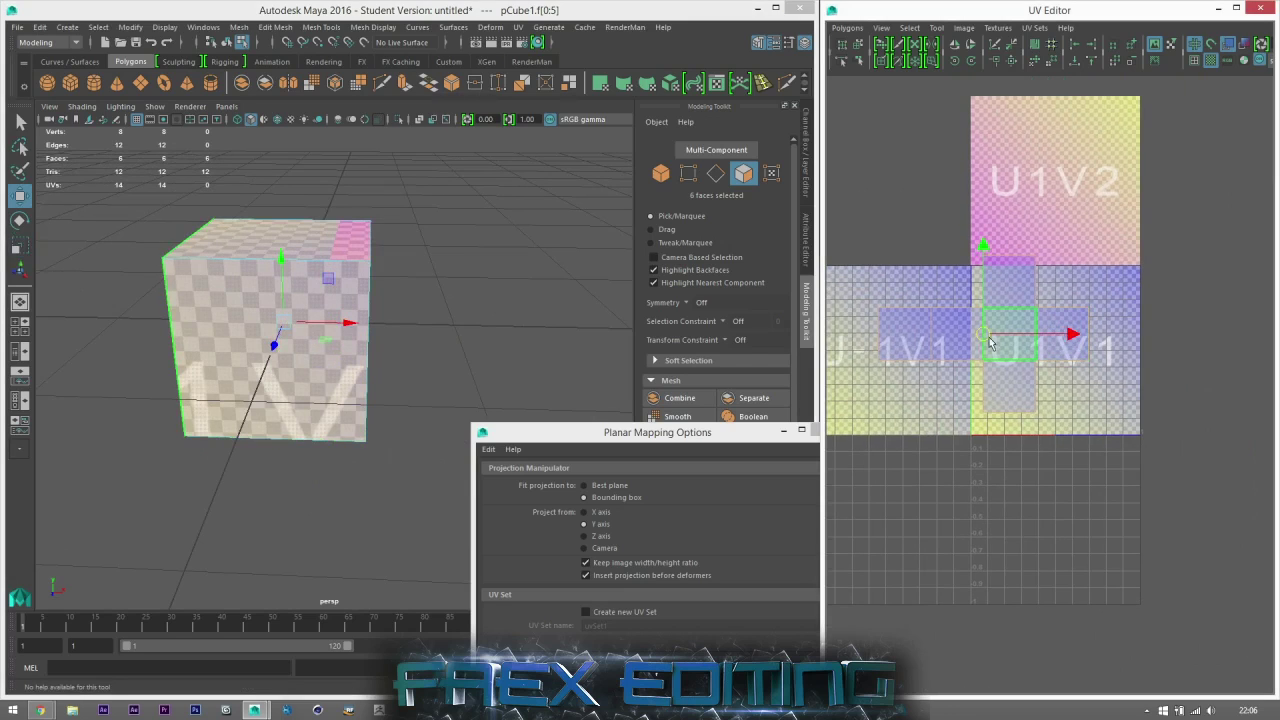
drag(977, 330, 1047, 158)
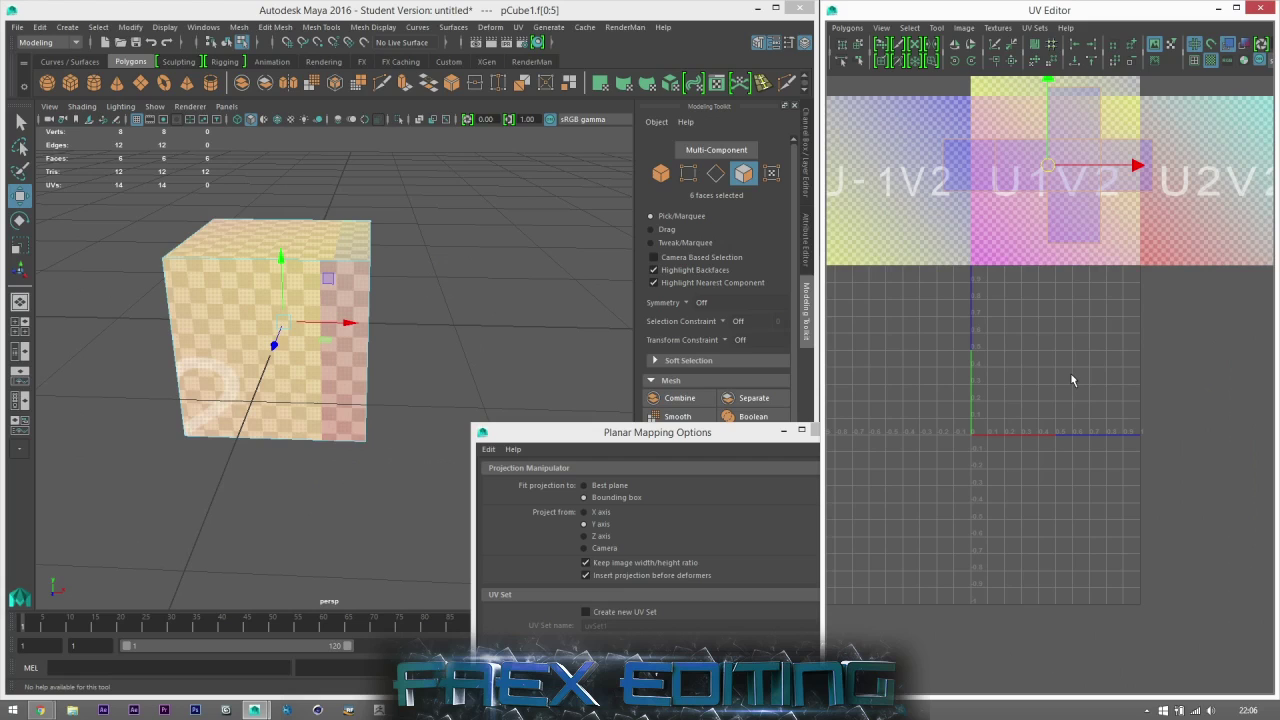
- Move the whole UV layout back down over the U1V1 tile
scroll(1040, 378, up, 3)
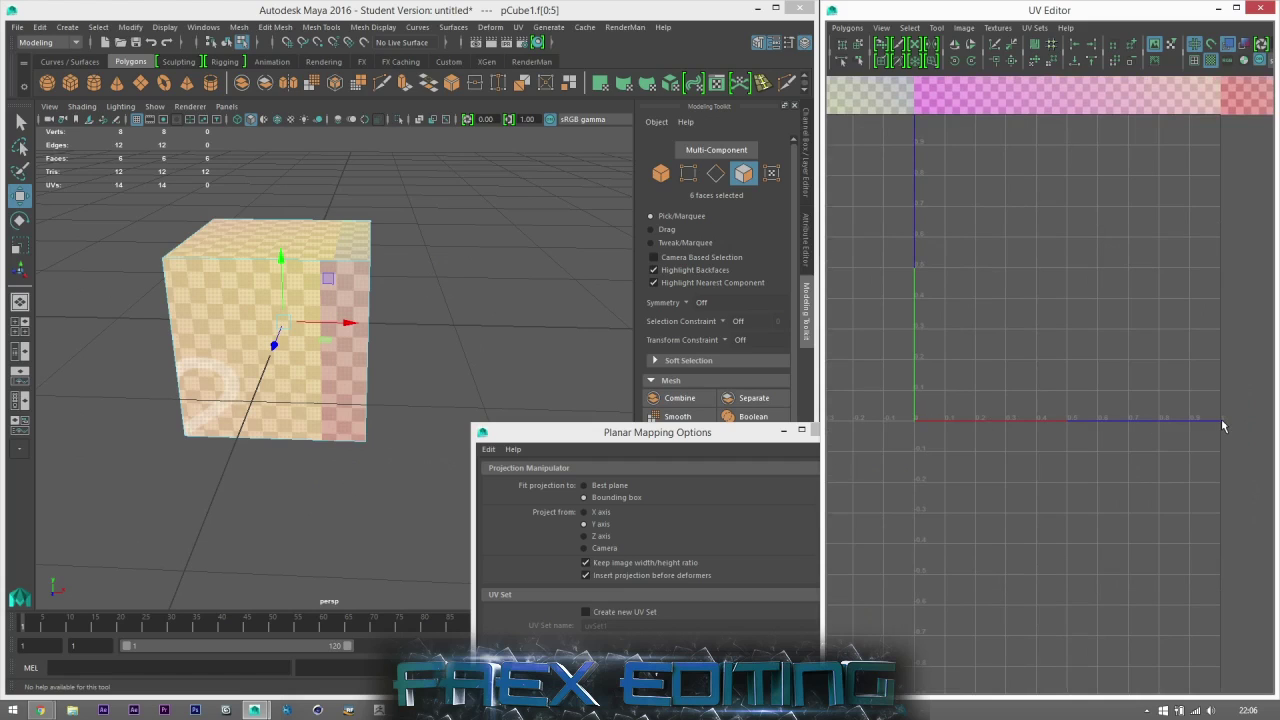
alt+middle_drag(1034, 352, 1115, 431)
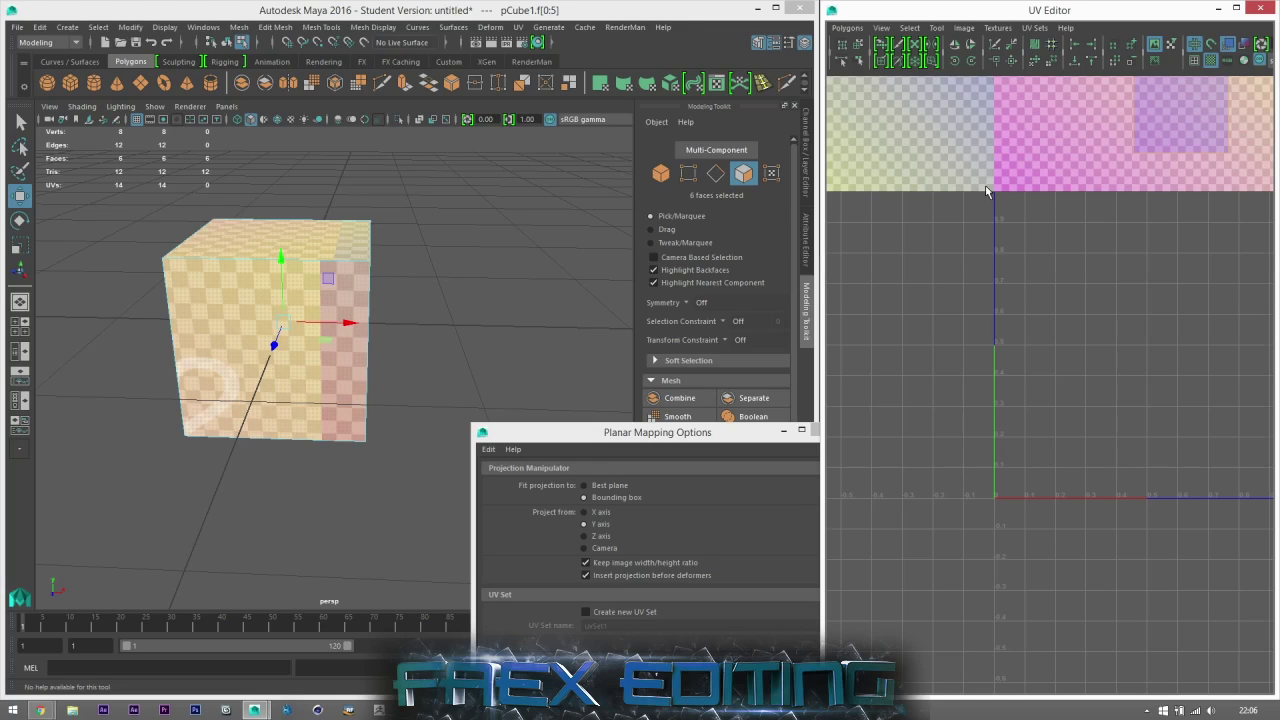
scroll(985, 192, down, 3)
alt+drag(1099, 277, 1071, 270)
alt+middle_drag(1082, 276, 1060, 278)
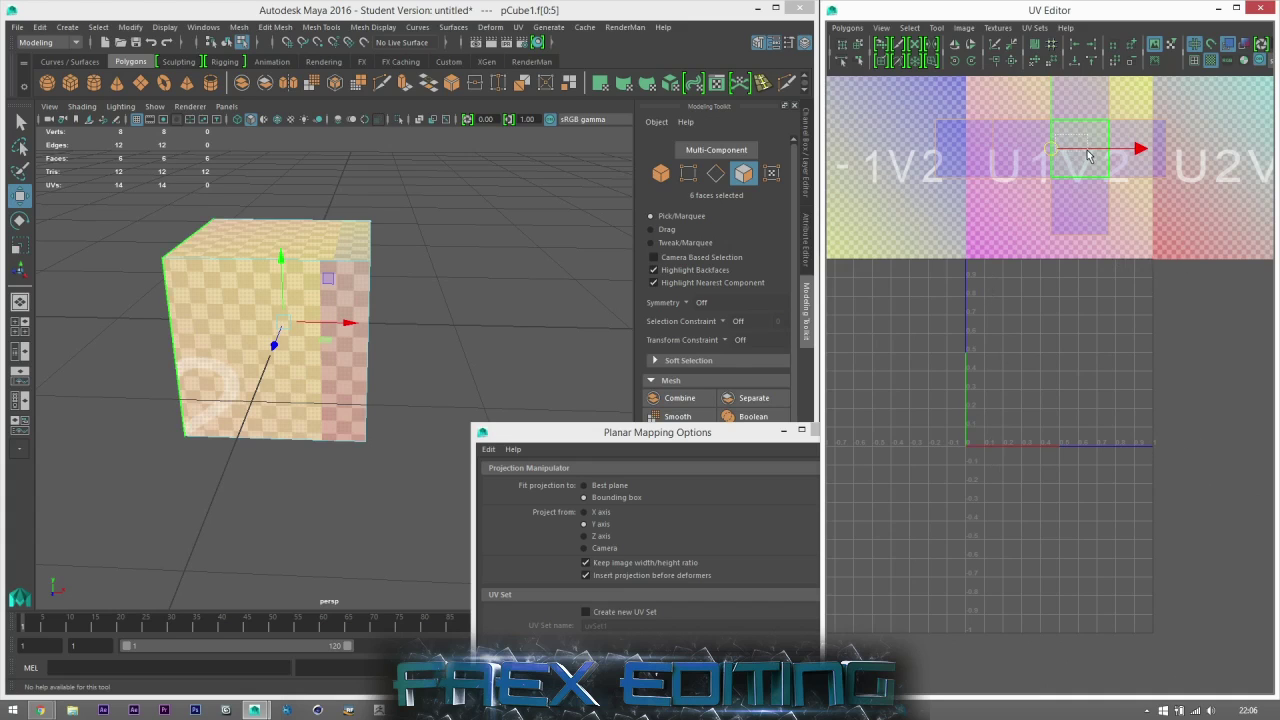
drag(1089, 155, 1060, 333)
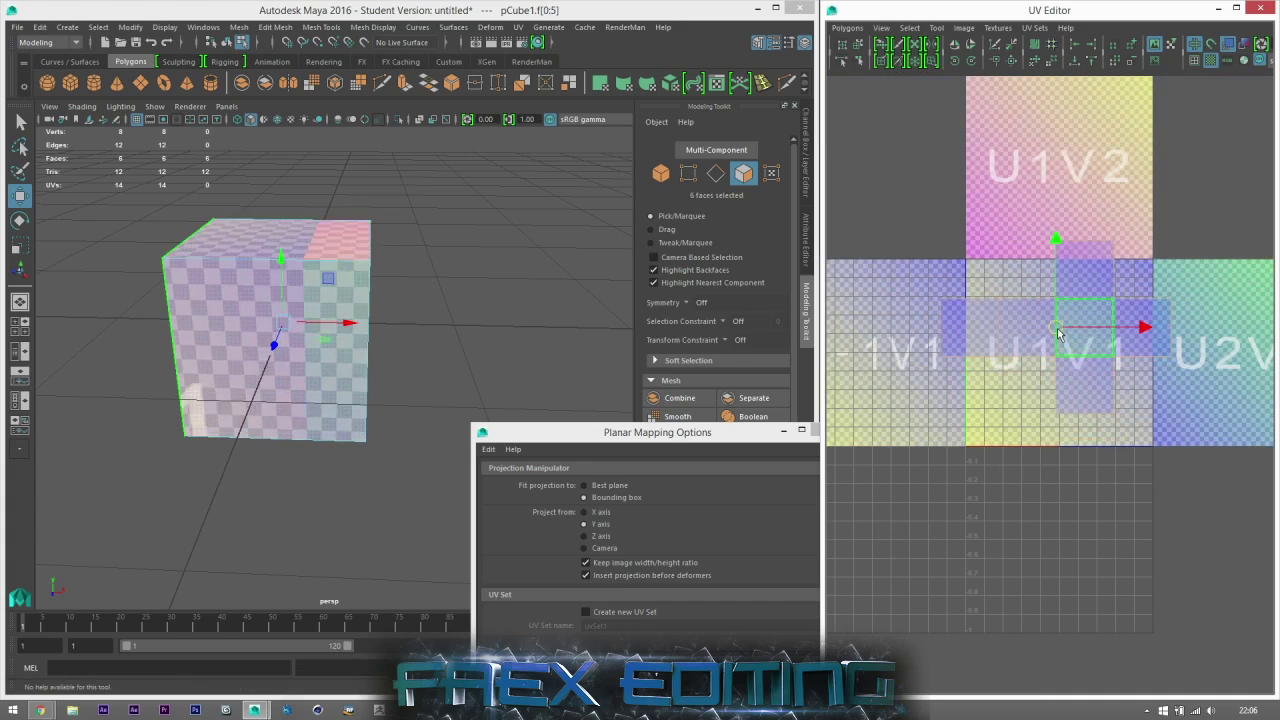
scroll(963, 335, down, 2)
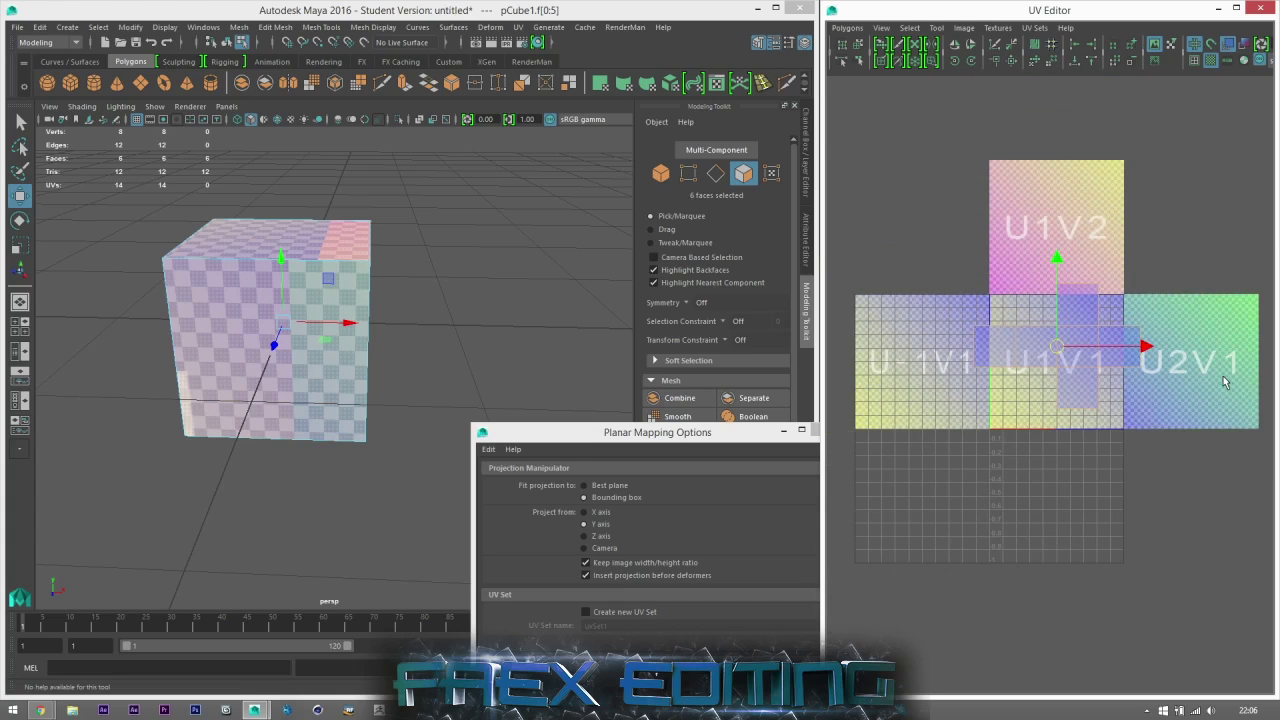
scroll(1224, 381, up, 1)
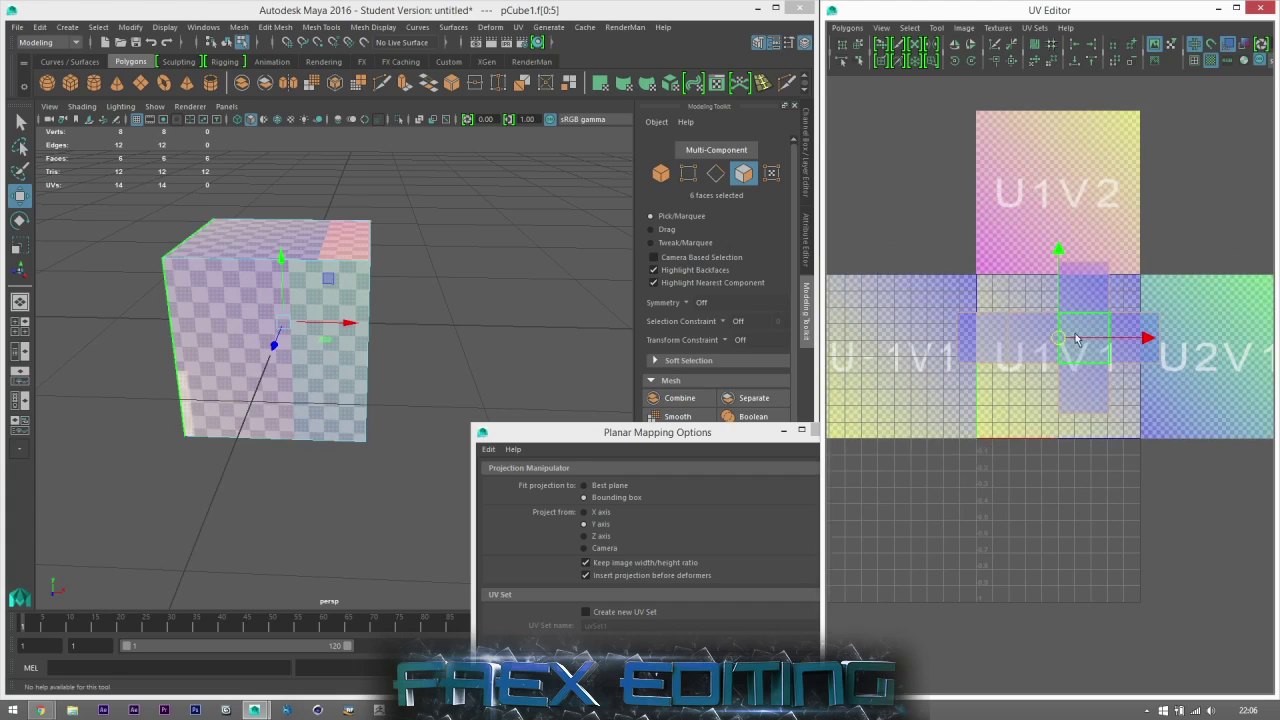
- Scale the UV layout down uniformly until the whole cross fits inside the U1V1 tile
key(r)
drag(1056, 340, 1026, 343)
key(w)
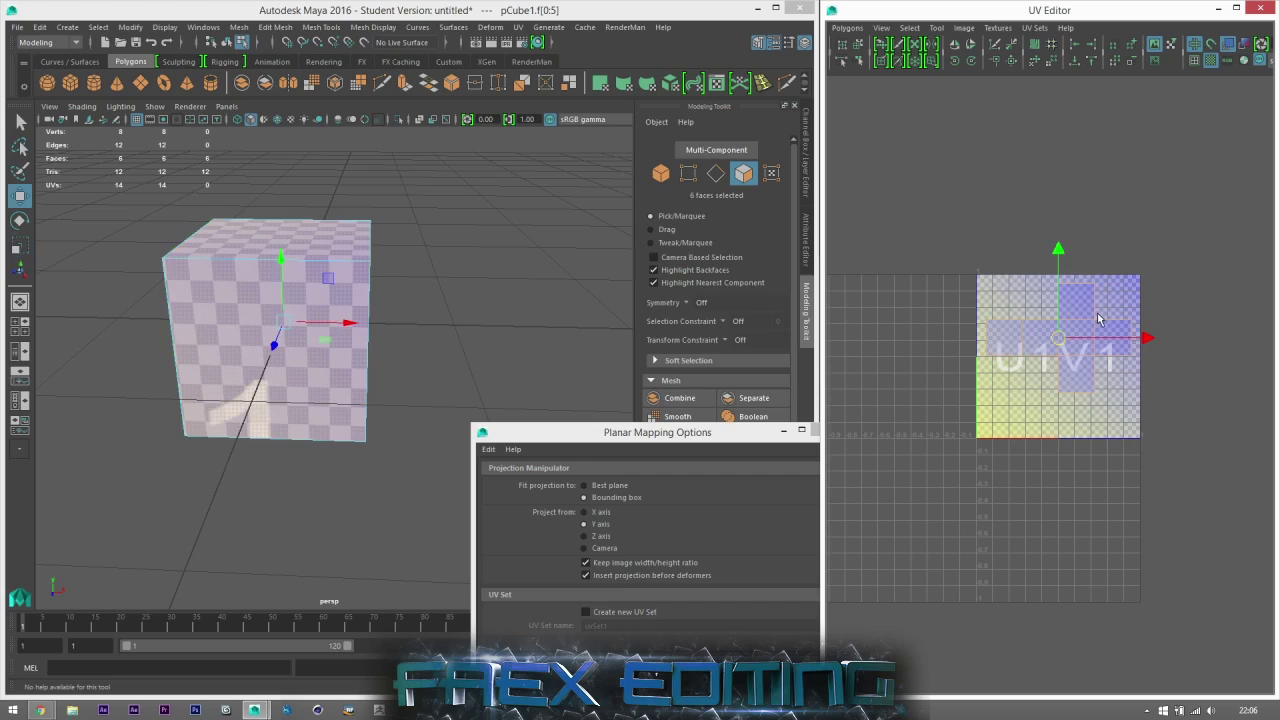
- Move the UV layout against the upper and right borders of the U1V1 tile, keeping it inside the tile
scroll(1085, 323, up, 1)
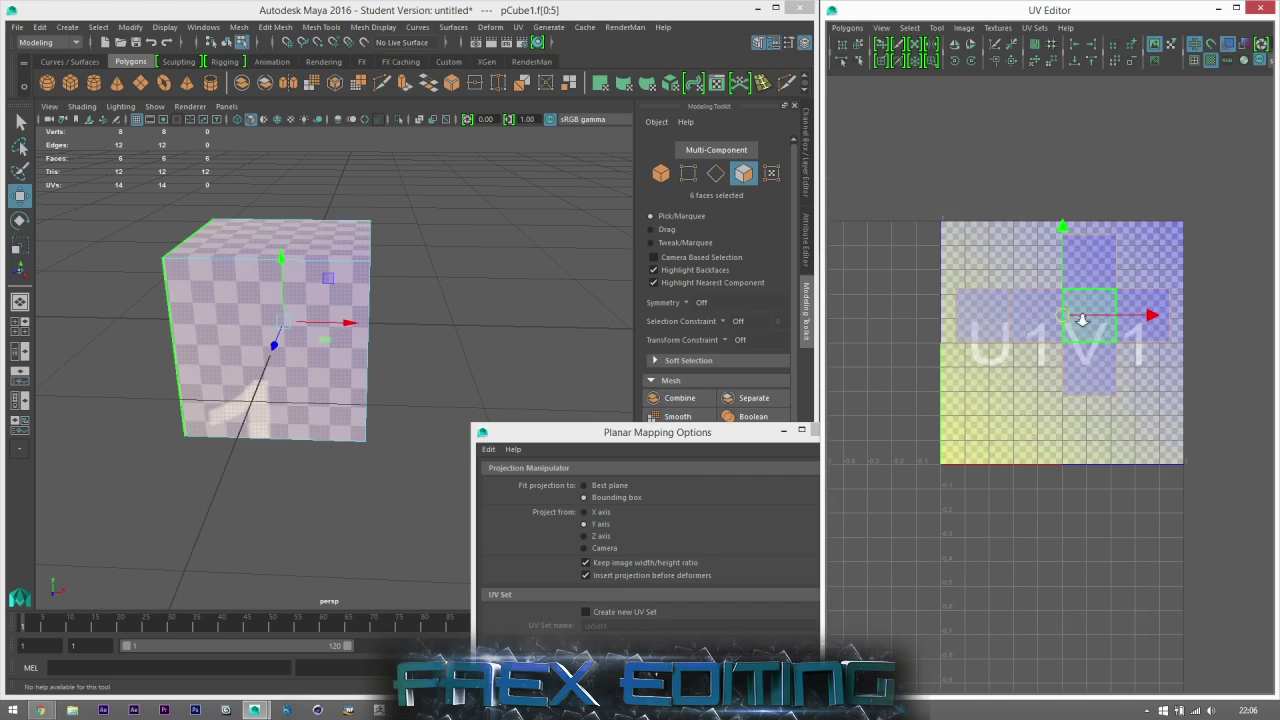
scroll(1083, 320, up, 1)
scroll(1075, 282, down, 1)
scroll(1085, 270, up, 4)
alt+middle_drag(1117, 234, 937, 337)
scroll(950, 332, down, 1)
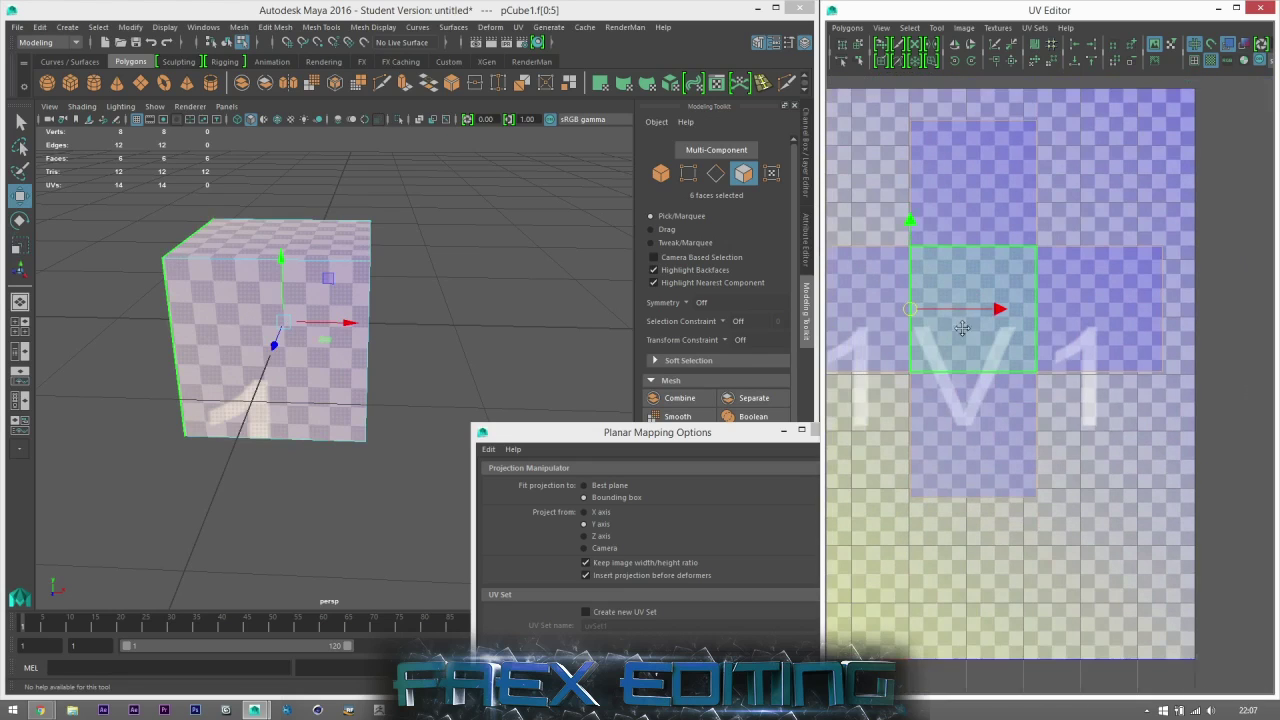
scroll(962, 328, down, 2)
alt+middle_drag(1000, 371, 1055, 364)
drag(1075, 347, 1072, 340)
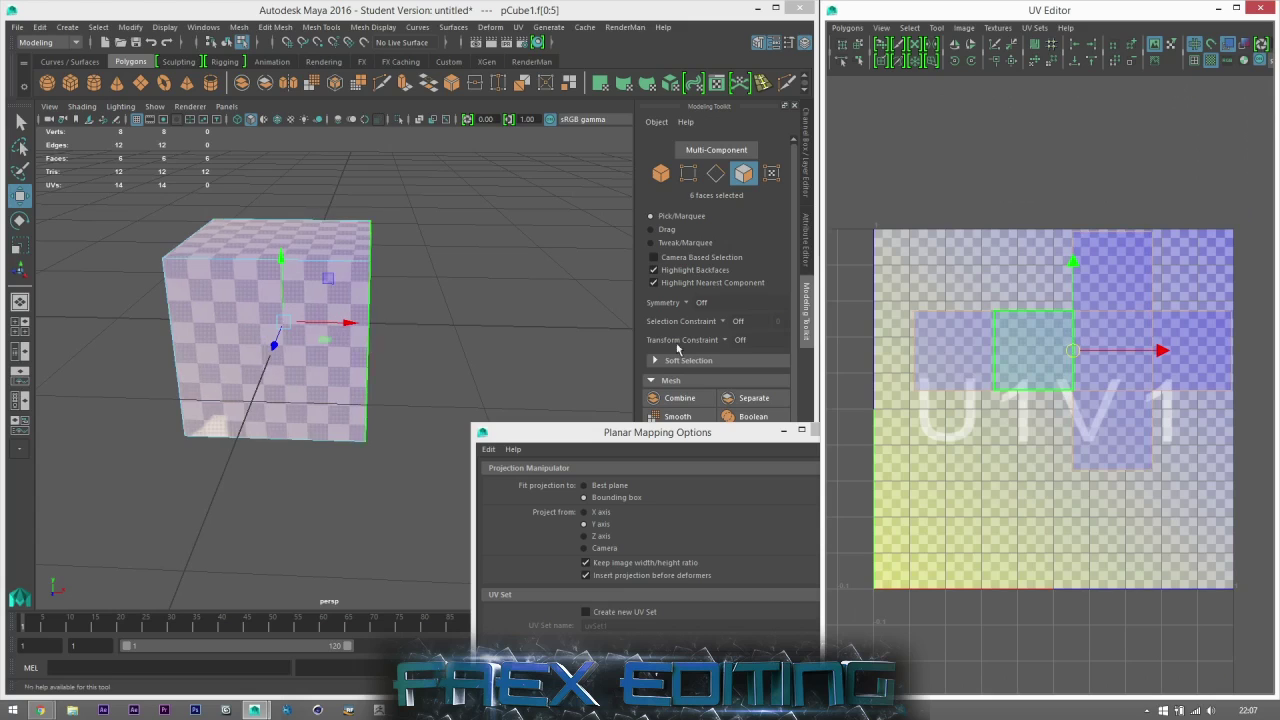
- Return to object selection with the cube selected, and close the Planar Mapping Options window
scroll(603, 180, down, 6)
click(650, 179)
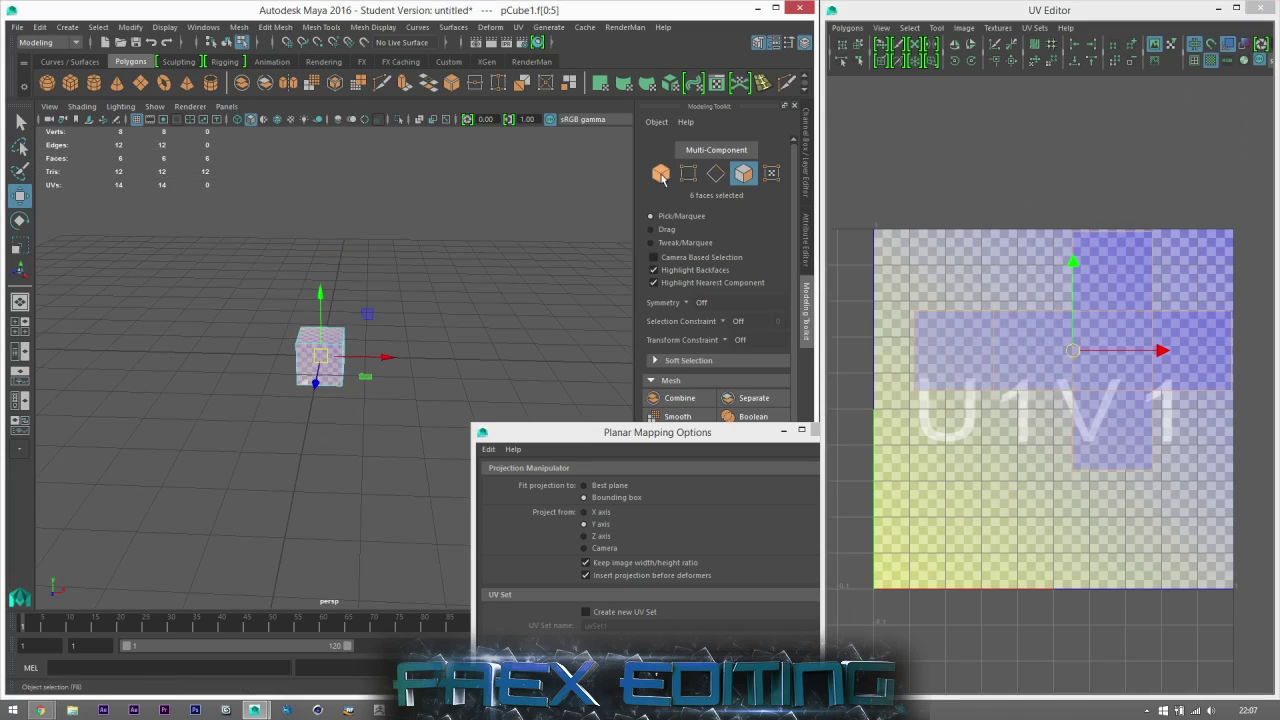
click(661, 177)
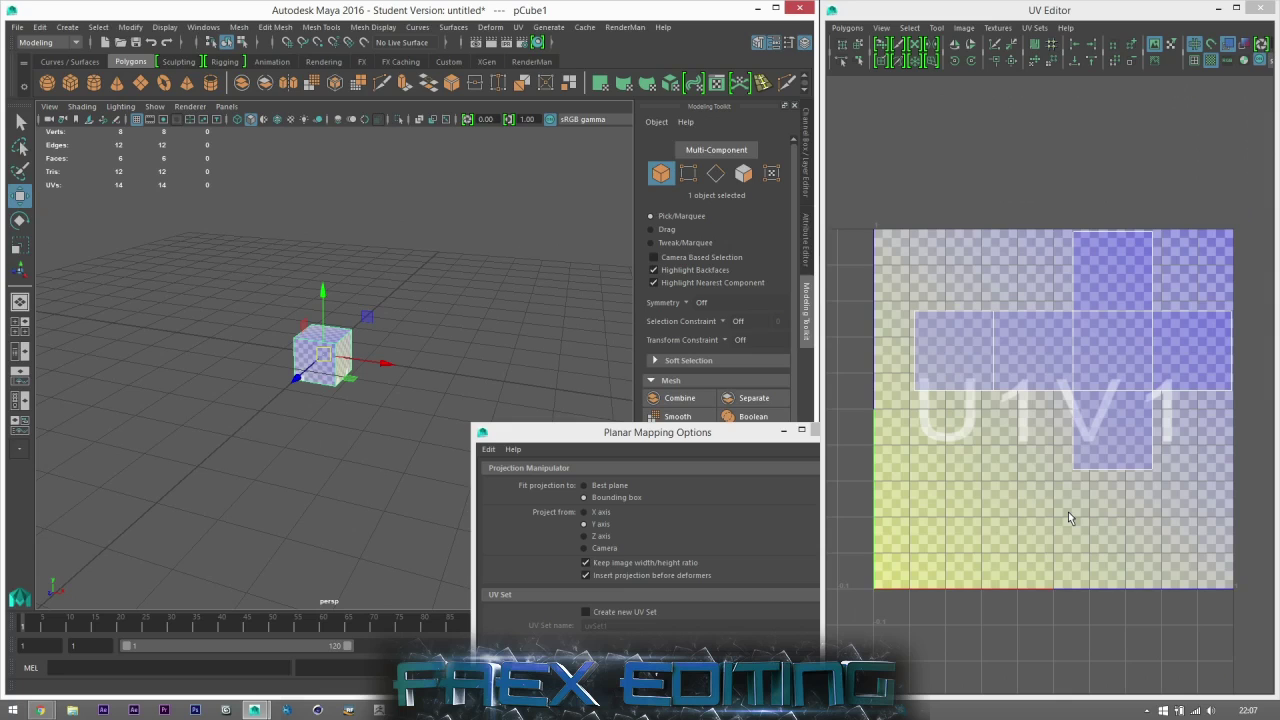
drag(754, 437, 694, 436)
click(760, 428)
click(309, 392)
click(314, 356)
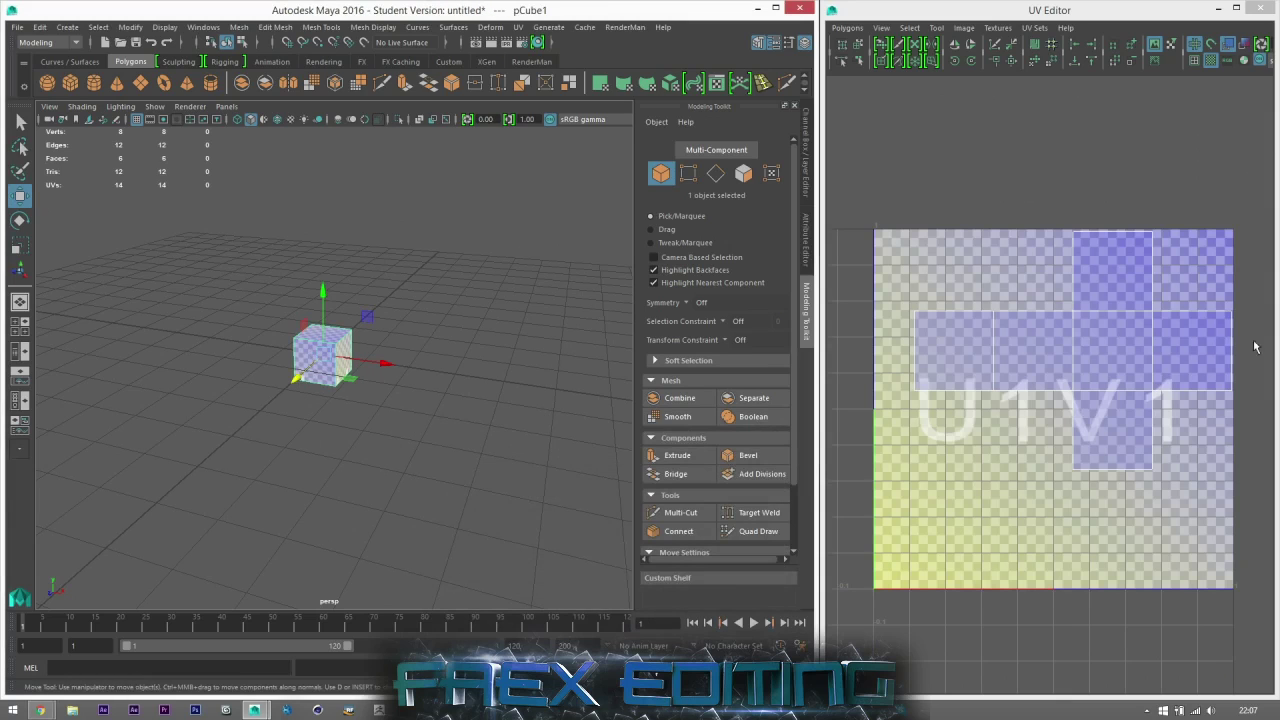
- Select only the cube's front face in face mode and display the cube's list of construction history inputs
click(743, 173)
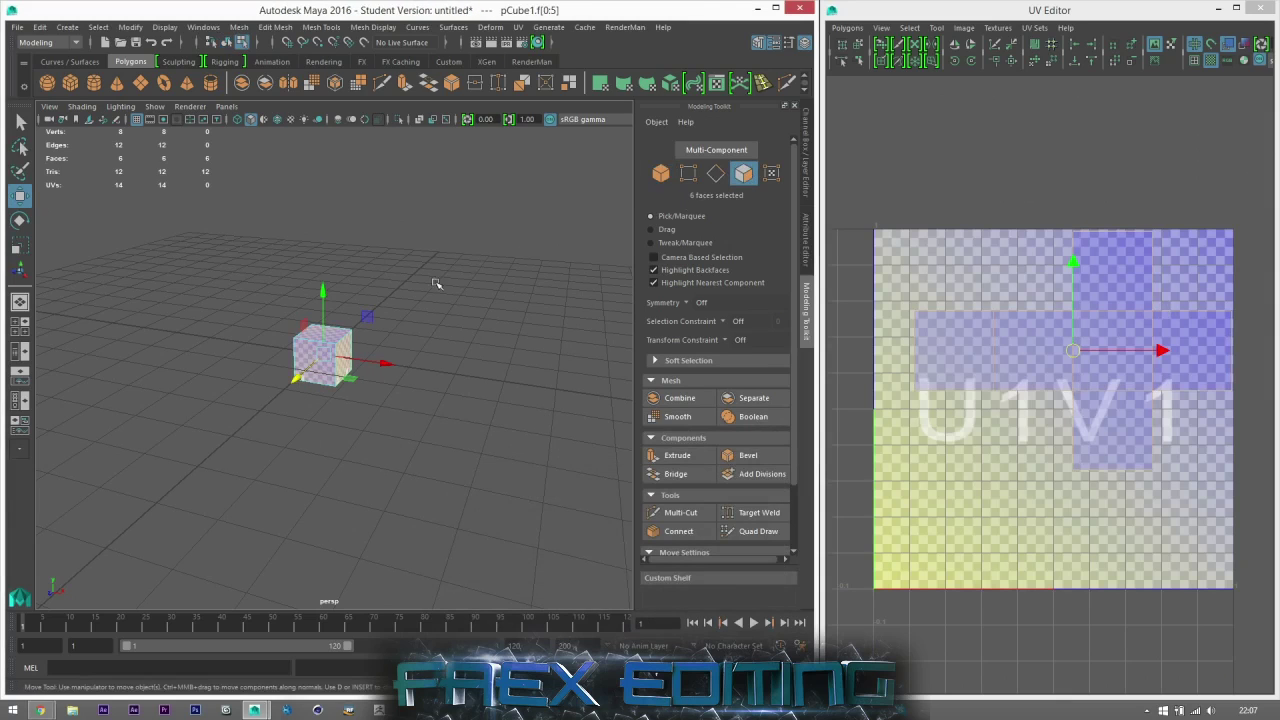
click(314, 378)
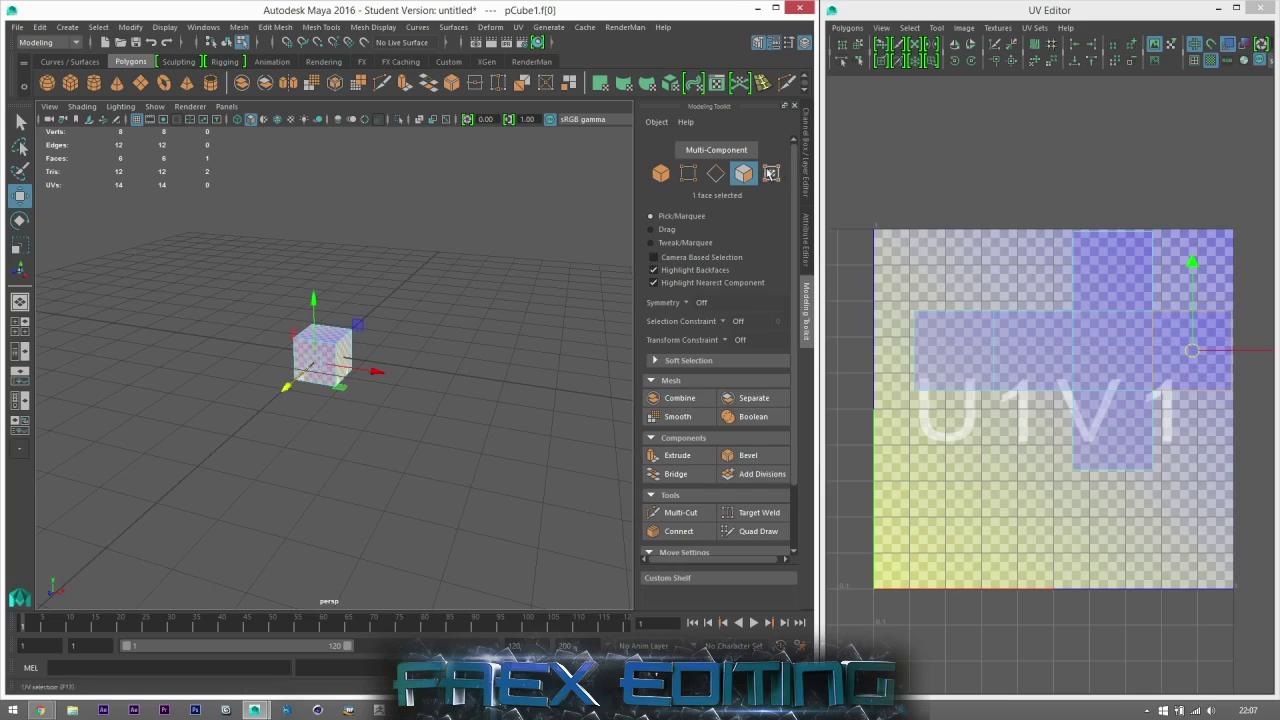
click(805, 156)
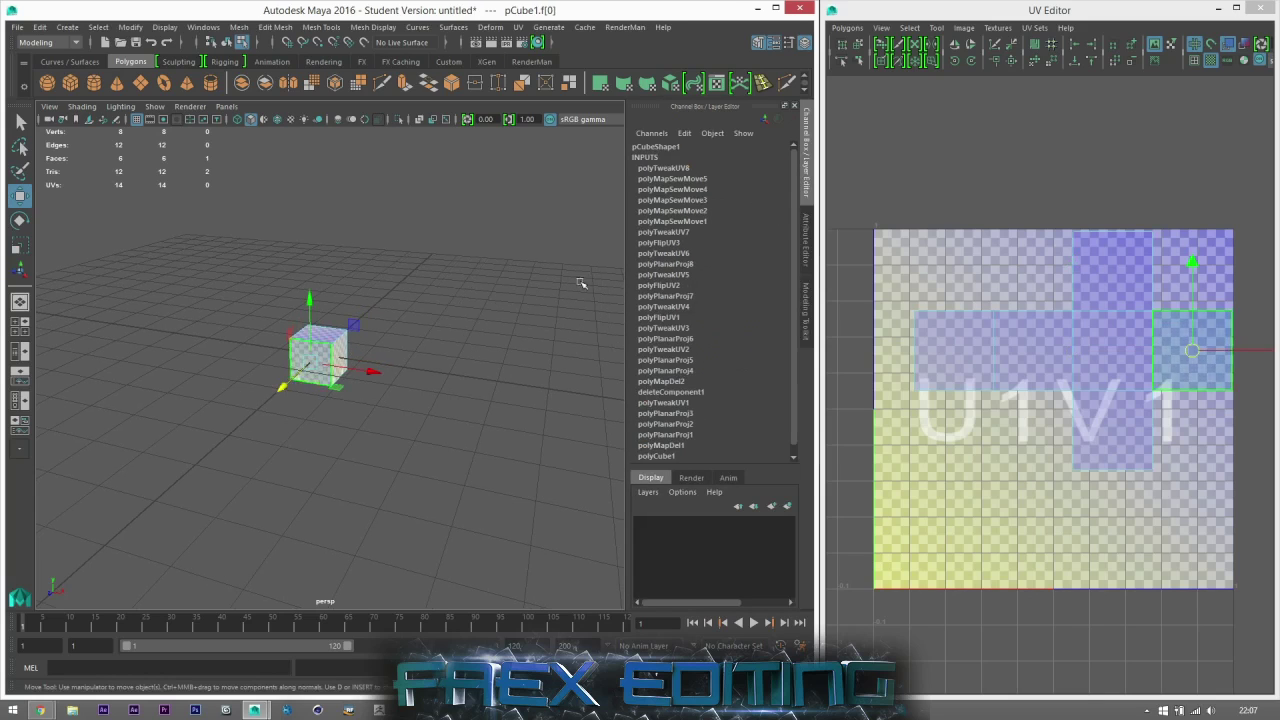
- Return to object selection and delete the UV-mapped cube from the scene
click(807, 310)
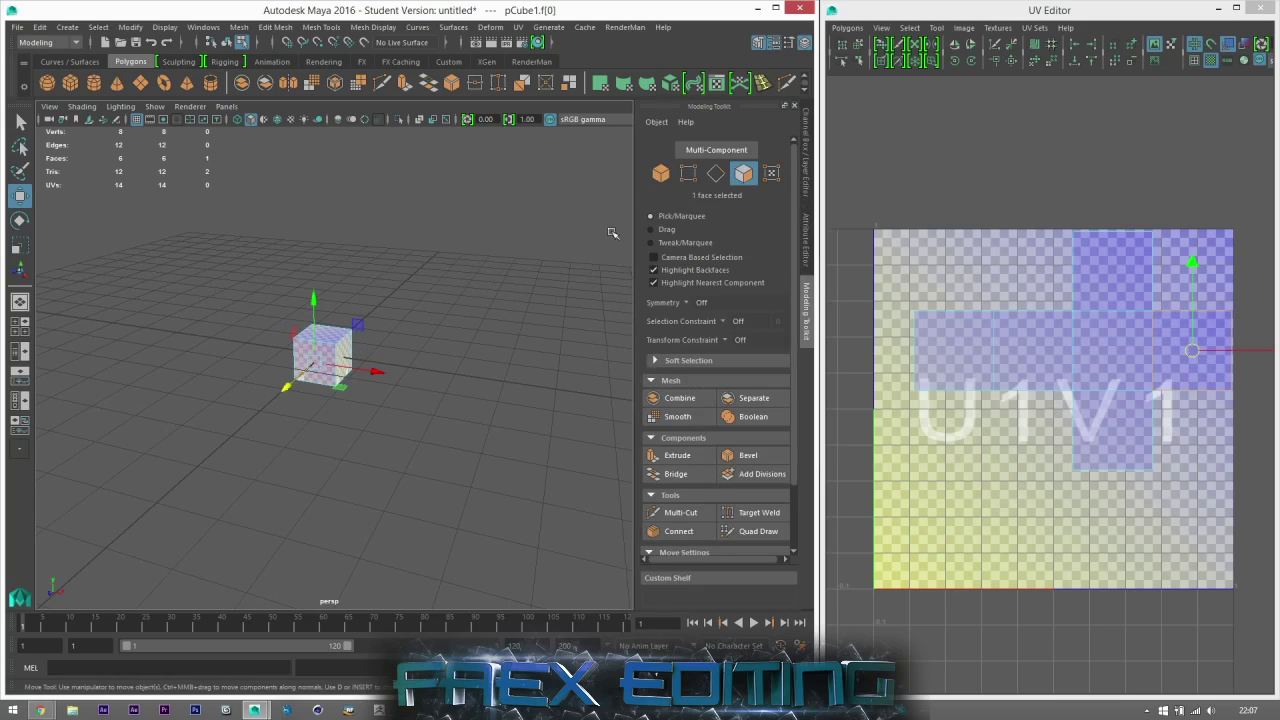
click(658, 175)
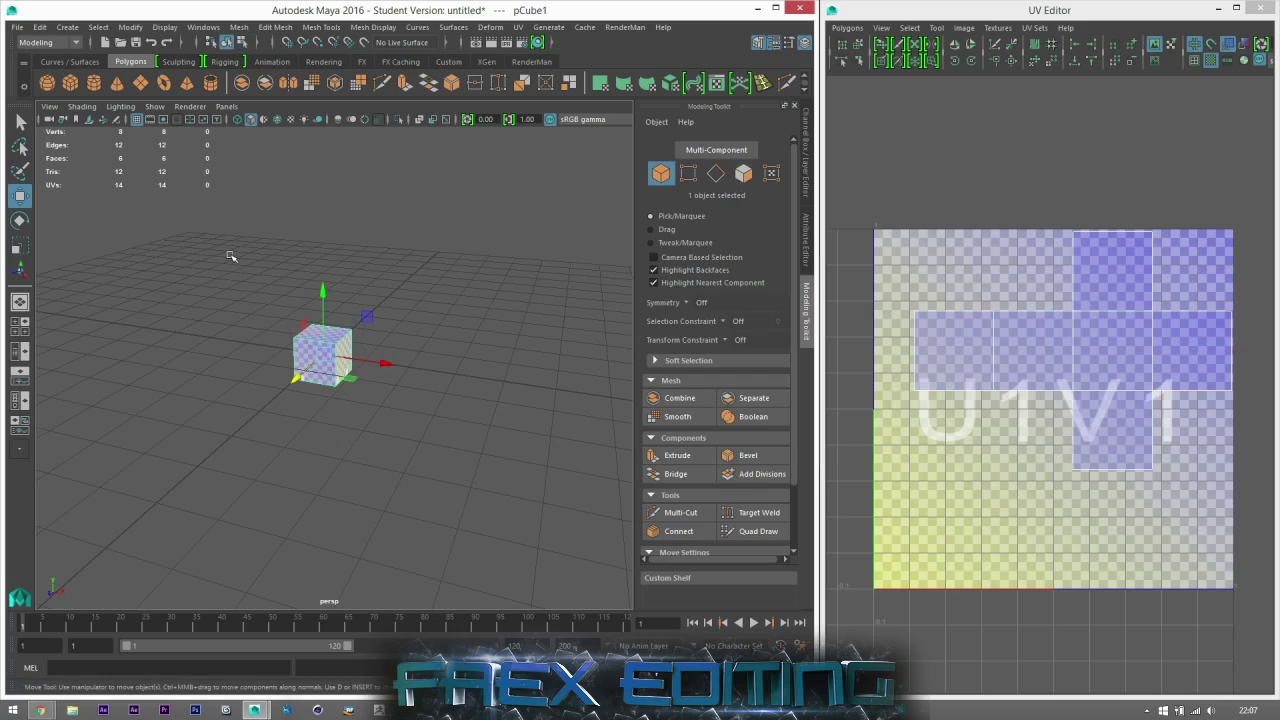
key(Delete)
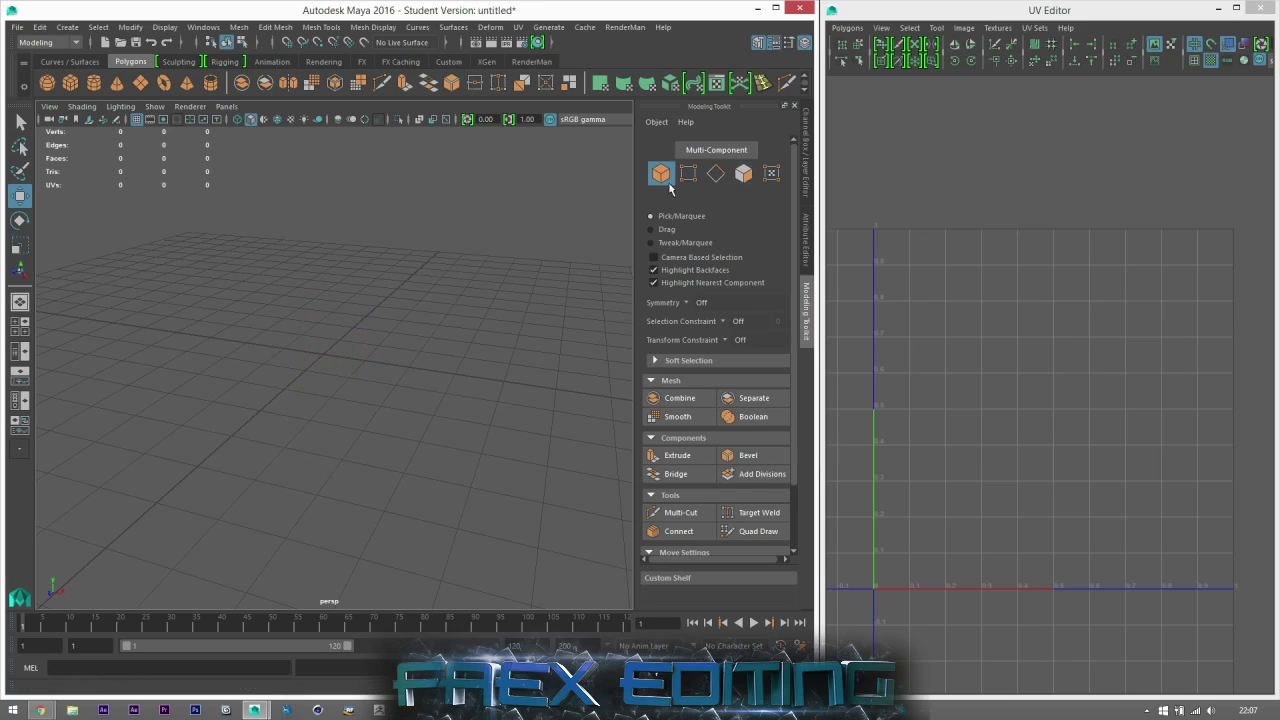
- Create a polygon cylinder and scale it vertically into a tall column several times its original height
click(94, 84)
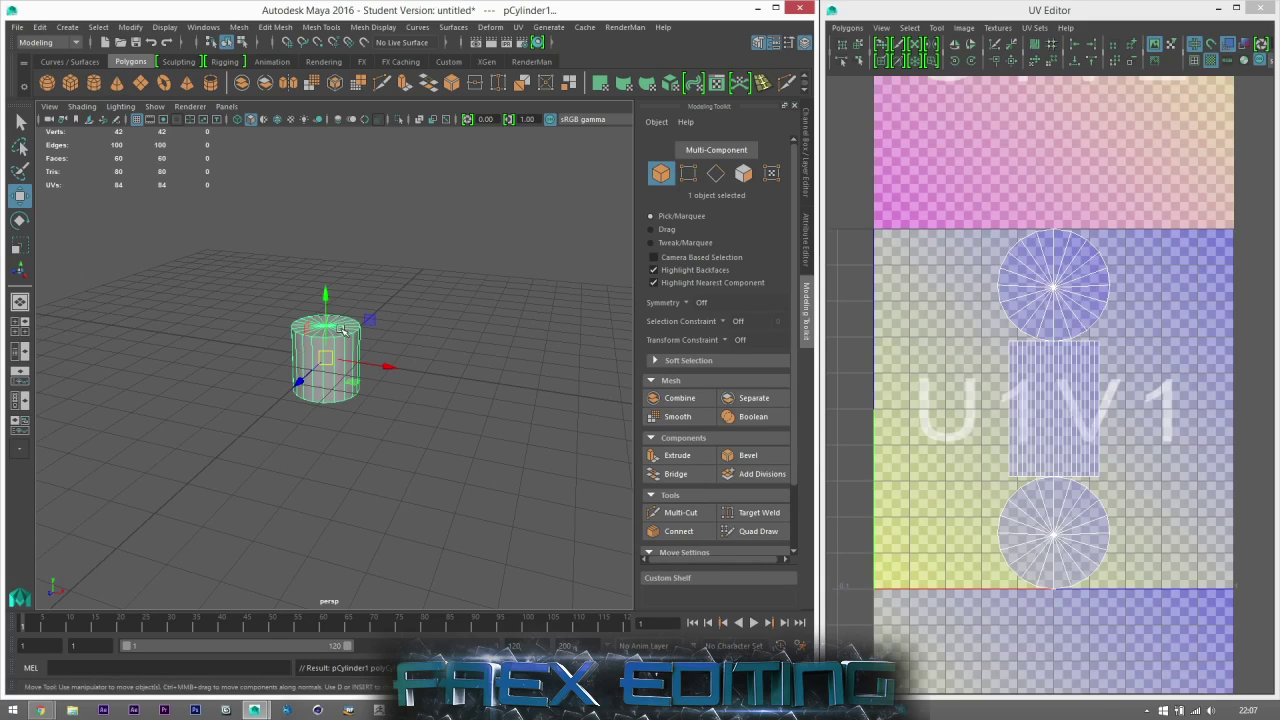
key(r)
drag(326, 300, 409, 193)
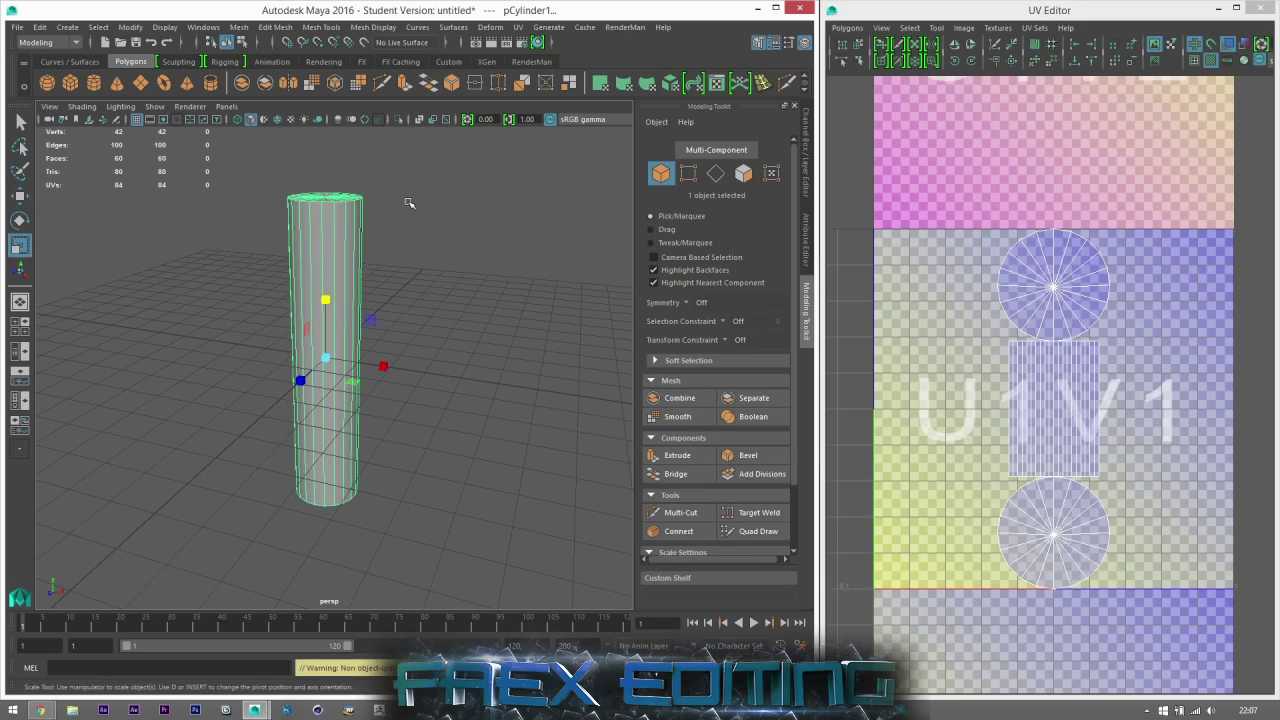
key(w)
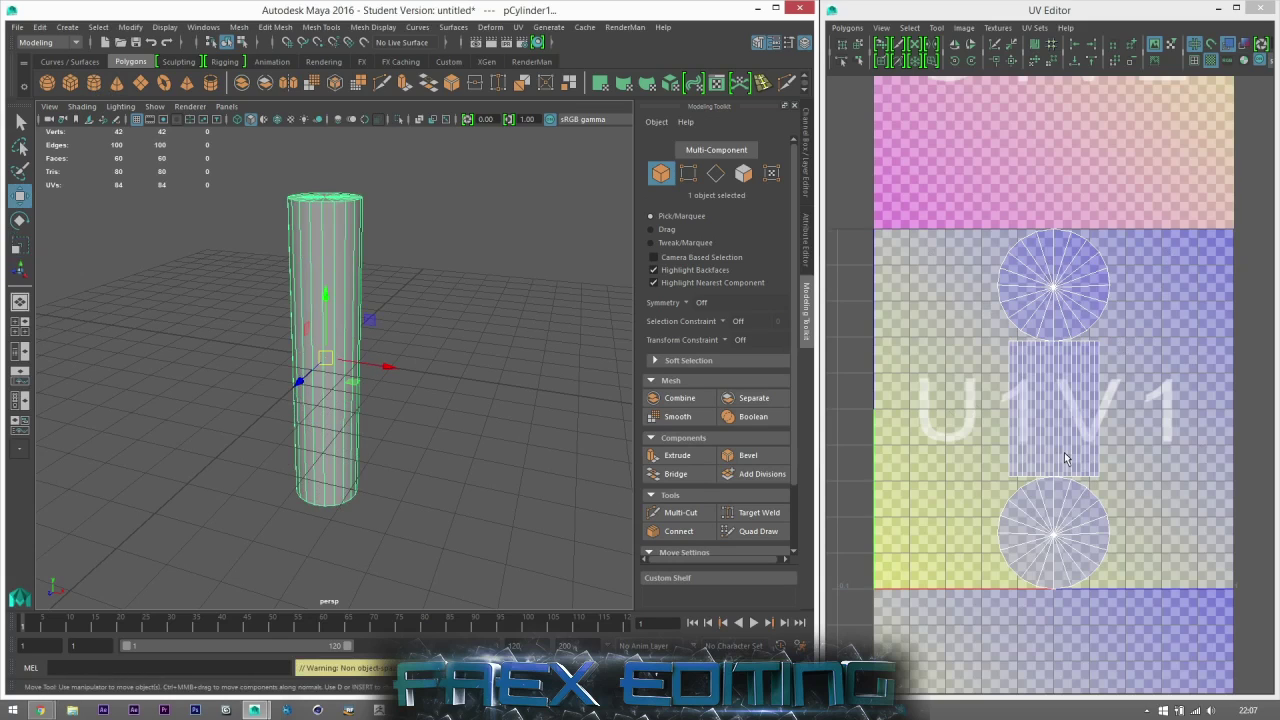
- Display the checkered tiles on the cylinder and examine how the pattern stretches on its side and top cap
click(1210, 61)
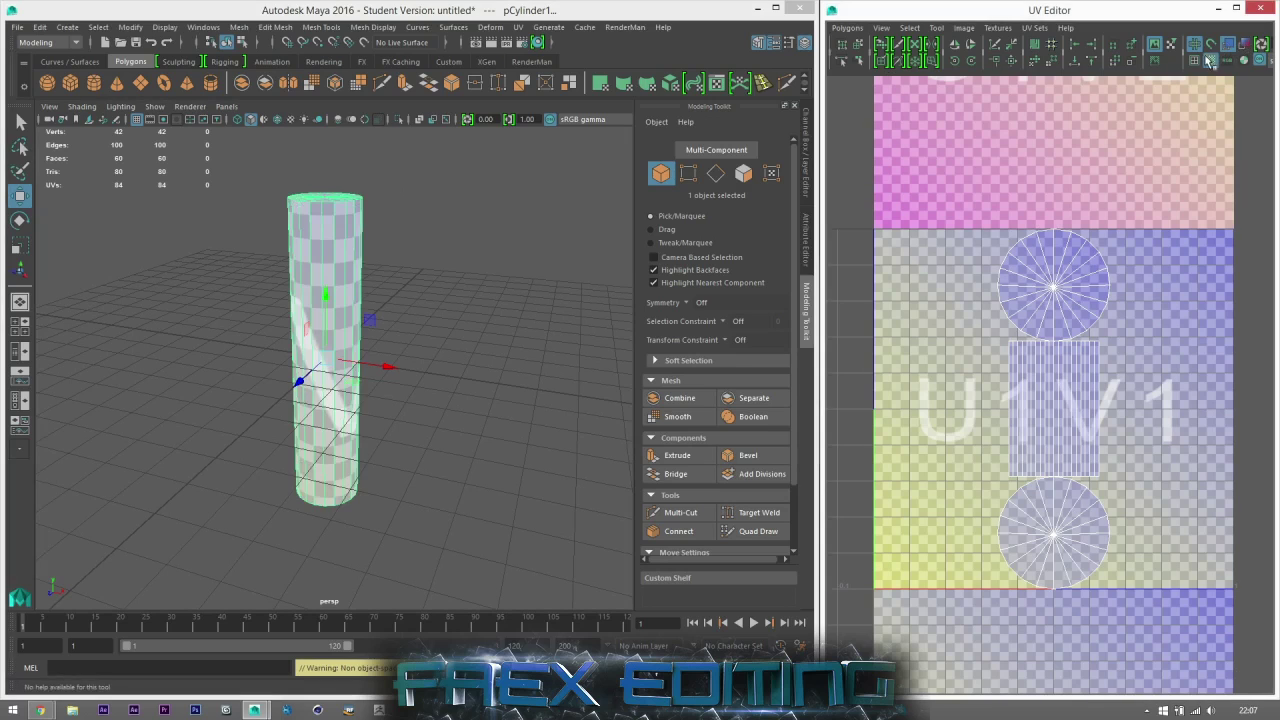
scroll(308, 419, up, 4)
alt+drag(308, 419, 386, 472)
alt+drag(347, 291, 378, 368)
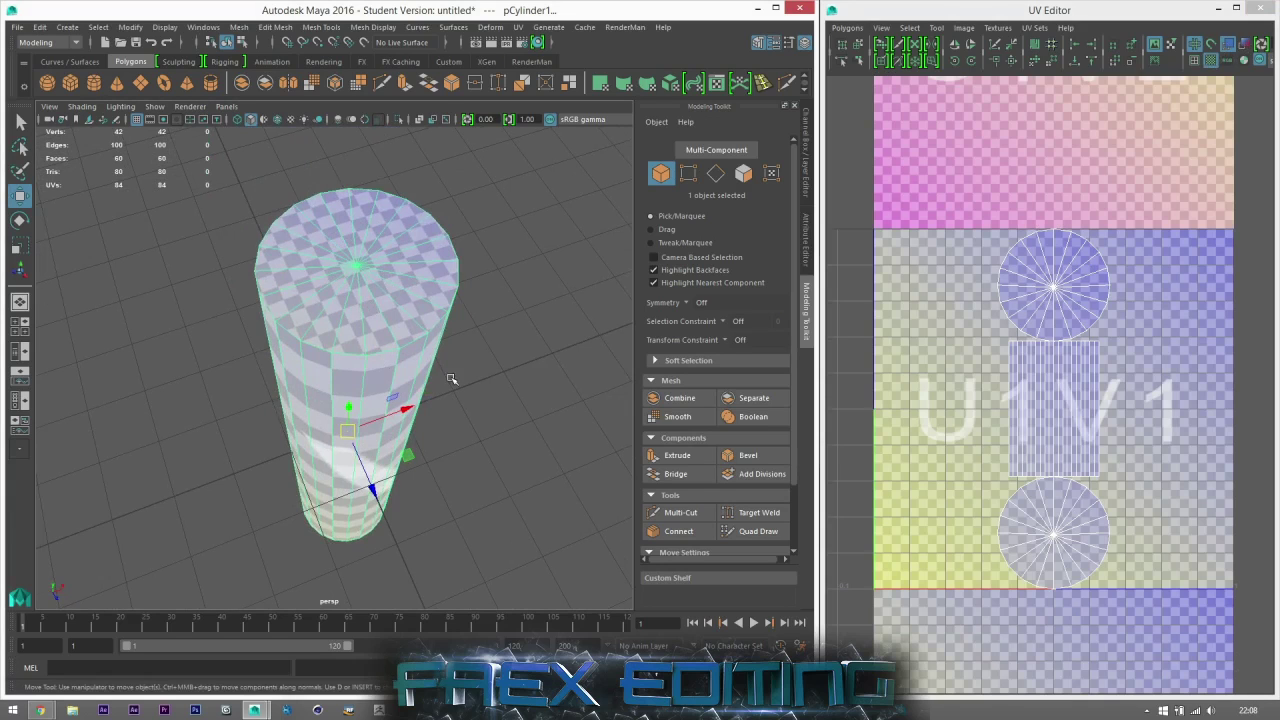
alt+drag(386, 282, 393, 308)
scroll(545, 340, down, 4)
alt+drag(462, 332, 446, 369)
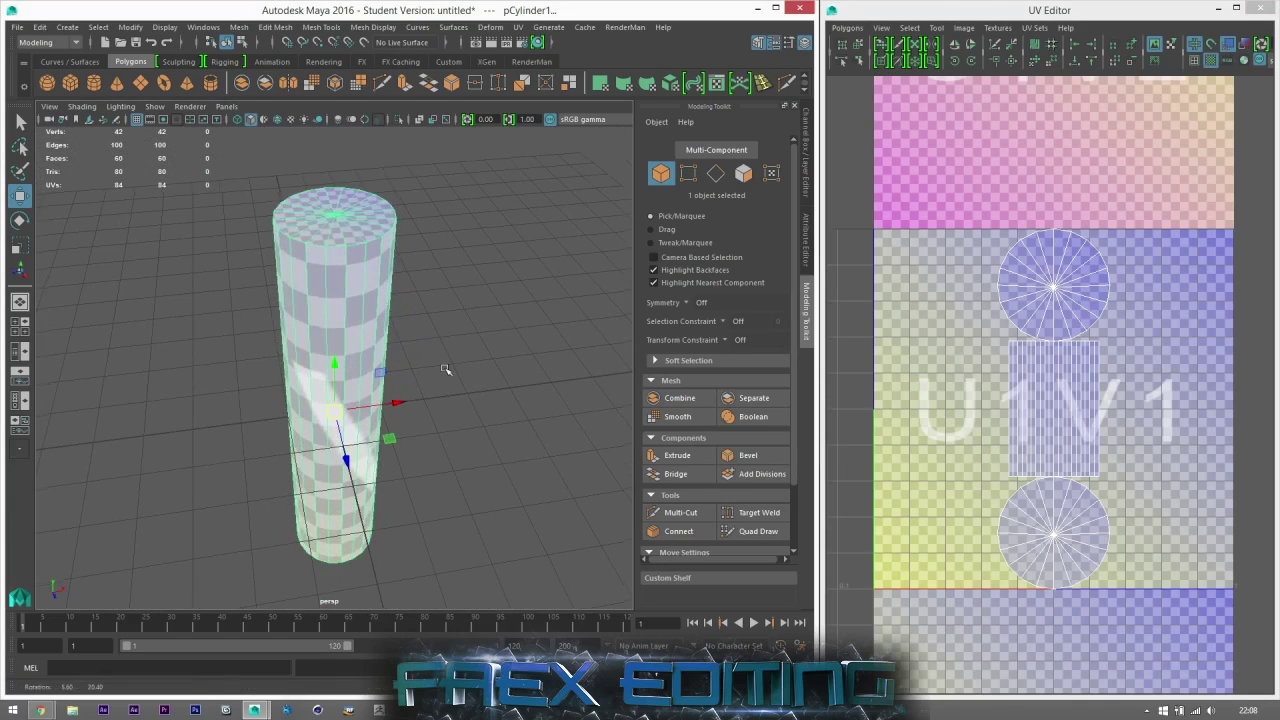
- Delete all of the cylinder's UVs and reselect the cylinder as an object
click(743, 173)
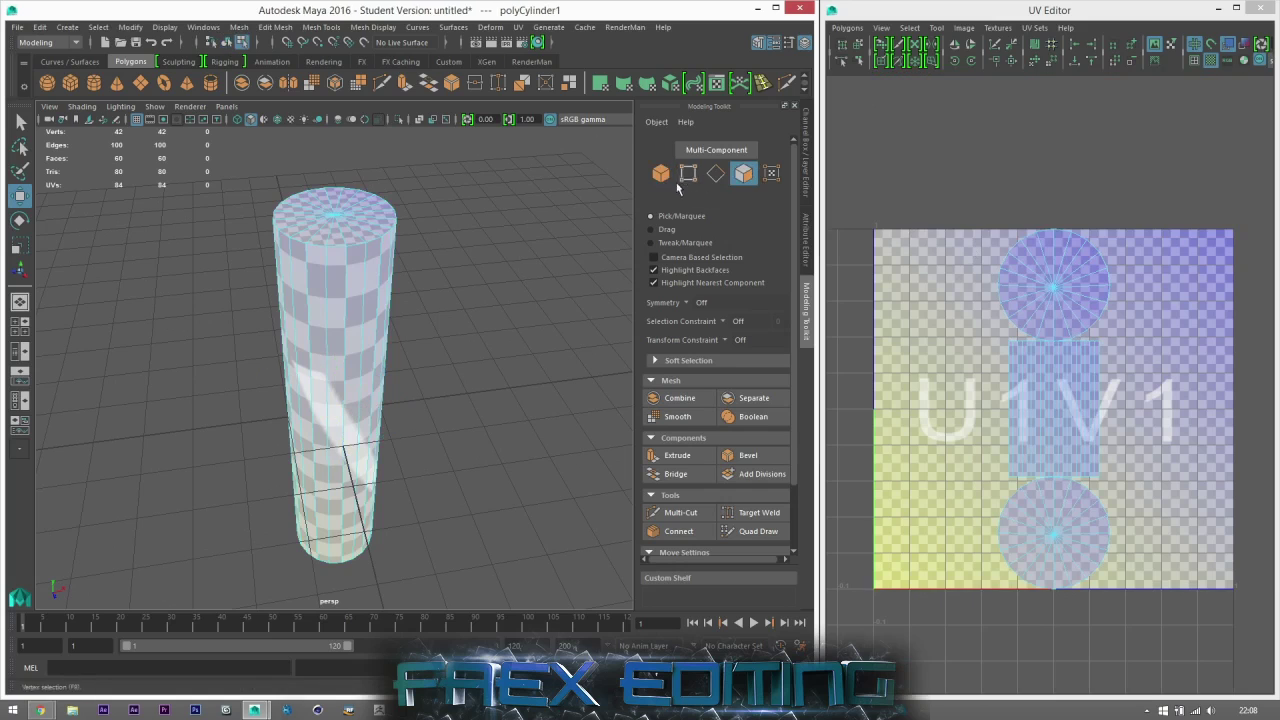
key(F8)
click(847, 27)
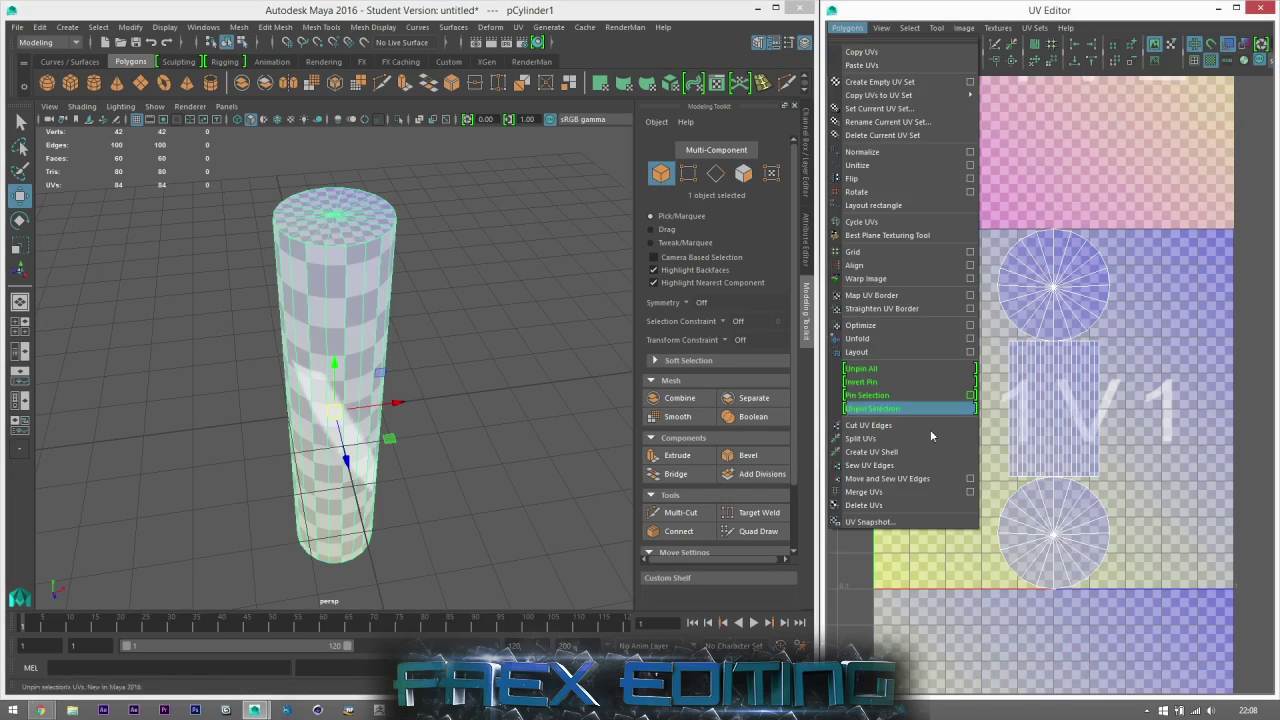
click(912, 496)
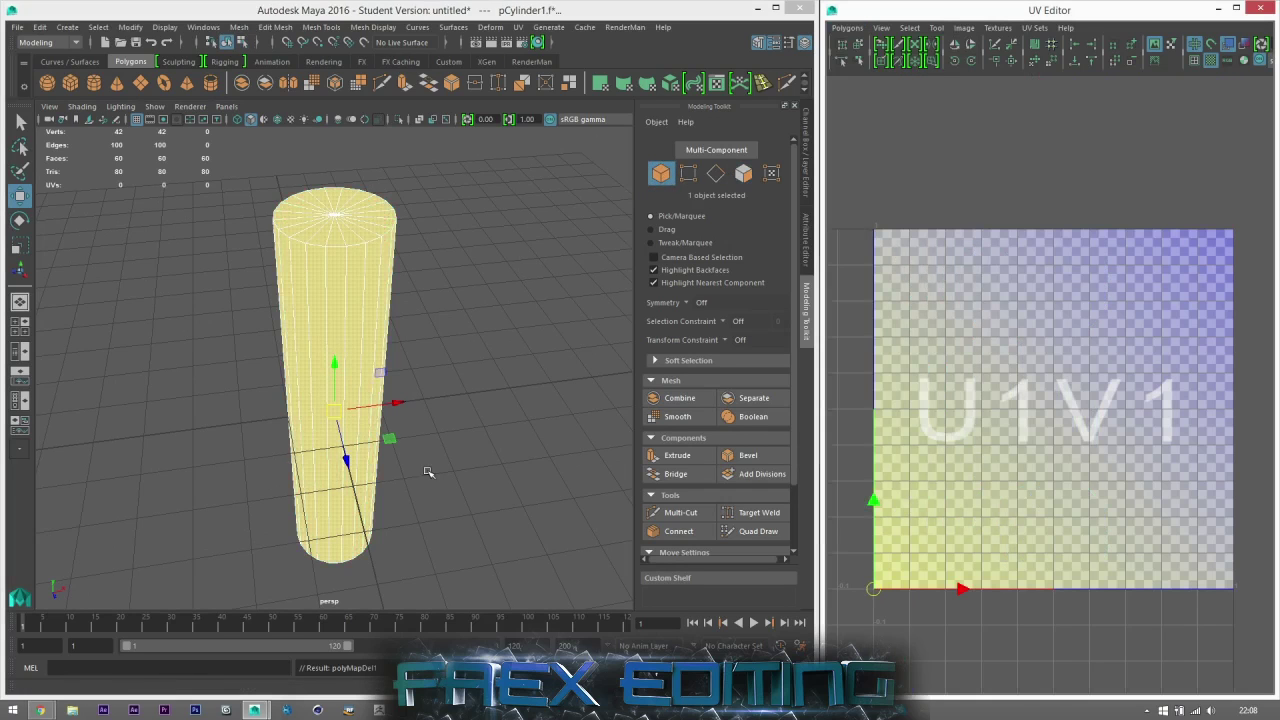
alt+drag(428, 472, 434, 423)
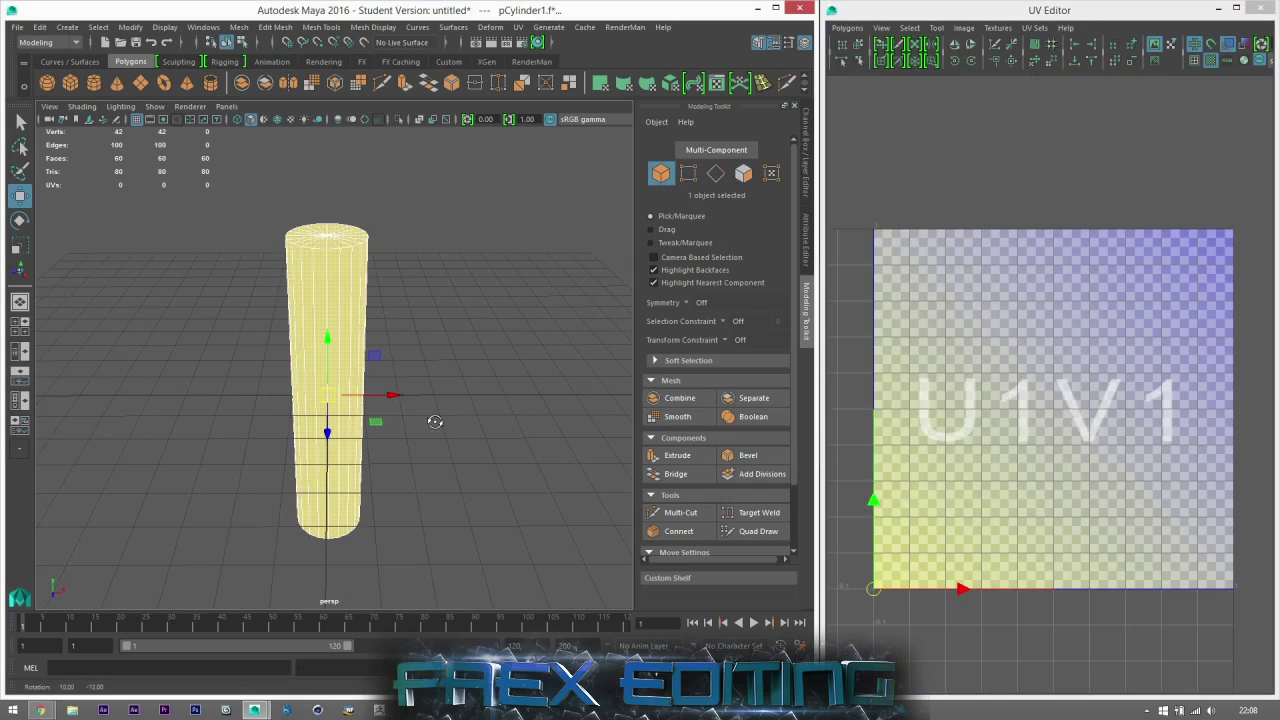
click(346, 284)
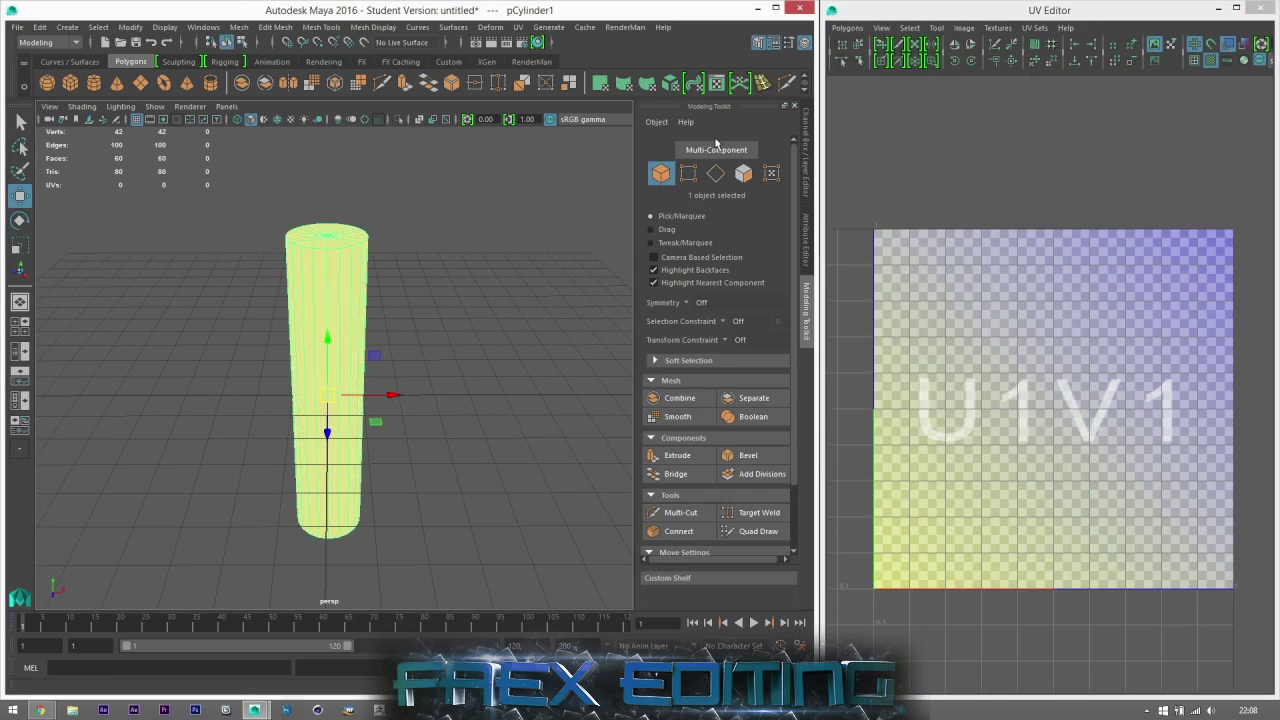
- Compare the UV-less cylinder with the checkered tile display switched off and back on
click(1212, 61)
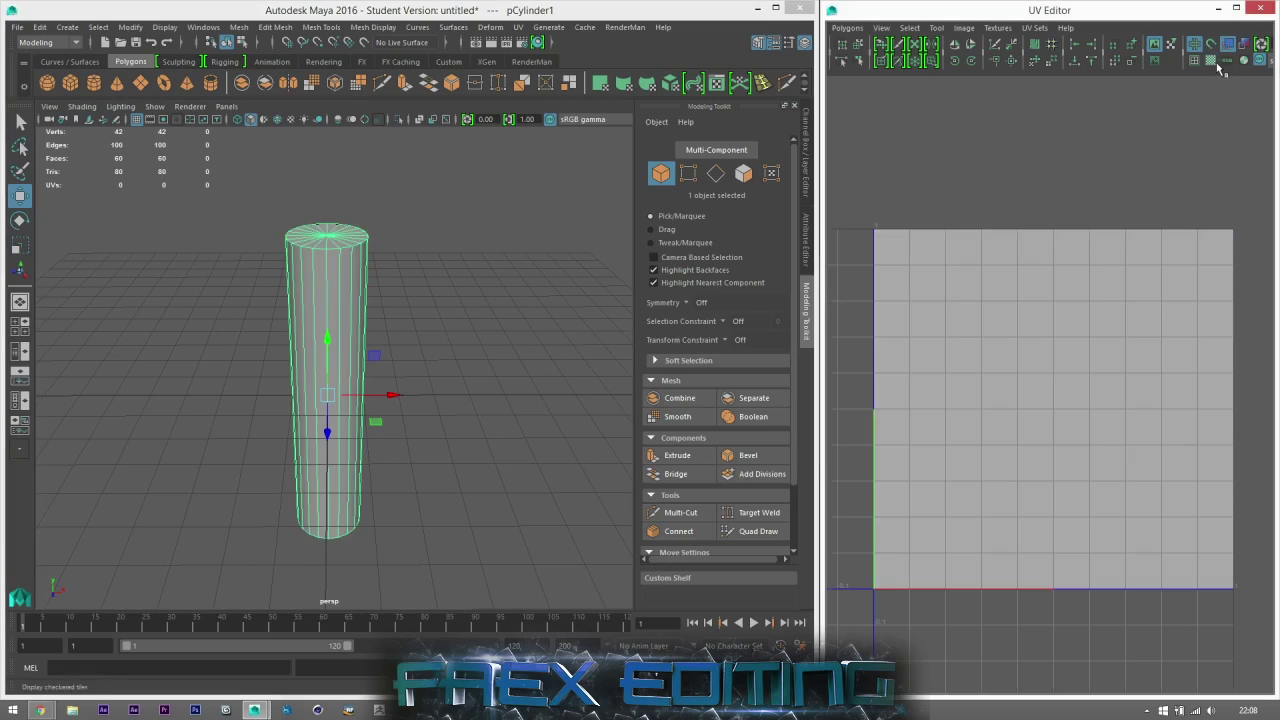
click(1212, 61)
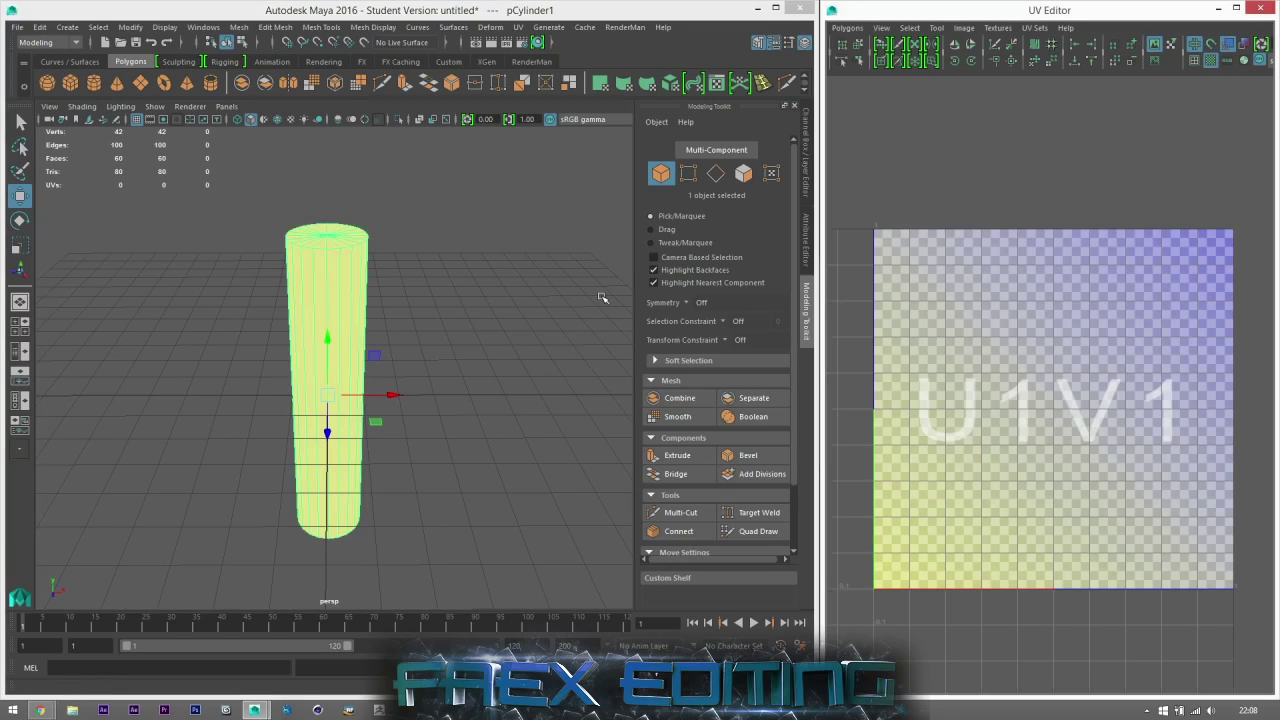
scroll(452, 310, up, 3)
alt+middle_drag(408, 291, 421, 287)
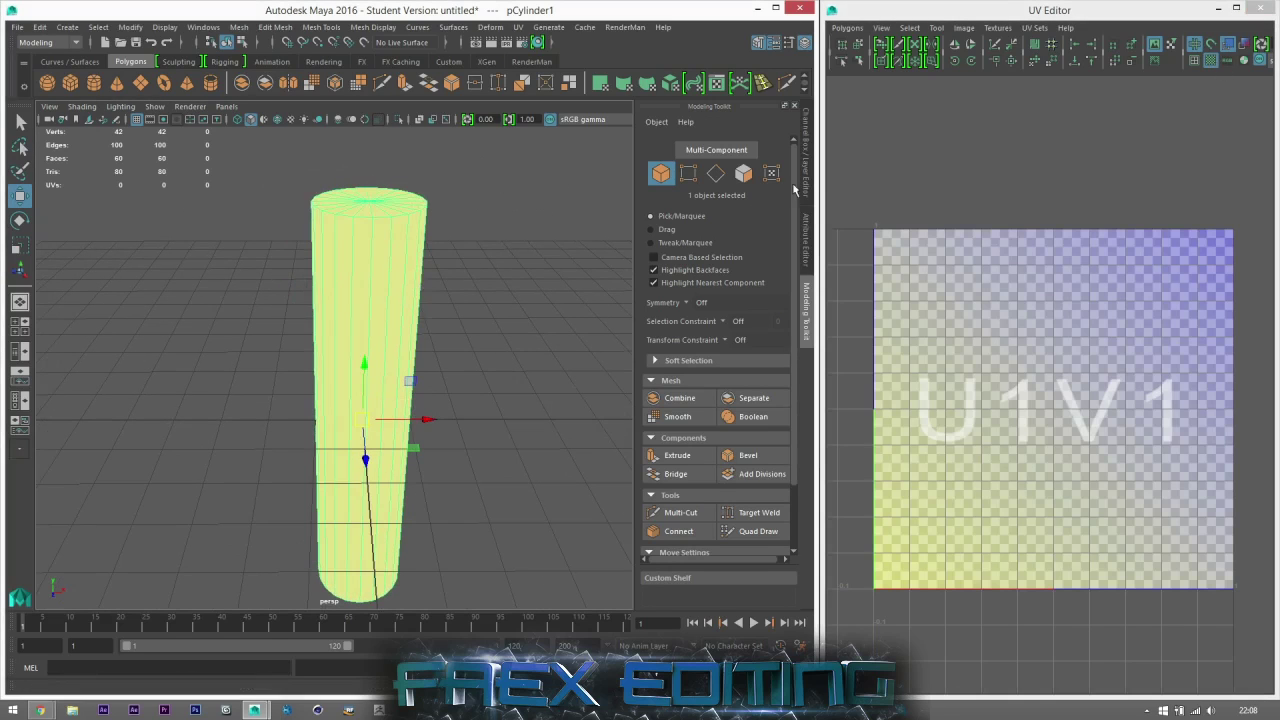
- Select only the cylinder's 20 side faces, leaving out both caps, and unitize their UVs
scroll(411, 346, down, 4)
mouse_move(411, 346)
alt+mouse_down()
mouse_move(406, 314)
mouse_move(411, 325)
alt+mouse_up()
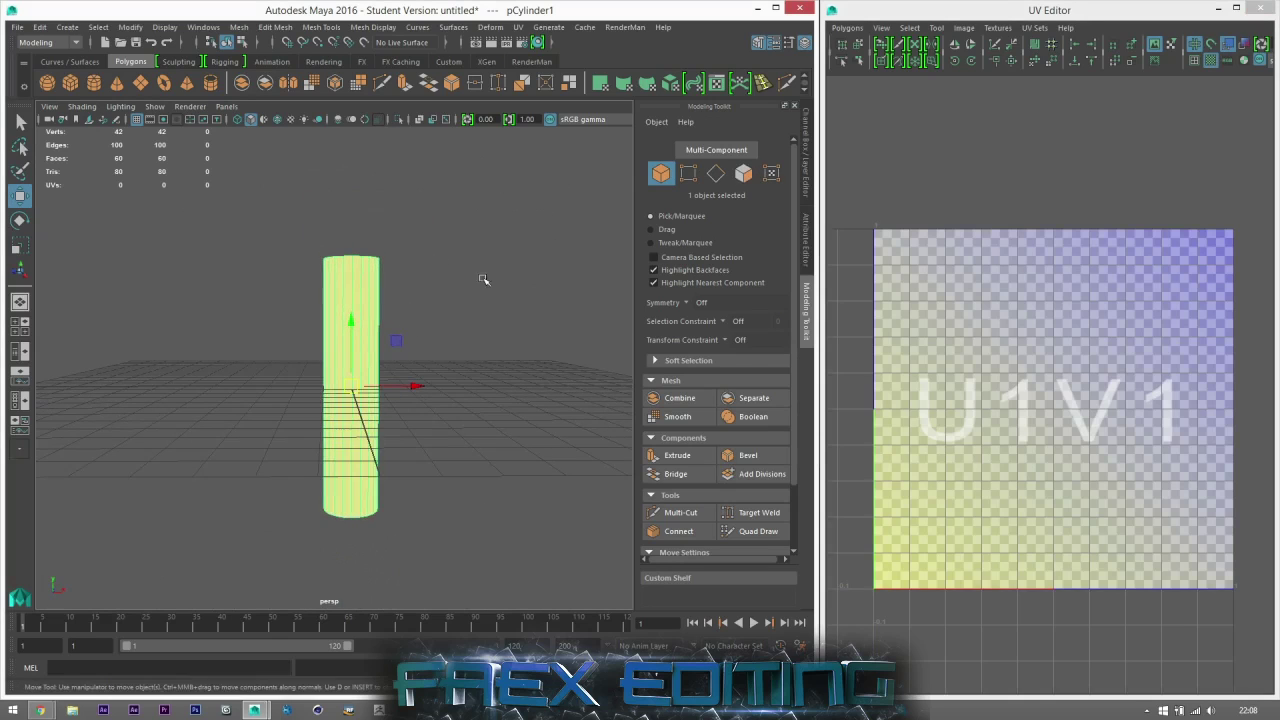
click(742, 174)
drag(222, 318, 283, 363)
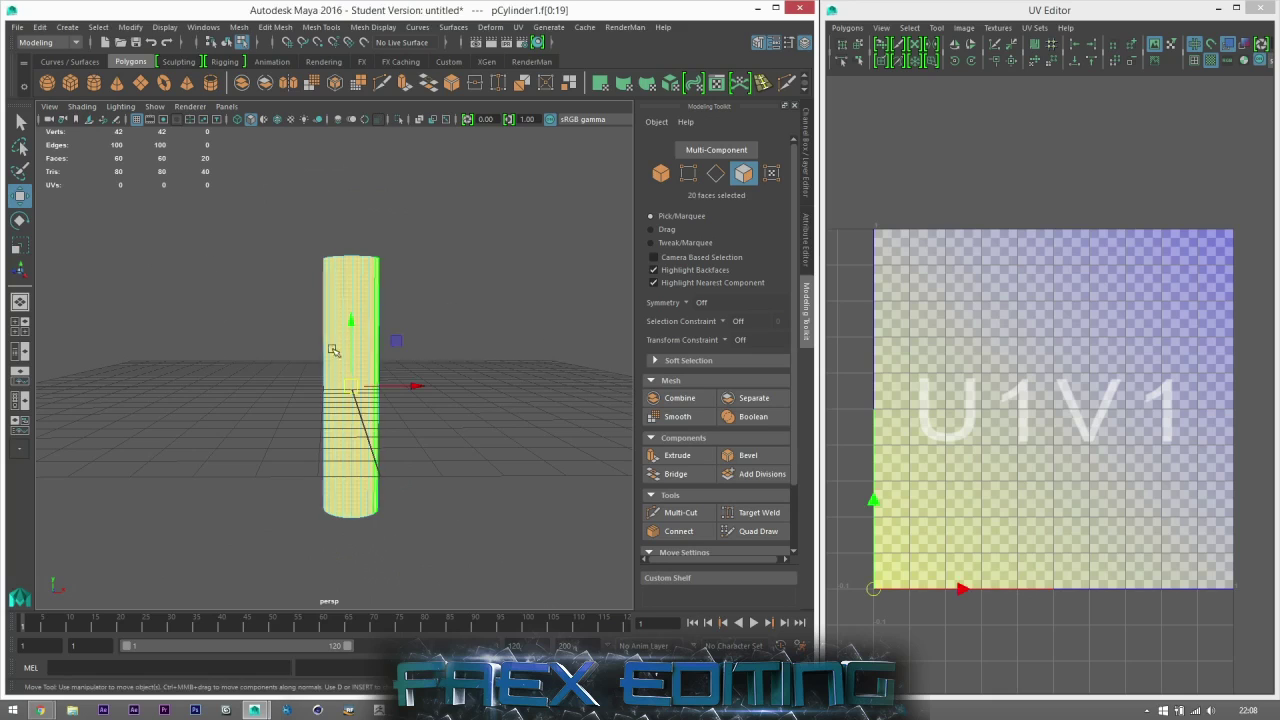
alt+drag(436, 340, 486, 394)
scroll(299, 349, up, 5)
alt+drag(369, 414, 445, 421)
scroll(445, 421, down, 8)
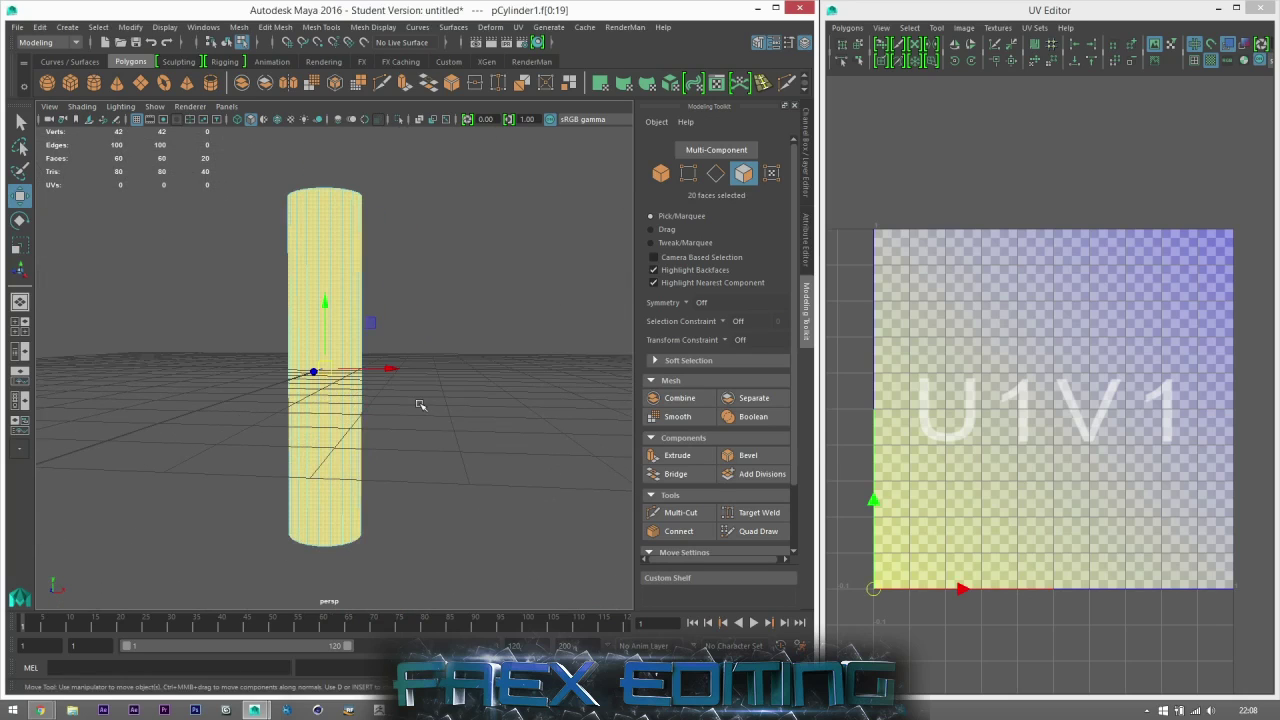
alt+drag(471, 337, 399, 385)
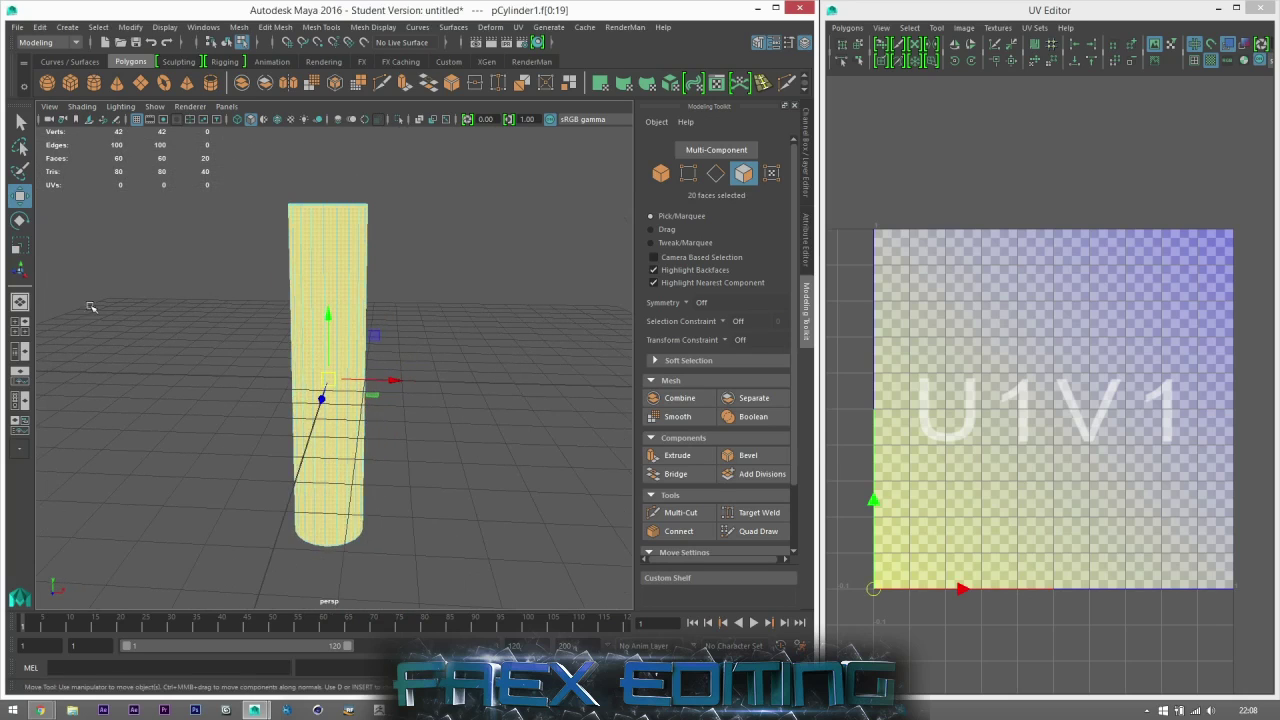
mouse_move(501, 375)
alt+mouse_down()
mouse_move(472, 384)
mouse_move(560, 366)
mouse_move(470, 325)
mouse_move(521, 365)
alt+mouse_up()
click(518, 27)
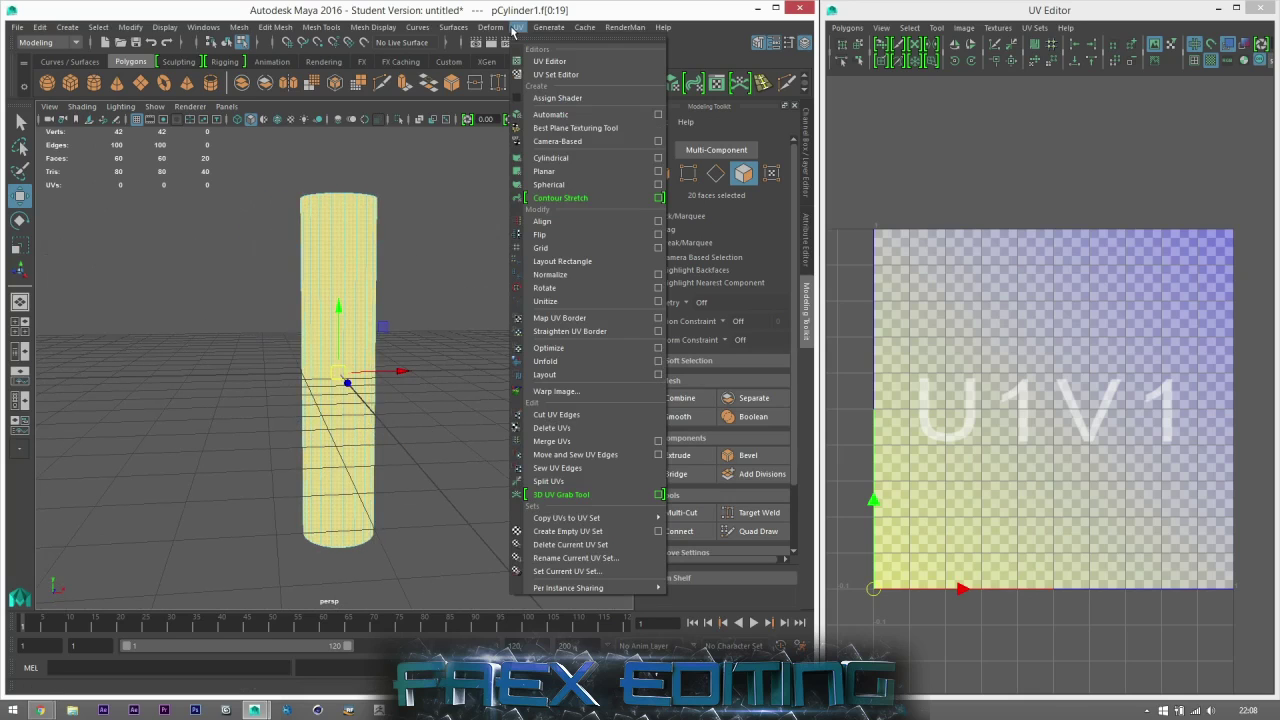
click(543, 300)
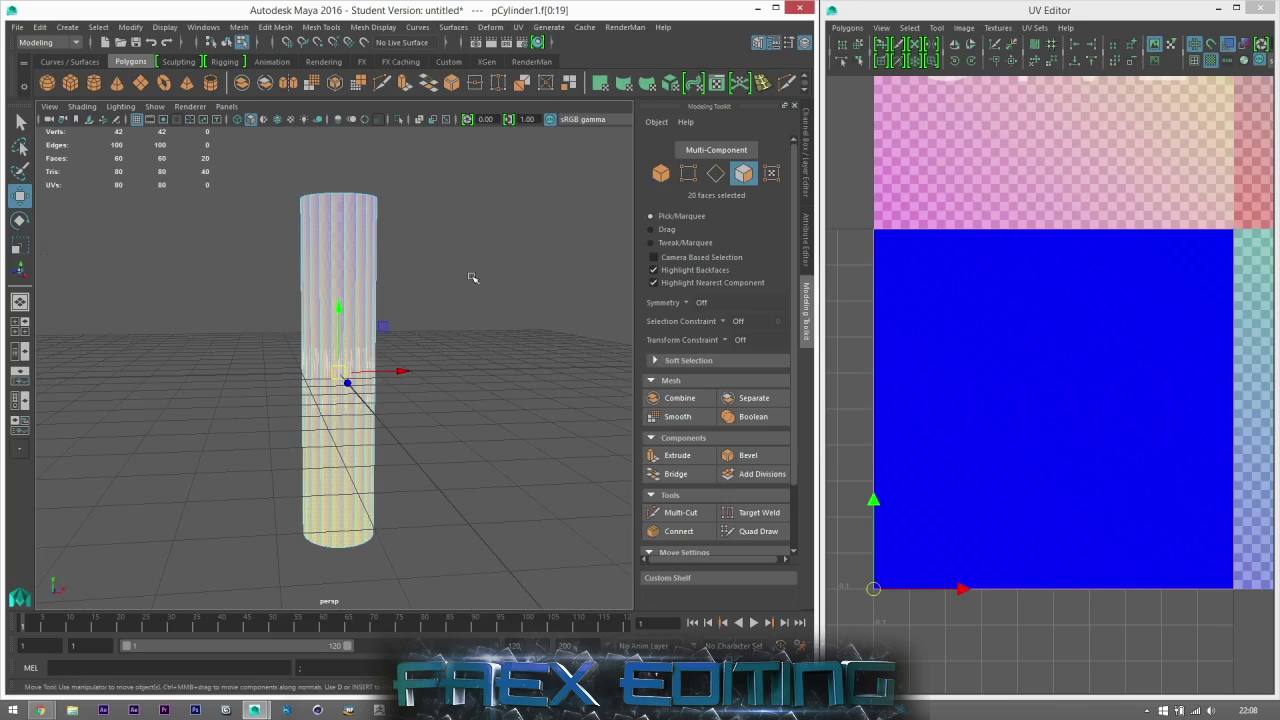
- Scale the unitized side-face UVs into a narrow vertical strip with square checkers, and shrink it uniformly inside the U1V1 tile
scroll(391, 311, up, 5)
alt+middle_drag(403, 325, 403, 369)
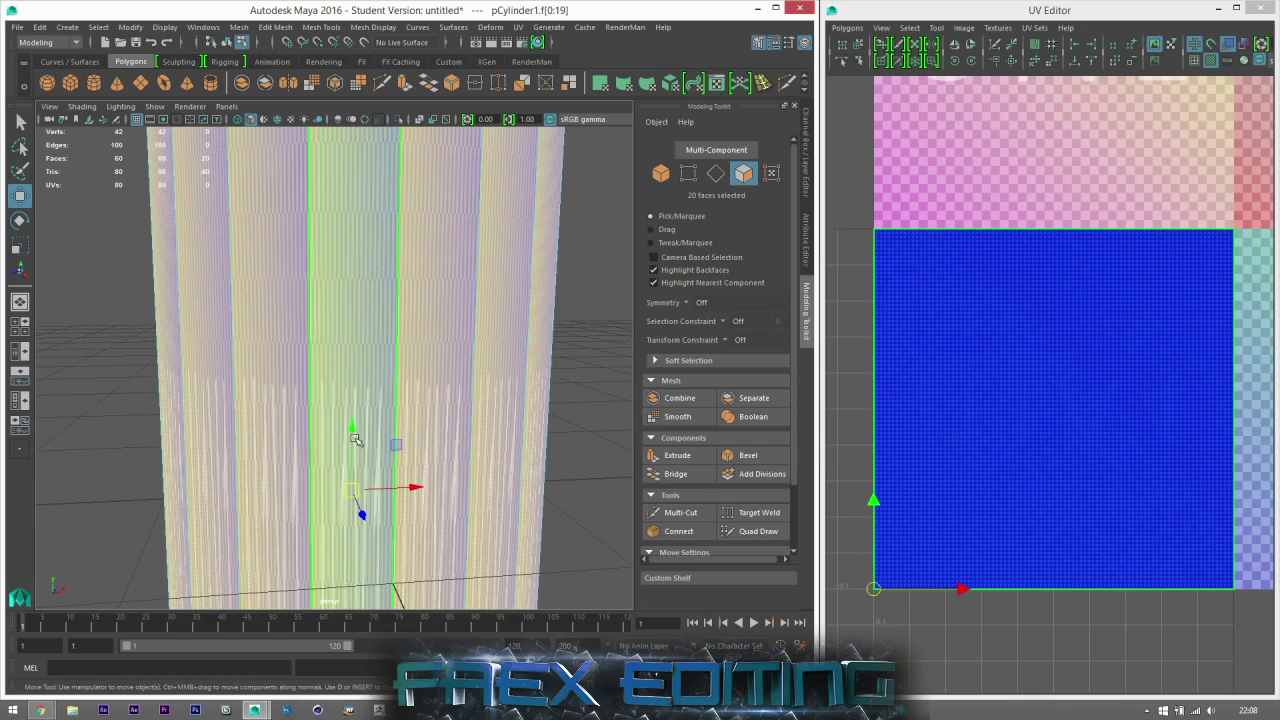
key(r)
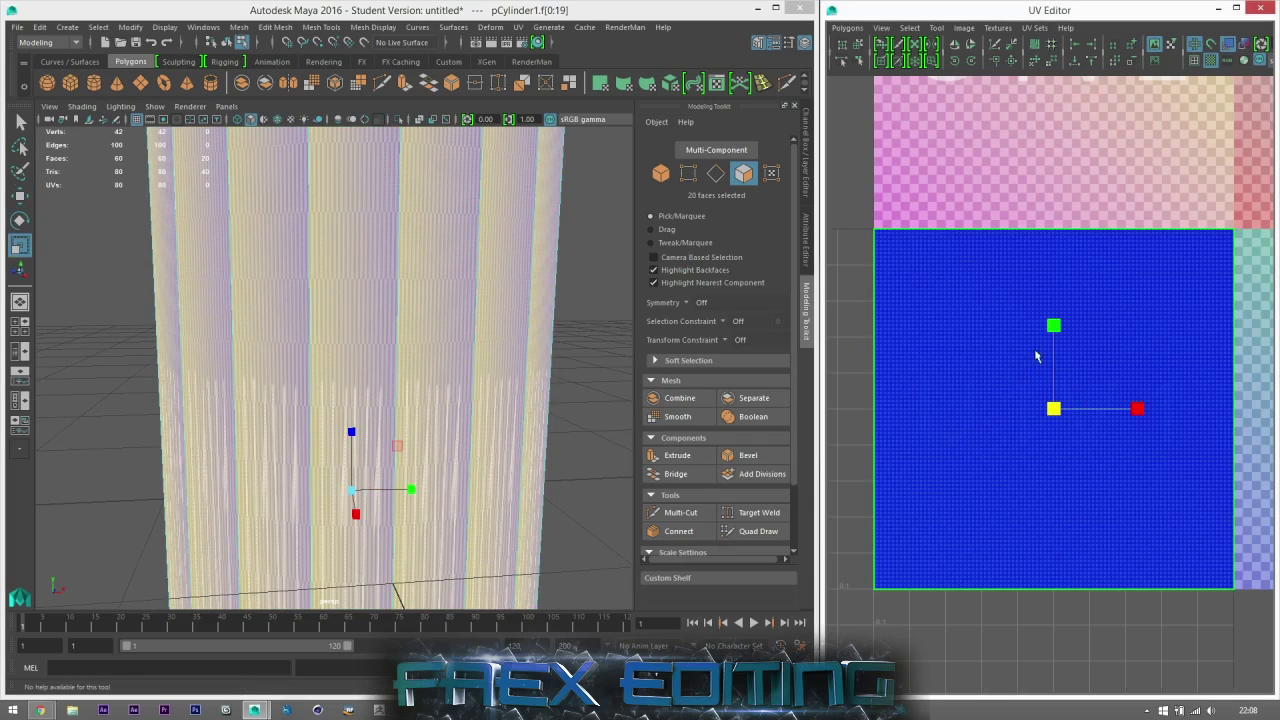
drag(1137, 409, 1062, 406)
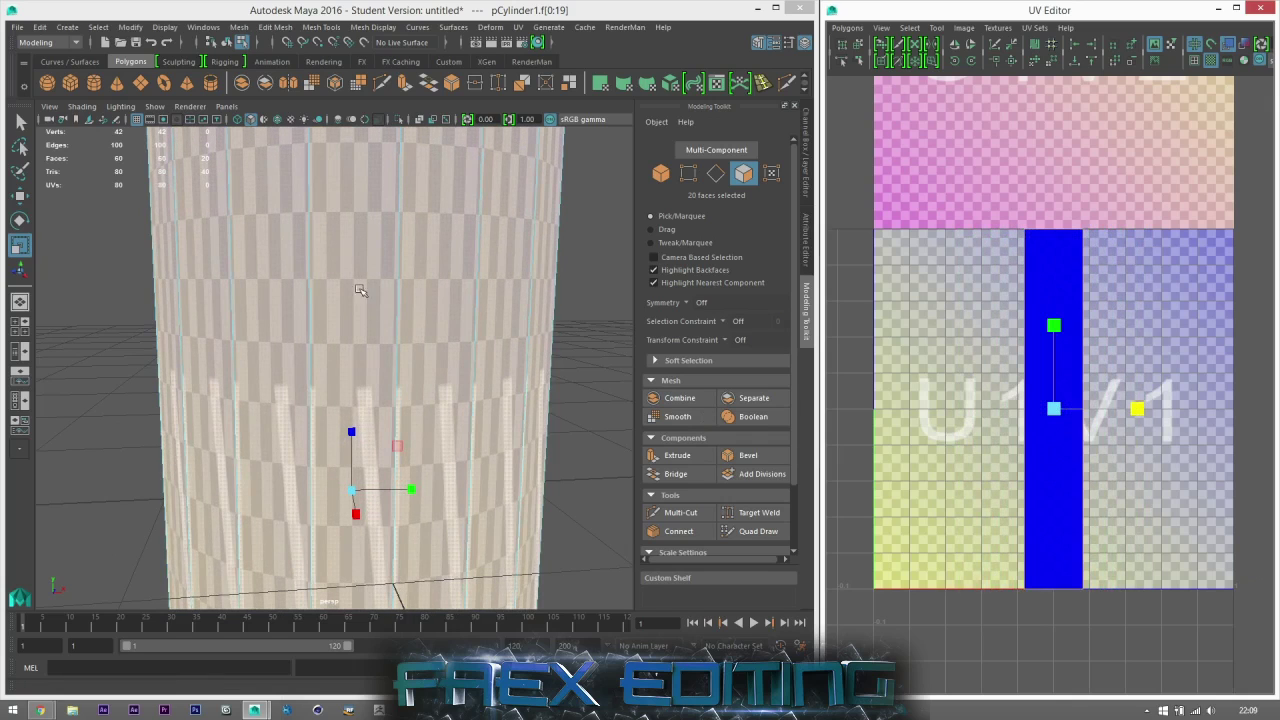
drag(1137, 409, 1074, 421)
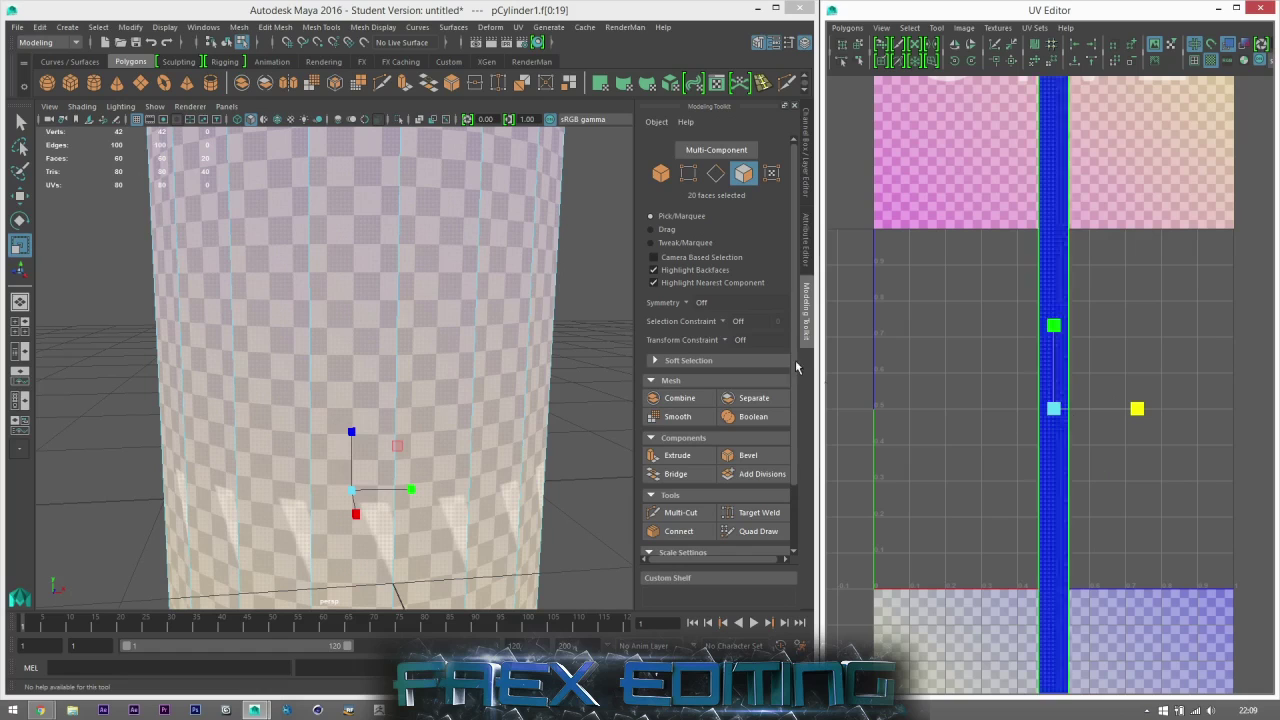
drag(1058, 410, 999, 414)
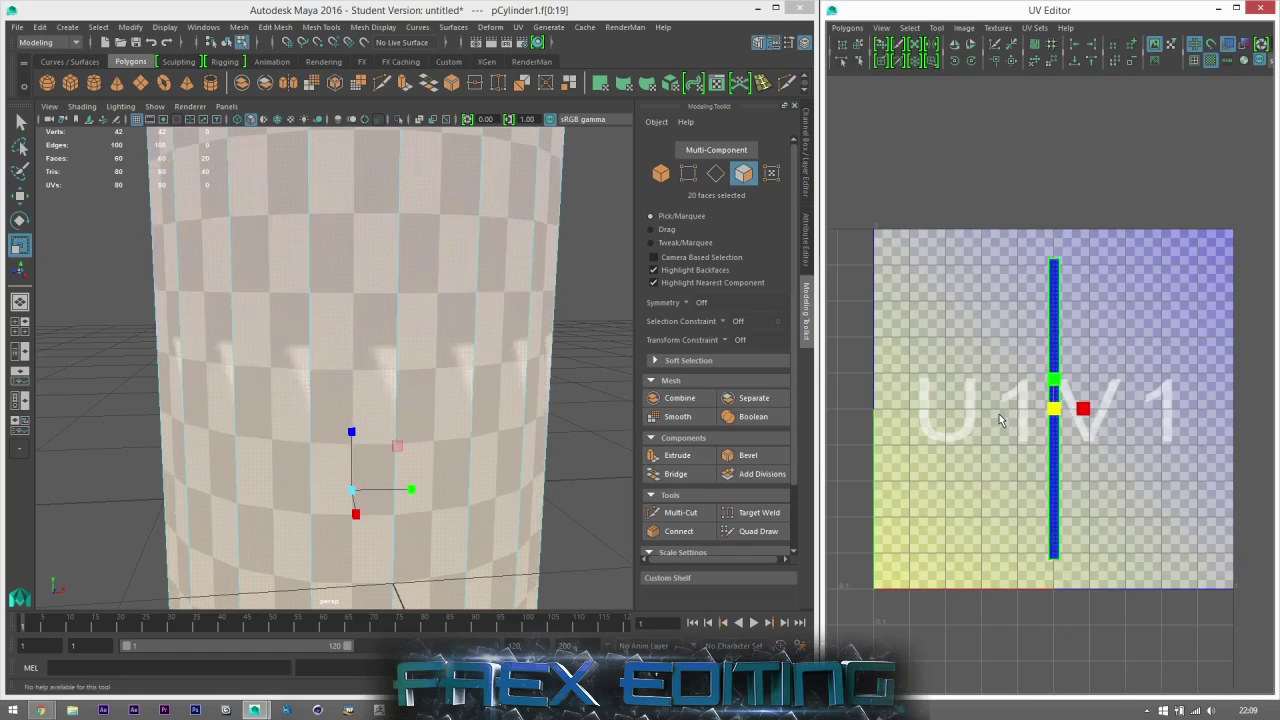
click(805, 155)
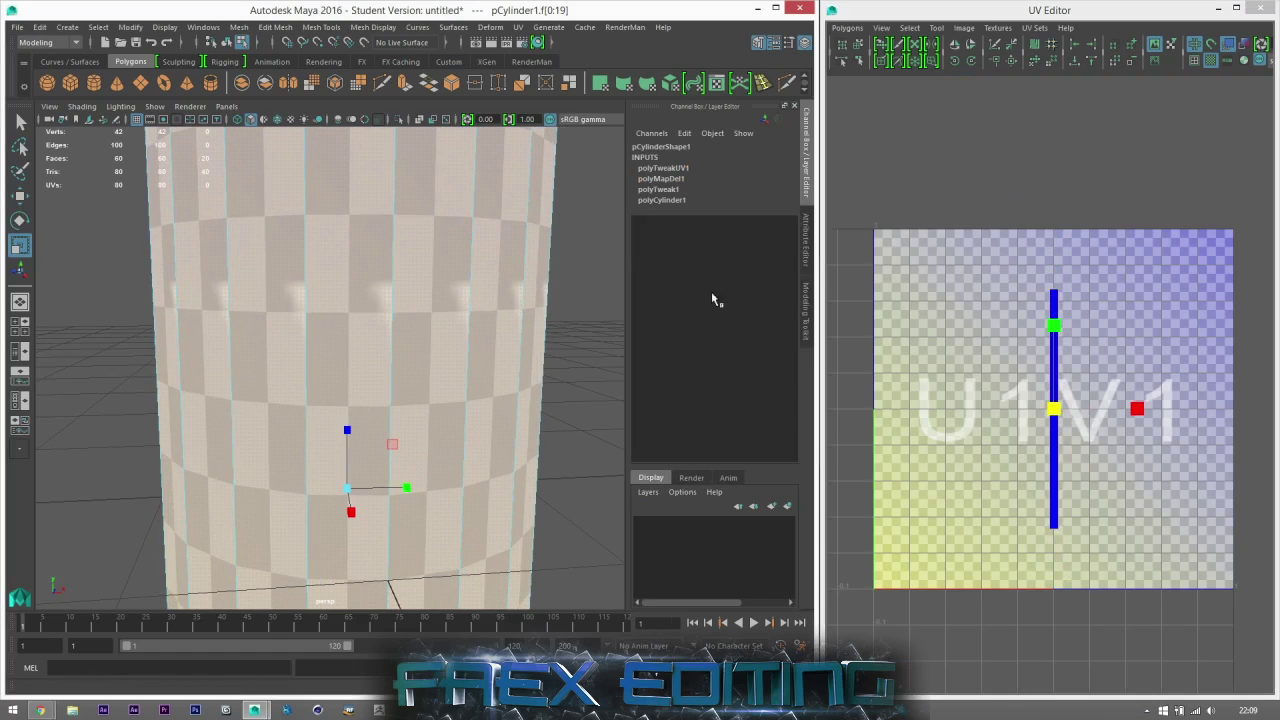
click(806, 236)
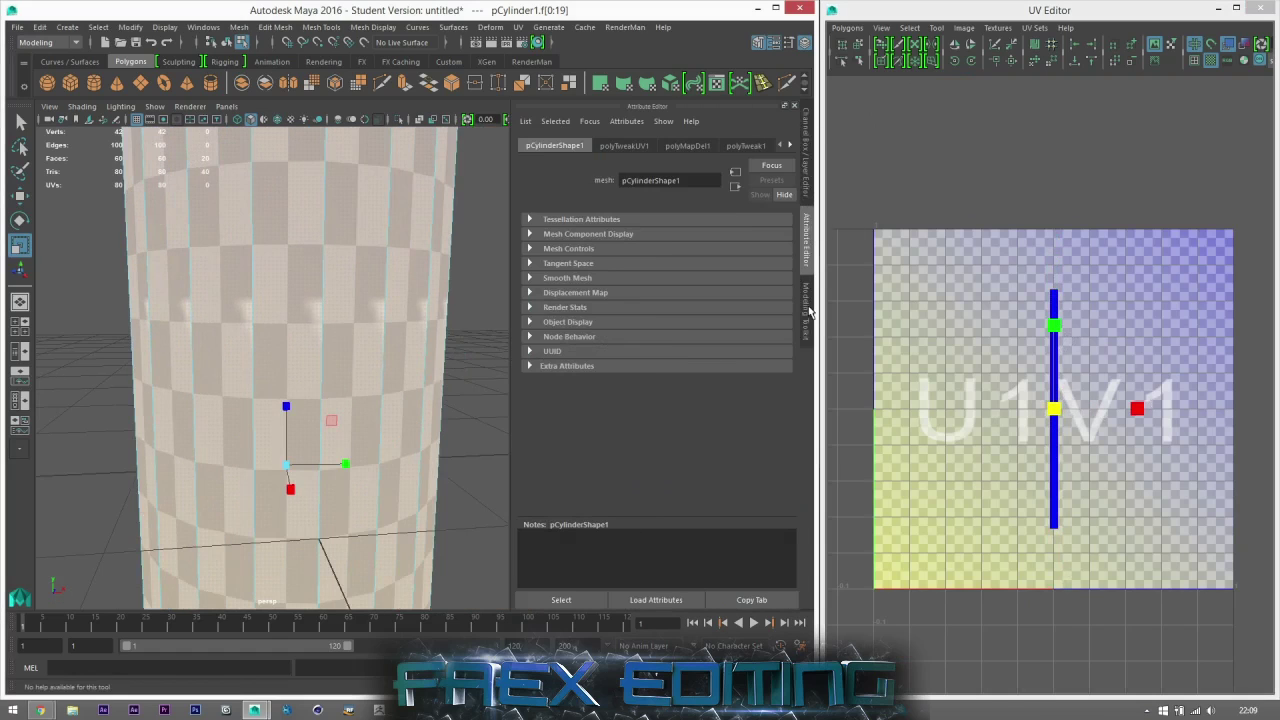
click(806, 310)
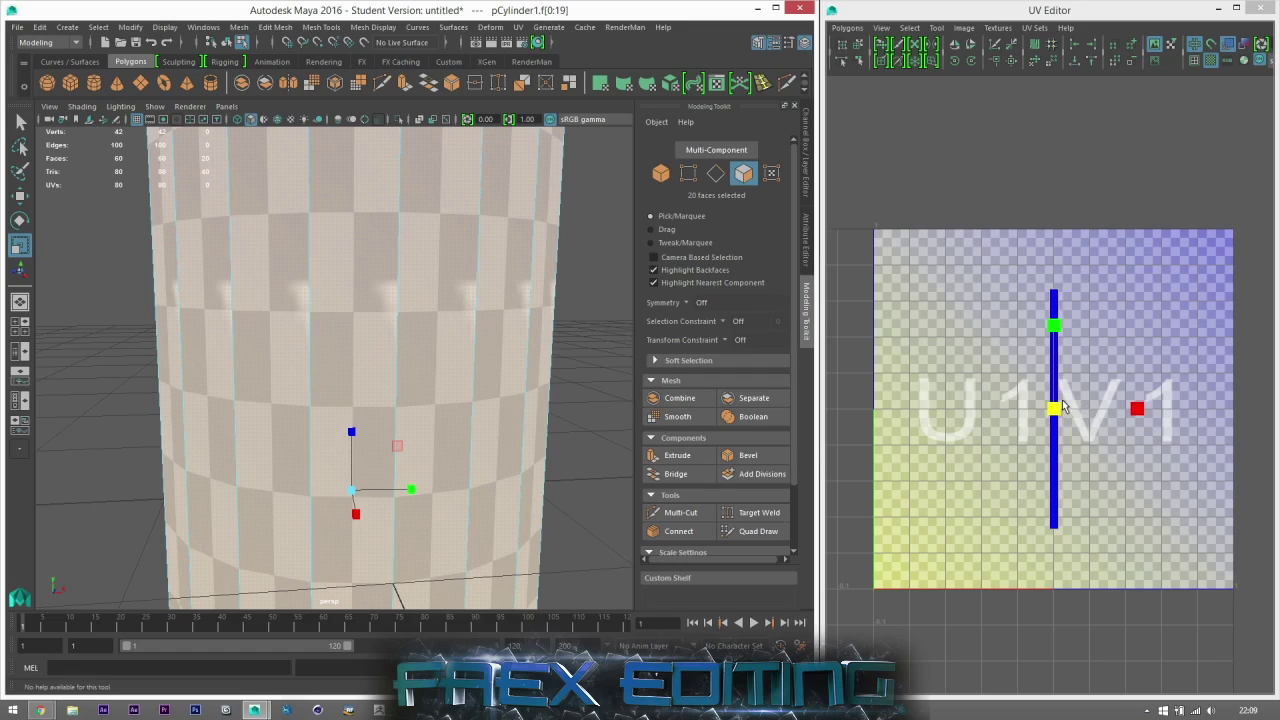
- Scale the UV strip up uniformly to nearly the full height of the U1V1 tile, and clear the selection
scroll(512, 420, down, 3)
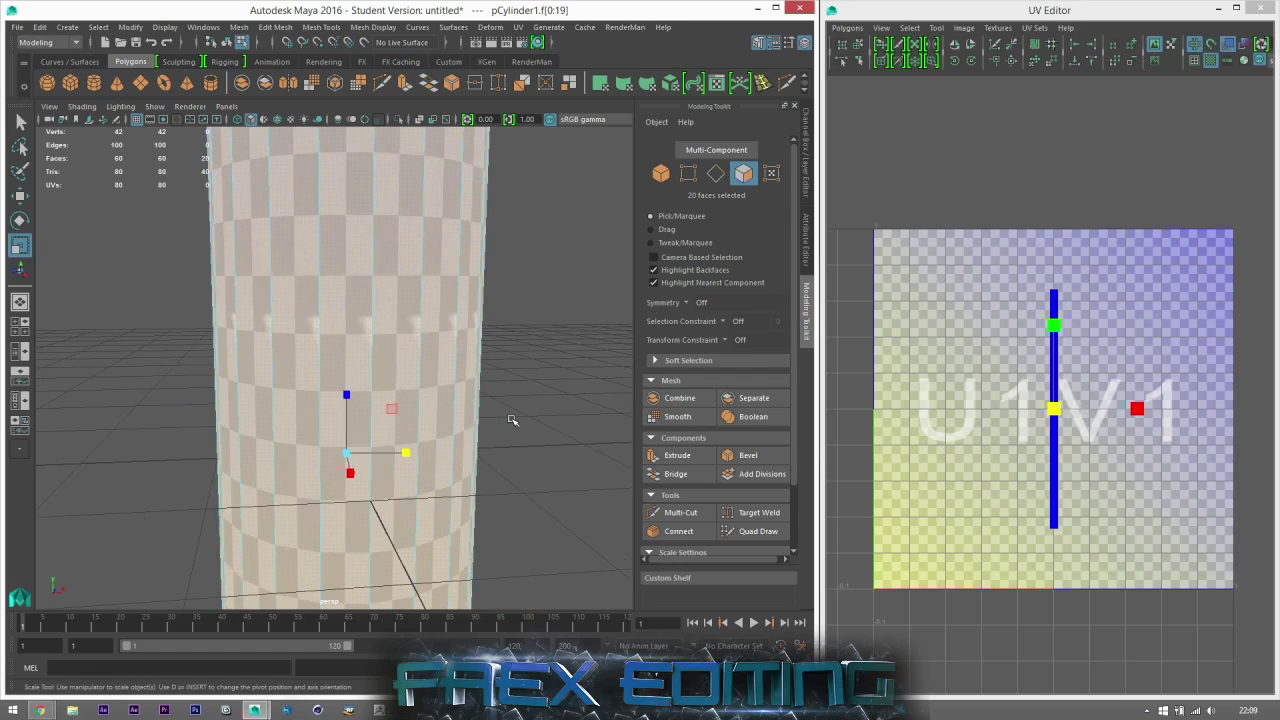
scroll(1111, 408, up, 1)
mouse_move(1055, 413)
mouse_down()
mouse_move(1098, 415)
mouse_move(1066, 407)
mouse_up()
scroll(1092, 416, down, 3)
key(w)
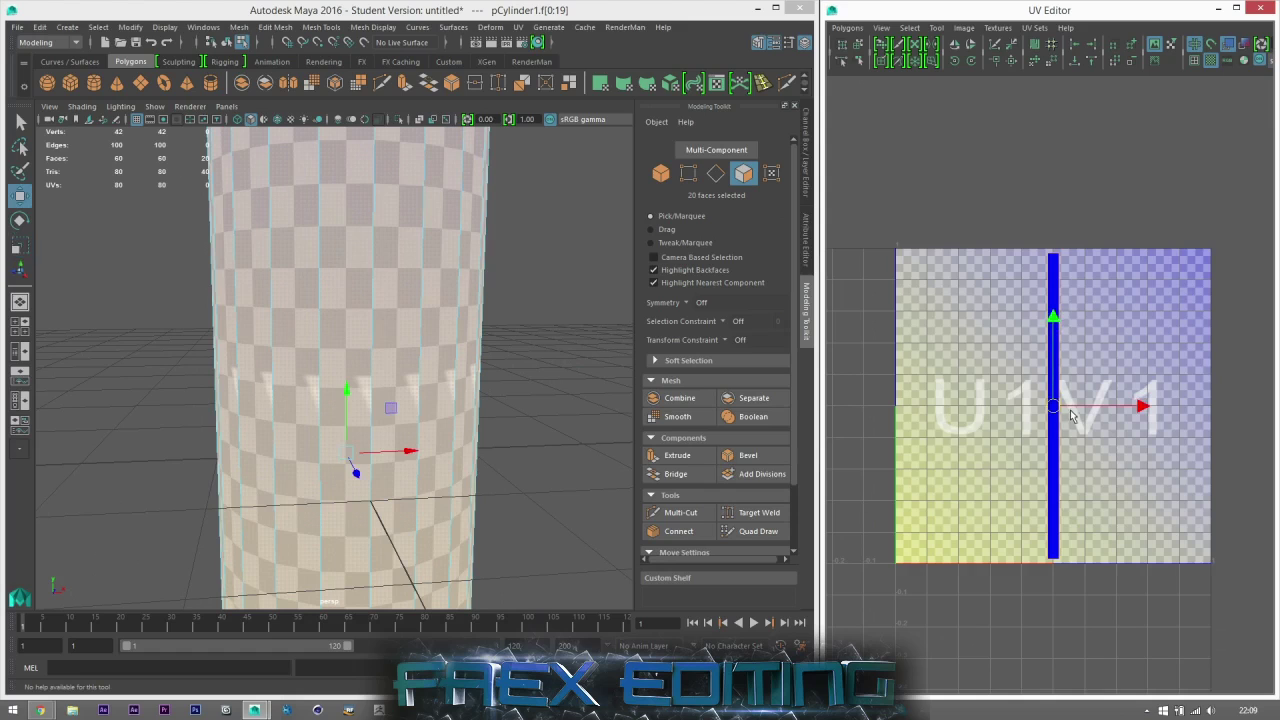
click(978, 386)
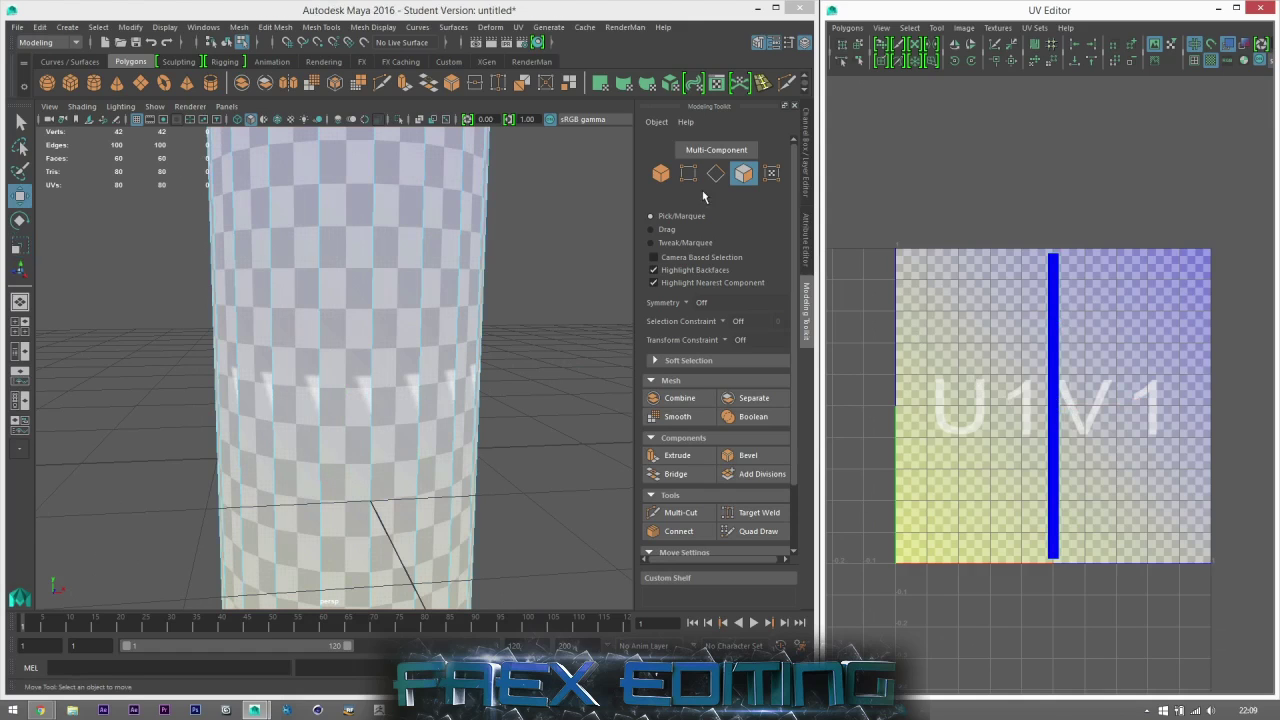
scroll(337, 343, down, 5)
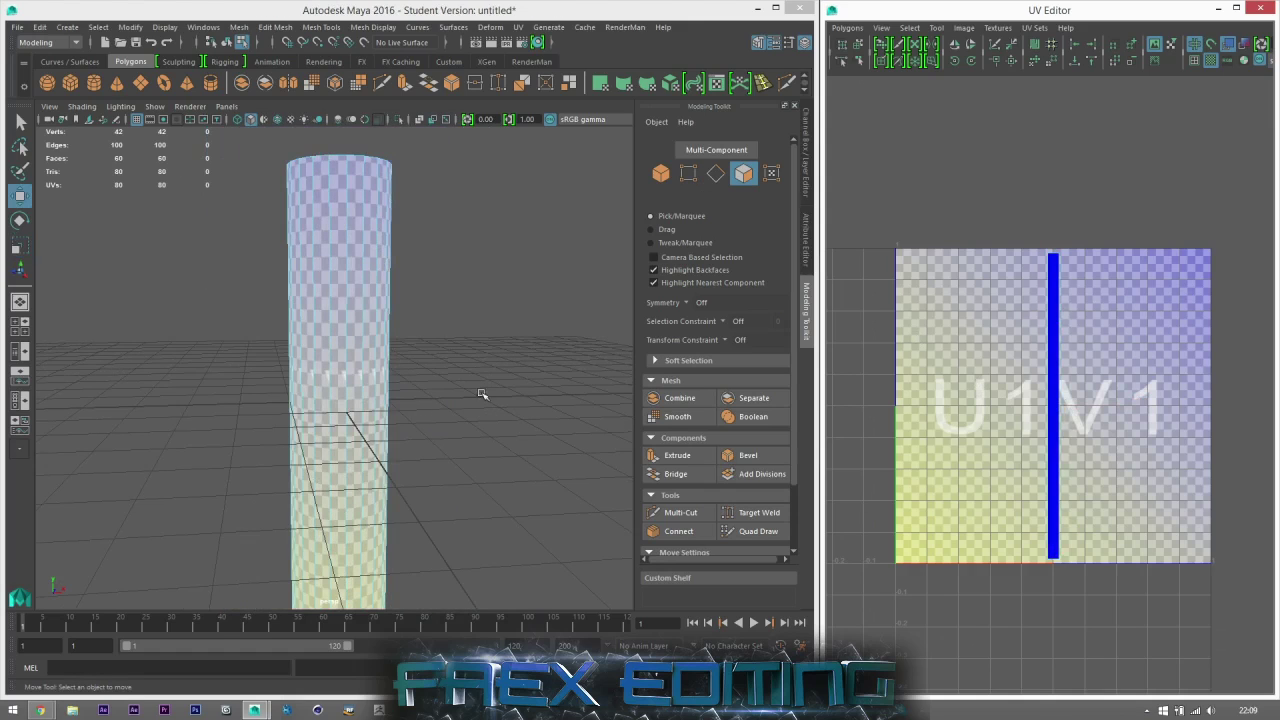
- Try moving a single side face's UVs out of the stacked UV strip
click(1055, 328)
drag(1082, 404, 1100, 403)
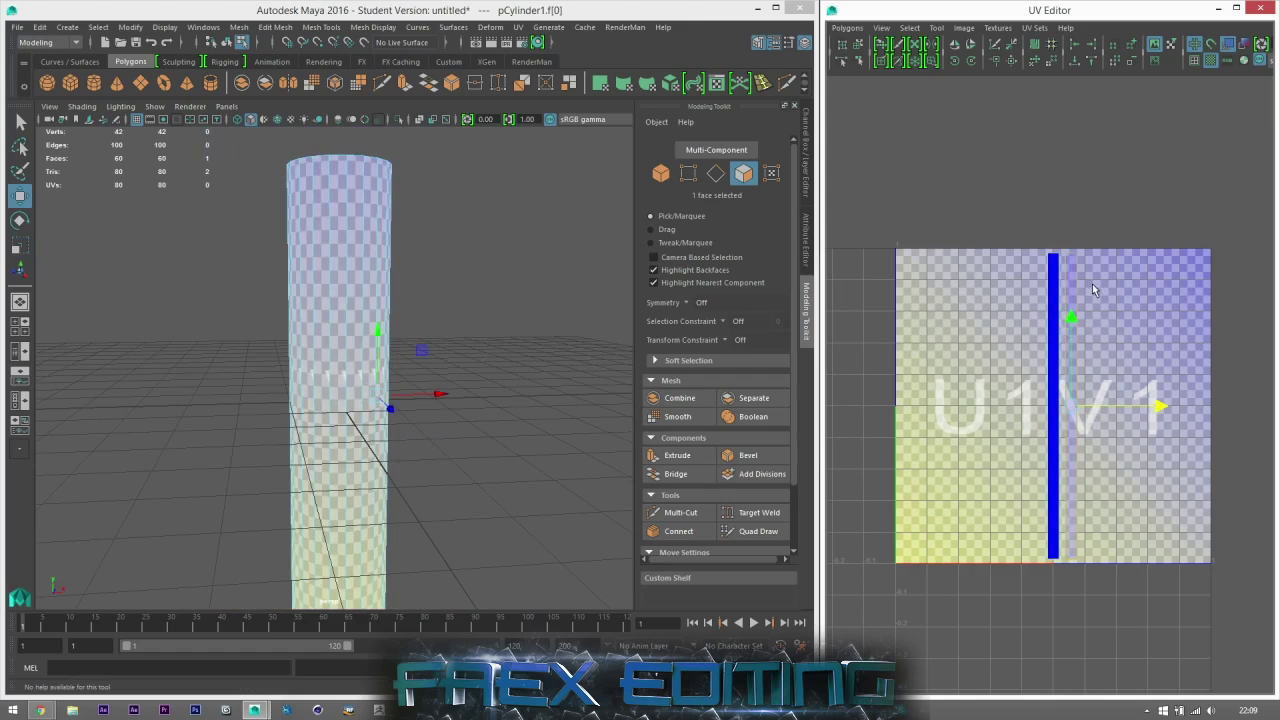
scroll(409, 313, down, 3)
alt+drag(409, 313, 243, 325)
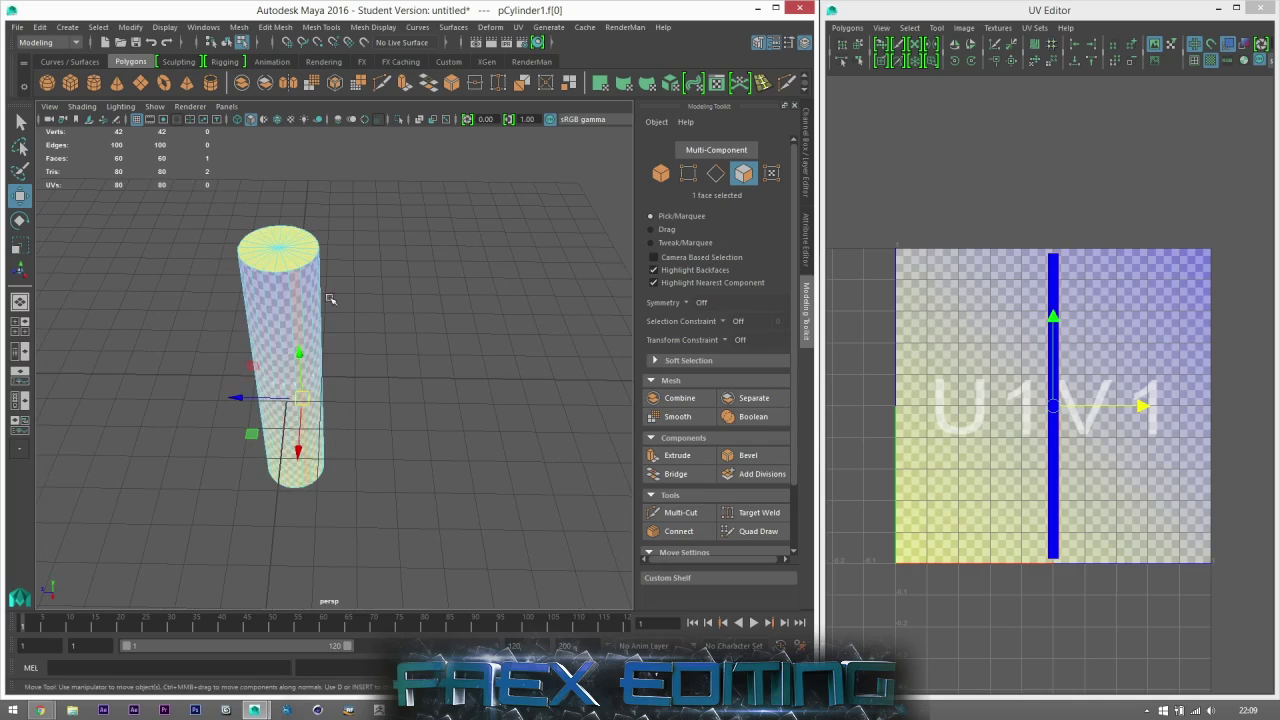
- Clear the face selection and inspect the checker pattern along the cylinder's side
alt+drag(382, 337, 423, 383)
scroll(423, 383, up, 3)
alt+middle_drag(423, 383, 458, 372)
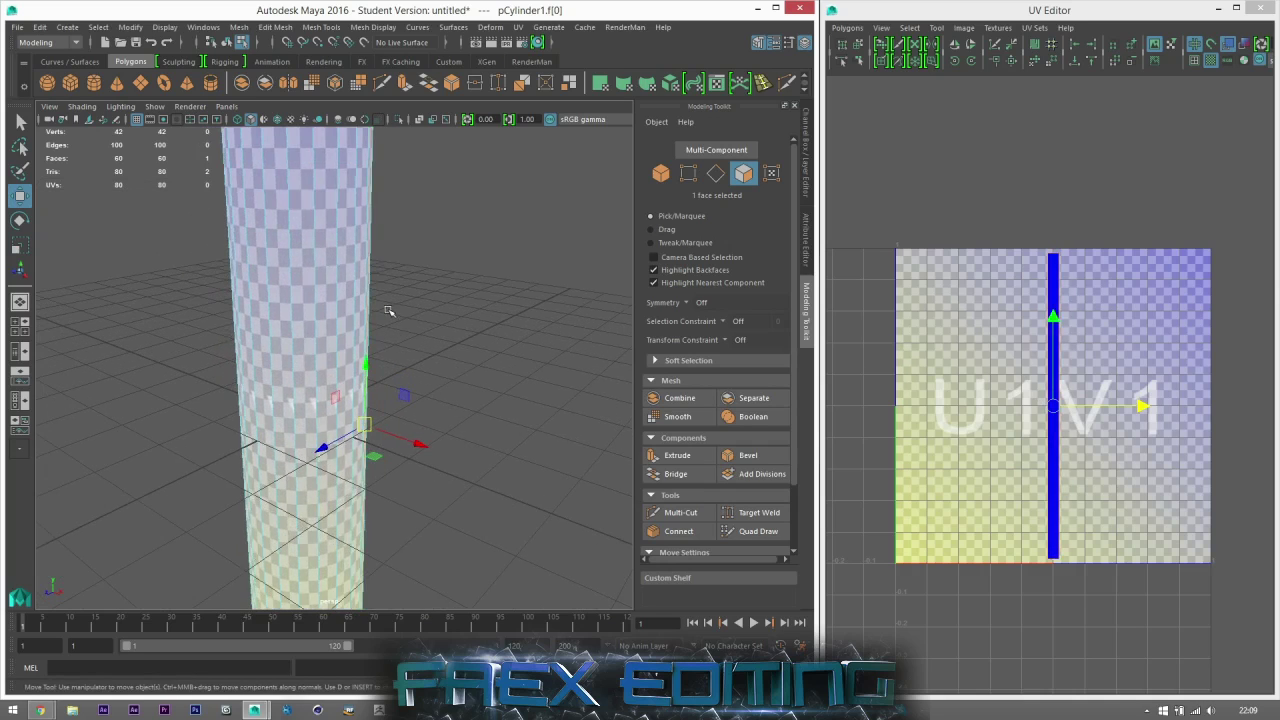
click(389, 311)
scroll(287, 283, up, 4)
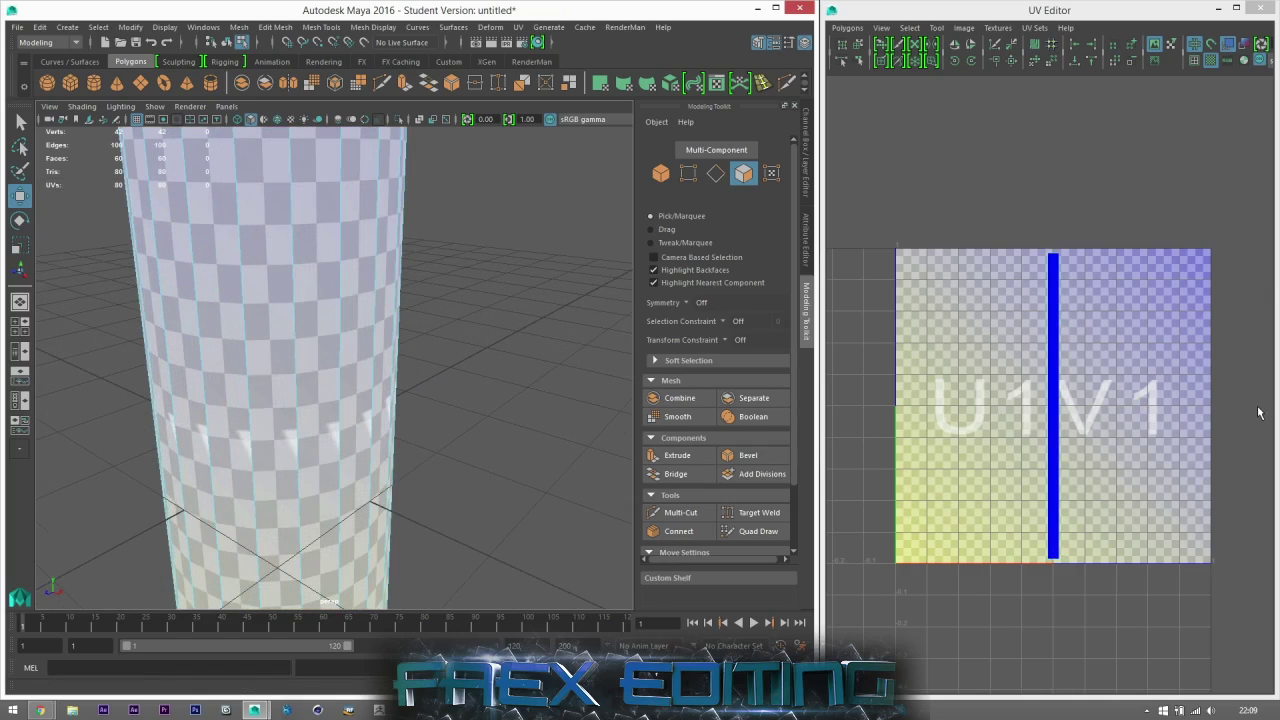
scroll(1219, 402, down, 1)
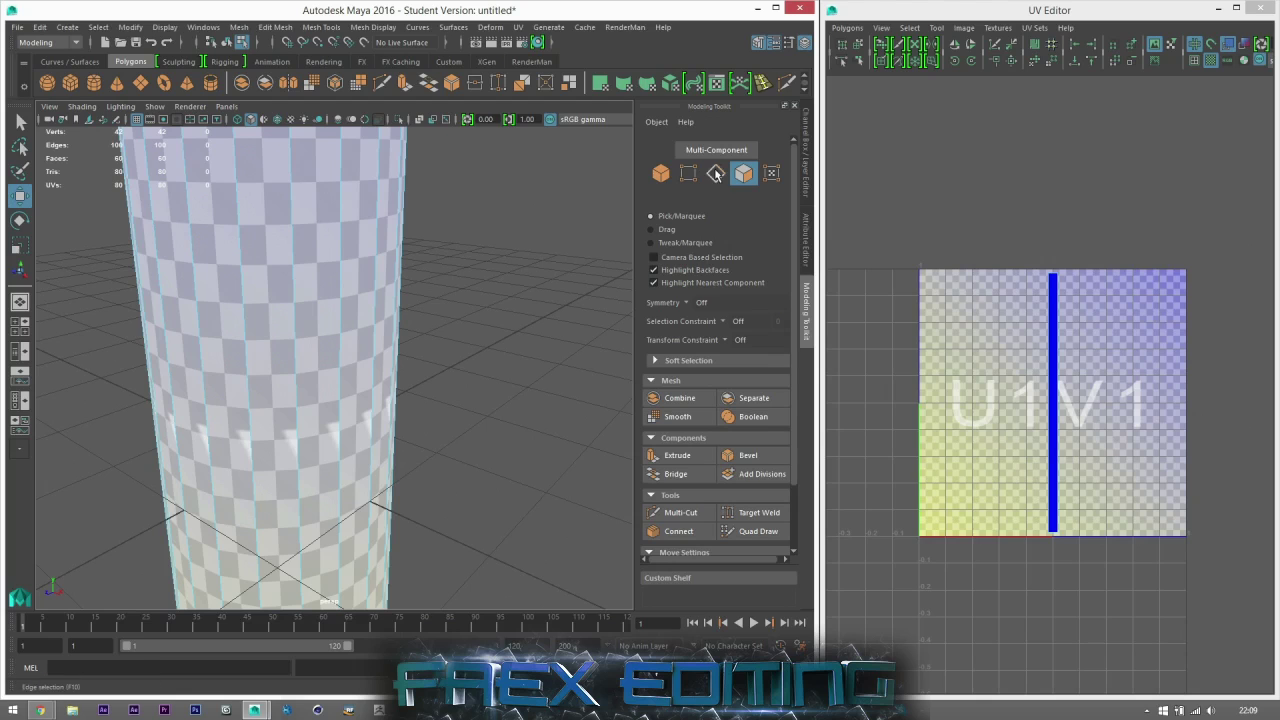
- Select the 20 vertical side edges of the cylinder, leaving out the cap edges
click(661, 173)
scroll(696, 204, down, 2)
scroll(510, 376, down, 5)
alt+drag(418, 435, 474, 414)
drag(184, 340, 494, 370)
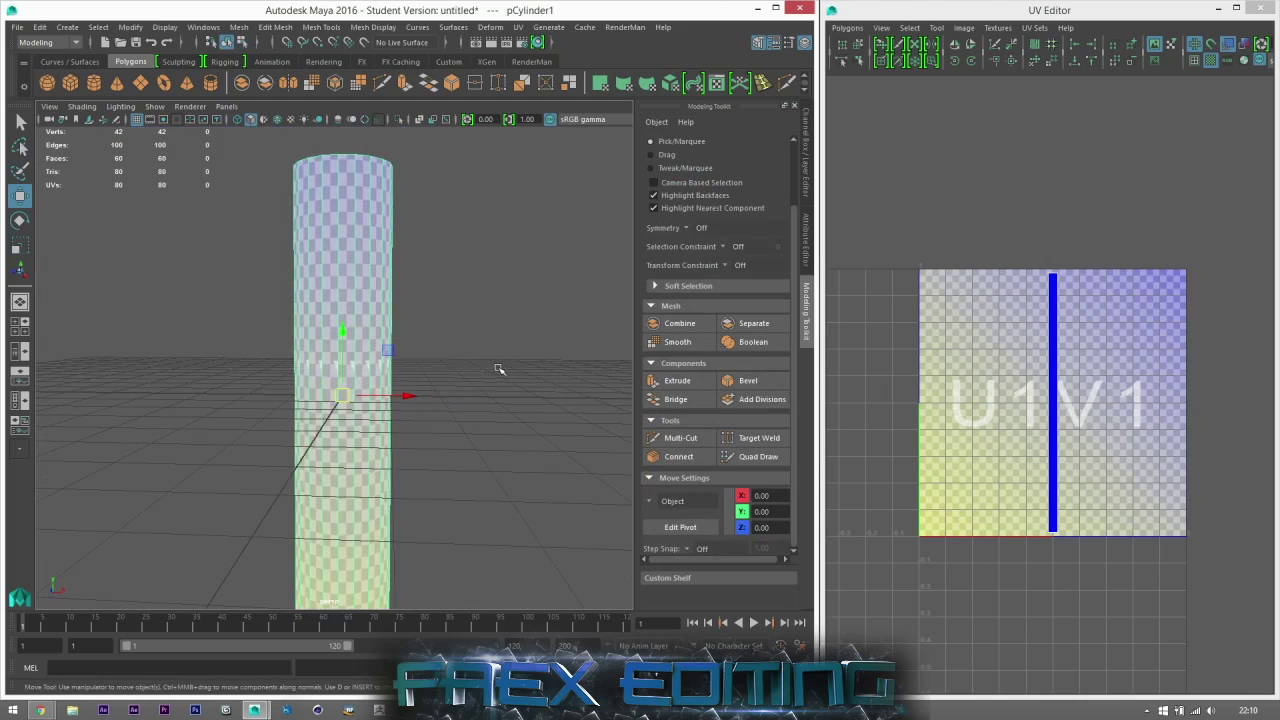
scroll(680, 186, up, 2)
click(715, 174)
drag(175, 370, 489, 397)
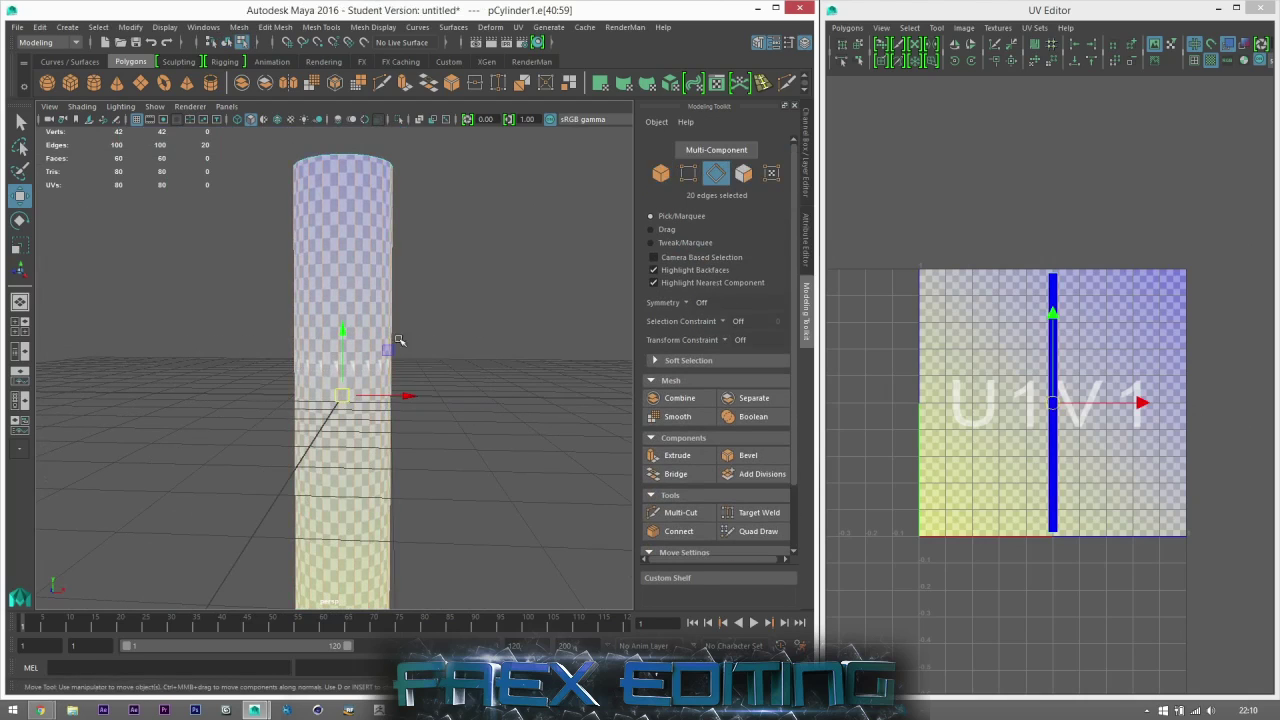
- Deselect one vertical edge as the seam, move and sew the UVs of the other 19 edges, and clear the selection
scroll(419, 303, up, 2)
alt+drag(407, 325, 419, 377)
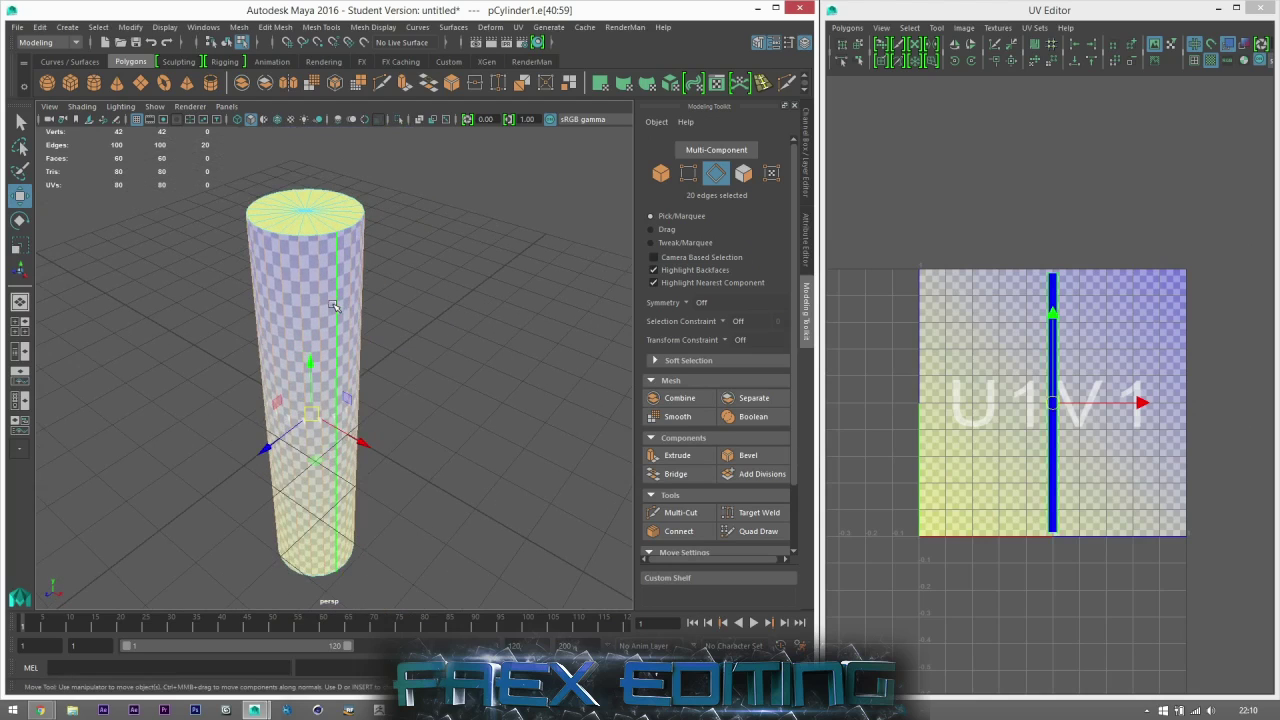
alt+drag(432, 375, 363, 327)
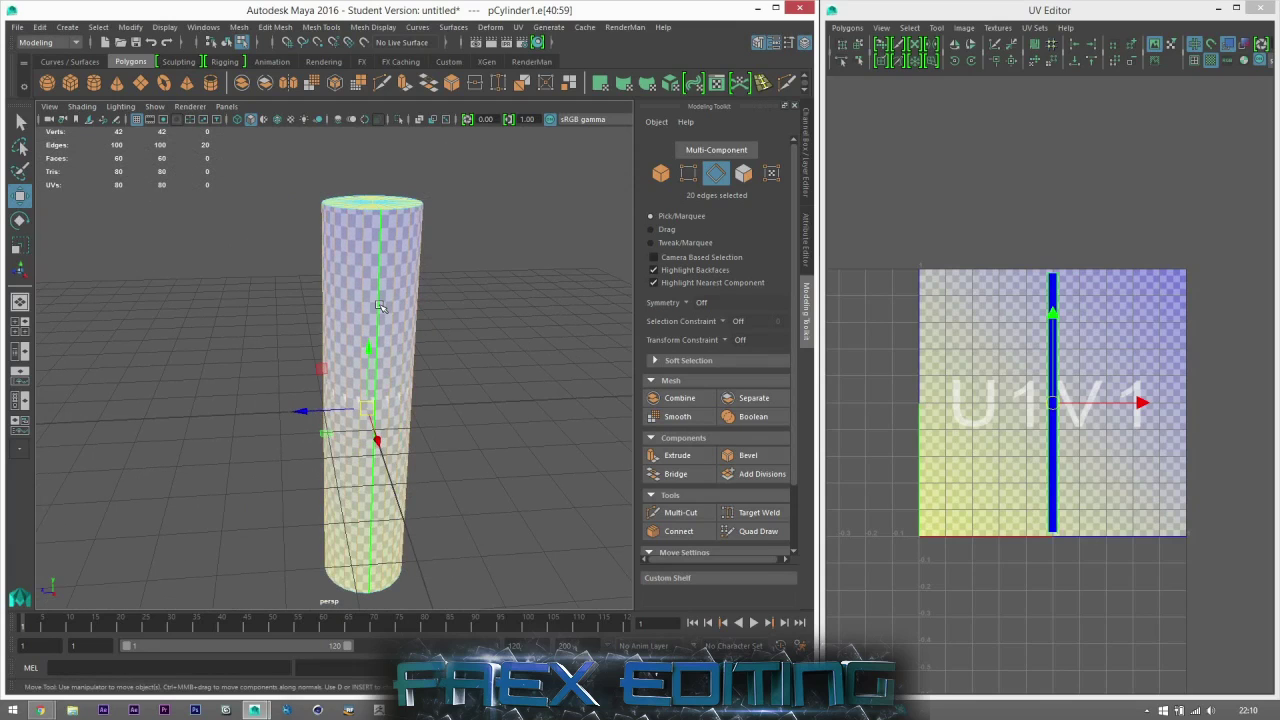
scroll(382, 305, up, 4)
alt+middle_drag(403, 301, 382, 357)
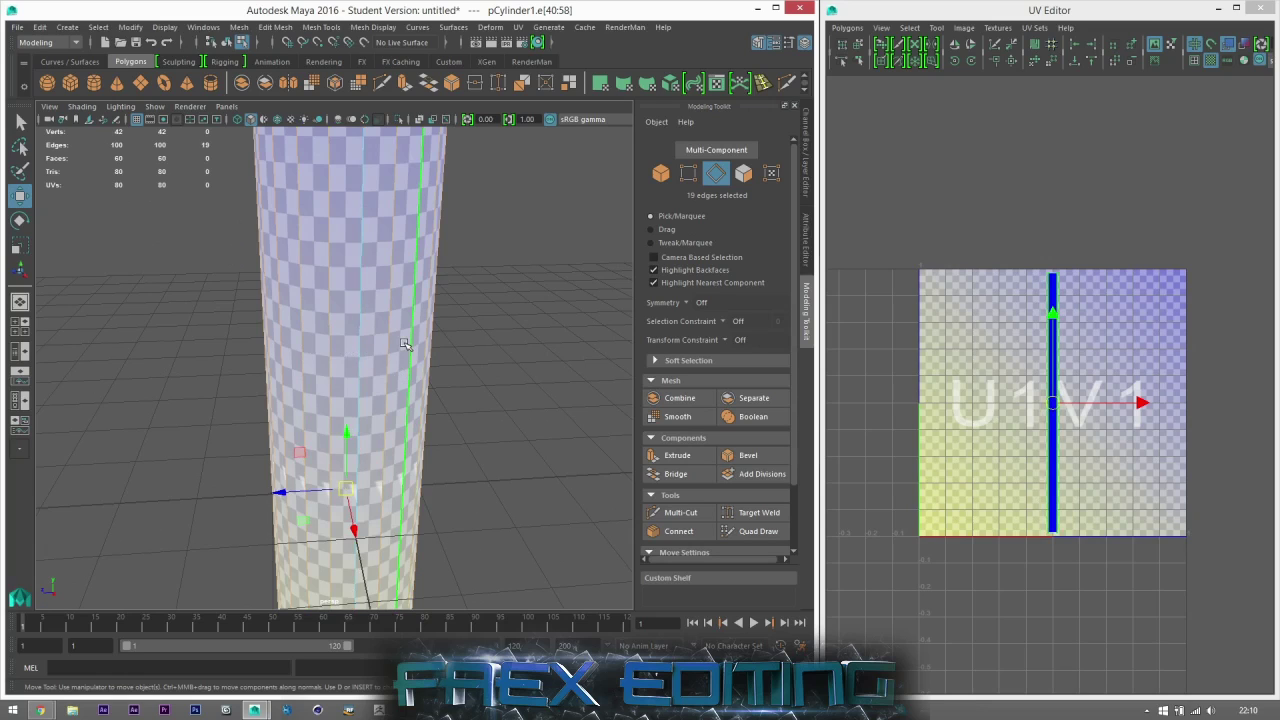
click(1013, 63)
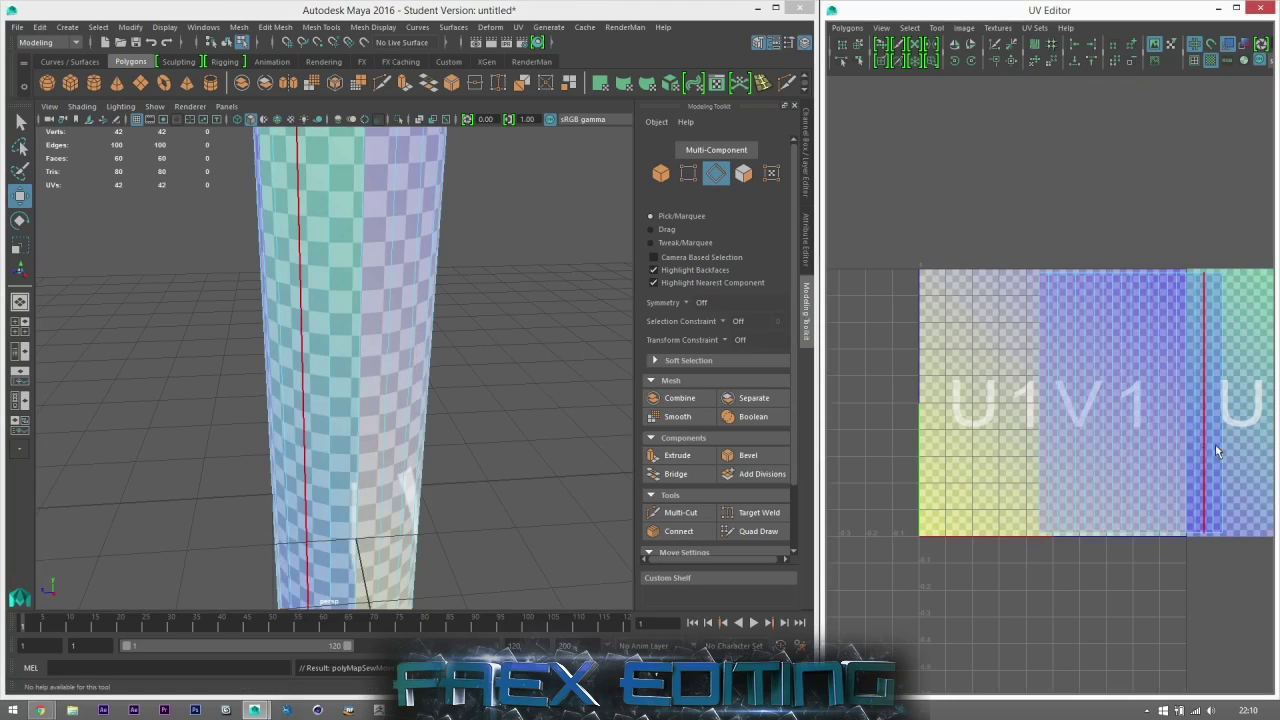
click(878, 320)
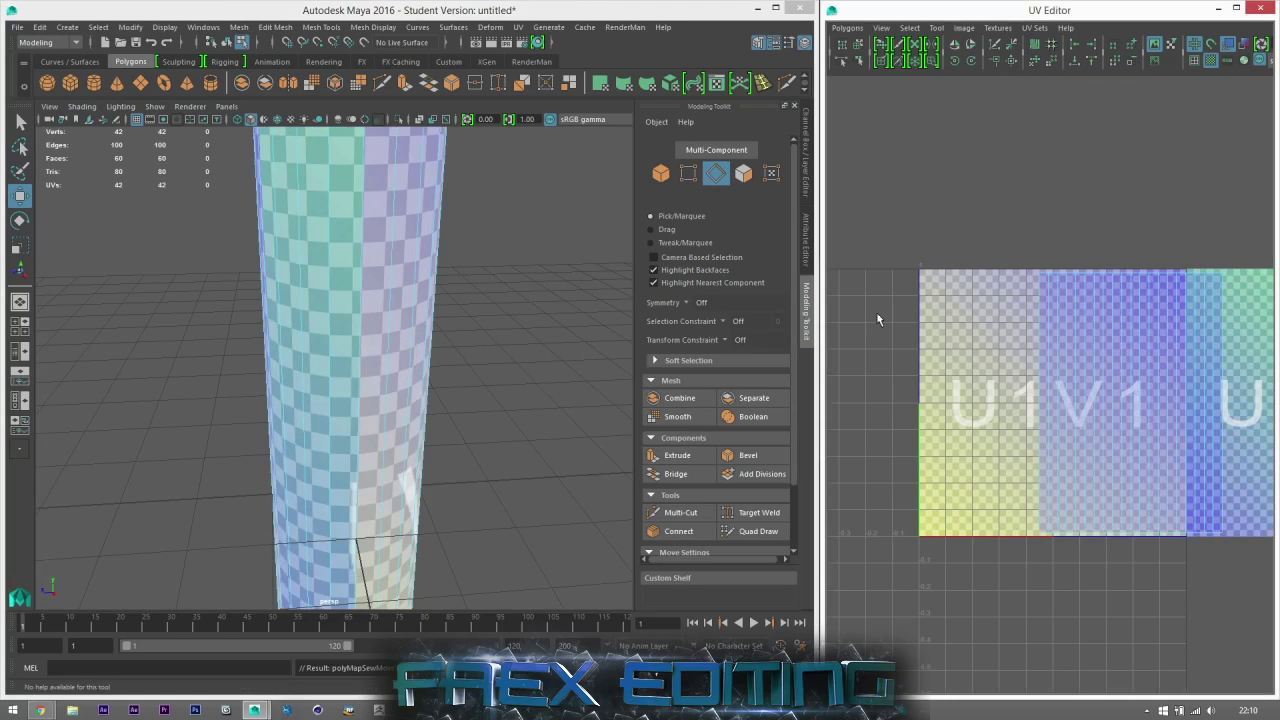
- Select the sewn side-face UV shell, shift it horizontally to the left edge of the U1V1 tile, and clear the selection
click(743, 173)
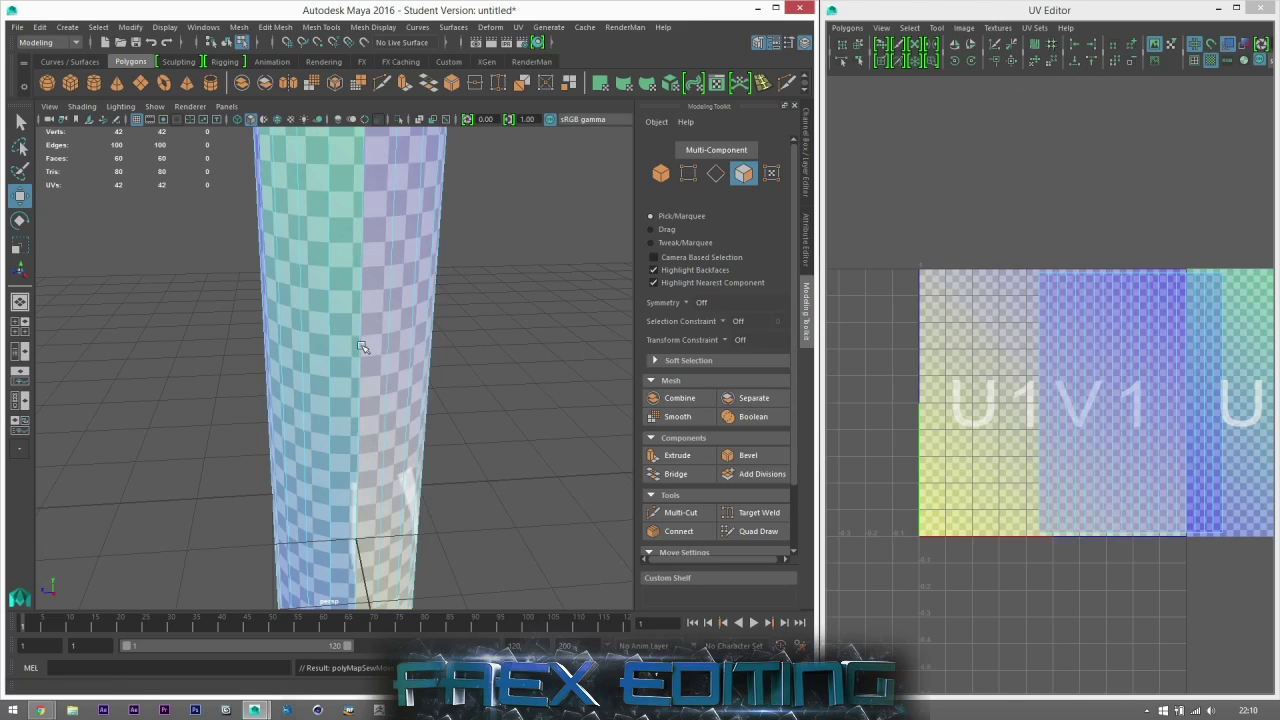
alt+drag(349, 357, 431, 394)
scroll(431, 394, down, 5)
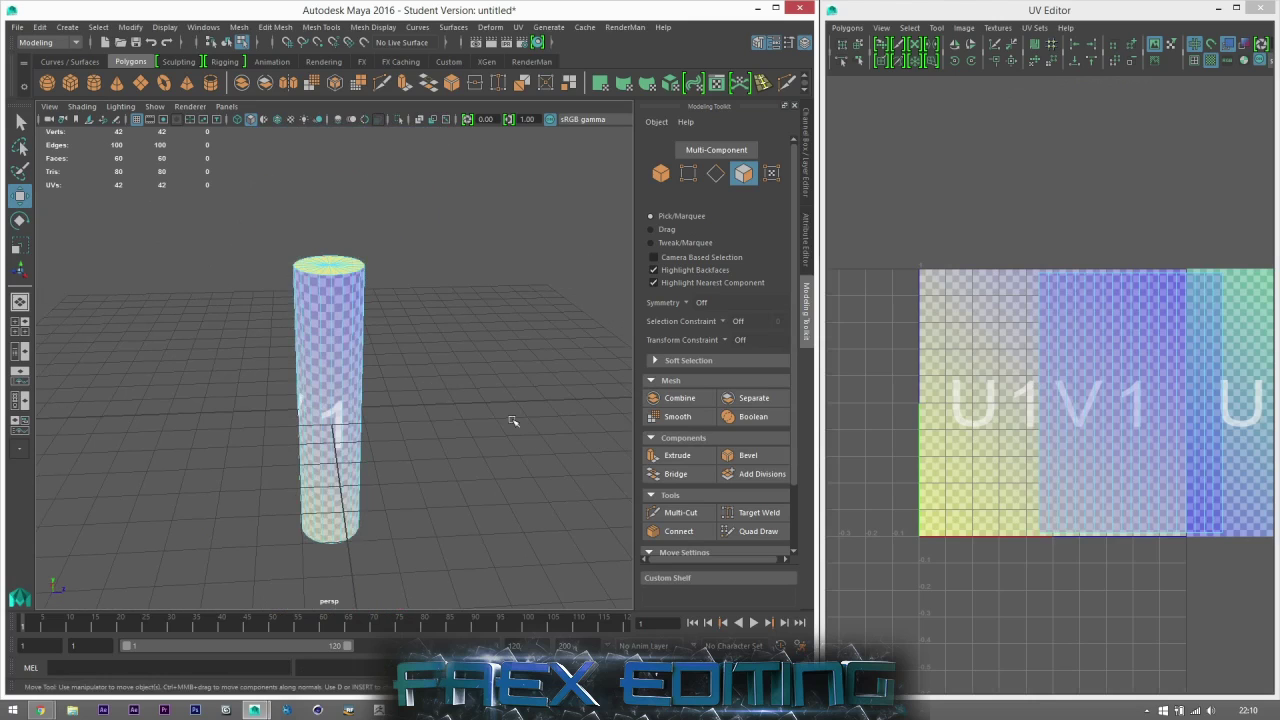
drag(1220, 446, 1006, 344)
drag(1182, 403, 1069, 408)
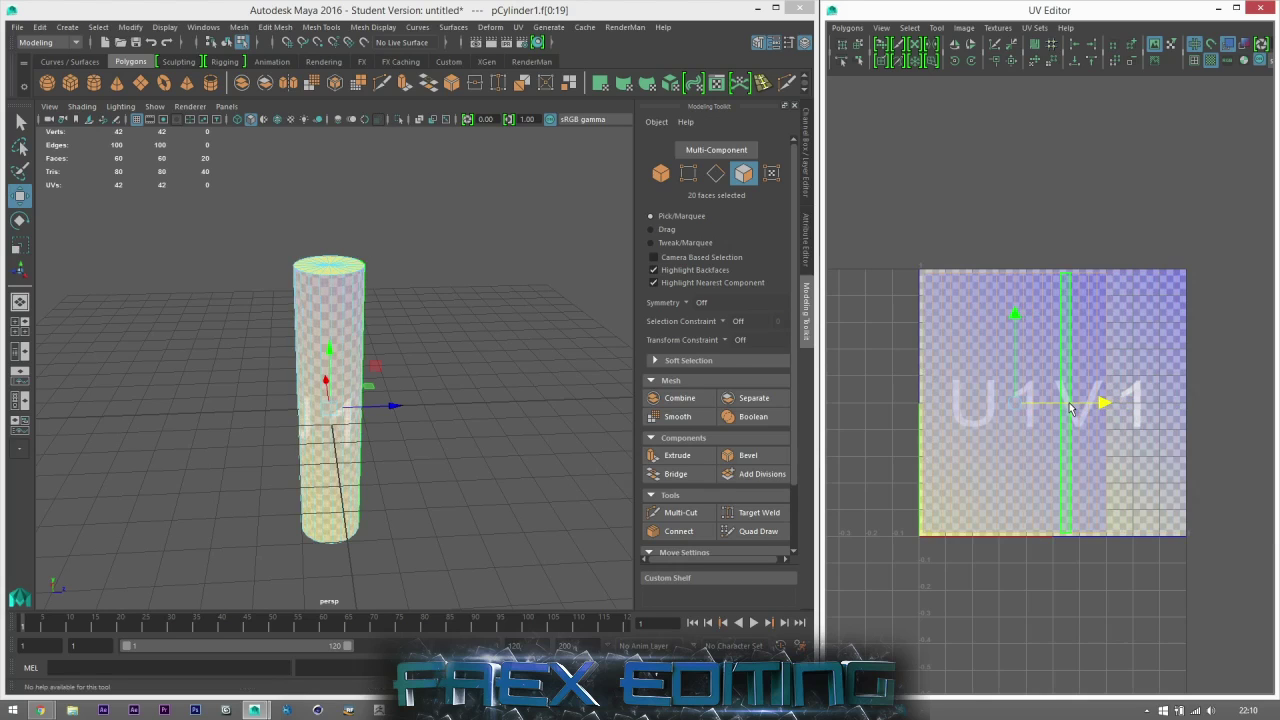
click(938, 231)
- Select the 20 faces of the cylinder's top cap with camera-based drag selection
alt+drag(343, 309, 338, 385)
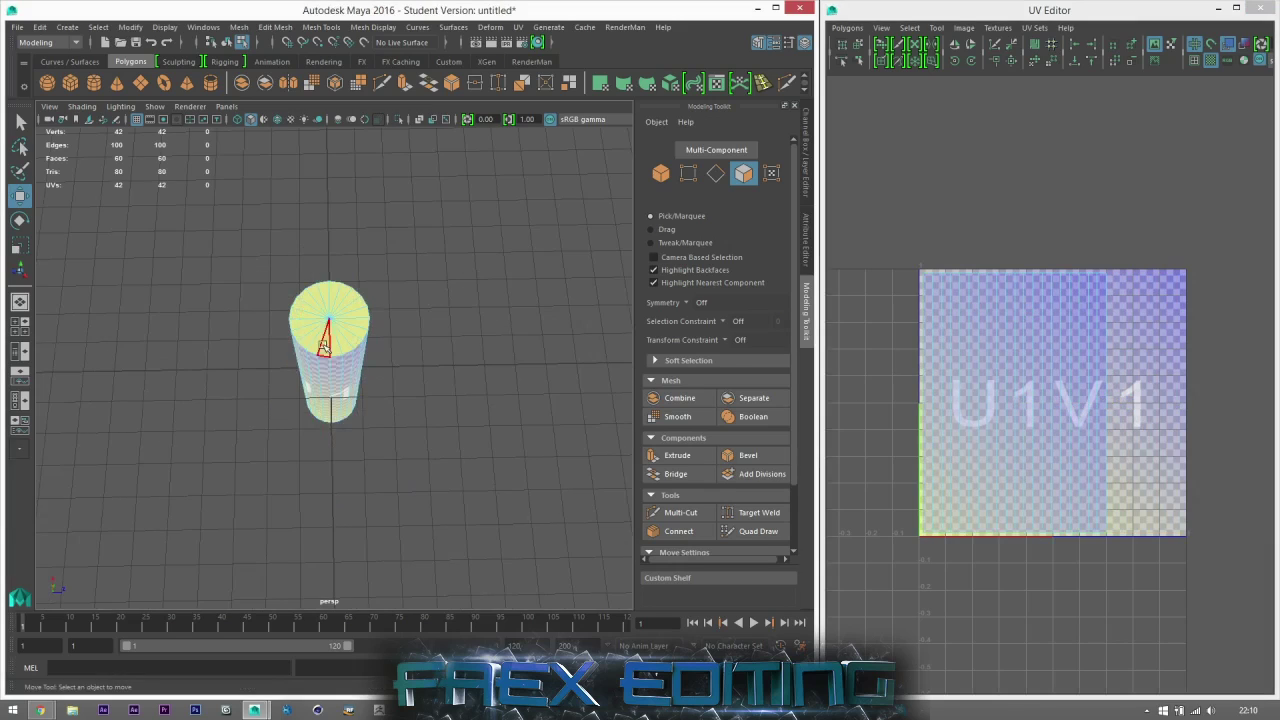
scroll(338, 345, up, 5)
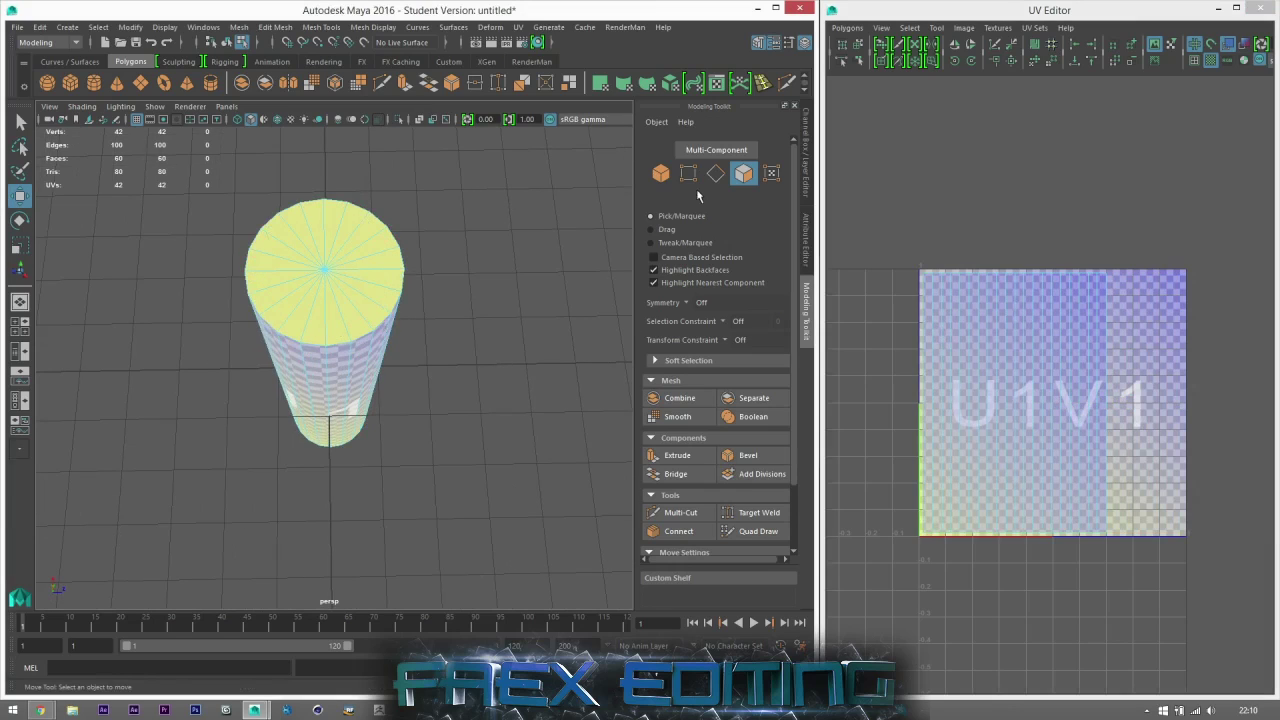
mouse_move(339, 233)
mouse_down()
mouse_move(297, 306)
mouse_move(340, 236)
mouse_up()
alt+drag(405, 297, 386, 356)
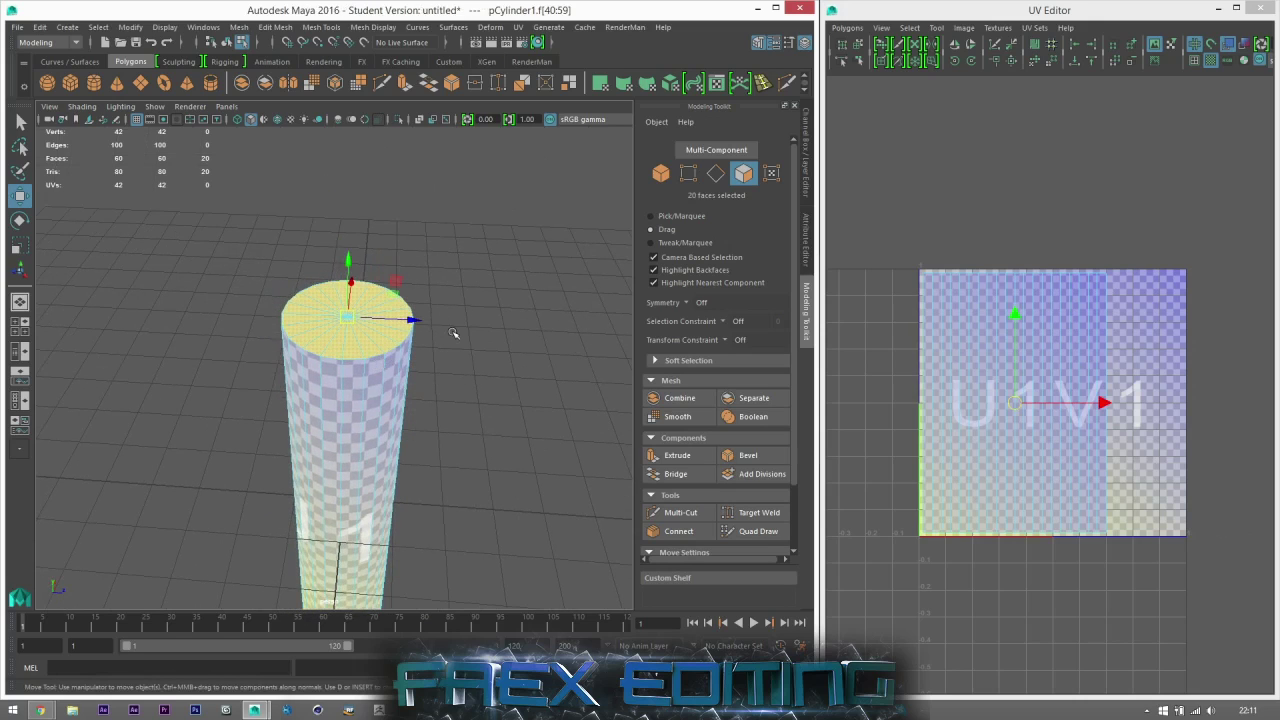
alt+right_drag(440, 338, 443, 376)
alt+drag(443, 376, 415, 375)
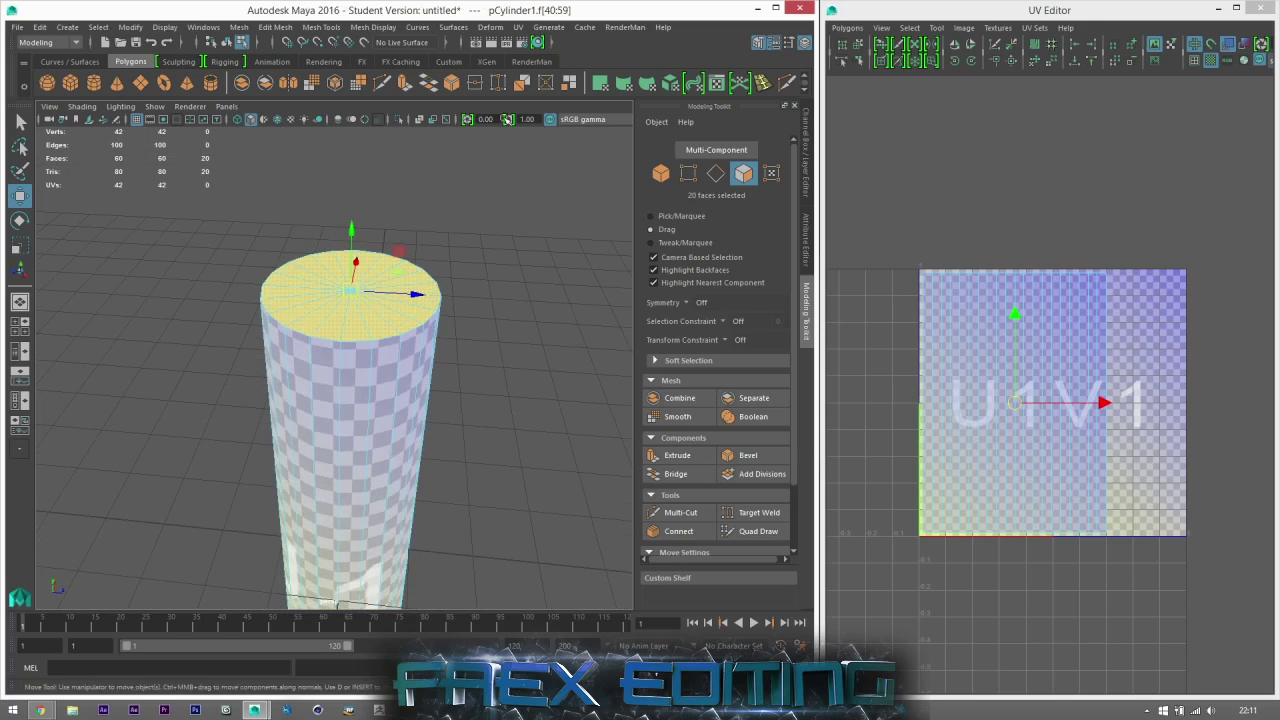
- Planar-map the top cap from the Y axis, fitted to the bounding box with the image width/height ratio kept
click(518, 27)
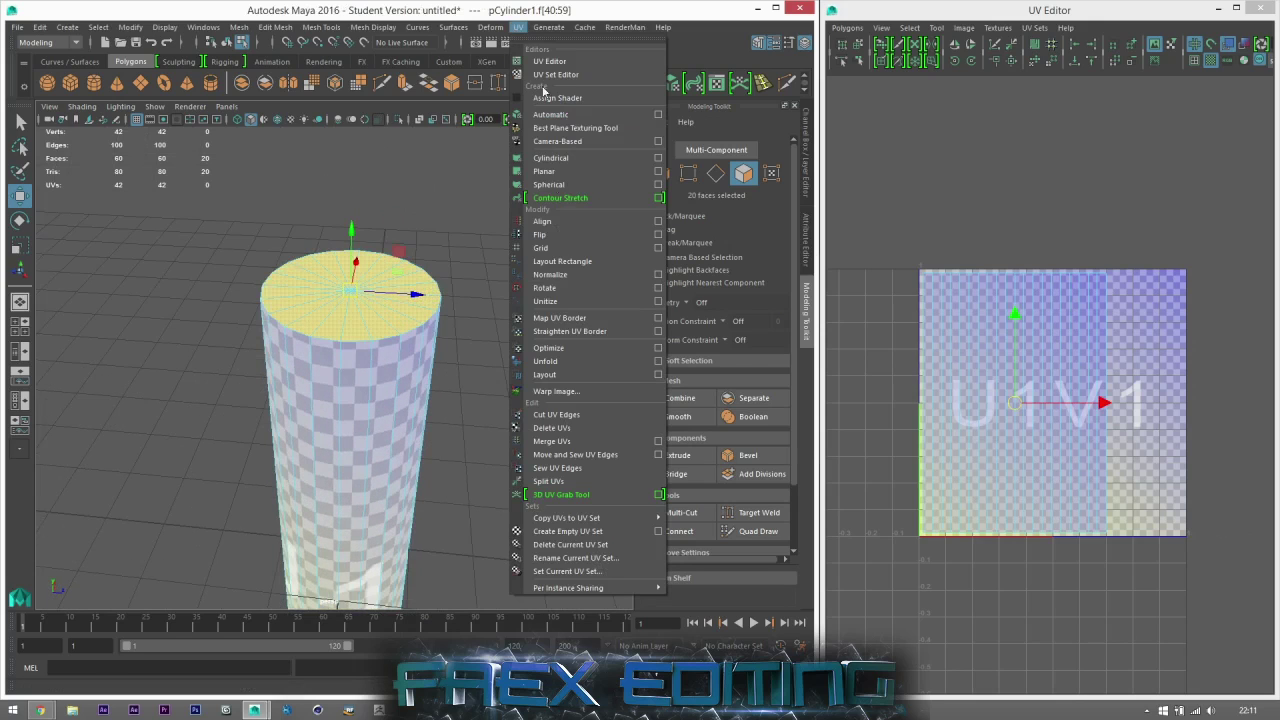
click(659, 172)
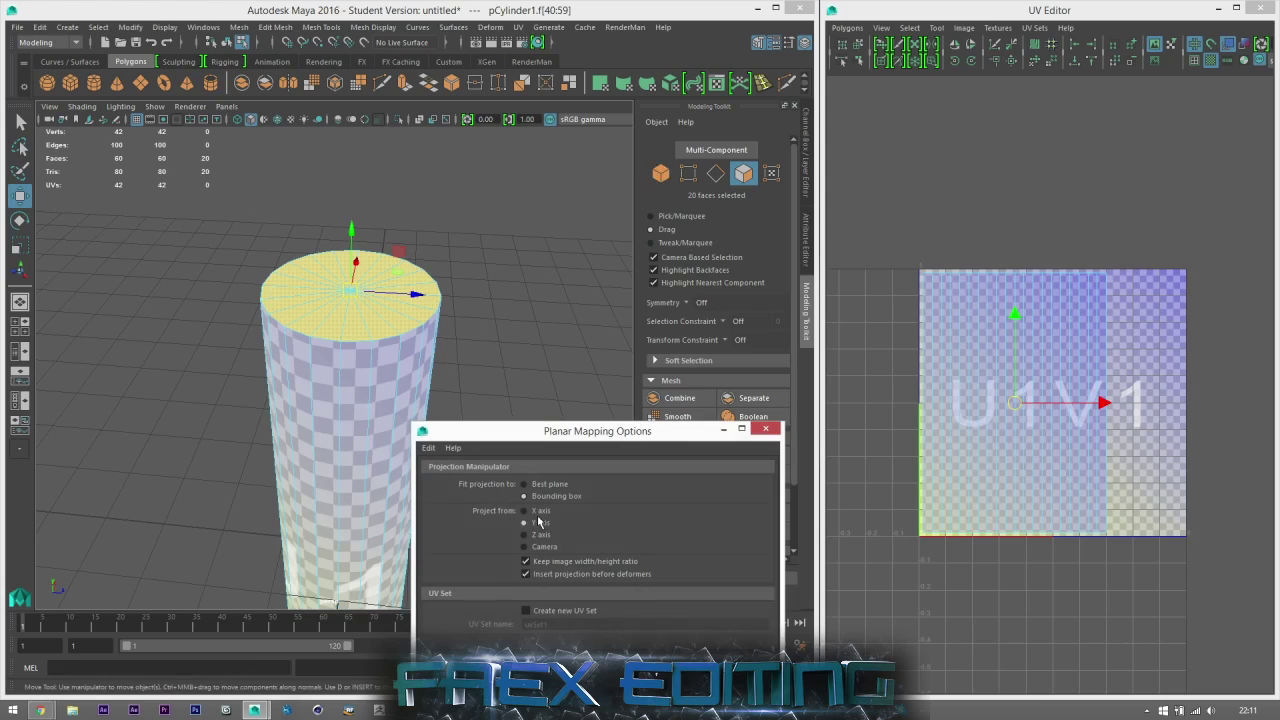
click(597, 660)
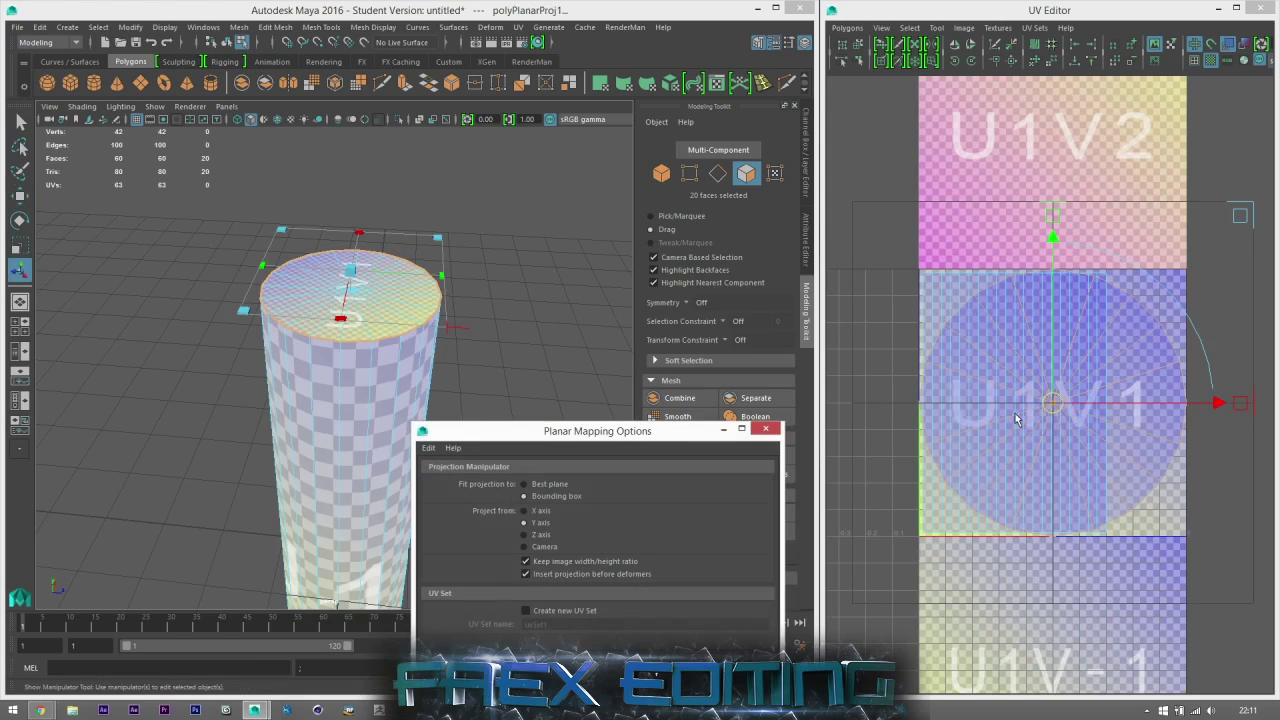
click(770, 431)
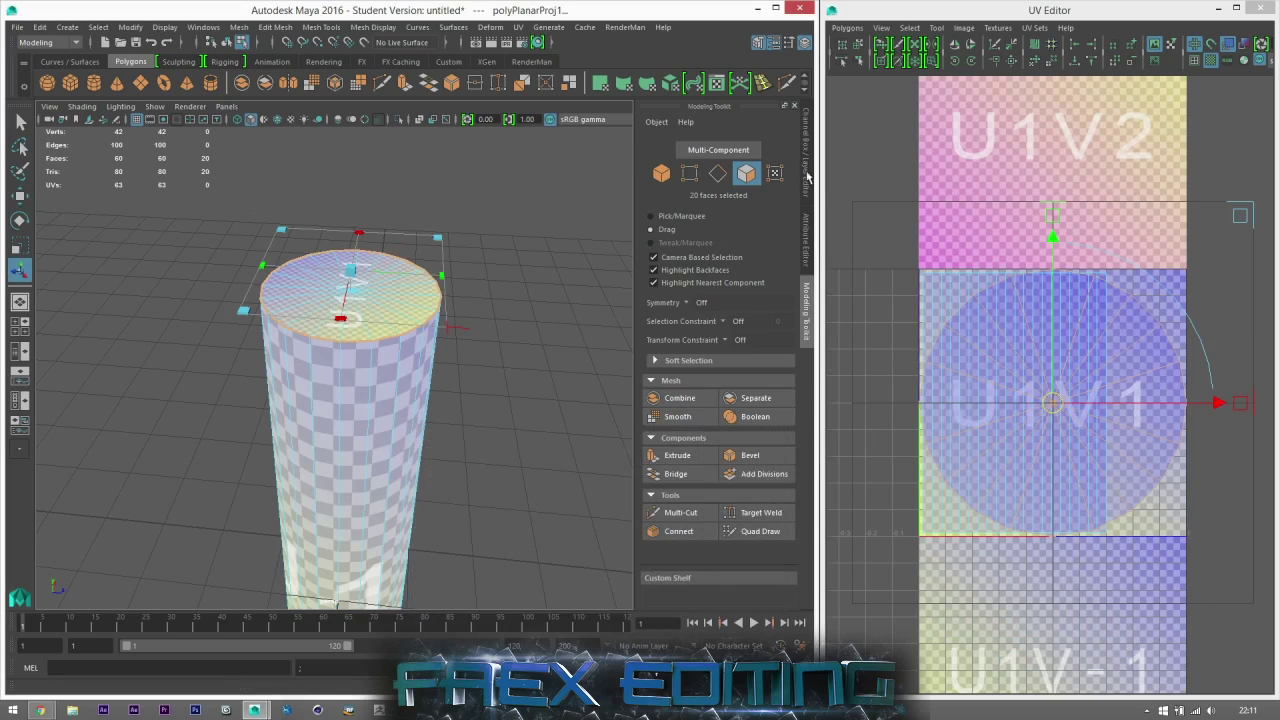
click(806, 160)
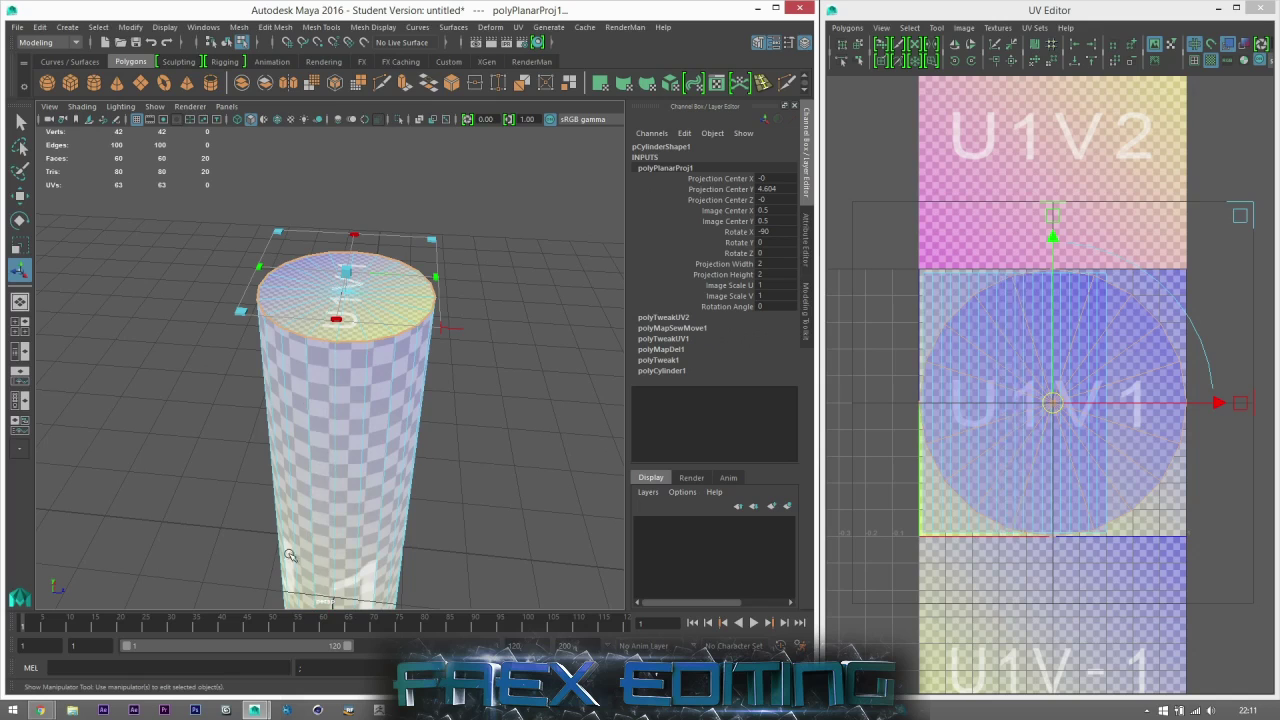
- Scale the top cap's UVs down uniformly to match the side checkers and move them into the tile's free upper-right corner
key(r)
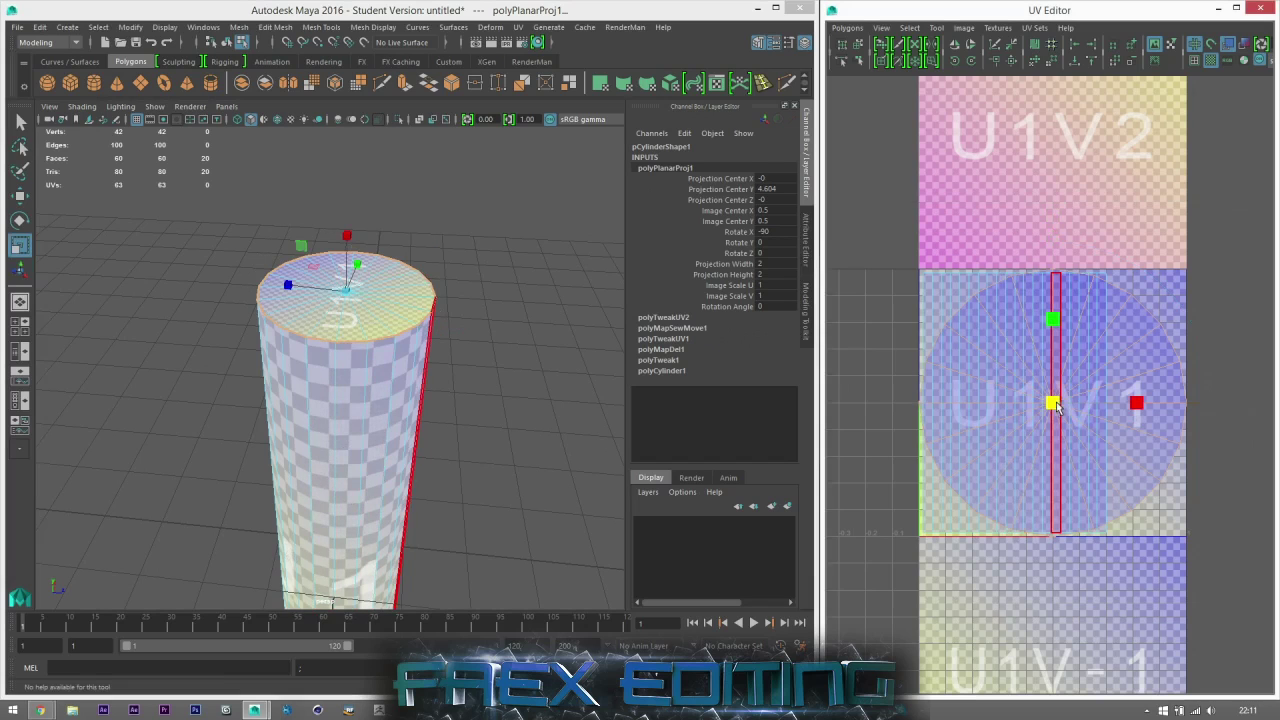
drag(1054, 407, 991, 414)
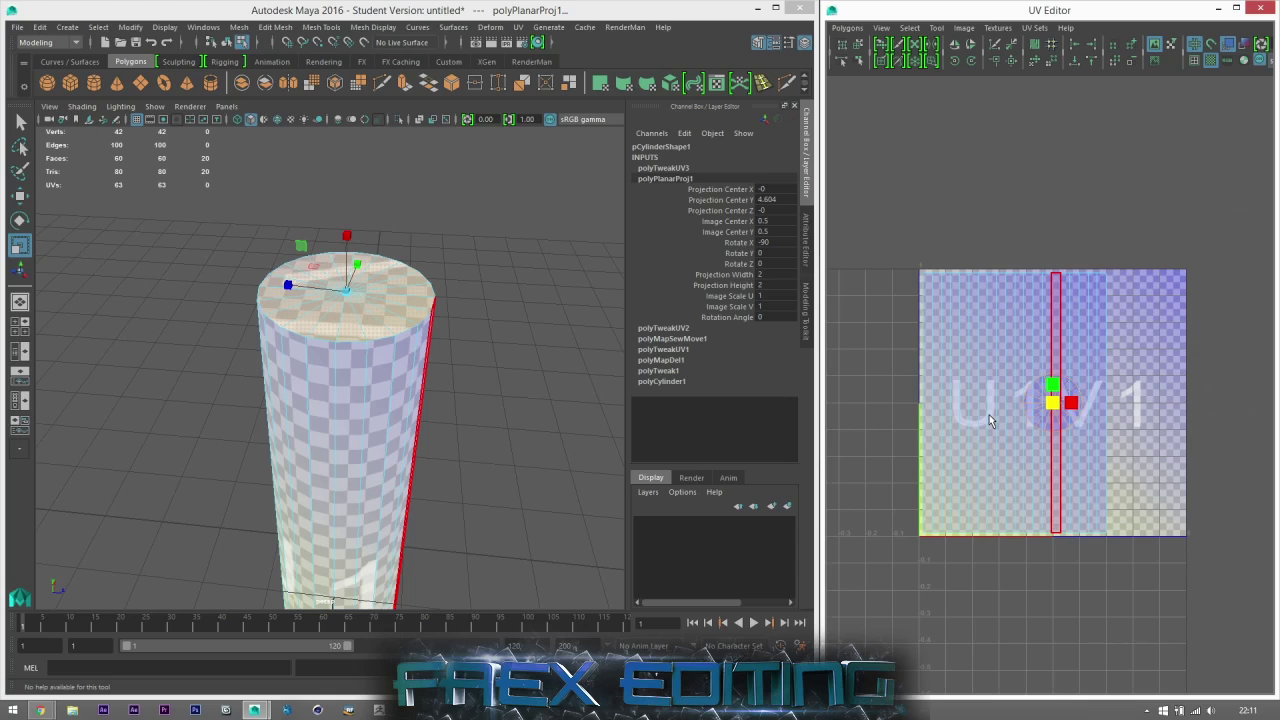
drag(989, 414, 989, 414)
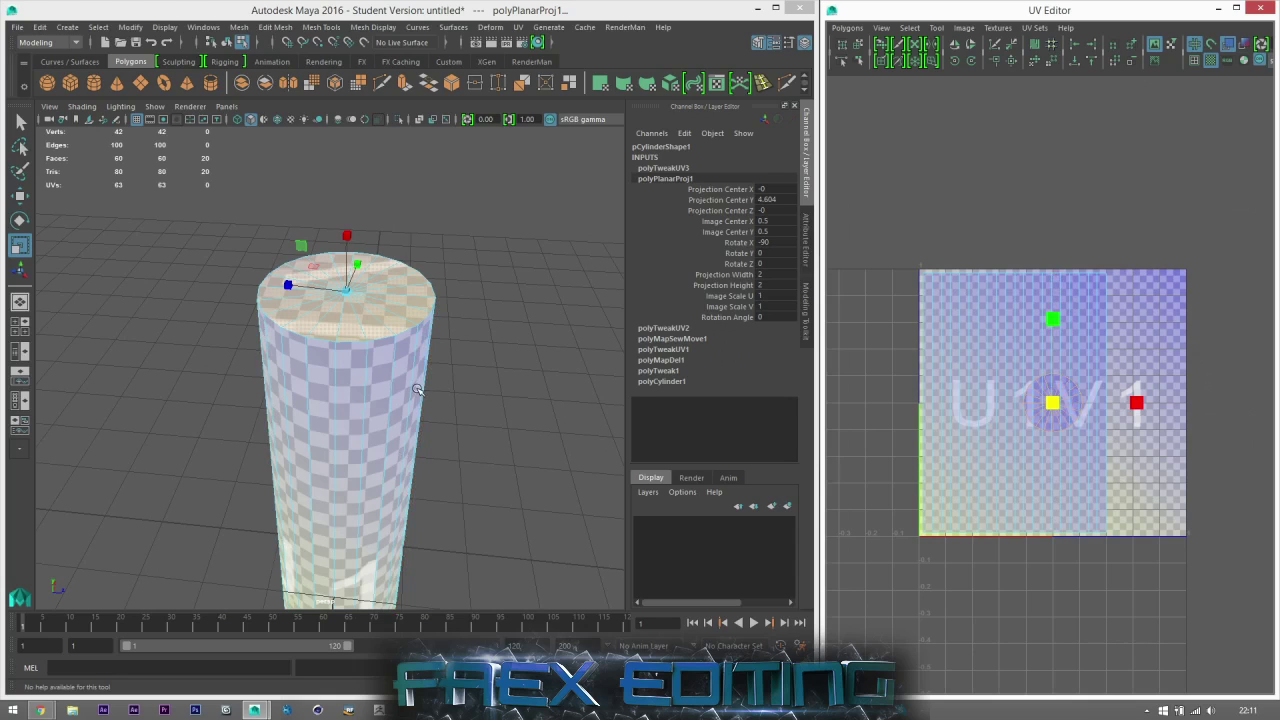
key(w)
drag(1049, 405, 1140, 305)
- Select the 20 bottom cap faces and planar-map them from the Y axis with the same bounding-box fit
alt+drag(408, 378, 391, 466)
mouse_move(291, 492)
mouse_down()
mouse_move(312, 536)
mouse_move(294, 491)
mouse_up()
alt+drag(330, 490, 405, 476)
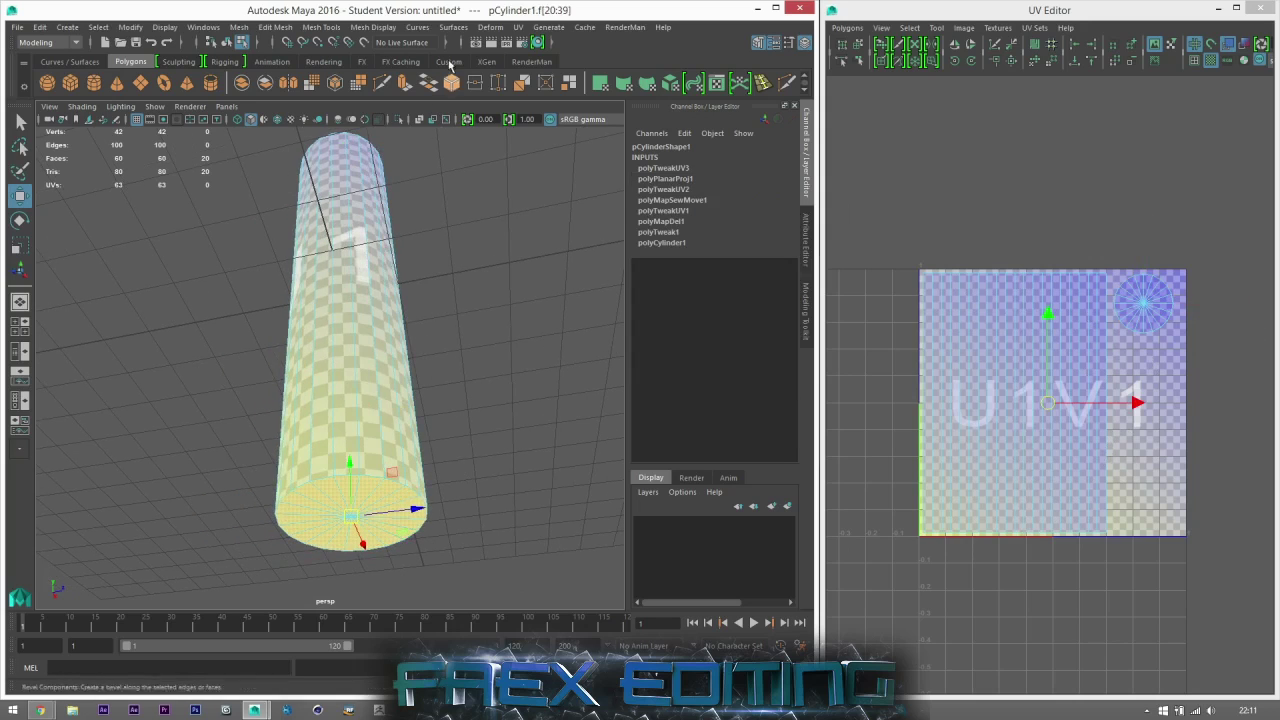
click(518, 27)
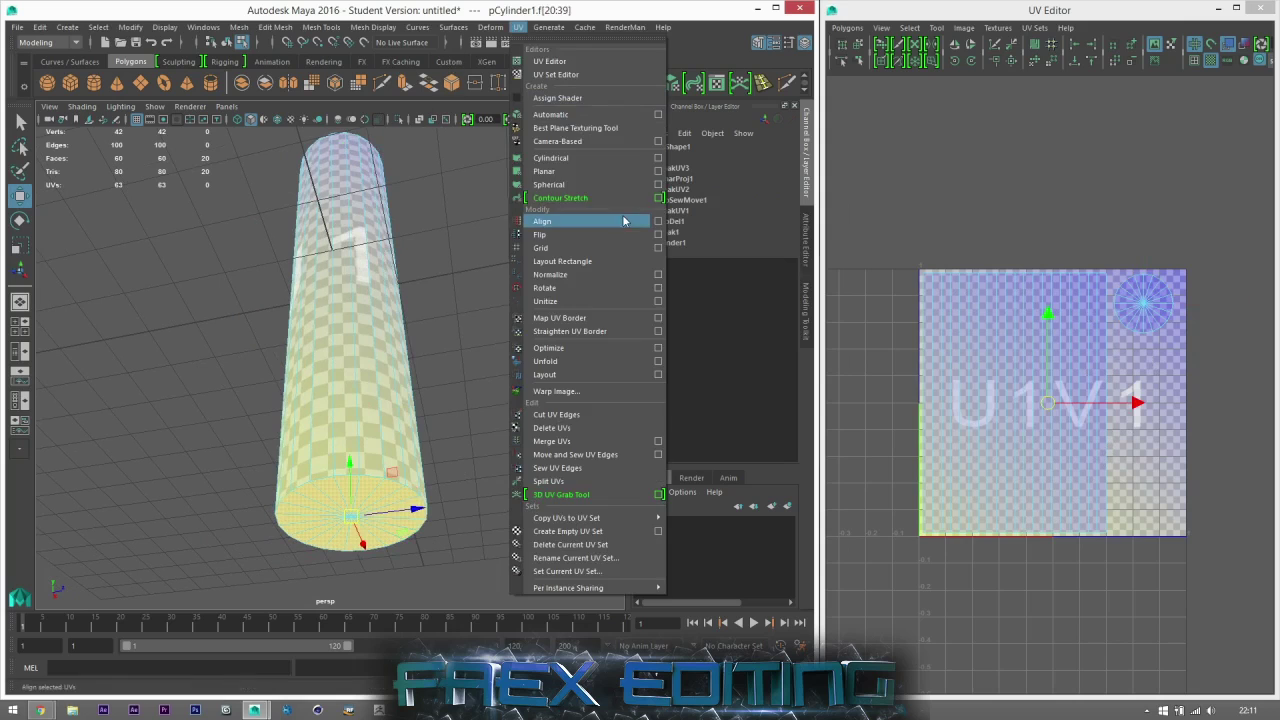
click(658, 171)
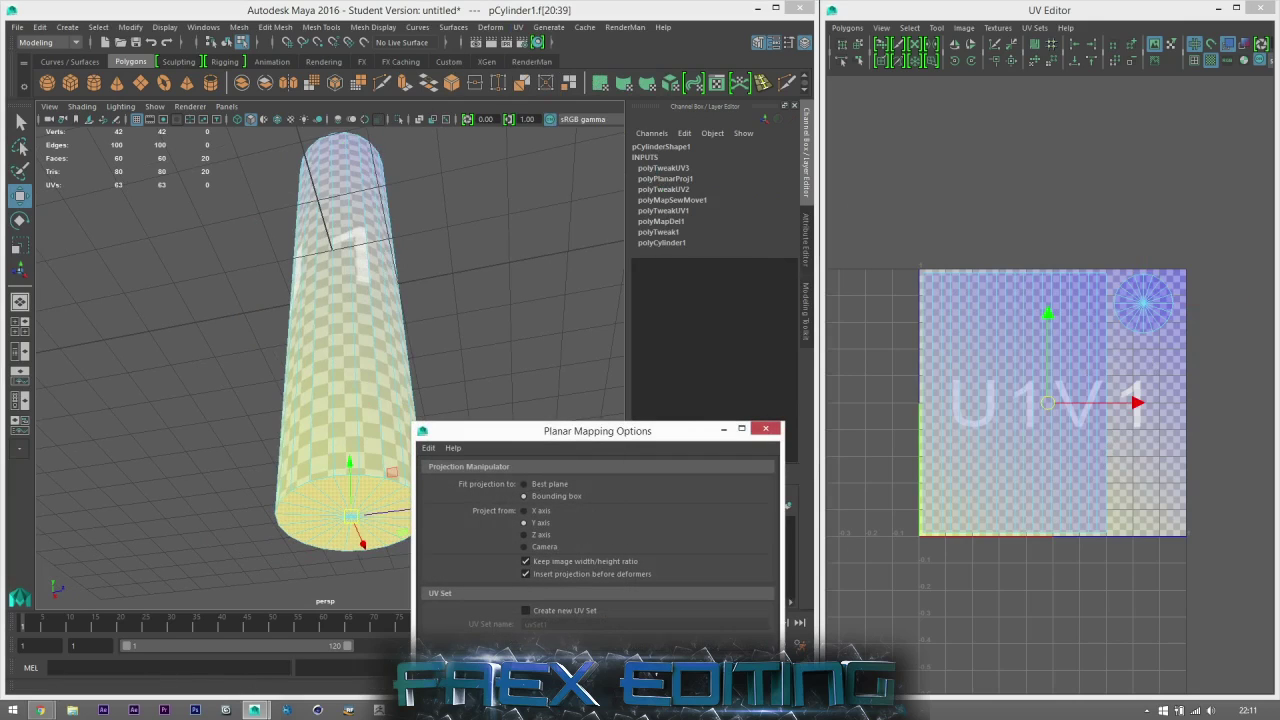
click(598, 682)
click(772, 429)
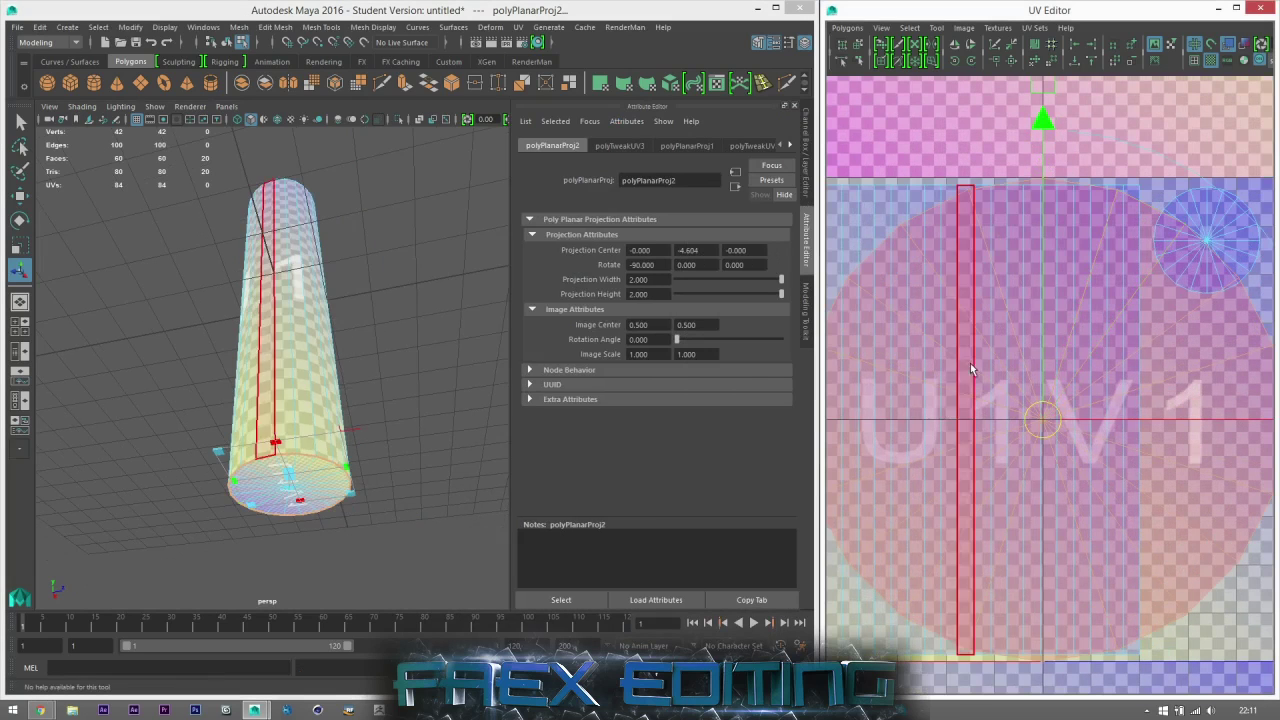
- Move the bottom cap's UVs so their centre lines up with the centre of the top cap's UV circle
key(w)
scroll(1065, 325, down, 3)
alt+middle_drag(1065, 325, 978, 345)
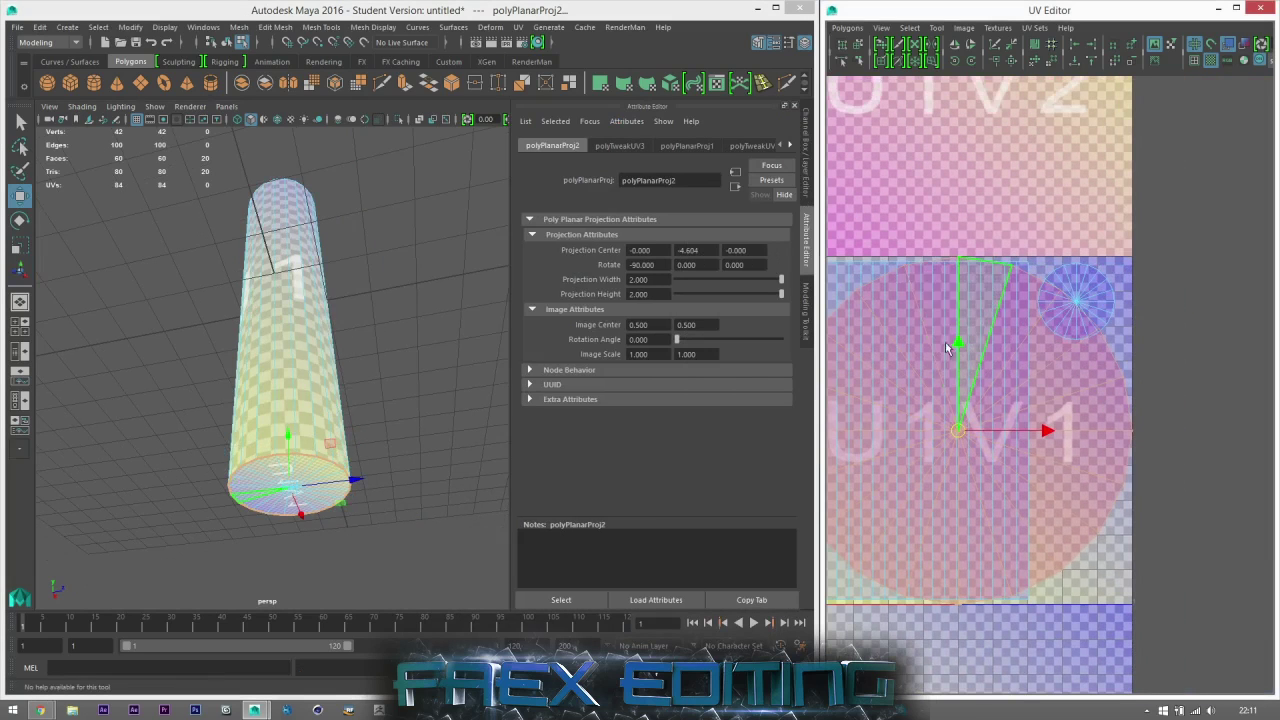
click(957, 45)
drag(958, 430, 1075, 295)
scroll(1083, 289, up, 5)
scroll(1083, 284, up, 1)
alt+middle_drag(1083, 284, 938, 672)
drag(1018, 110, 1048, 163)
- Scale the bottom cap's UVs down uniformly to the size of the top cap's circle and check the result on the cylinder
scroll(1052, 178, down, 1)
scroll(1051, 188, down, 3)
key(r)
scroll(1062, 254, down, 5)
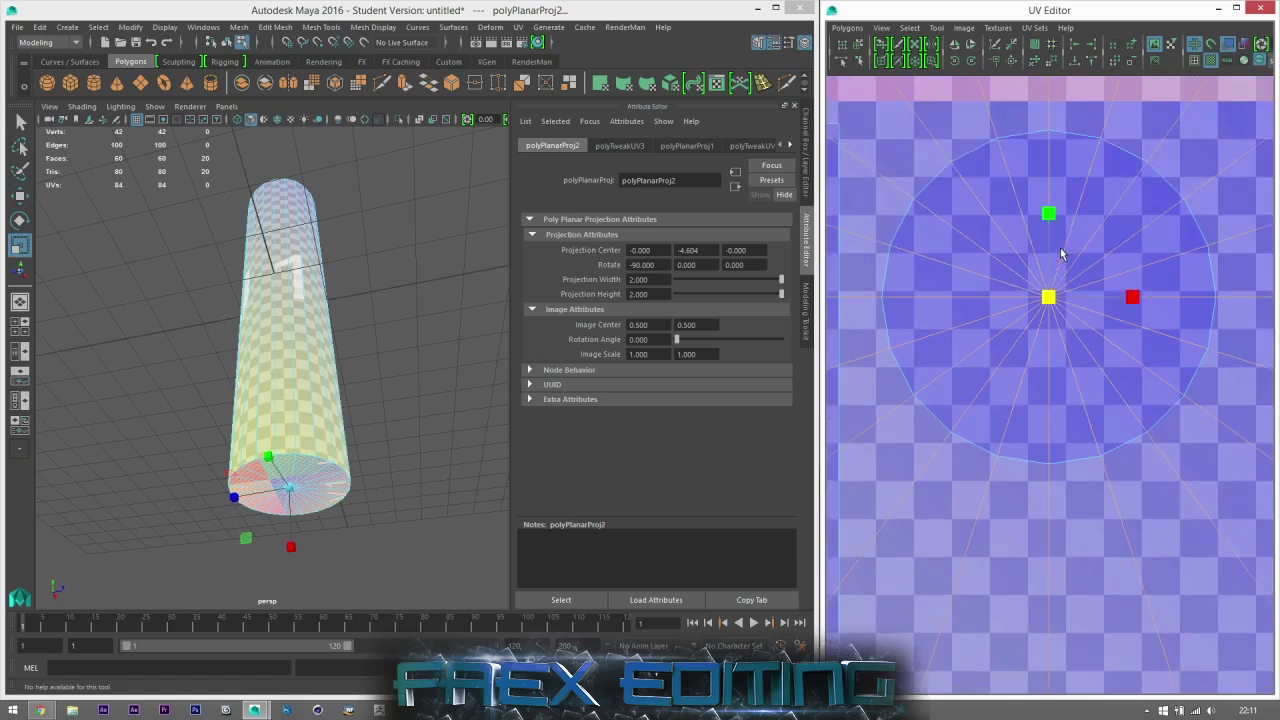
drag(1048, 347, 985, 349)
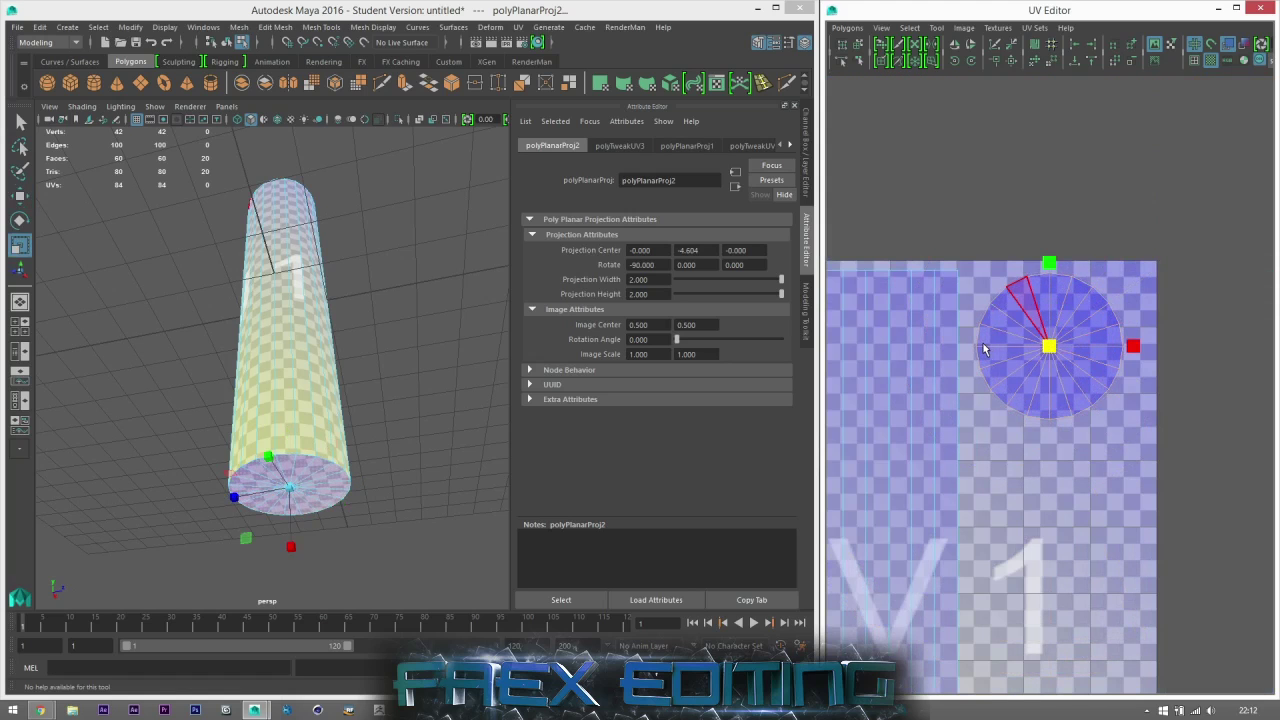
key(w)
alt+drag(224, 384, 242, 452)
scroll(981, 314, down, 3)
alt+middle_drag(1080, 265, 1154, 185)
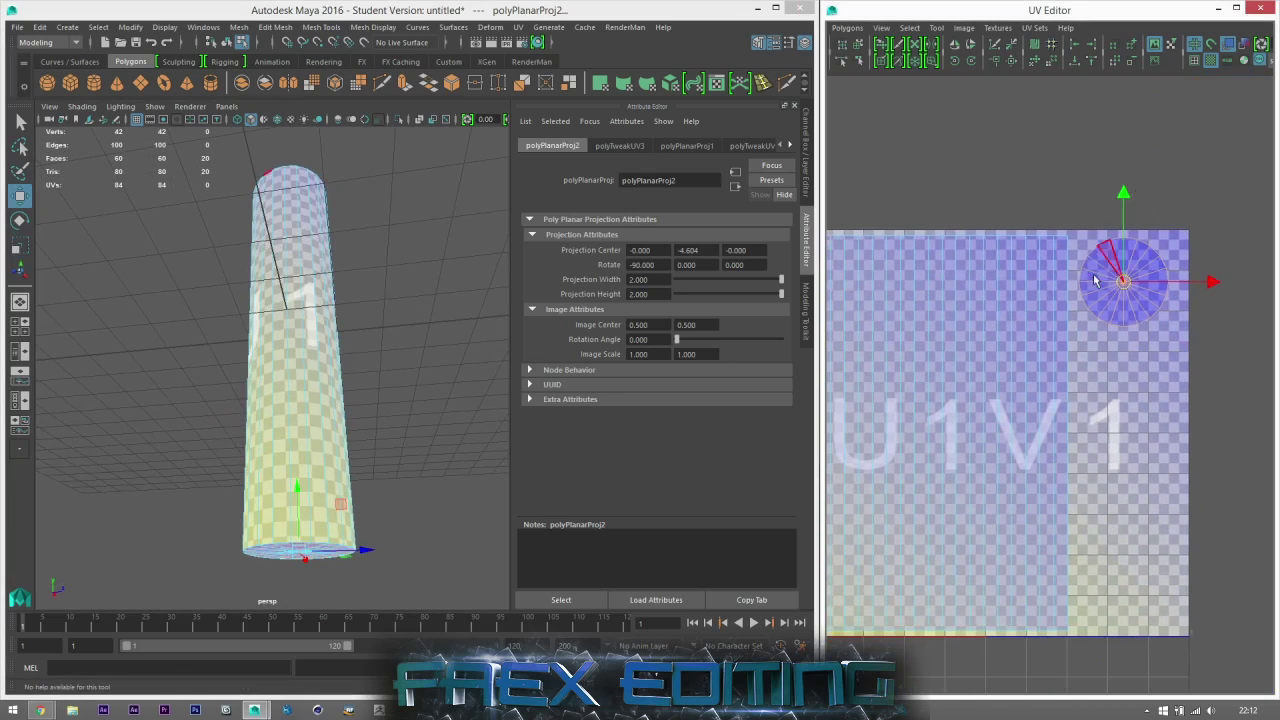
- Move the bottom cap's UVs straight down below the top cap's circle and inspect both caps' checkers on the cylinder
drag(1126, 221, 1133, 324)
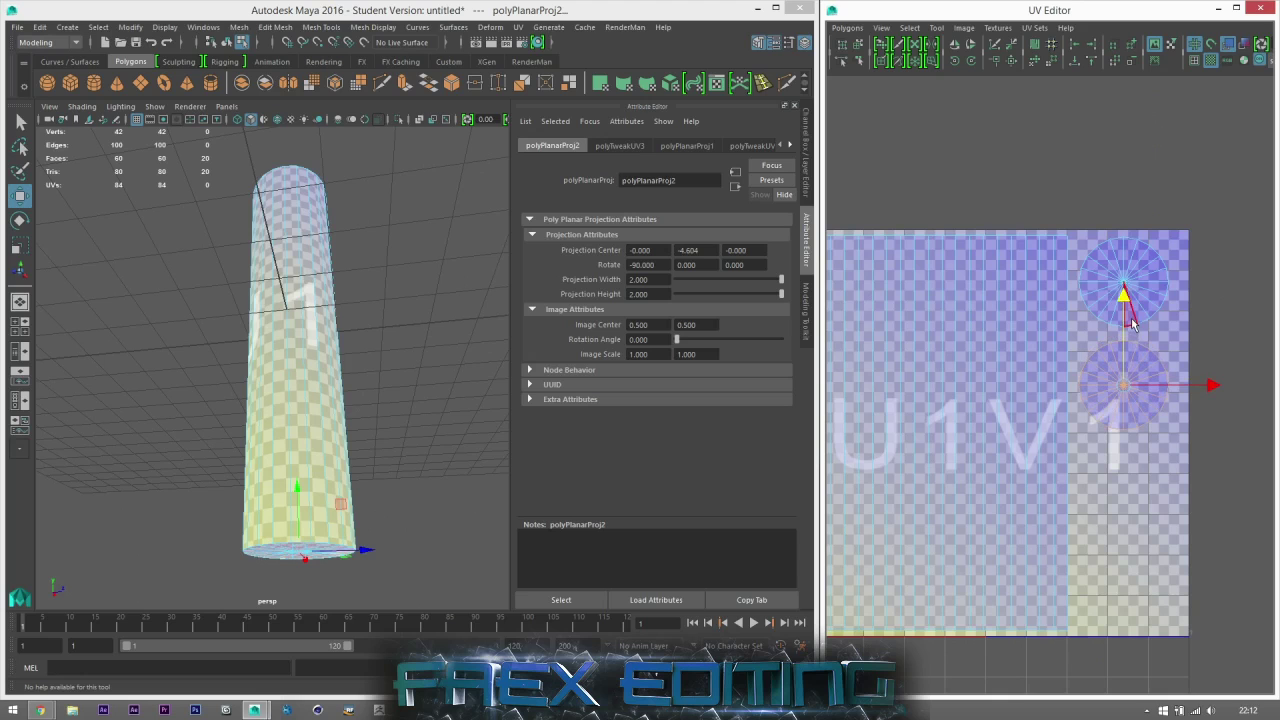
click(383, 303)
scroll(406, 437, down, 5)
alt+drag(406, 437, 341, 418)
scroll(345, 424, up, 6)
scroll(349, 428, down, 3)
alt+middle_drag(349, 428, 345, 354)
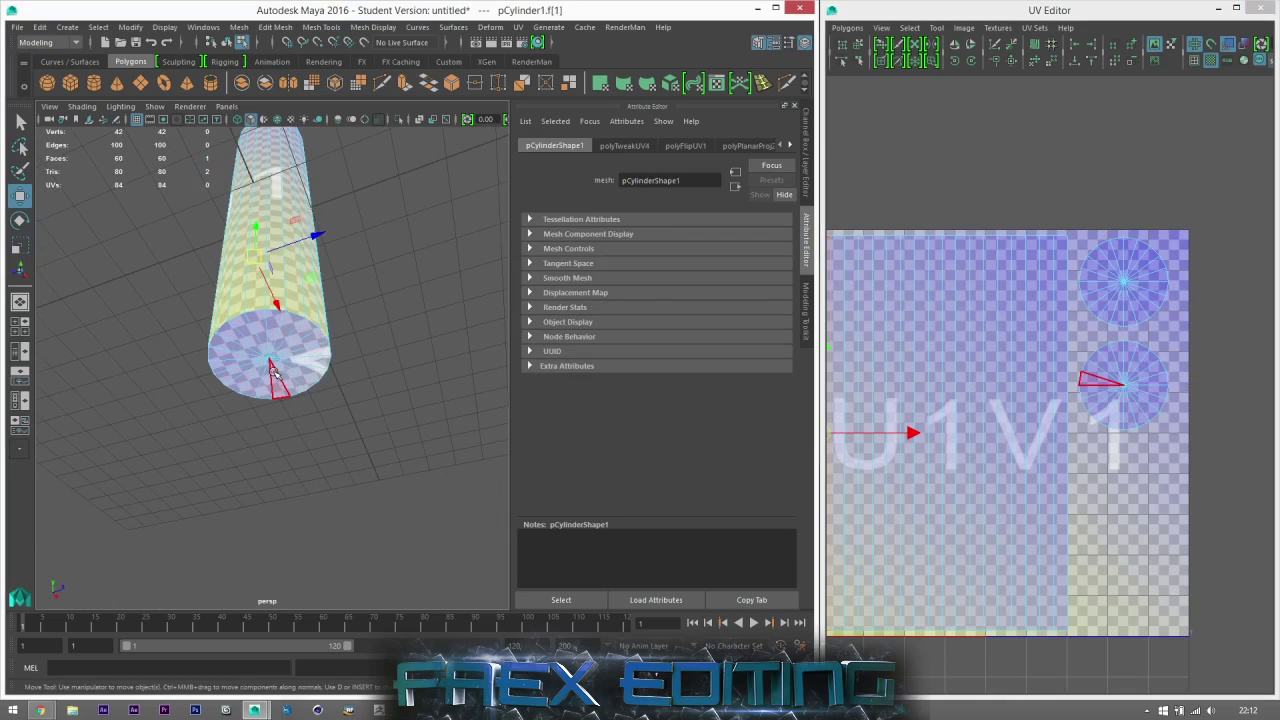
alt+drag(310, 310, 361, 400)
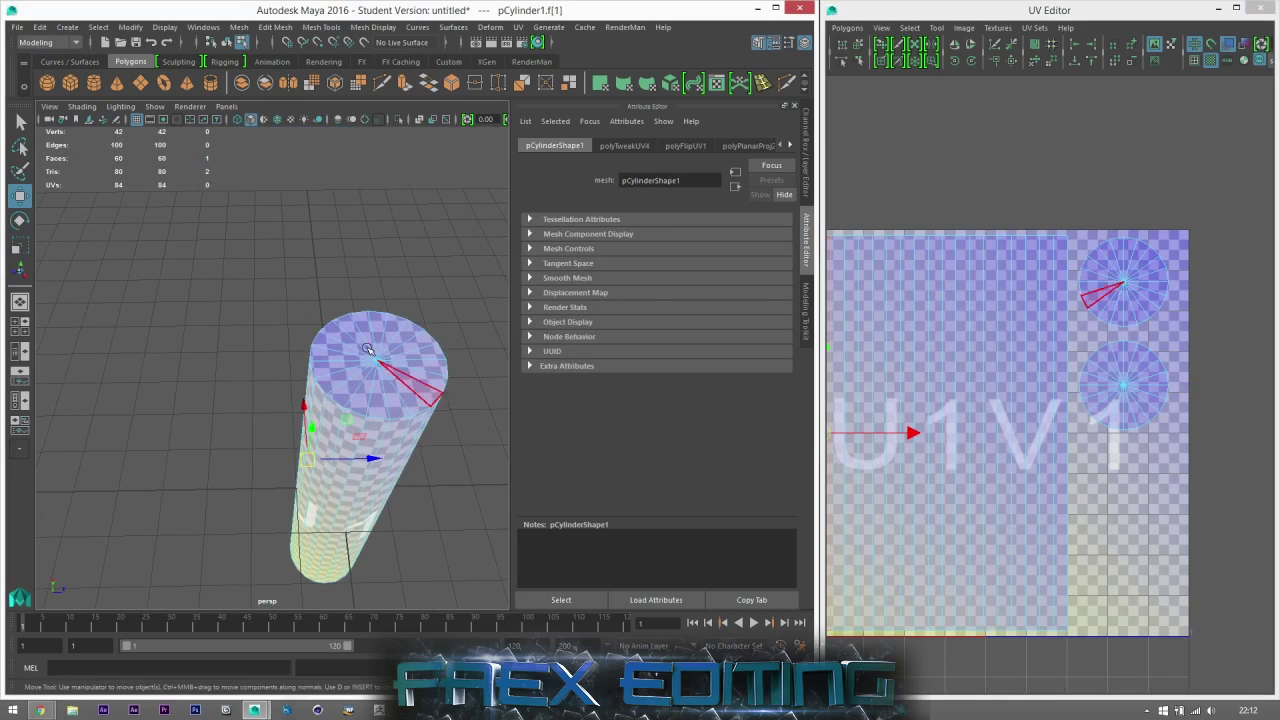
- Select the 20 bottom cap faces and move their UVs back onto the top cap's circle so the two overlap
click(806, 300)
drag(1093, 353, 1124, 264)
scroll(1126, 264, up, 3)
alt+middle_drag(1128, 266, 970, 421)
scroll(885, 450, up, 2)
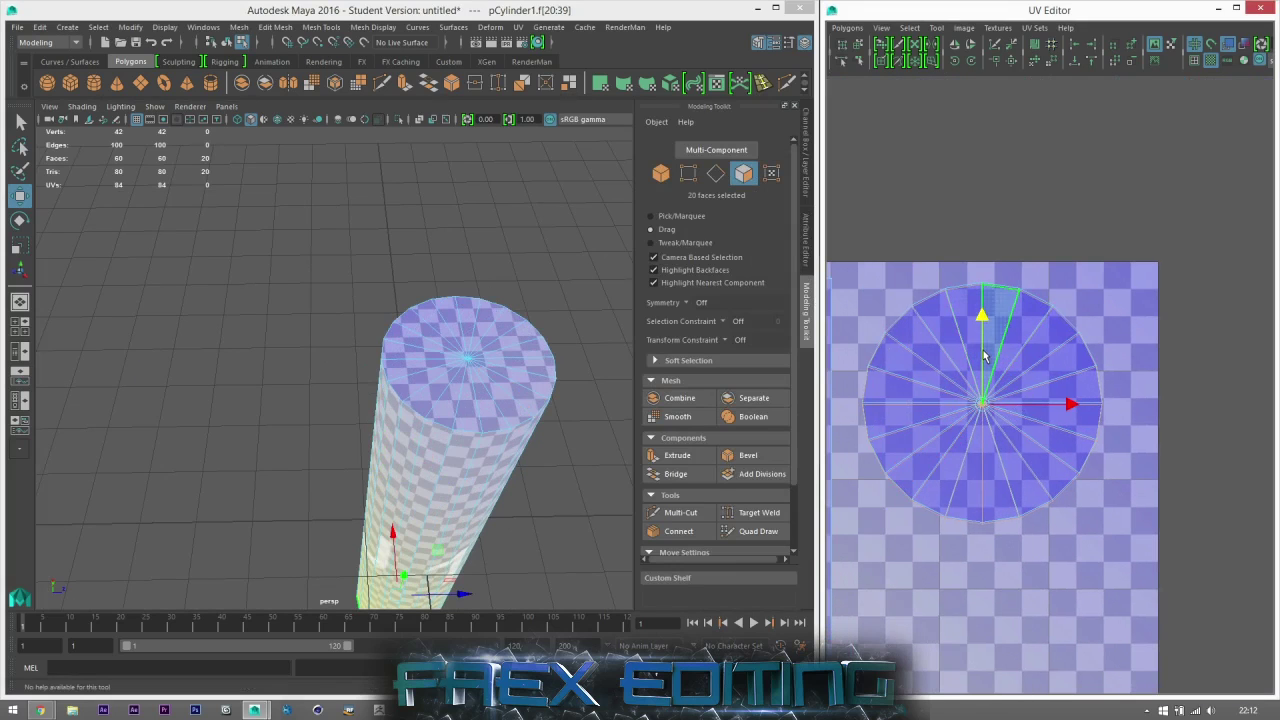
scroll(997, 502, down, 5)
alt+middle_drag(997, 502, 1119, 434)
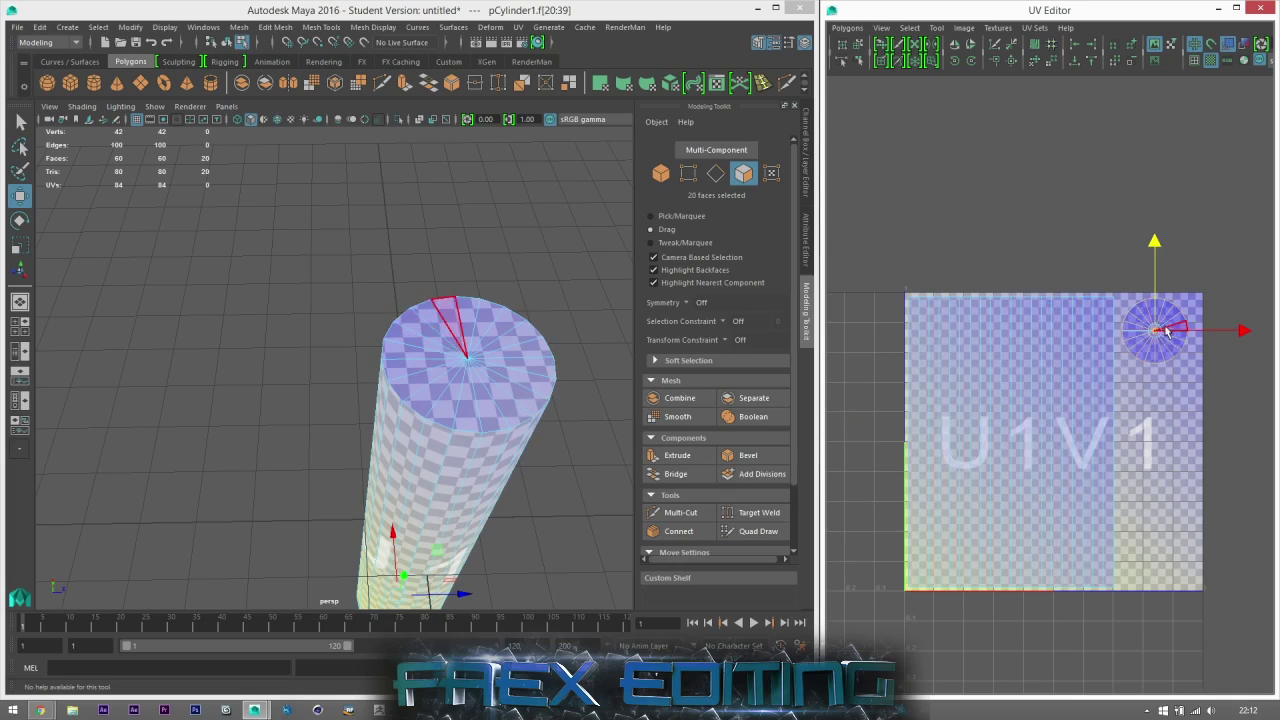
scroll(1165, 333, up, 3)
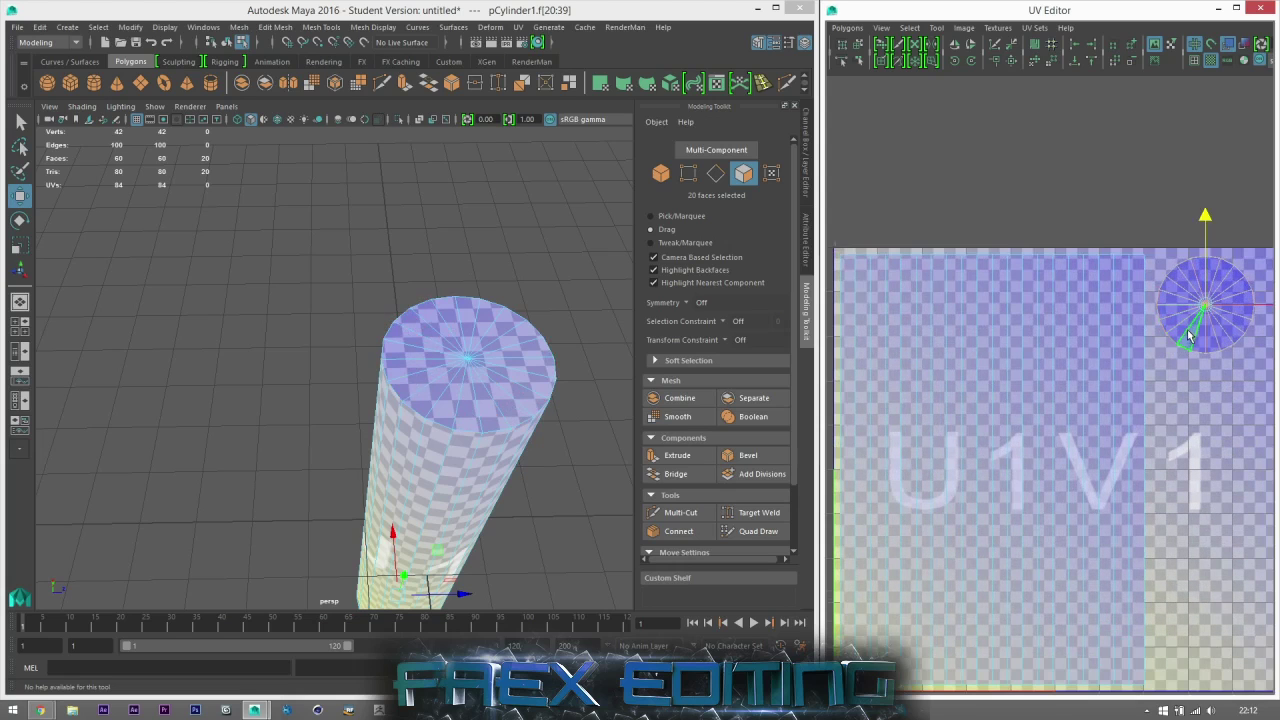
scroll(1170, 370, down, 3)
- Clear the face selection, switch to object selection for the whole cylinder, and review its texture and UV layout
click(1153, 412)
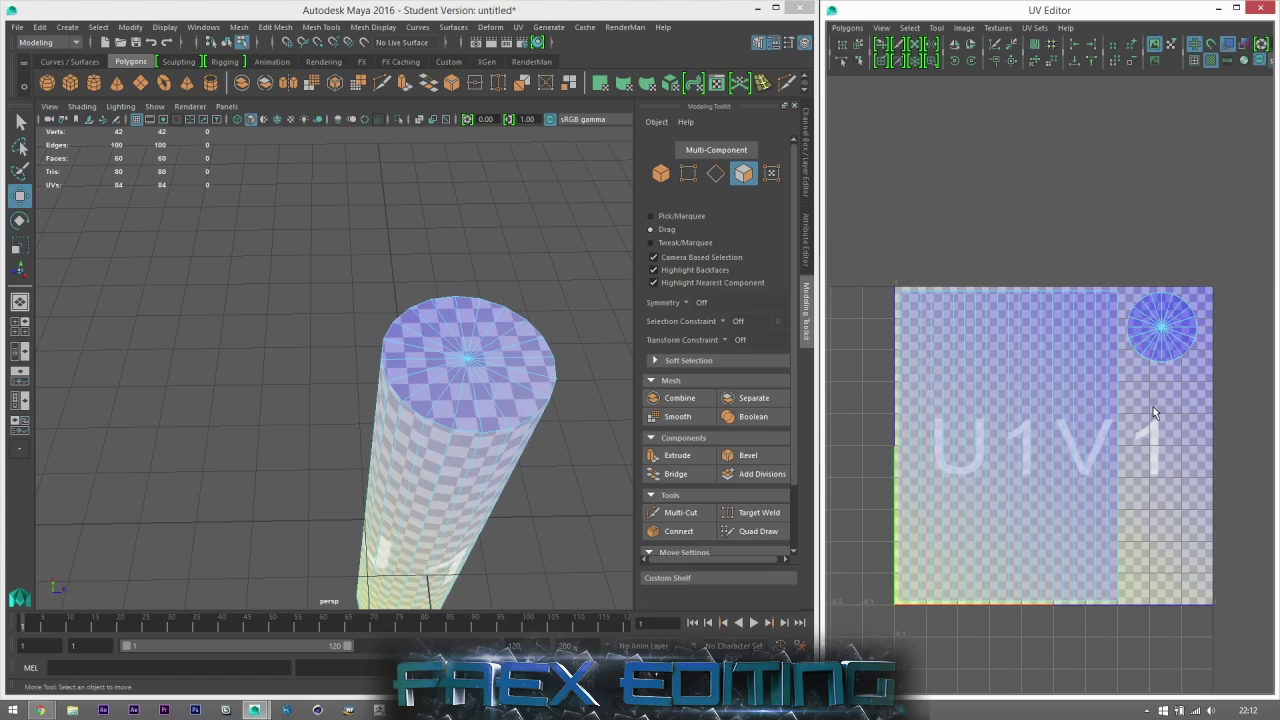
scroll(1140, 410, down, 1)
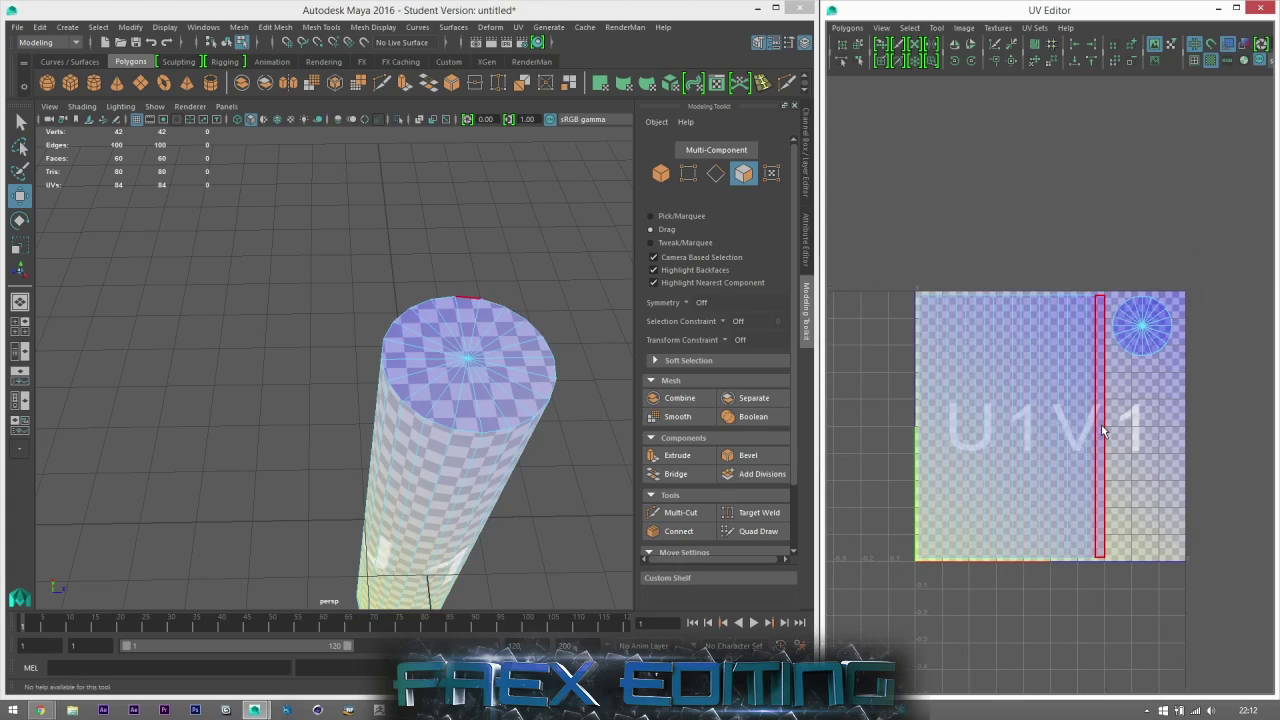
click(661, 174)
scroll(520, 320, down, 3)
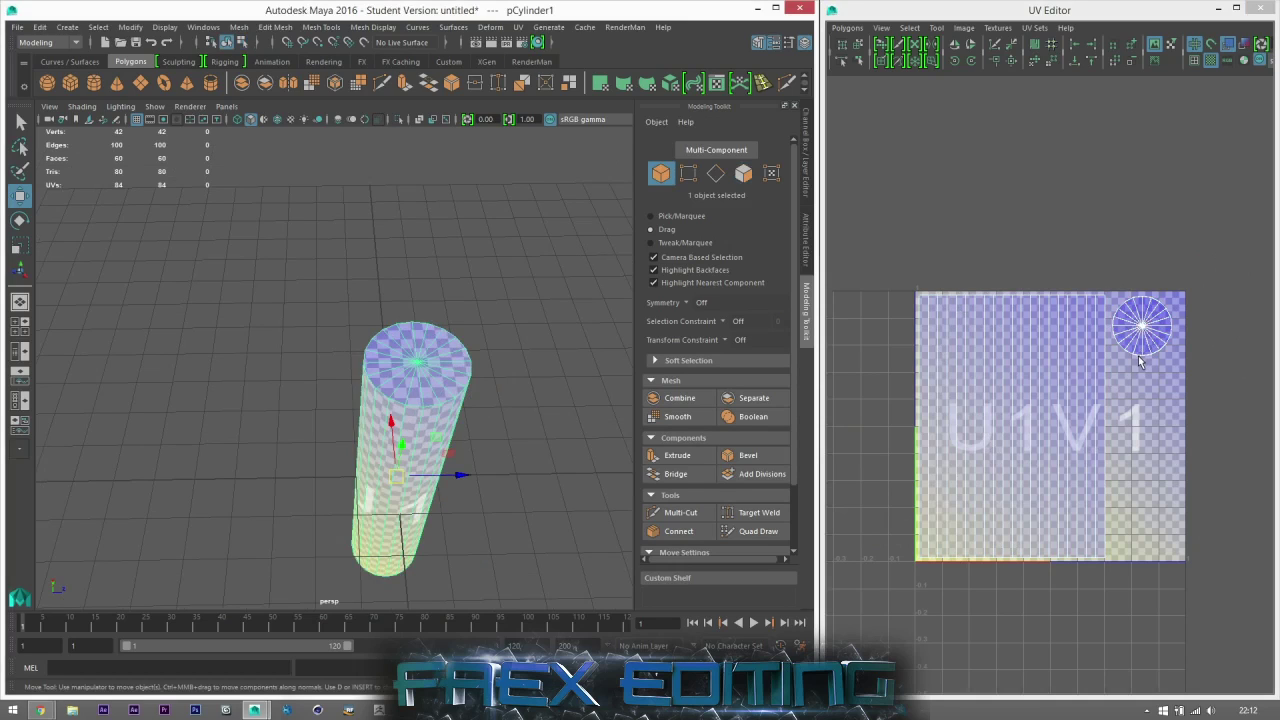
scroll(920, 384, down, 2)
alt+middle_drag(974, 408, 956, 386)
scroll(956, 386, up, 2)
alt+drag(571, 445, 415, 470)
scroll(415, 470, down, 2)
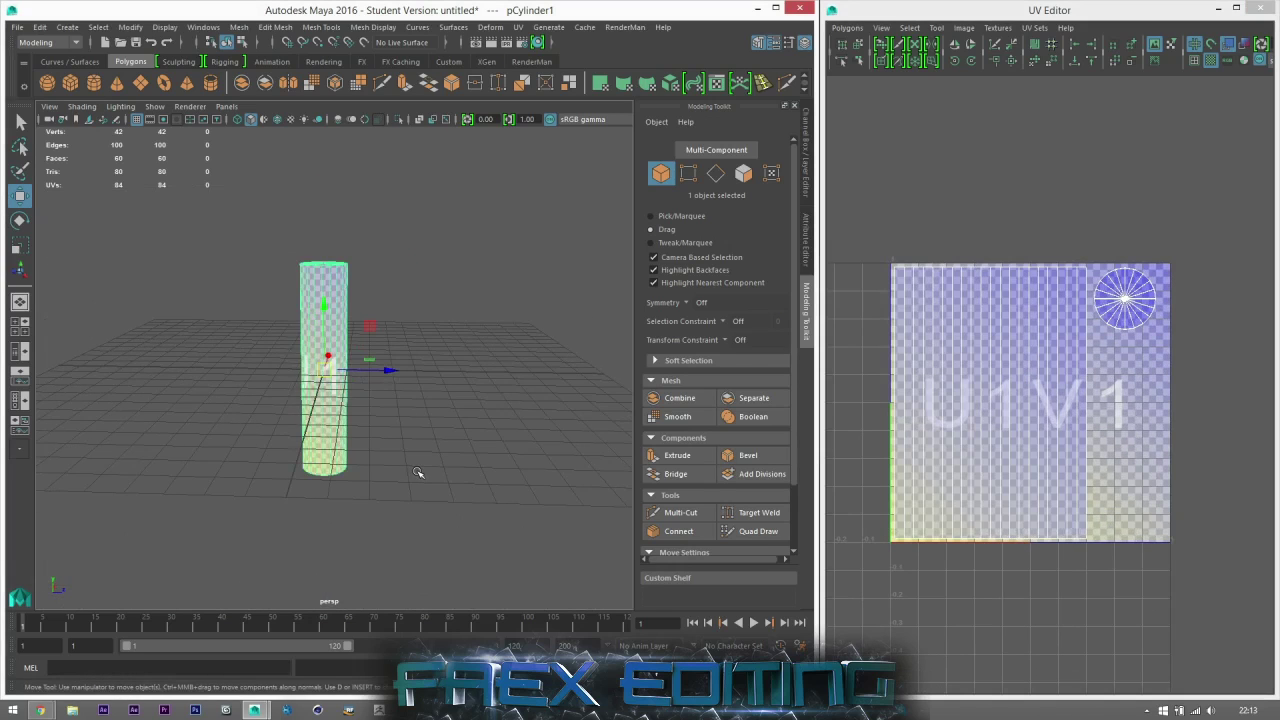